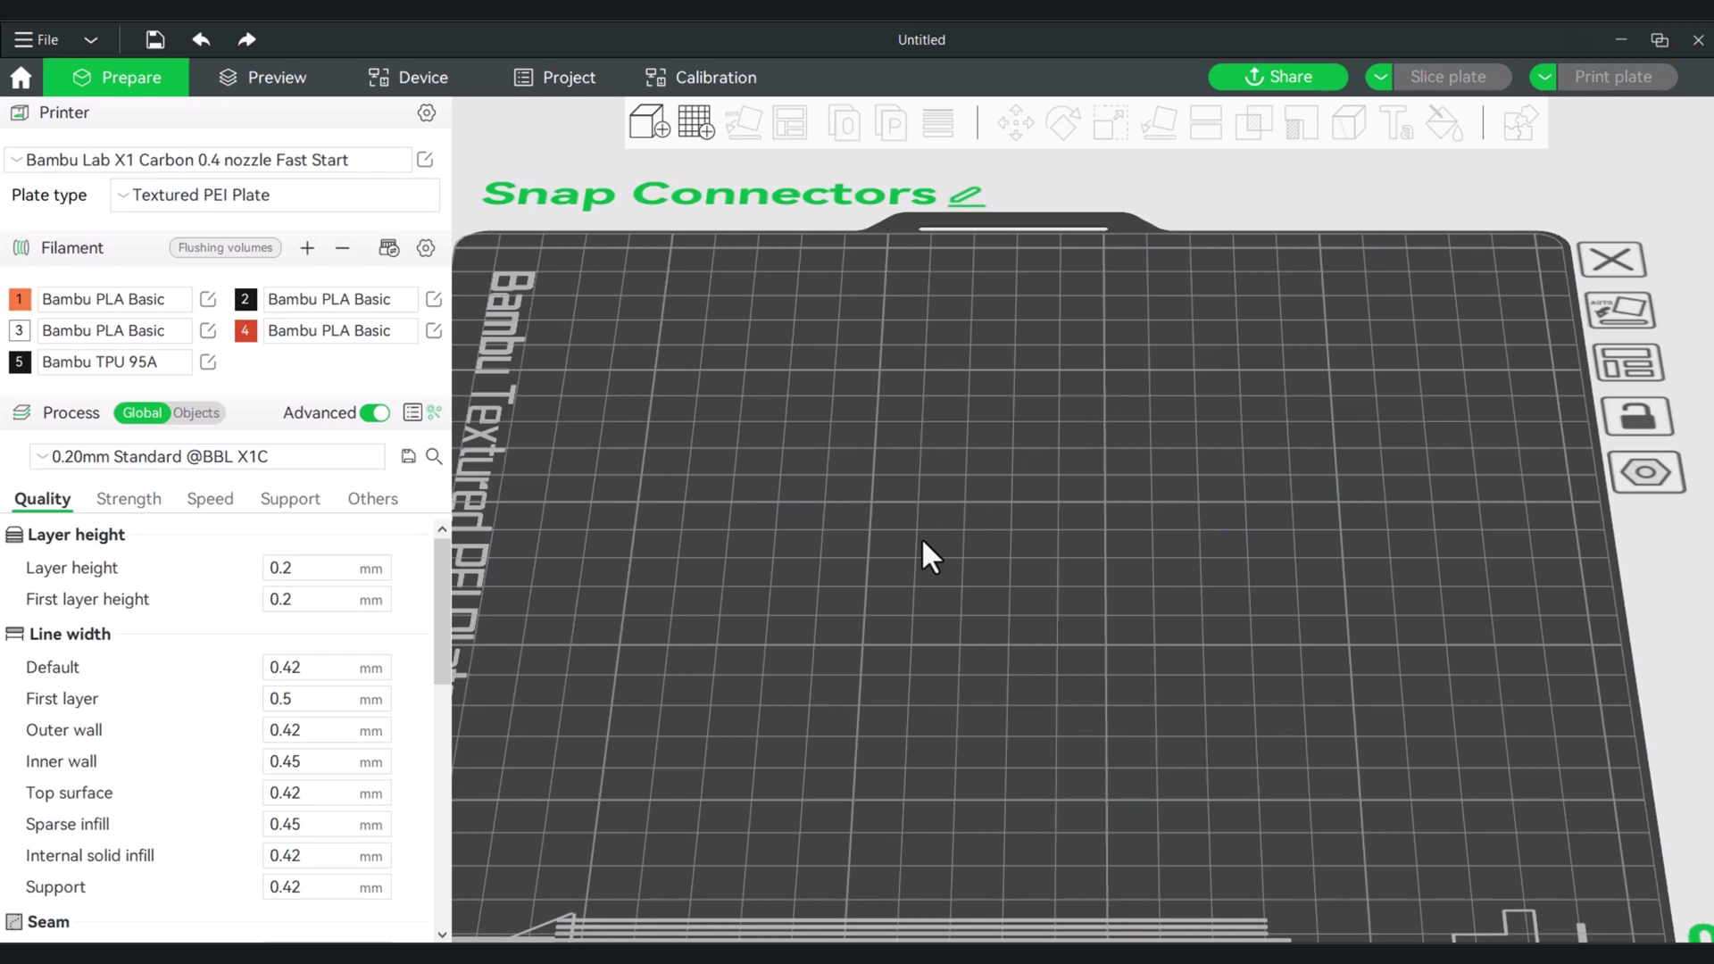
Add a cube primitive to the Snap Connectors plate.
right_click(882, 528)
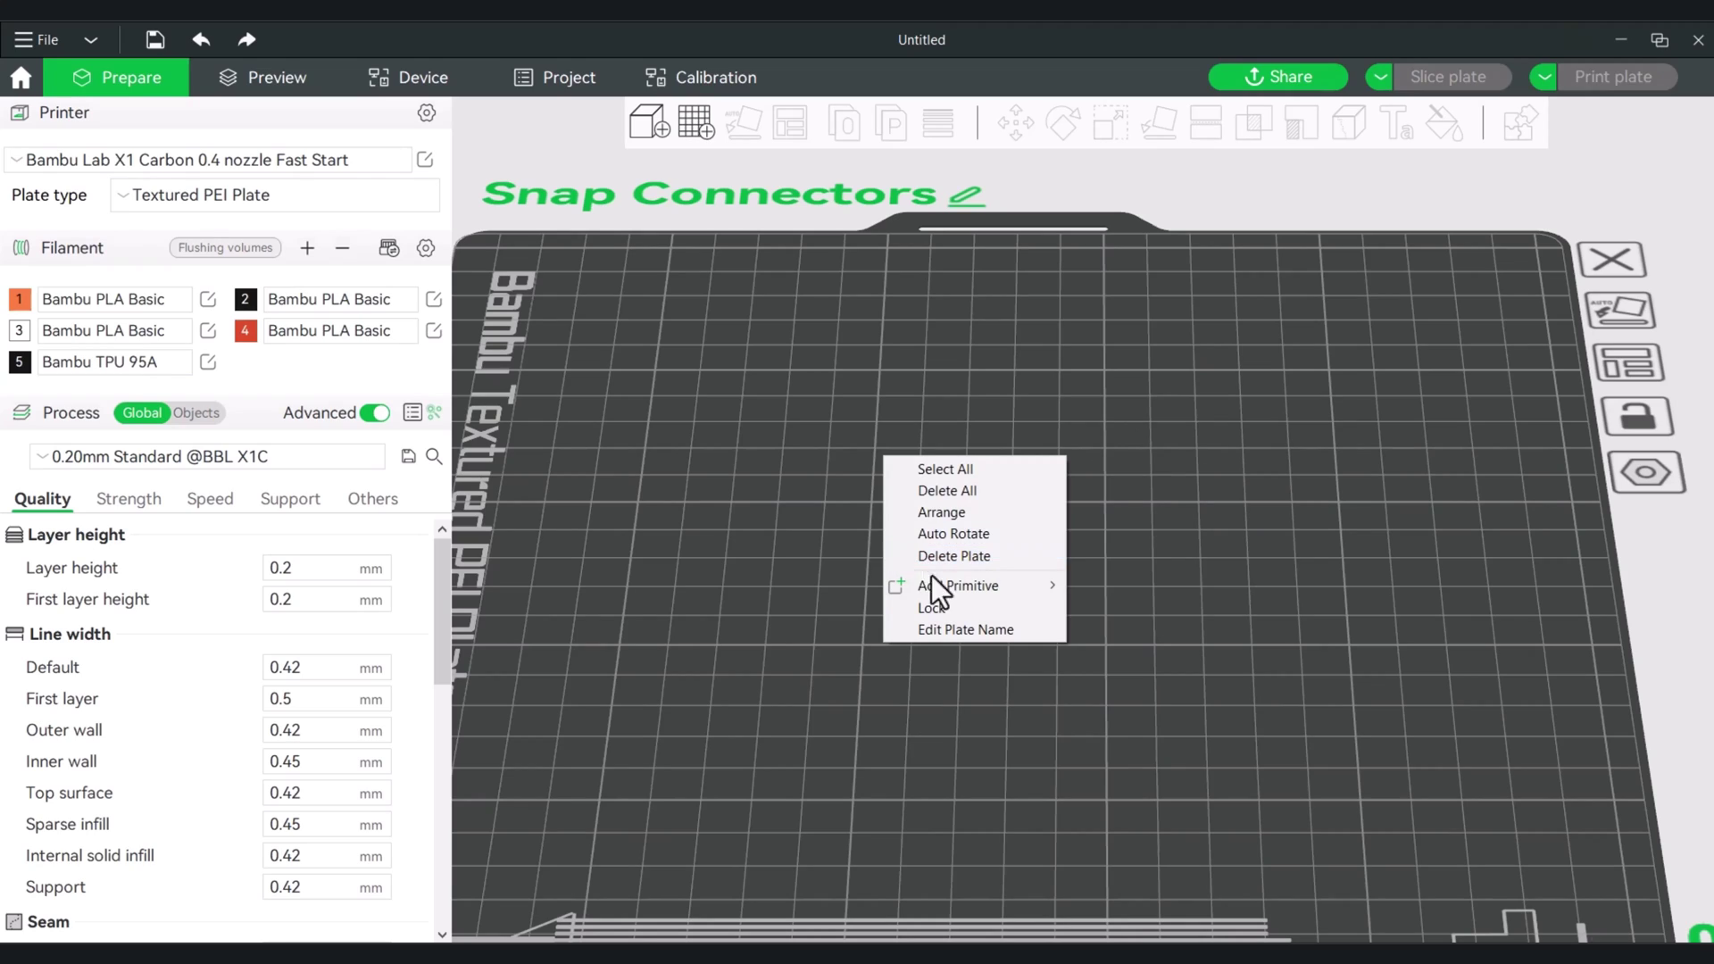
mouse_move(950, 589)
click(1129, 583)
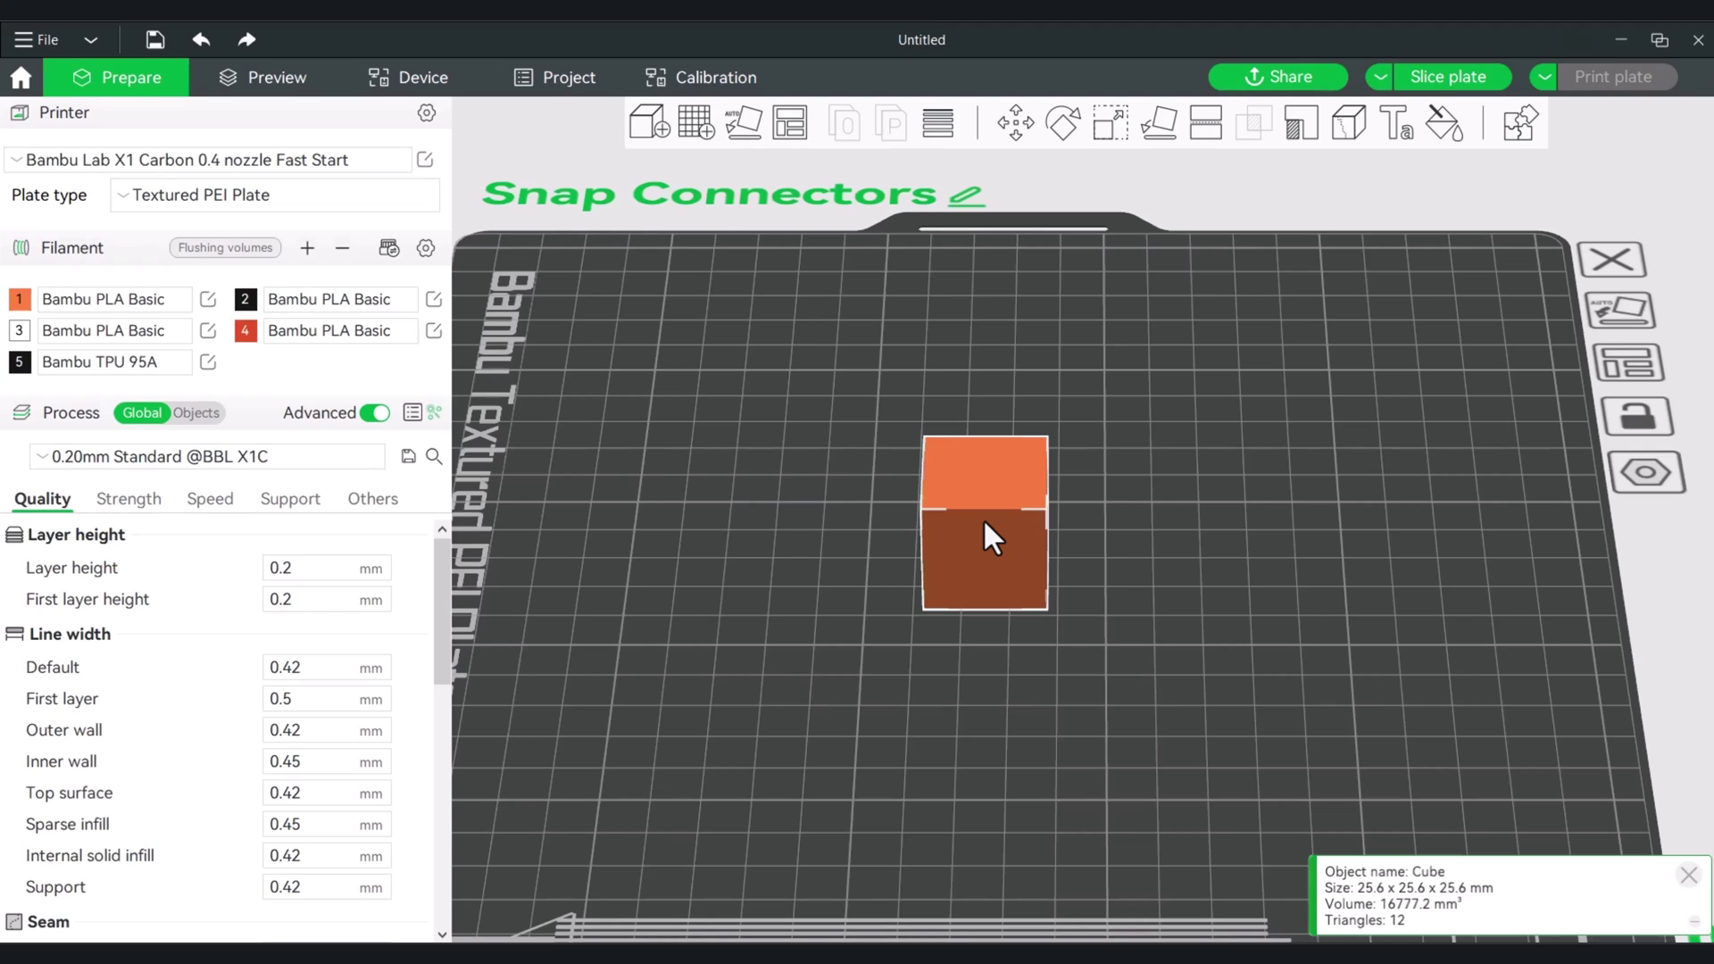
Start a cut on the cube in Planar mode at its 12.80 mm mid-height and begin adding Snap connectors.
click(1210, 130)
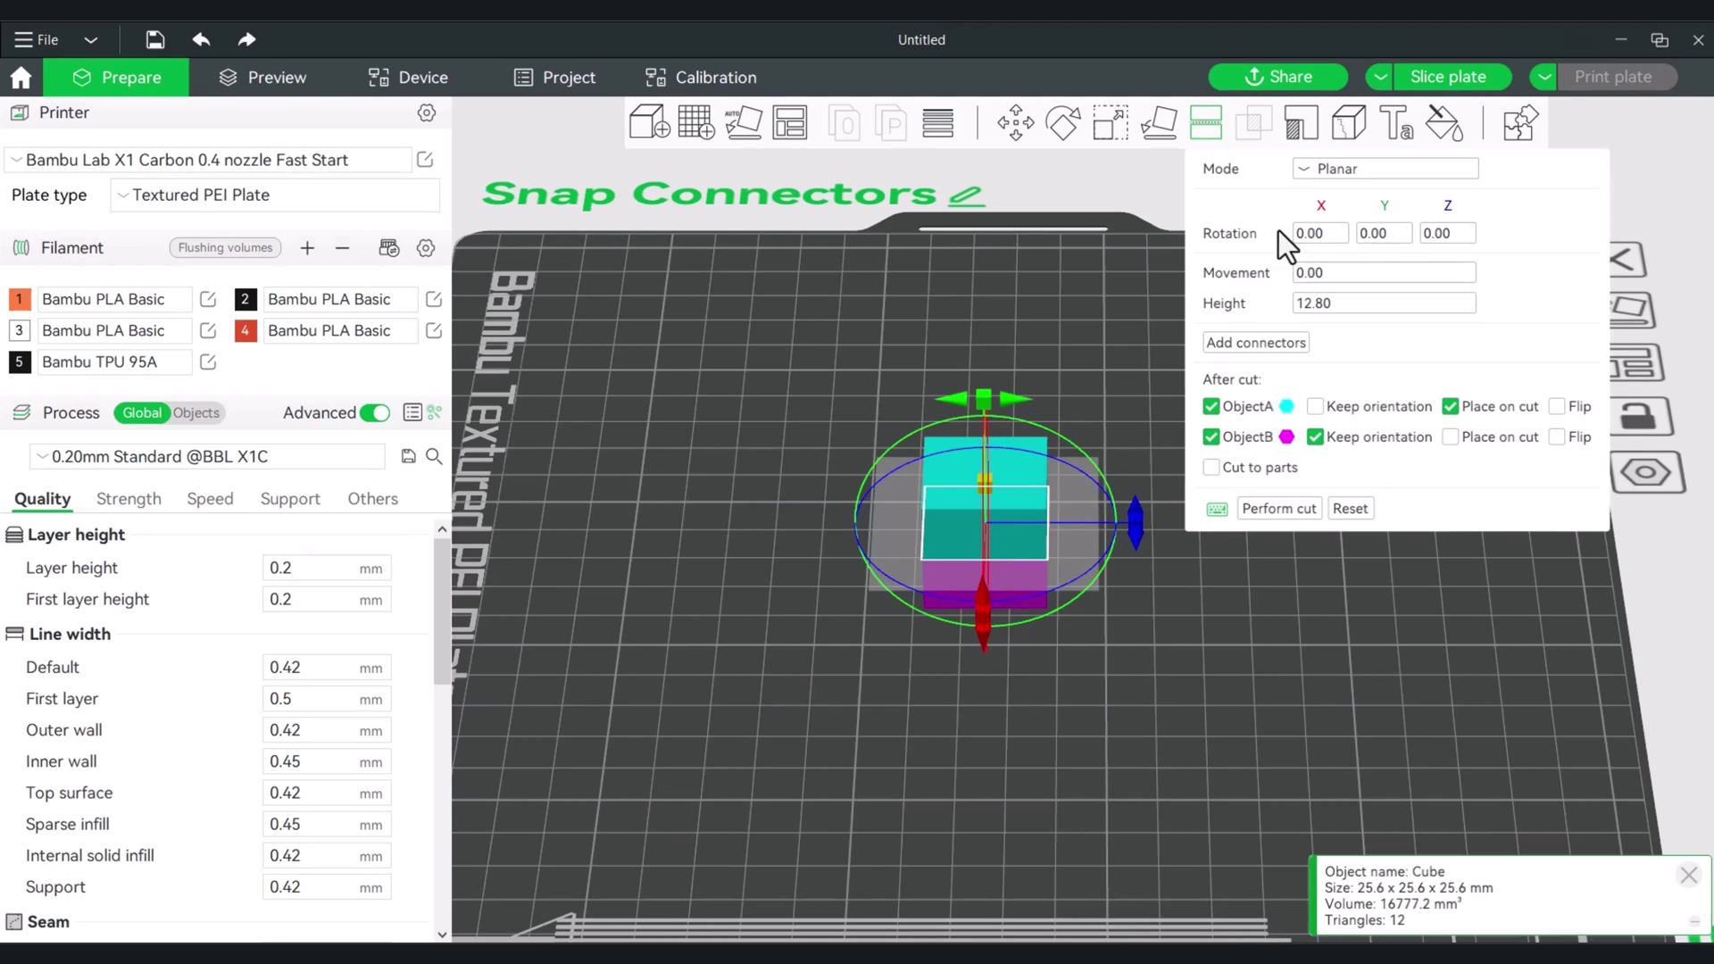
click(1337, 170)
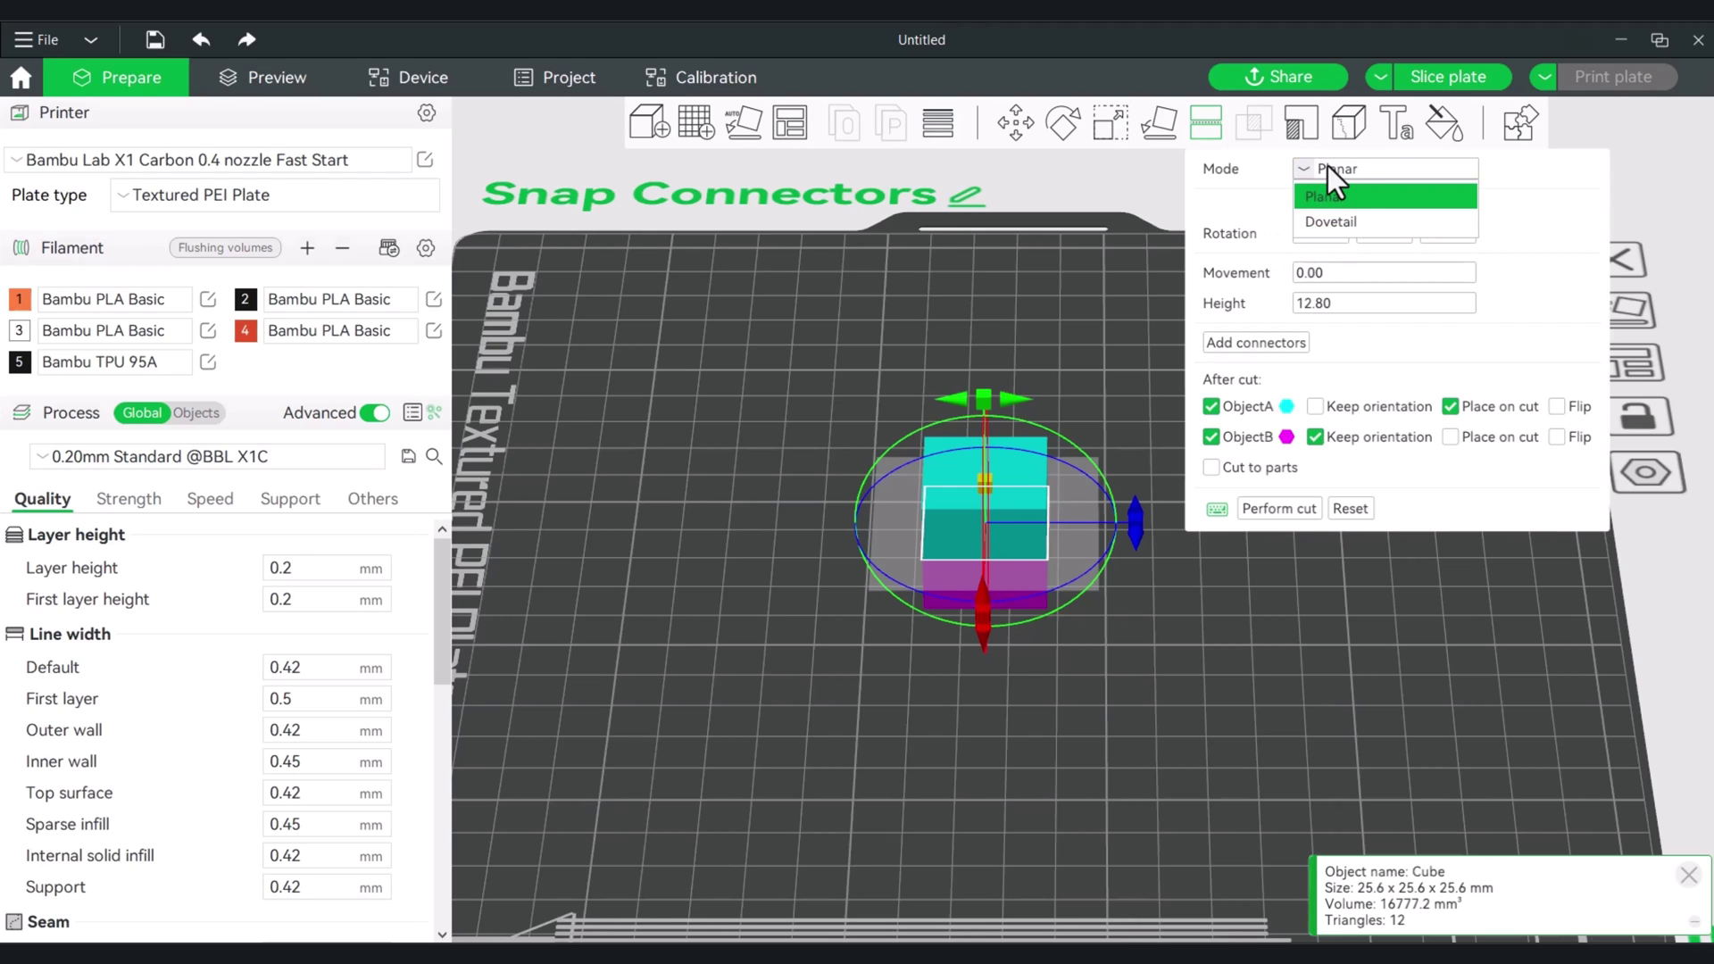
click(1327, 167)
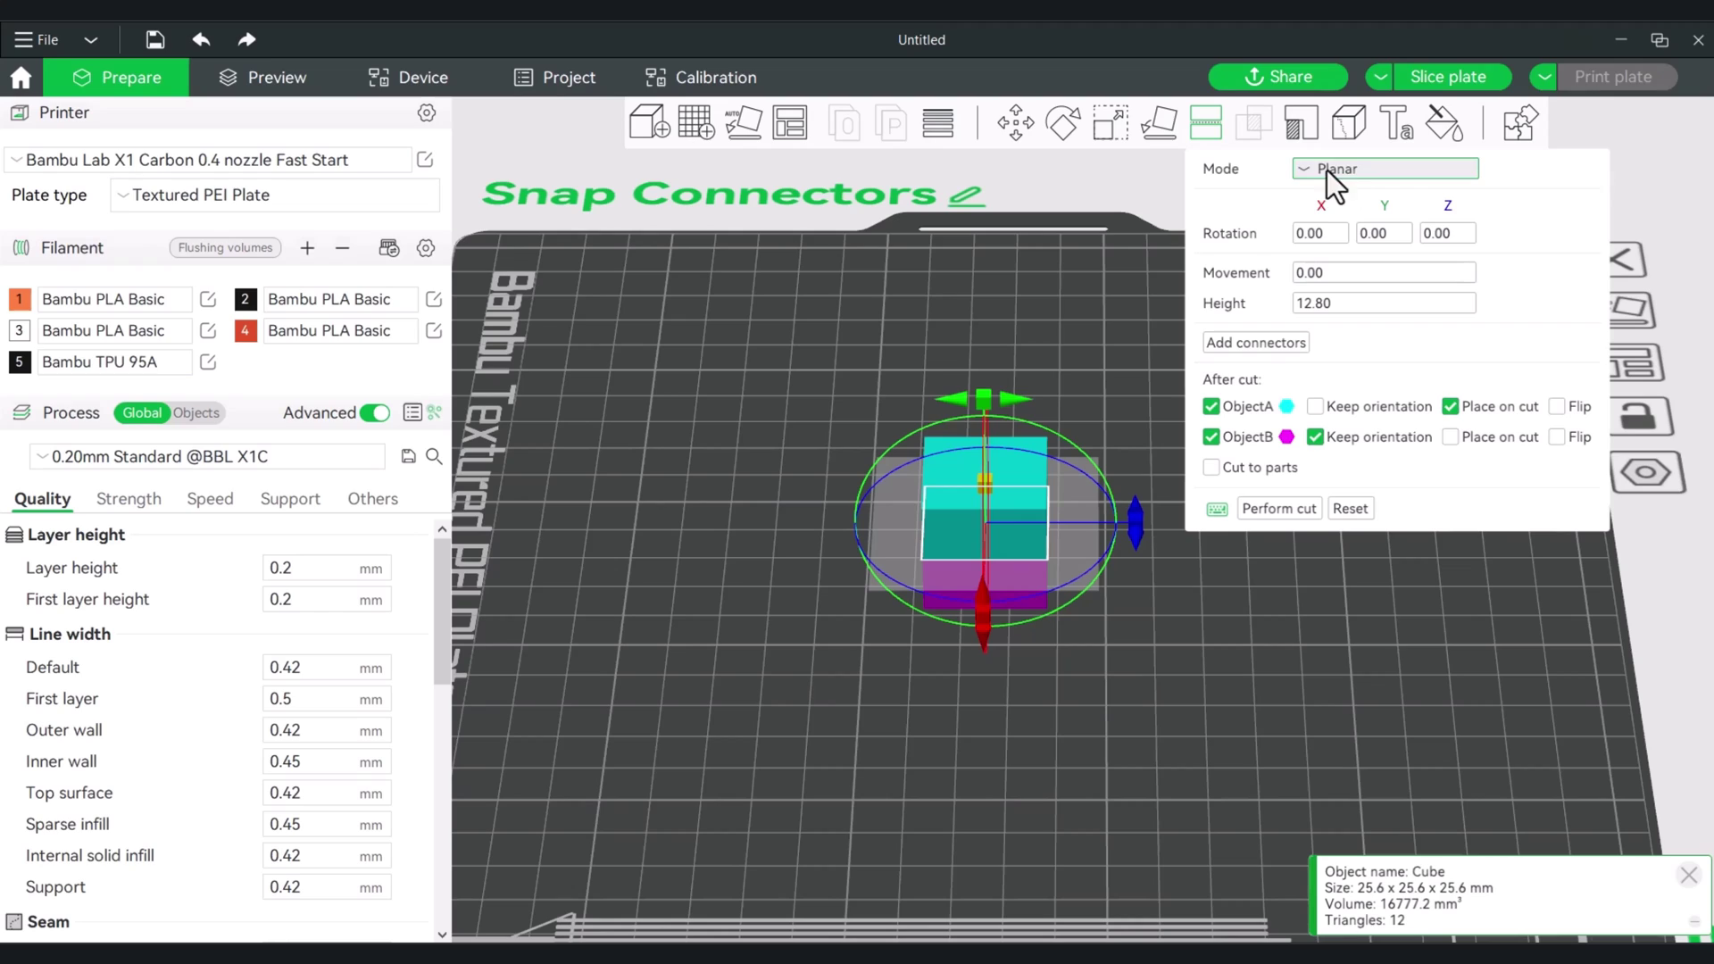
click(1250, 343)
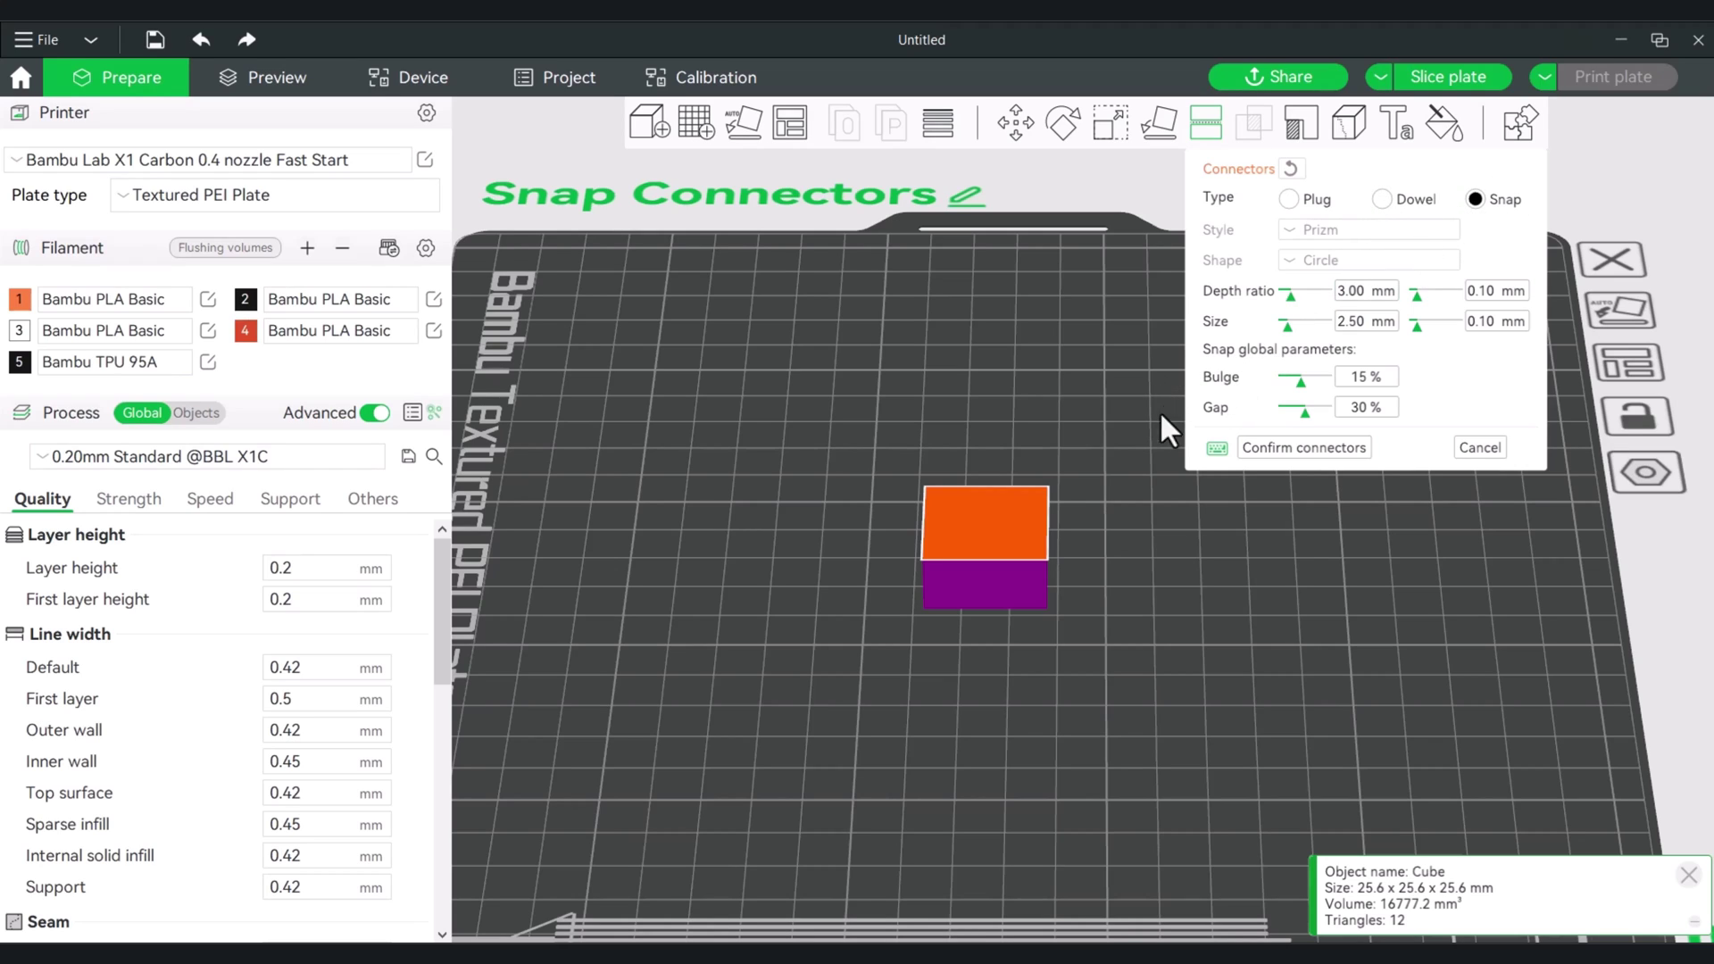
Place a snap connector near the back-left corner of the cube's cut face.
scroll(1111, 457, up, 5)
middle_drag(1112, 541, 1252, 549)
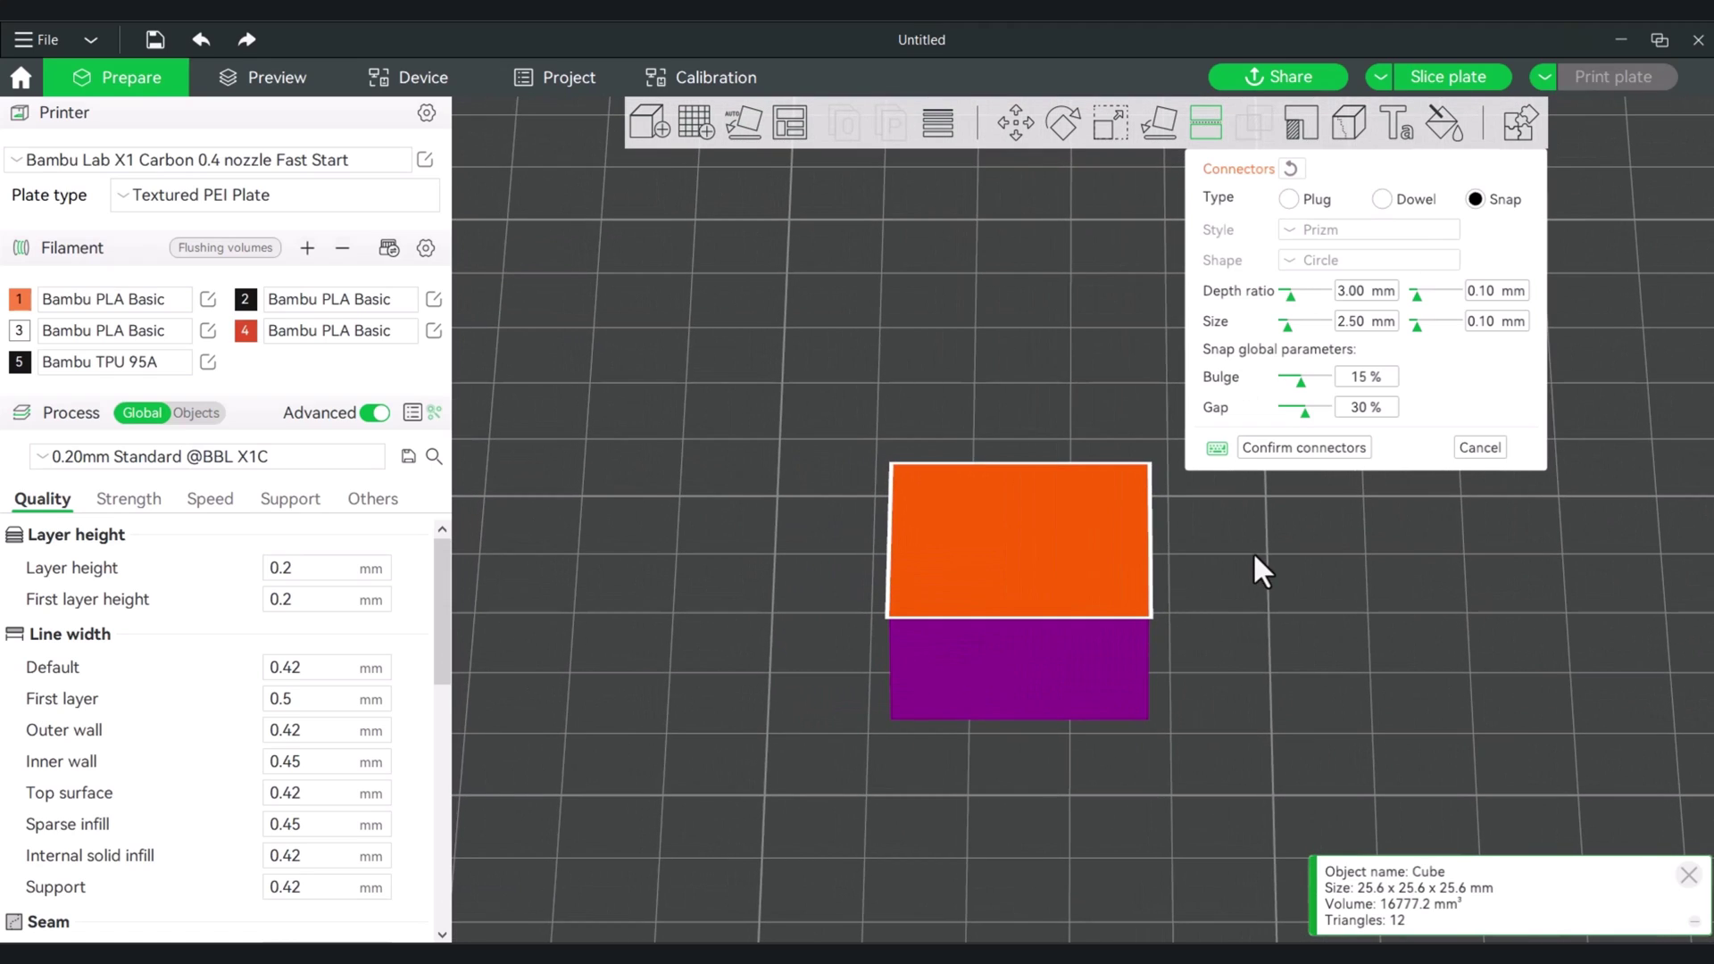
click(913, 482)
Try a snap connector depth of 3.56 mm and restore it to 3.00 mm.
drag(1292, 300, 1294, 302)
drag(1185, 586, 1207, 641)
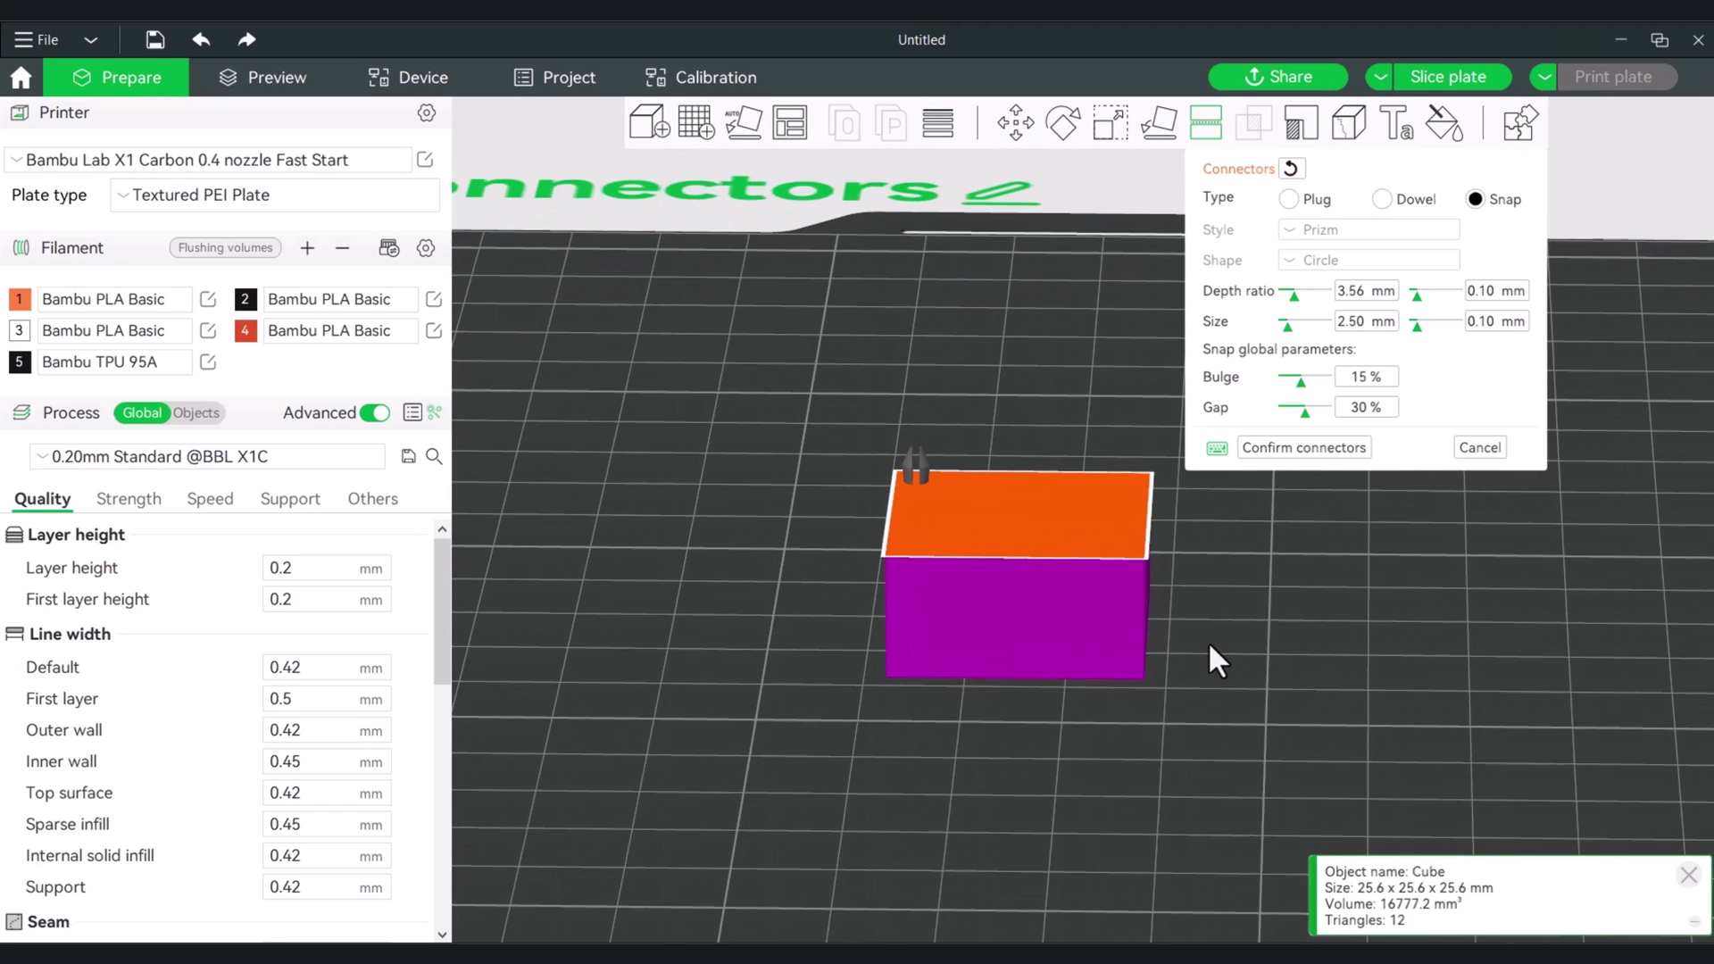
key(BackSpace)
key(BackSpace)
key(BackSpace)
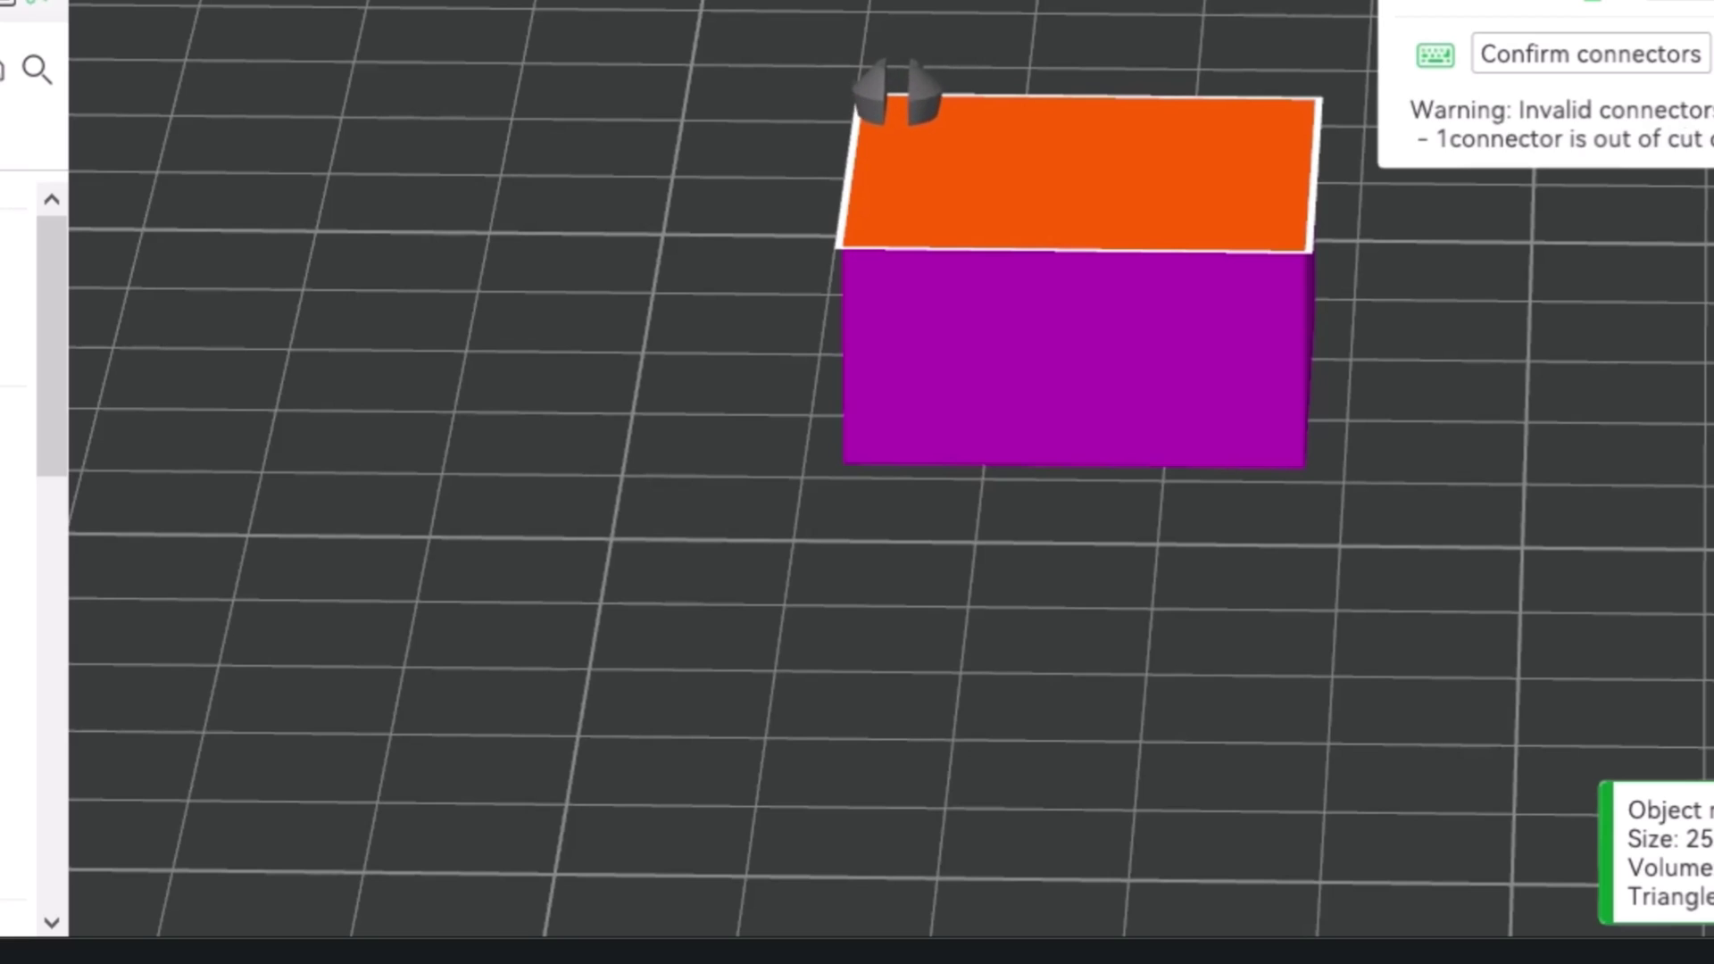
Set the snap connector's size to 3.42 mm and its size tolerance to 0.20 mm.
scroll(1443, 298, up, 3)
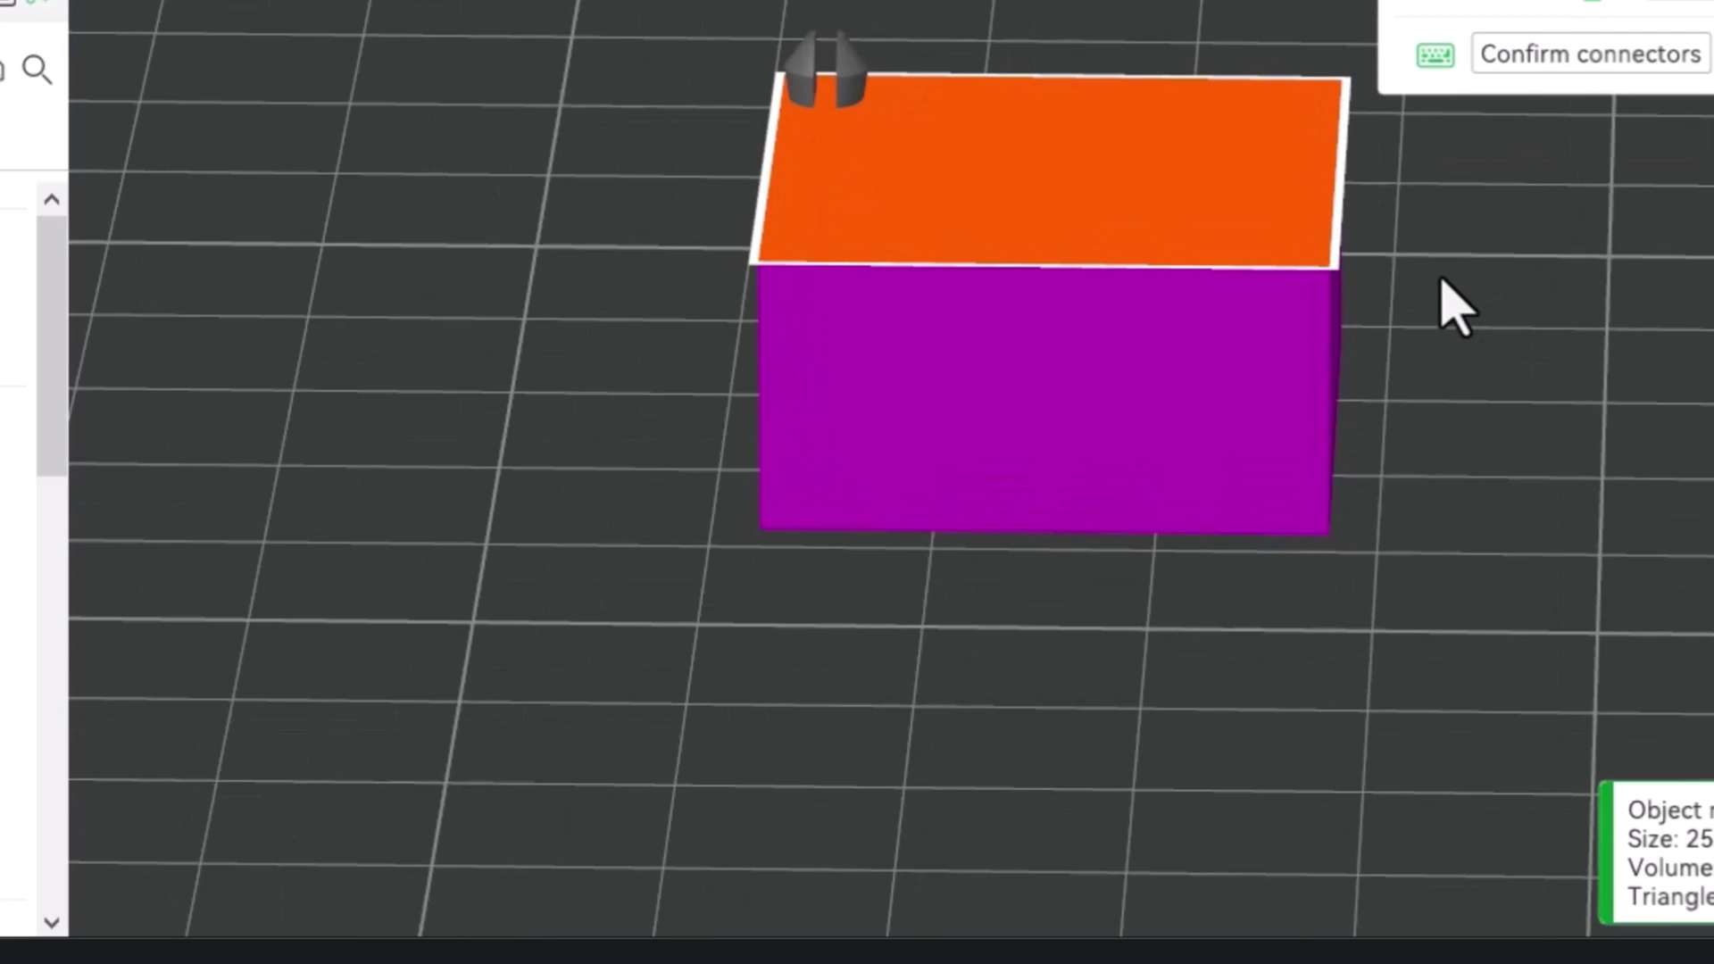
scroll(1614, 619, up, 3)
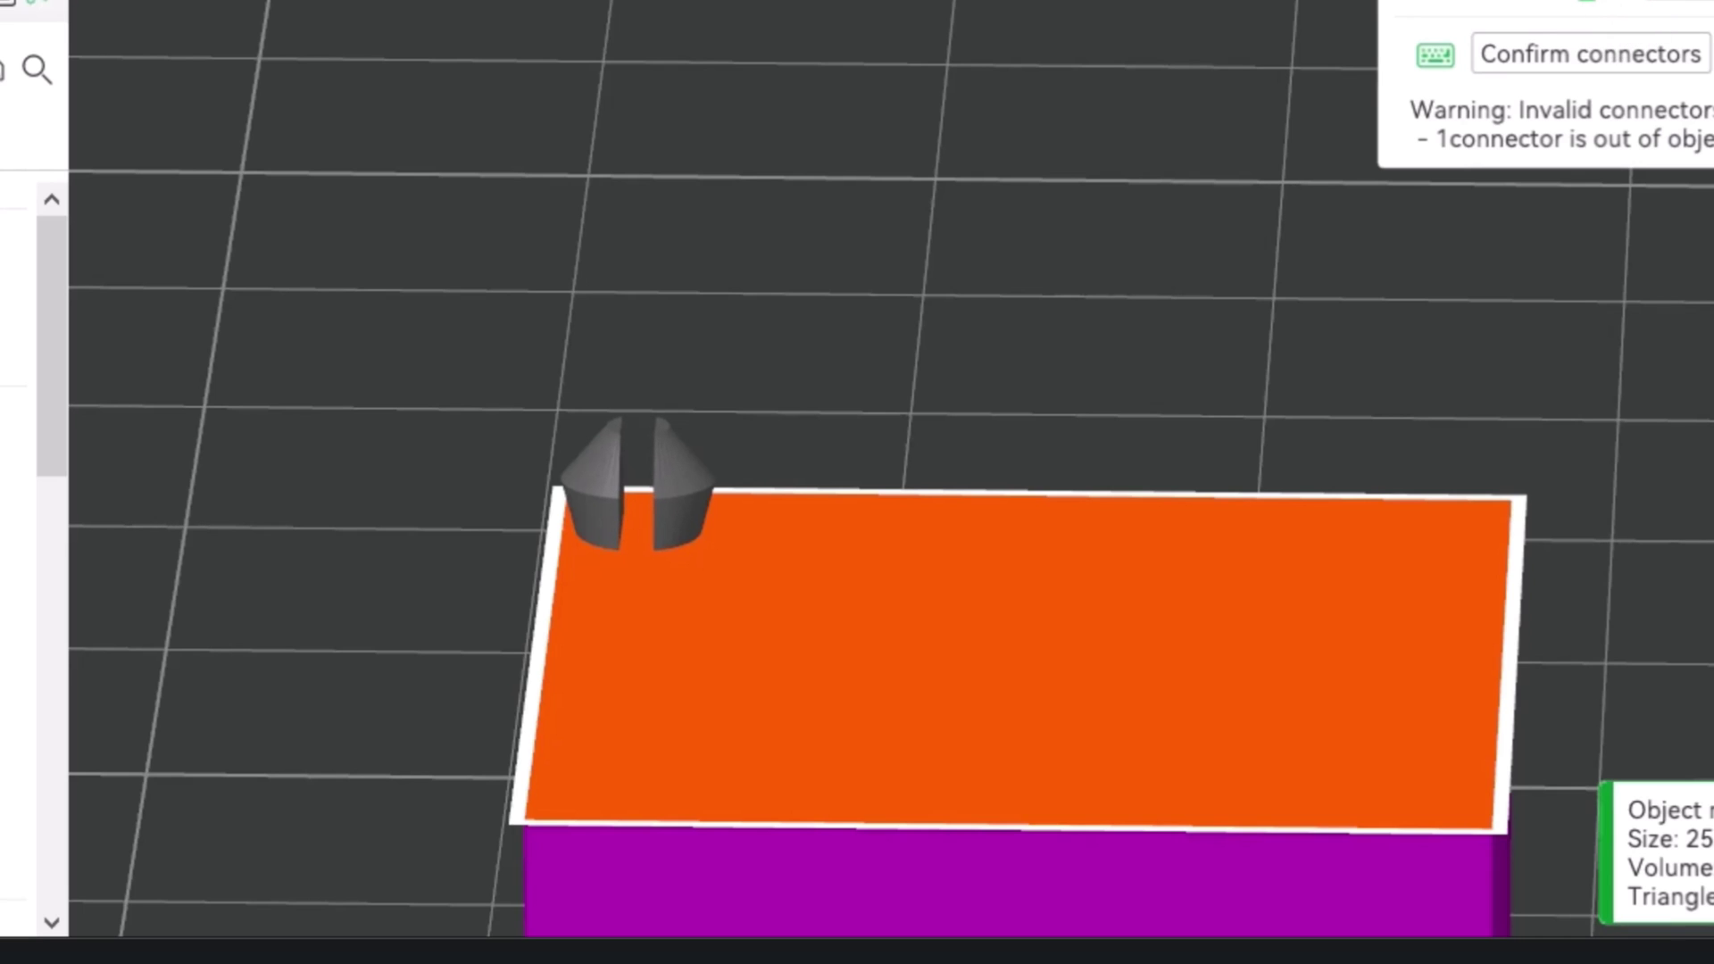
click(1680, 4)
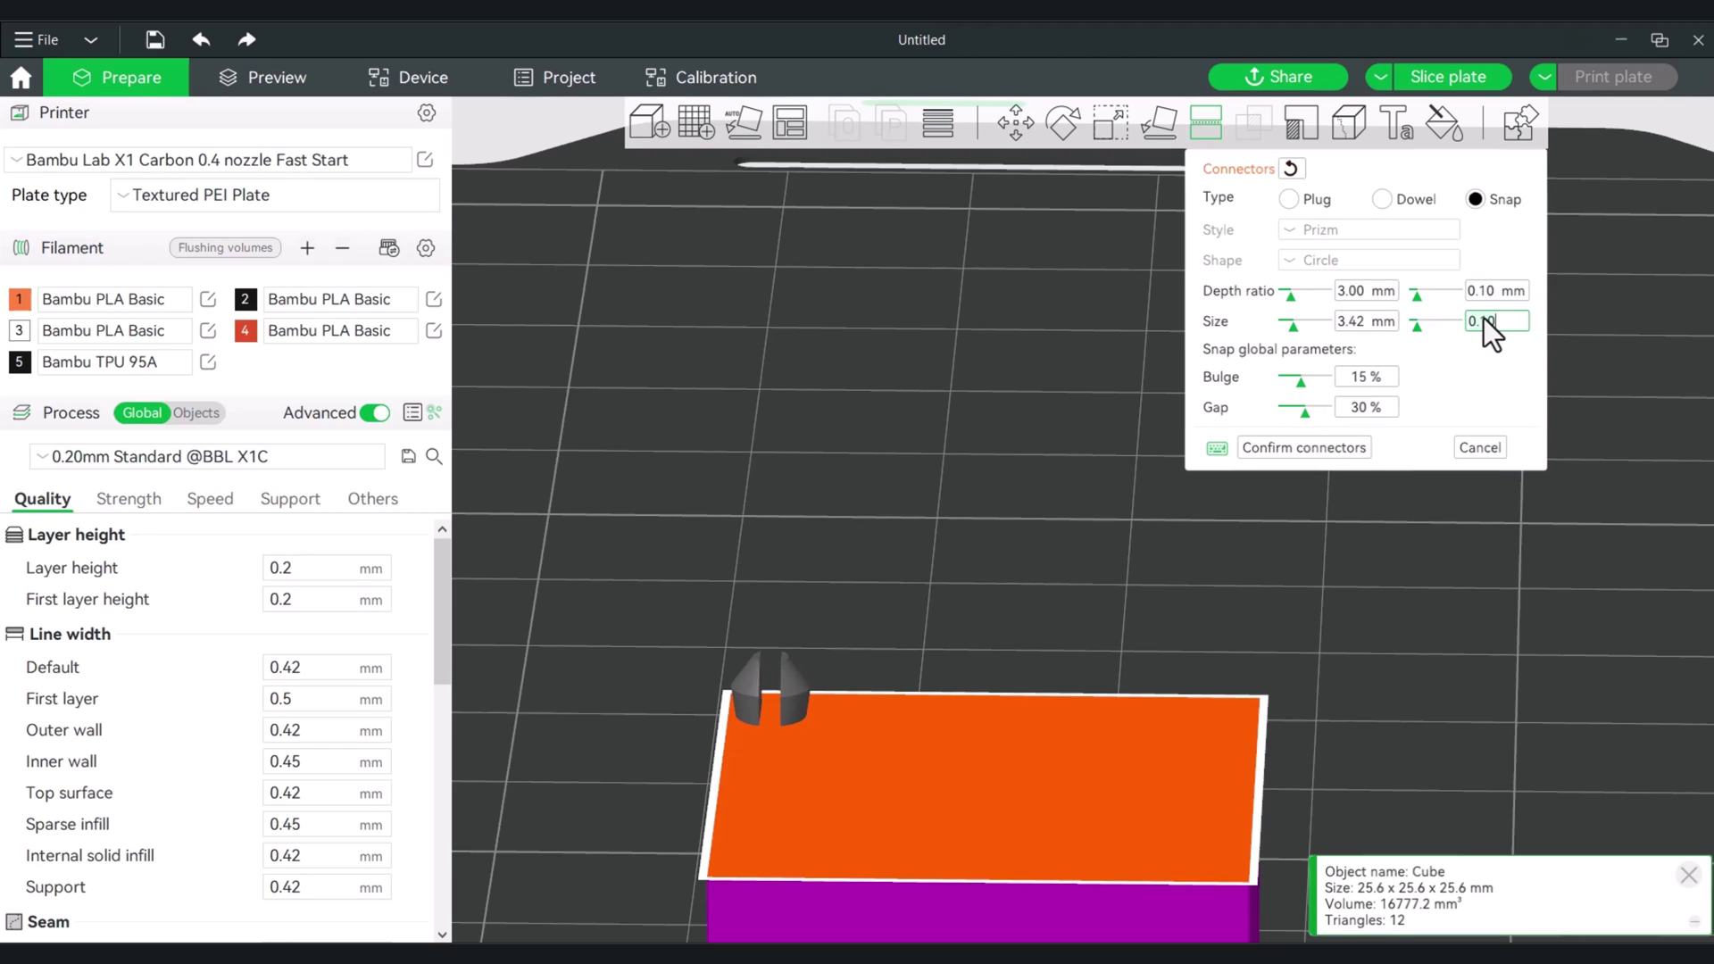
text(.2)
Place two more snap connectors, one near the back-right corner and one inside the middle of the front edge of the cut face.
middle_drag(998, 627, 954, 505)
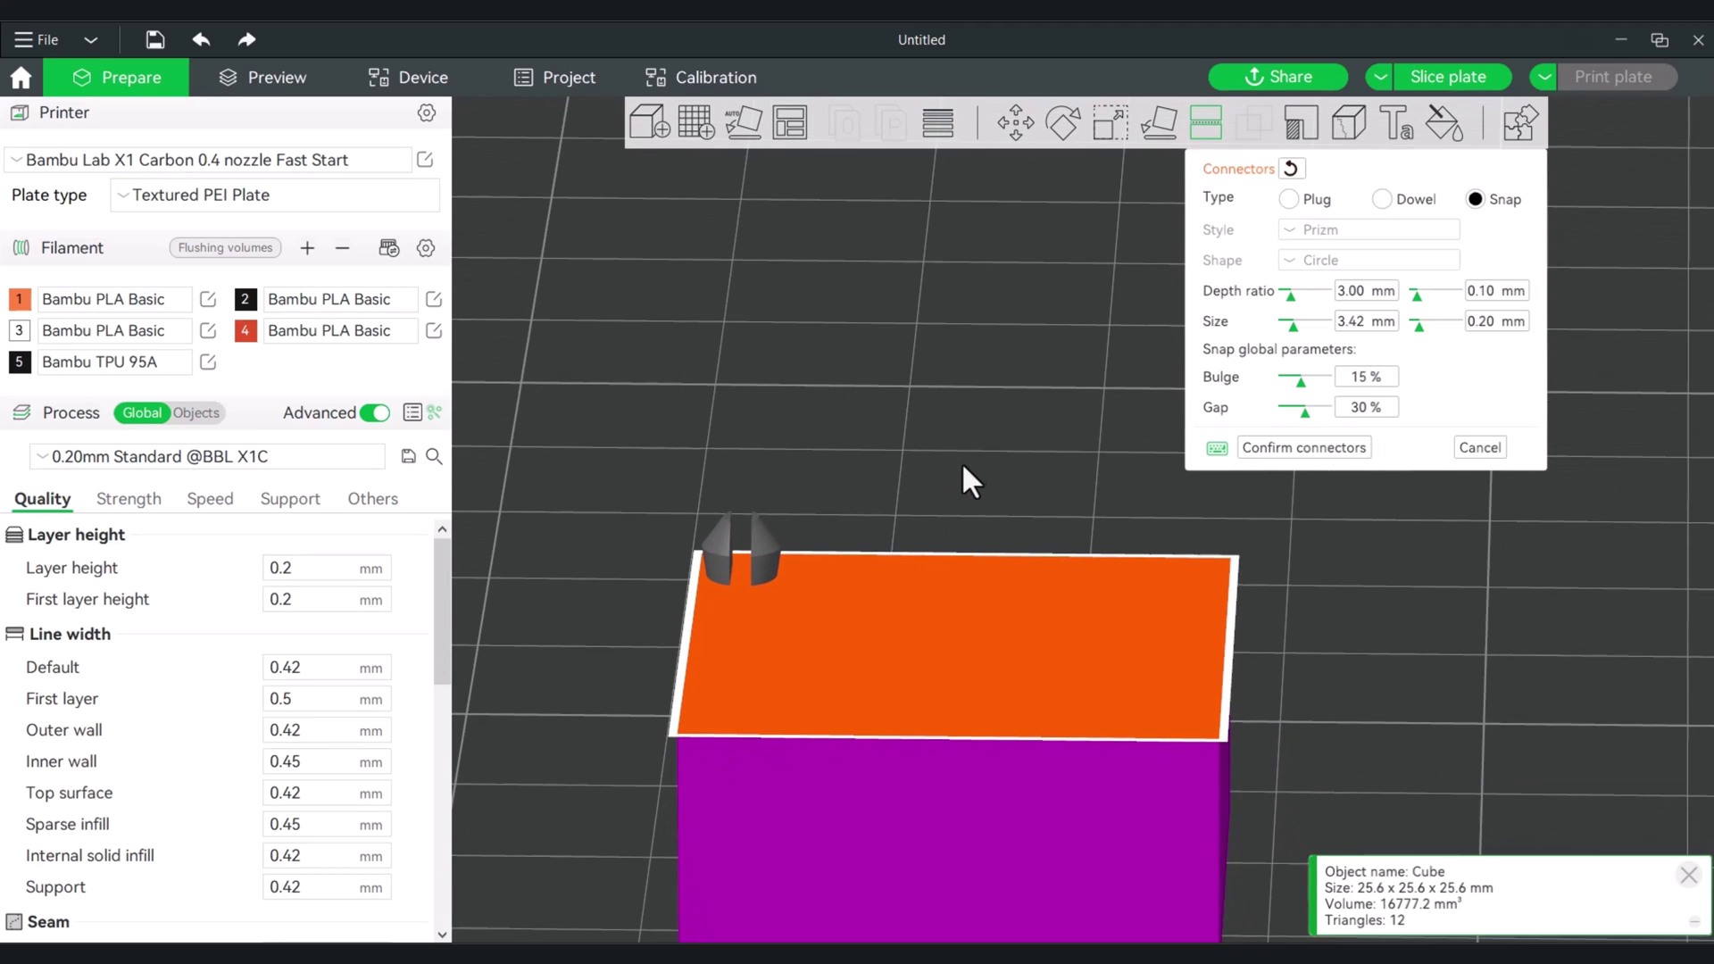
drag(962, 467, 969, 497)
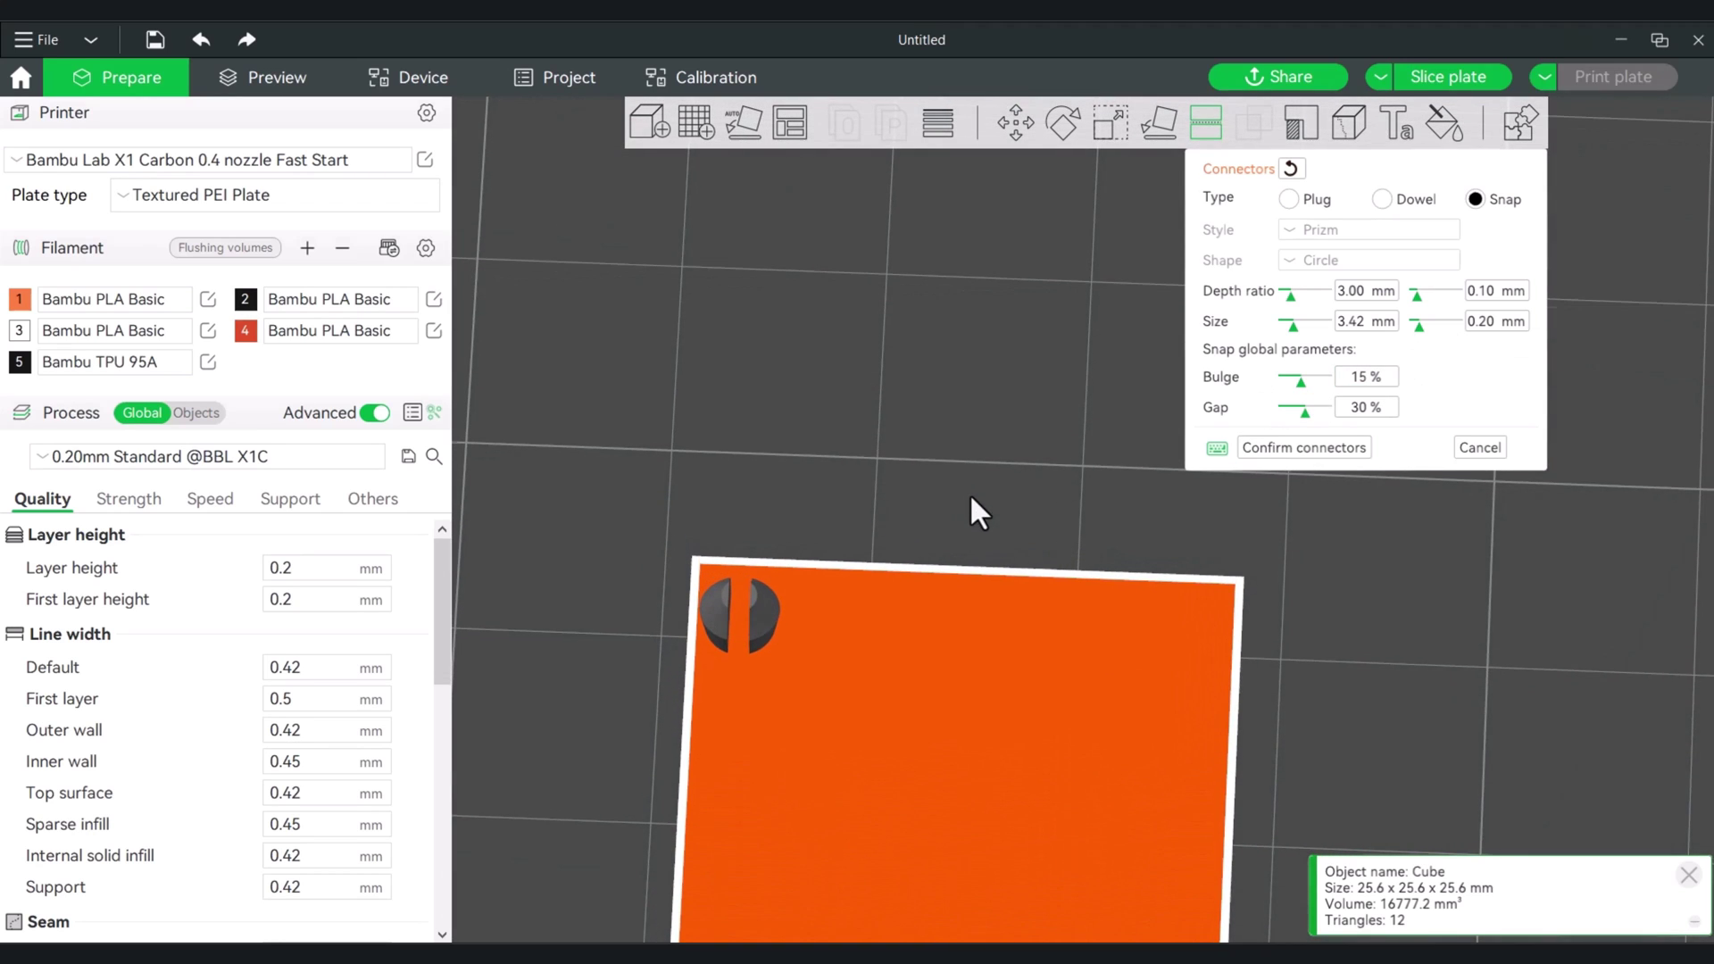
click(1189, 635)
drag(1236, 657, 1053, 760)
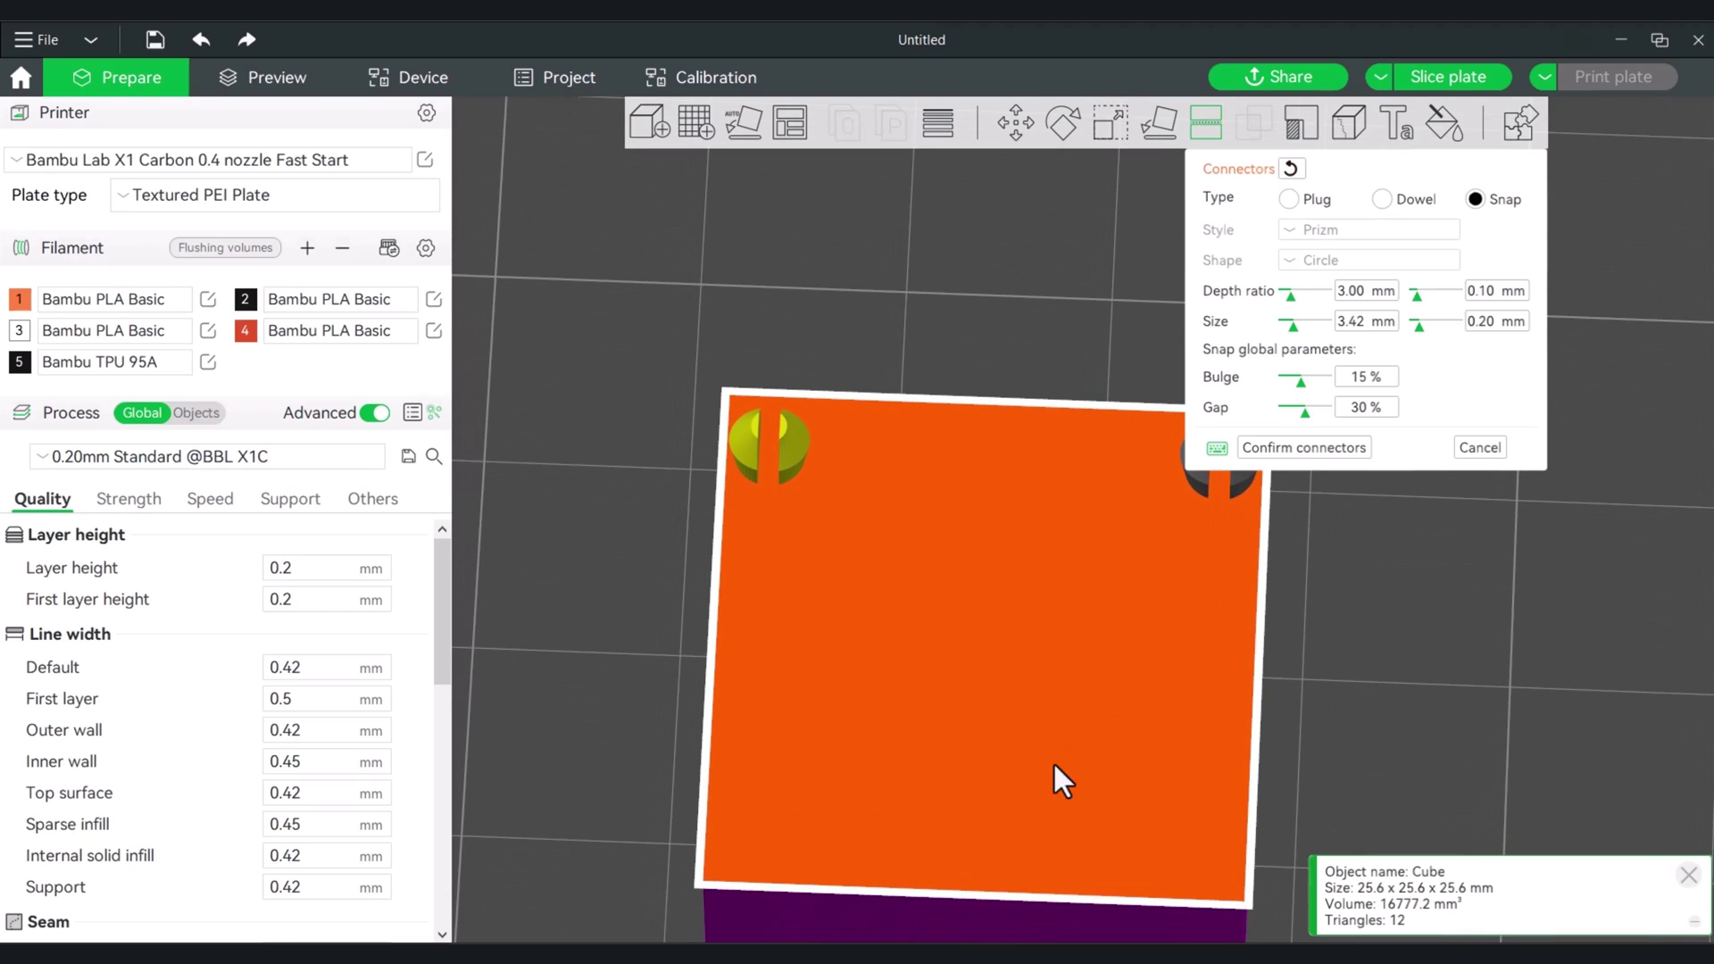
click(976, 864)
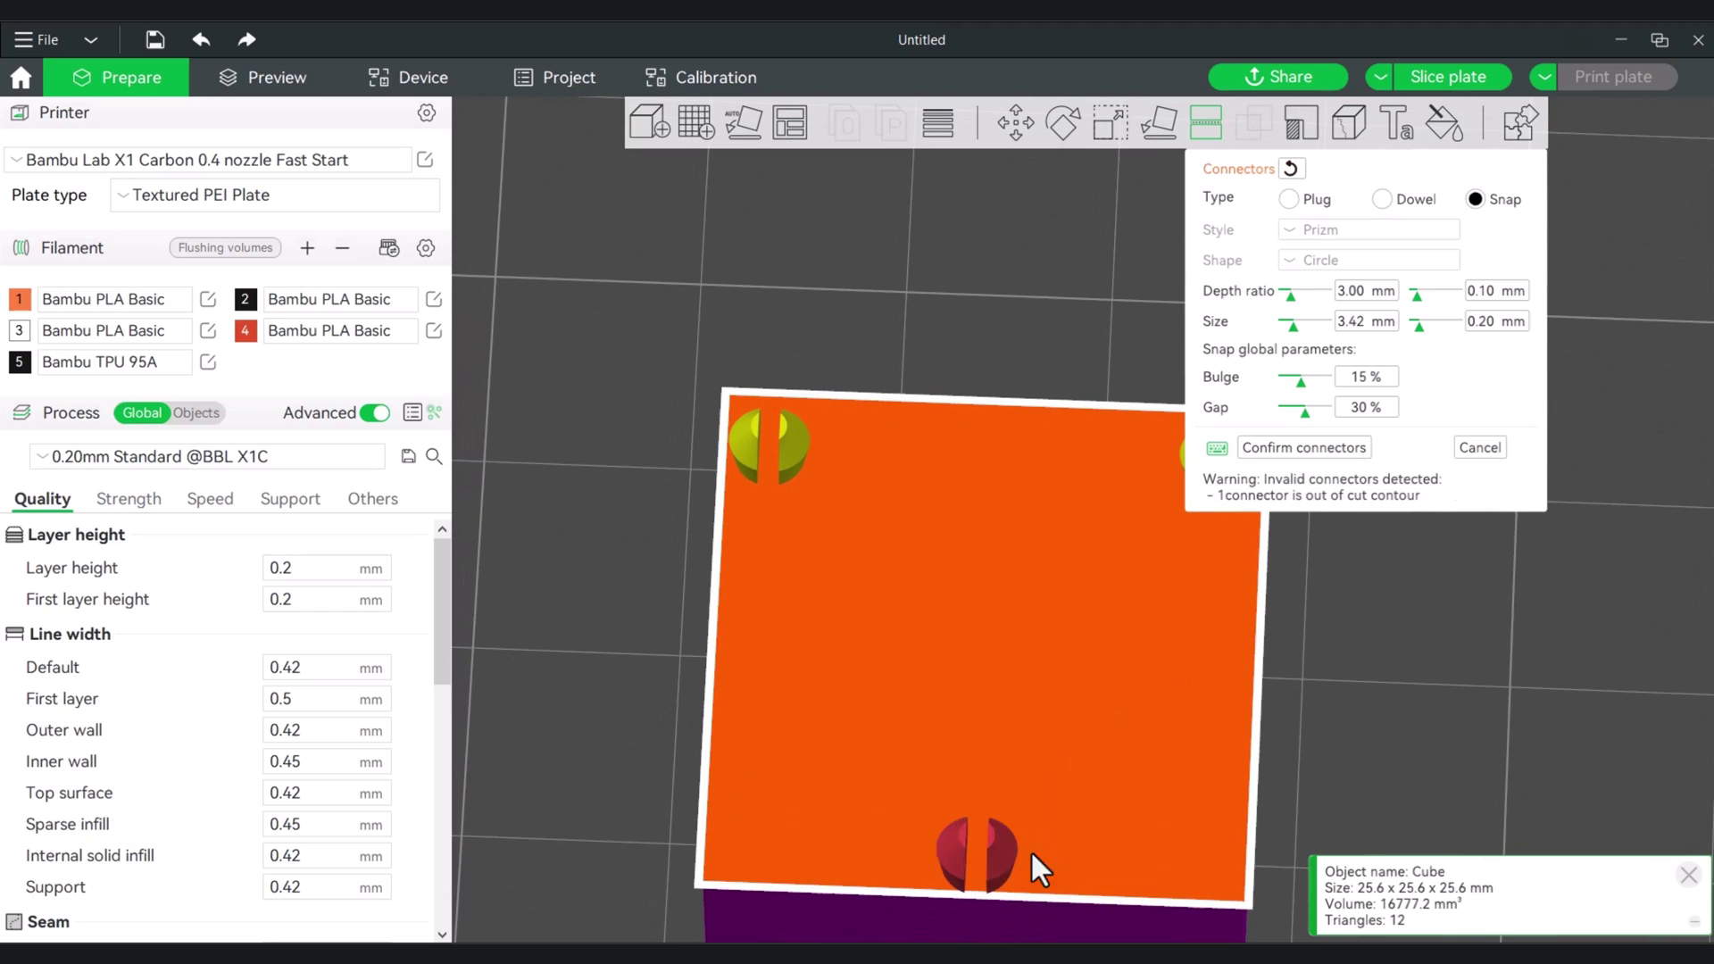
drag(987, 870, 976, 853)
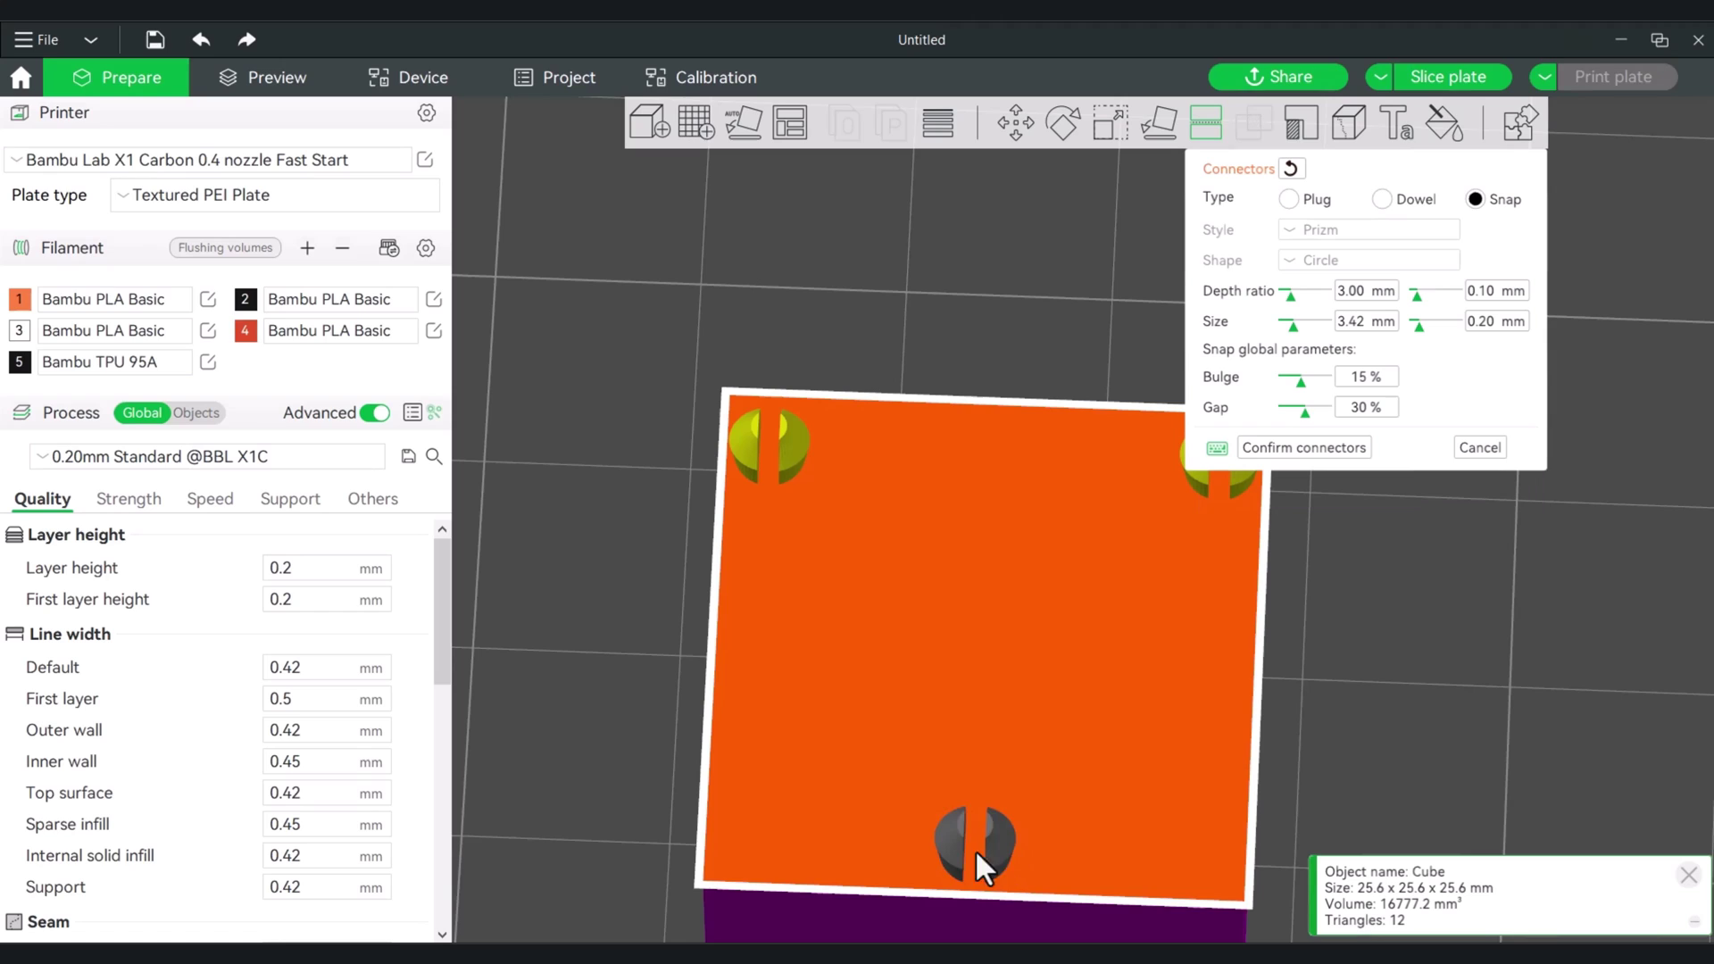
Nudge the three snap connectors slightly so each sits clear of the cut face's edges.
drag(789, 446, 789, 440)
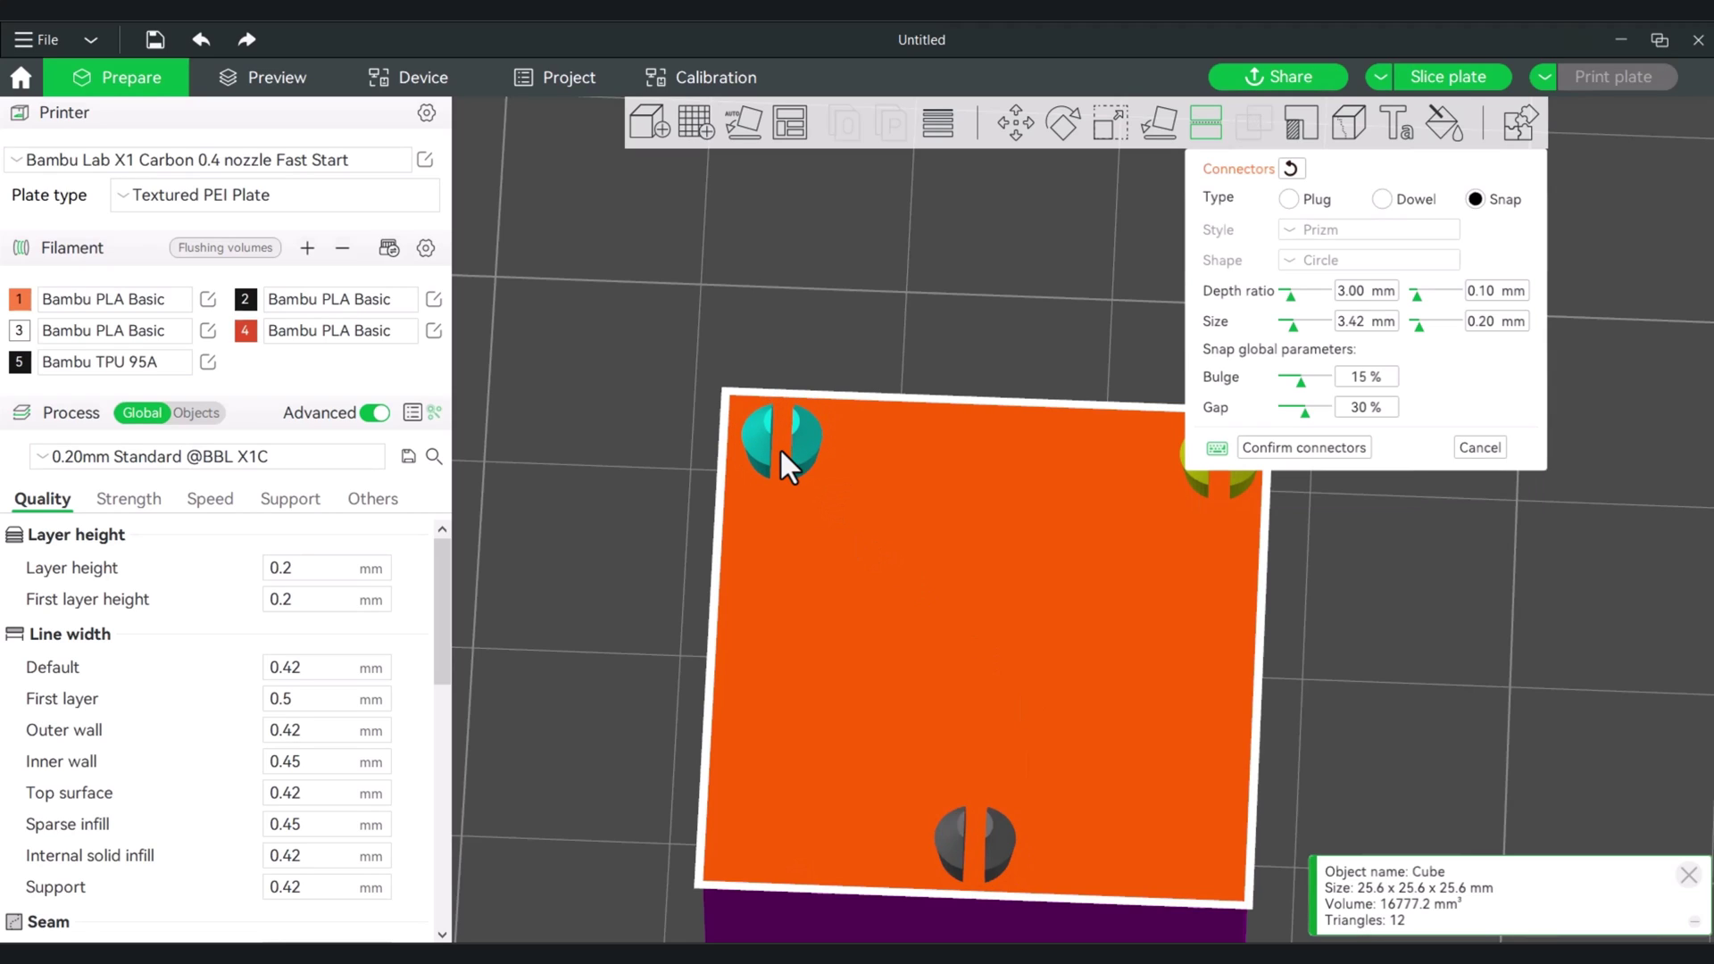
middle_drag(1298, 582, 1177, 536)
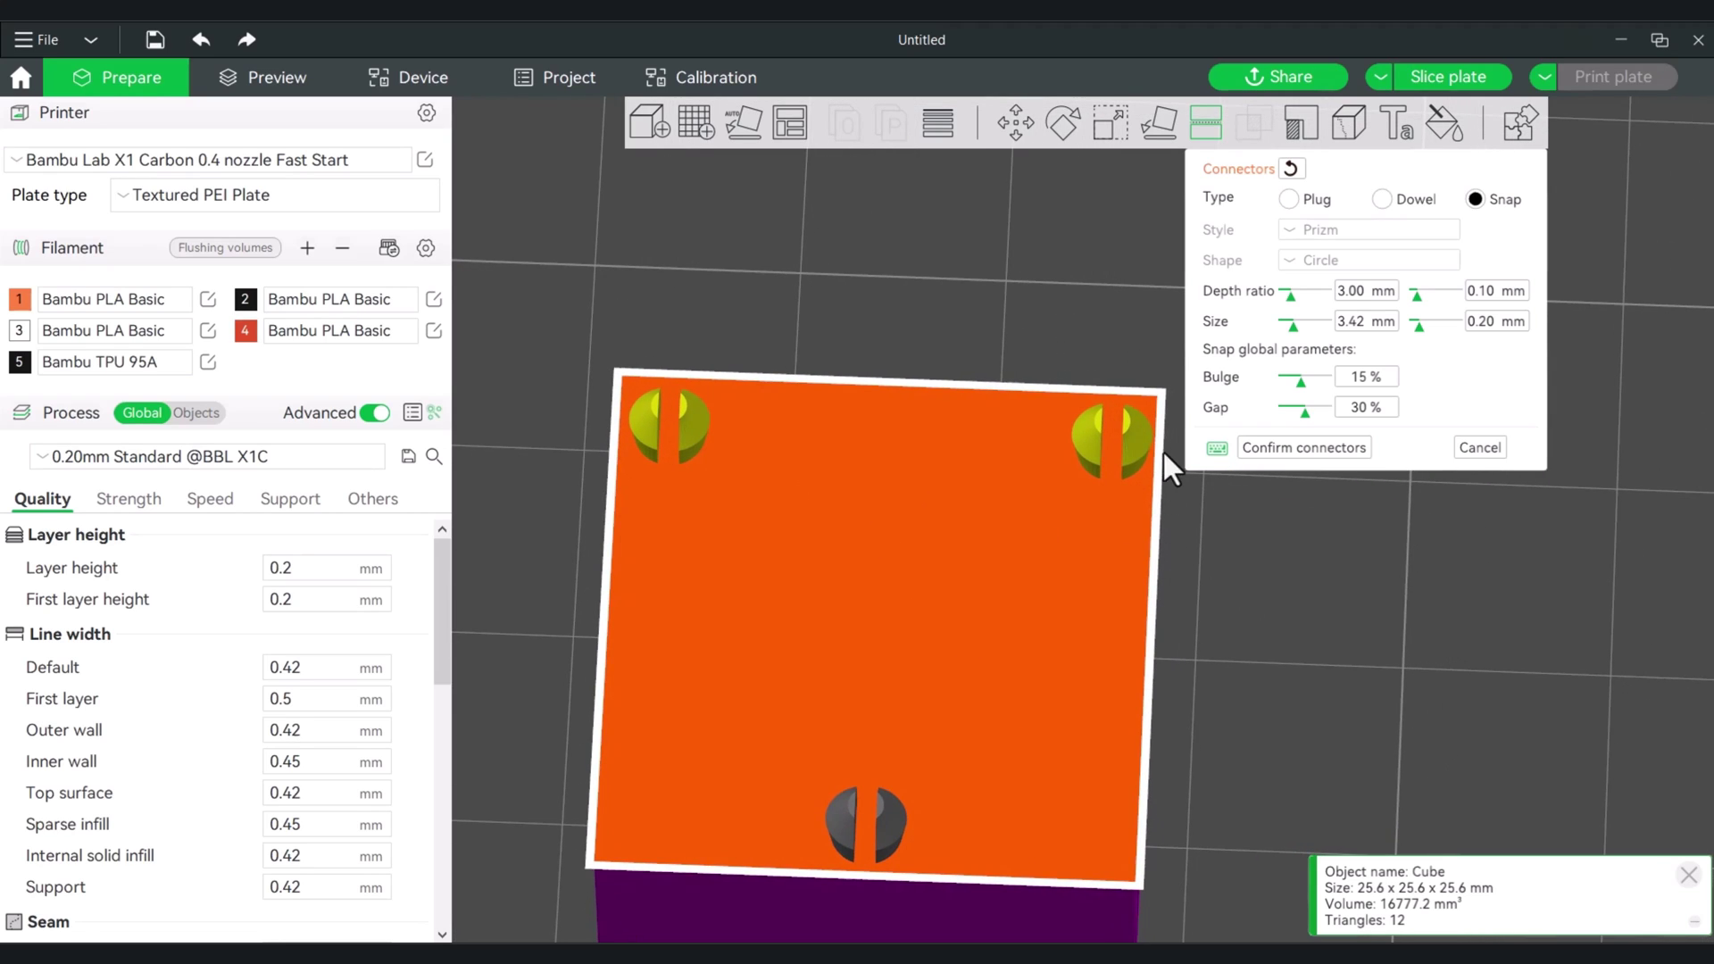
drag(1126, 452, 1101, 448)
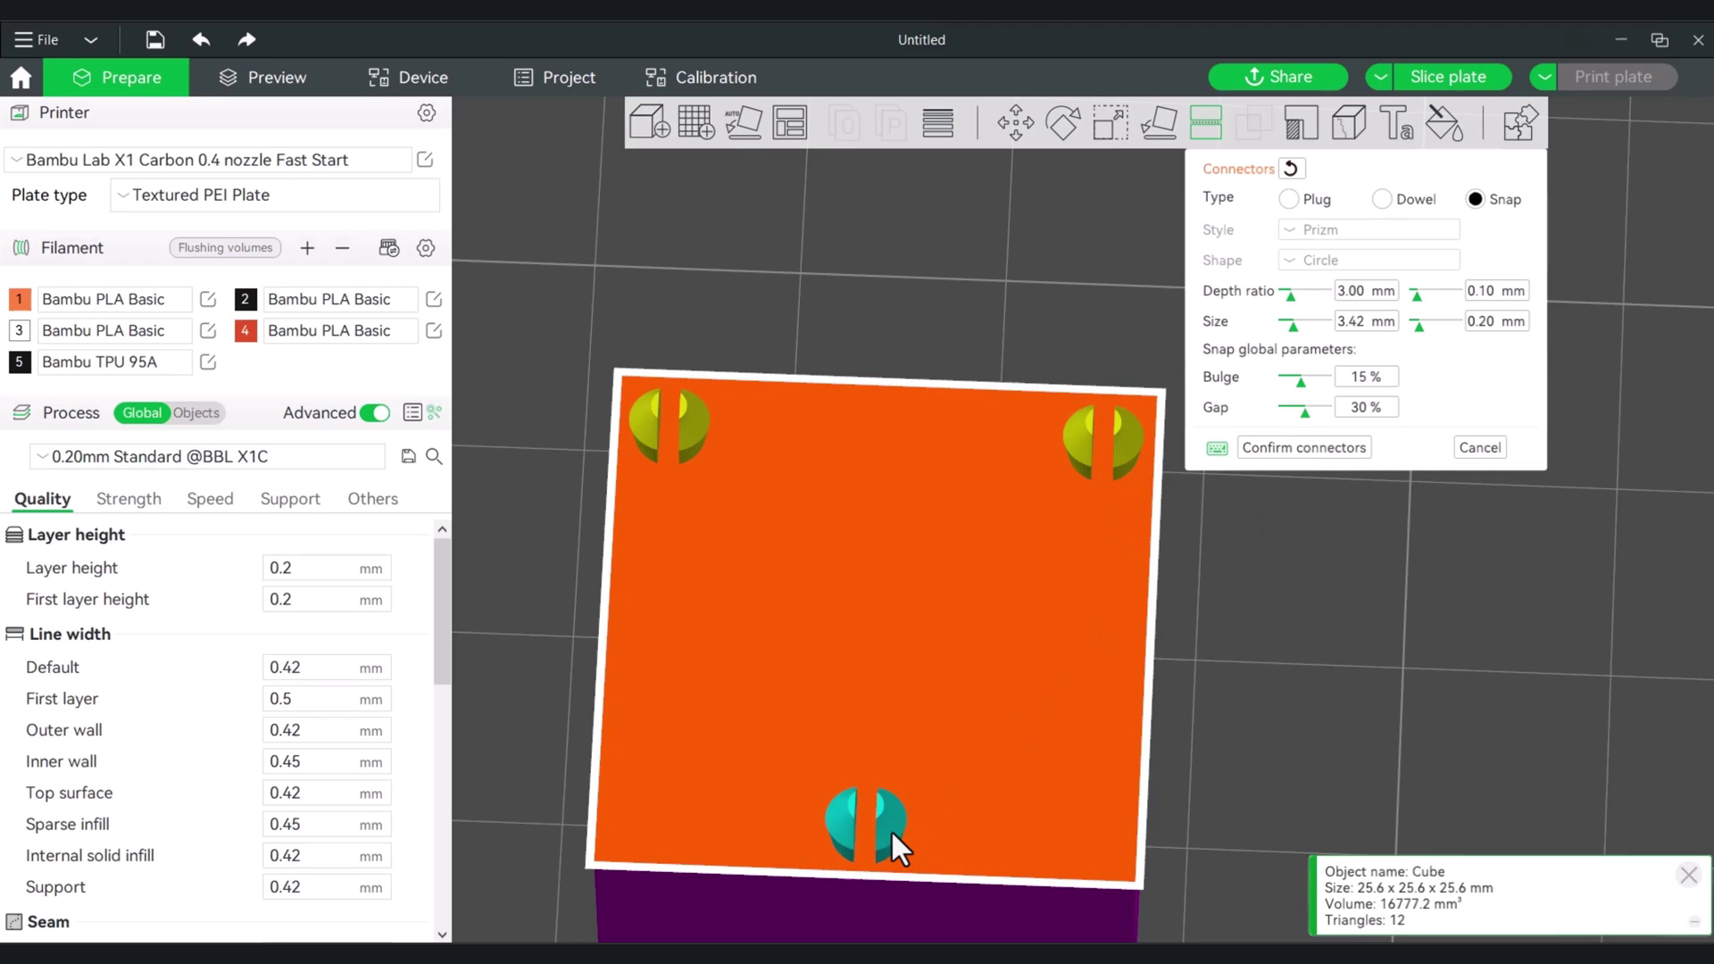
drag(891, 828, 880, 822)
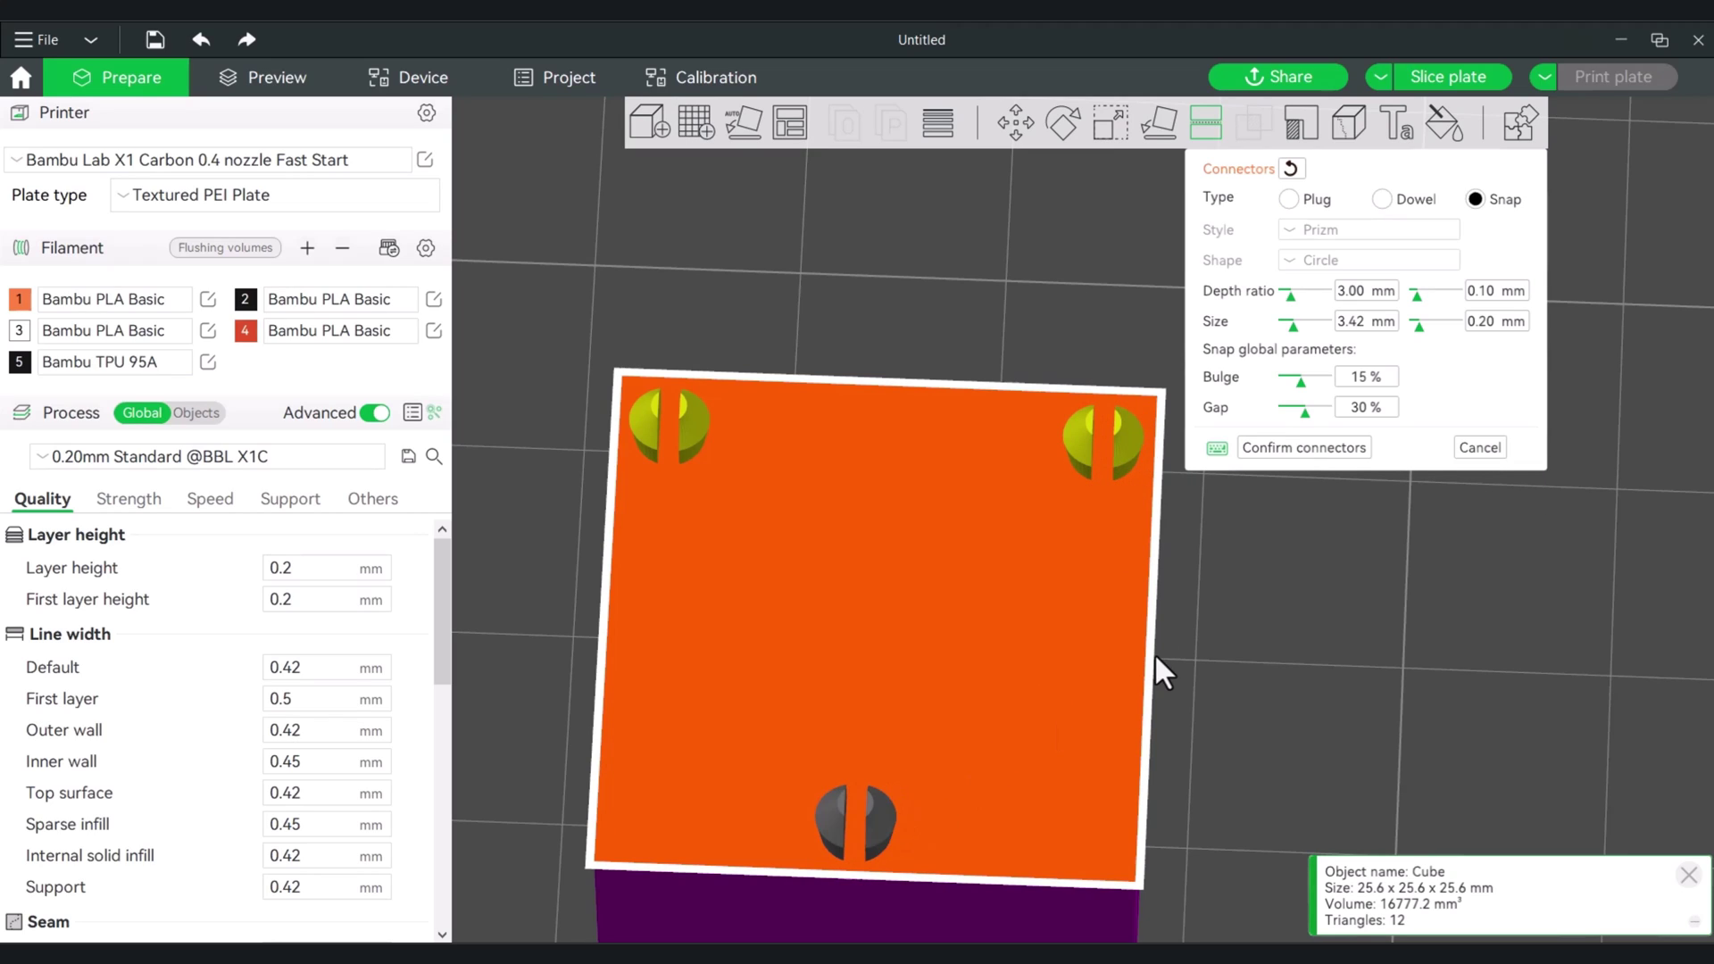
Confirm the three connectors and perform the planar cut to split the cube into two halves.
click(1310, 449)
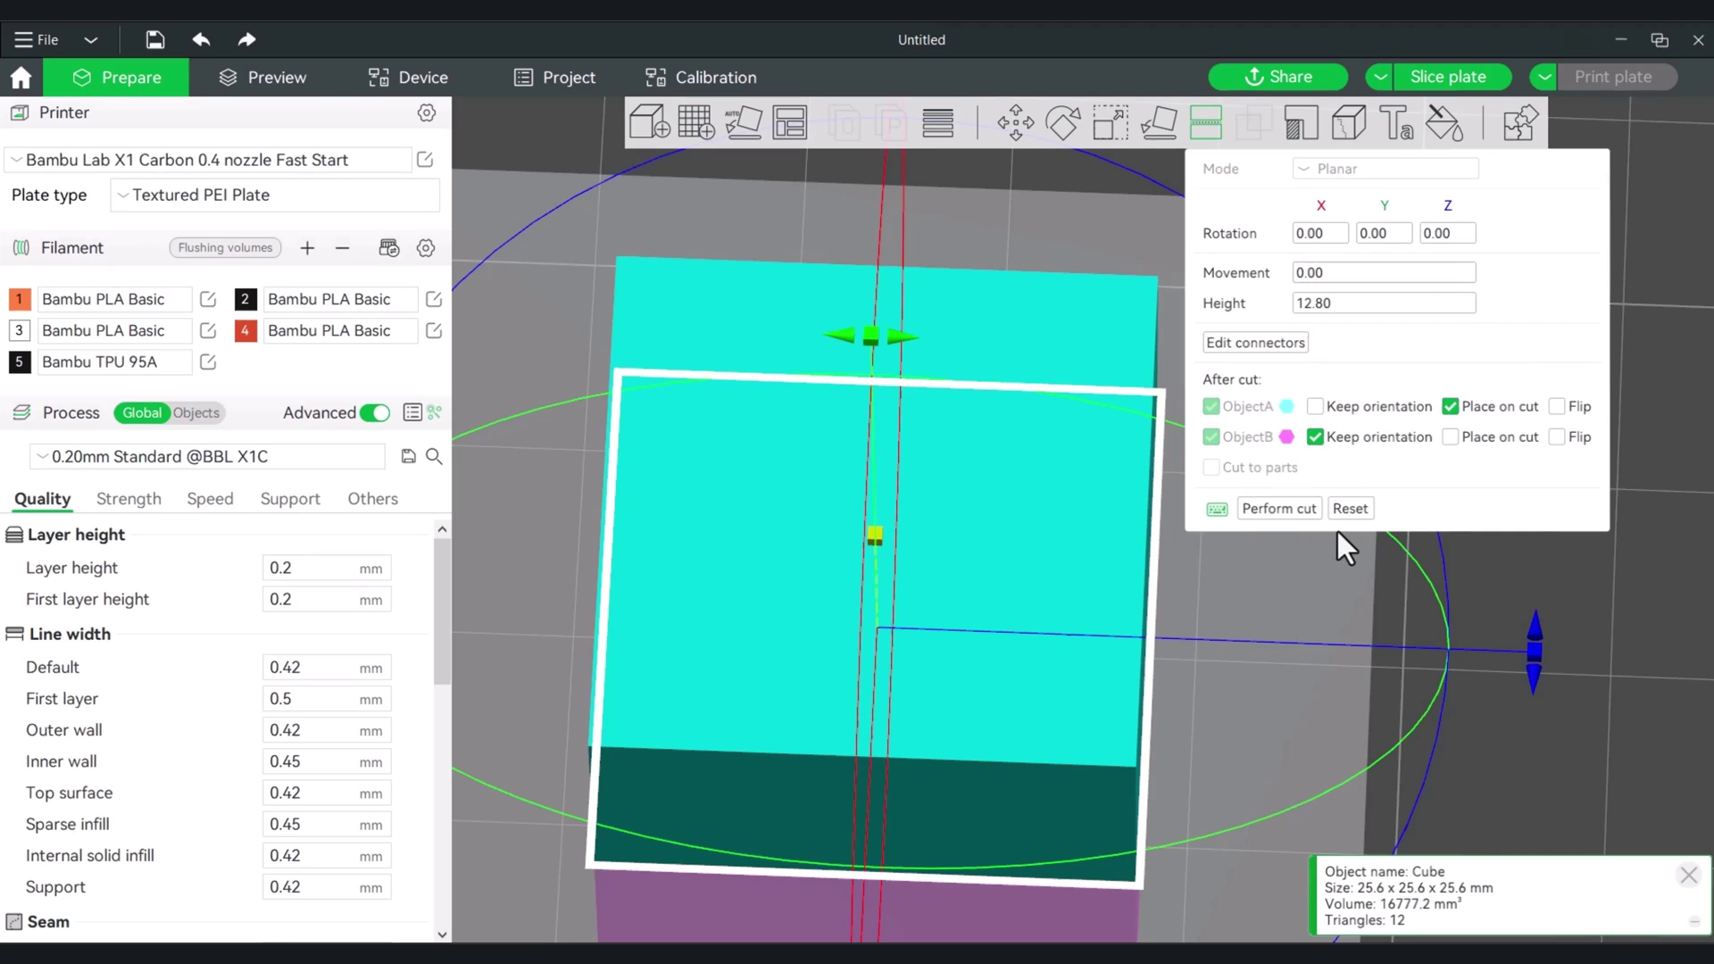
click(1276, 507)
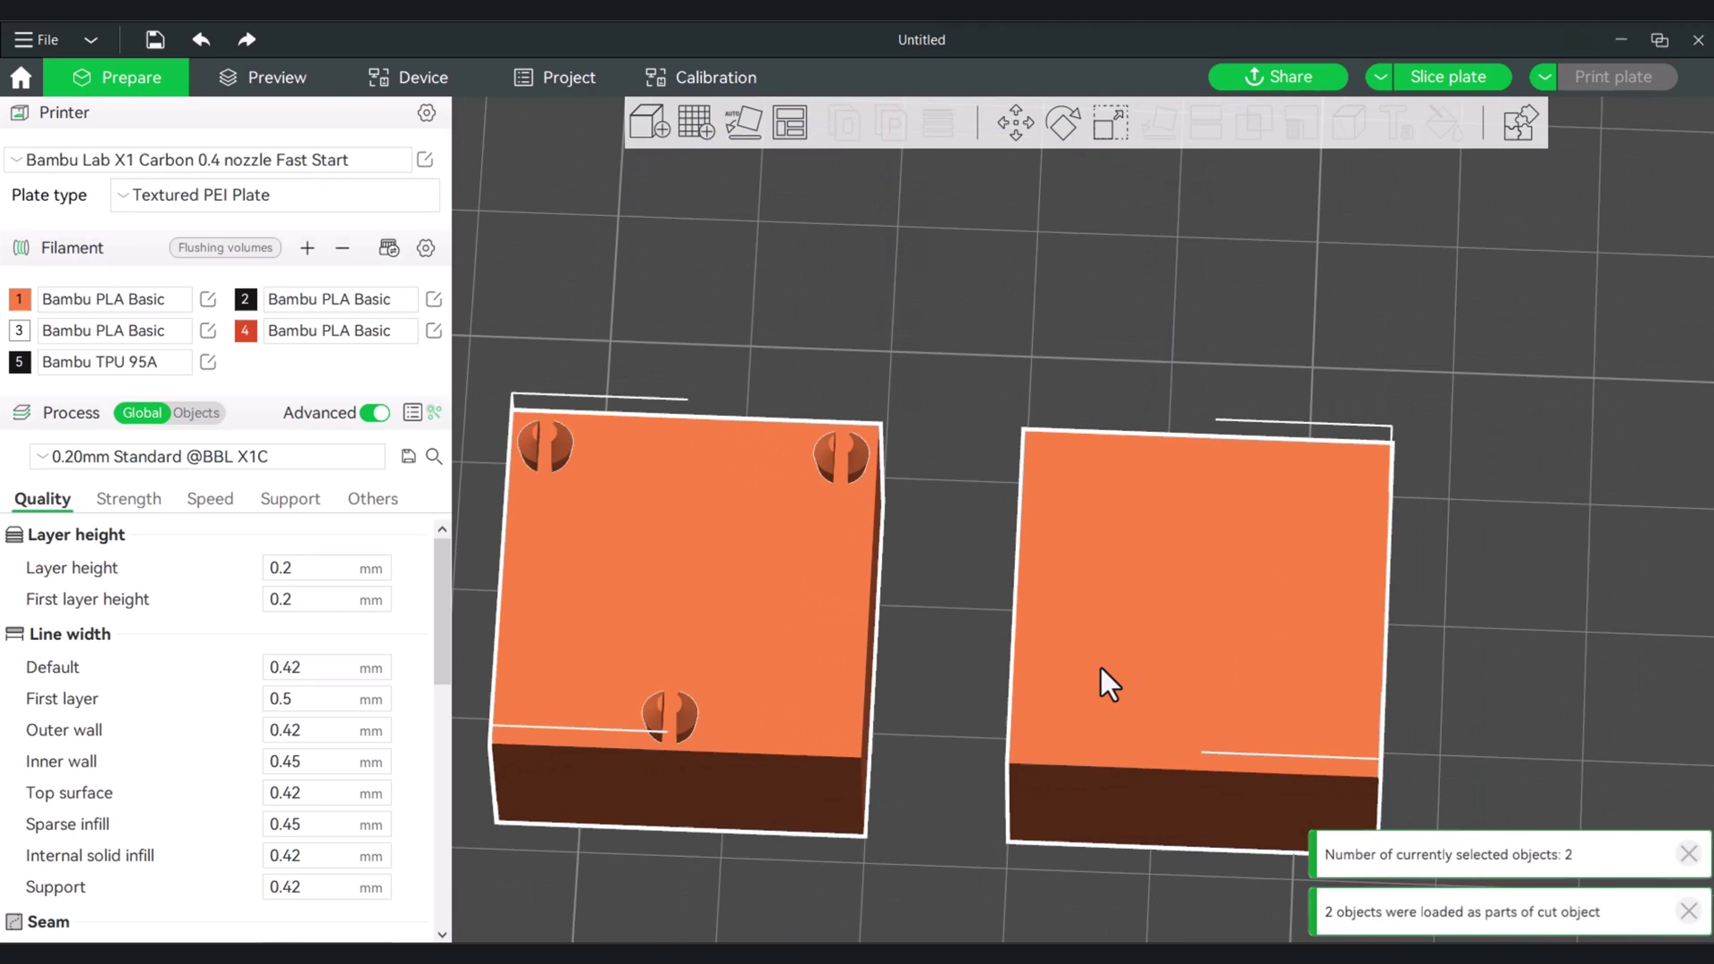
drag(930, 833, 939, 790)
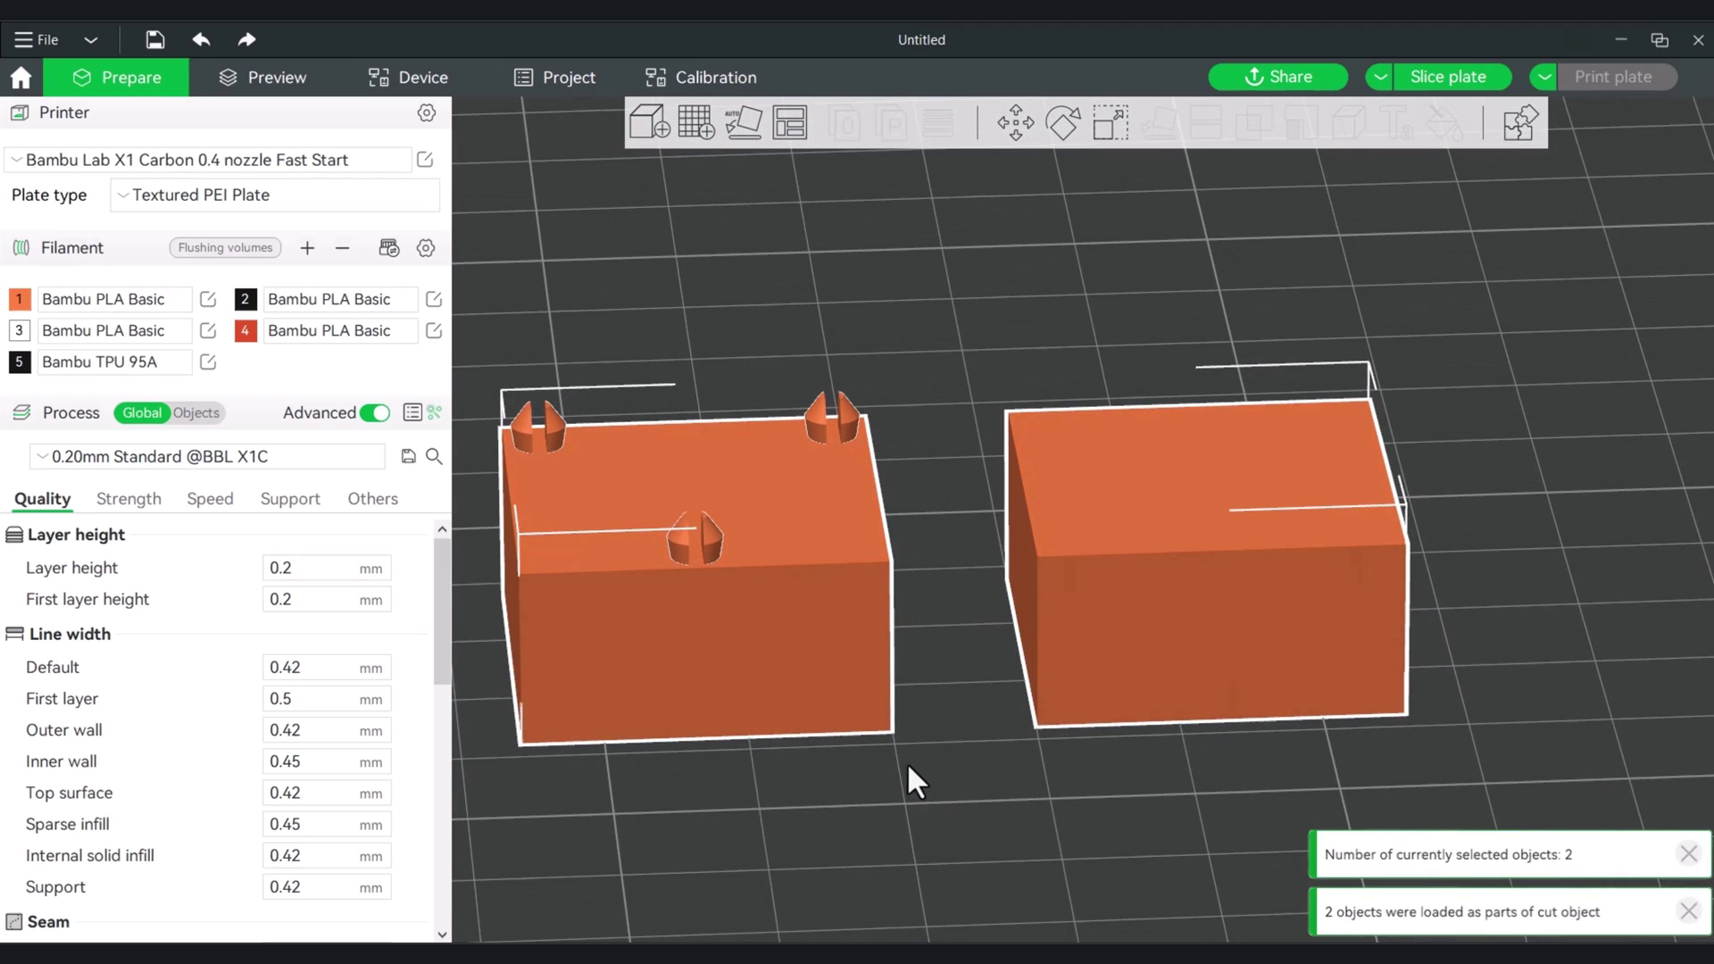
right_drag(908, 776, 1036, 732)
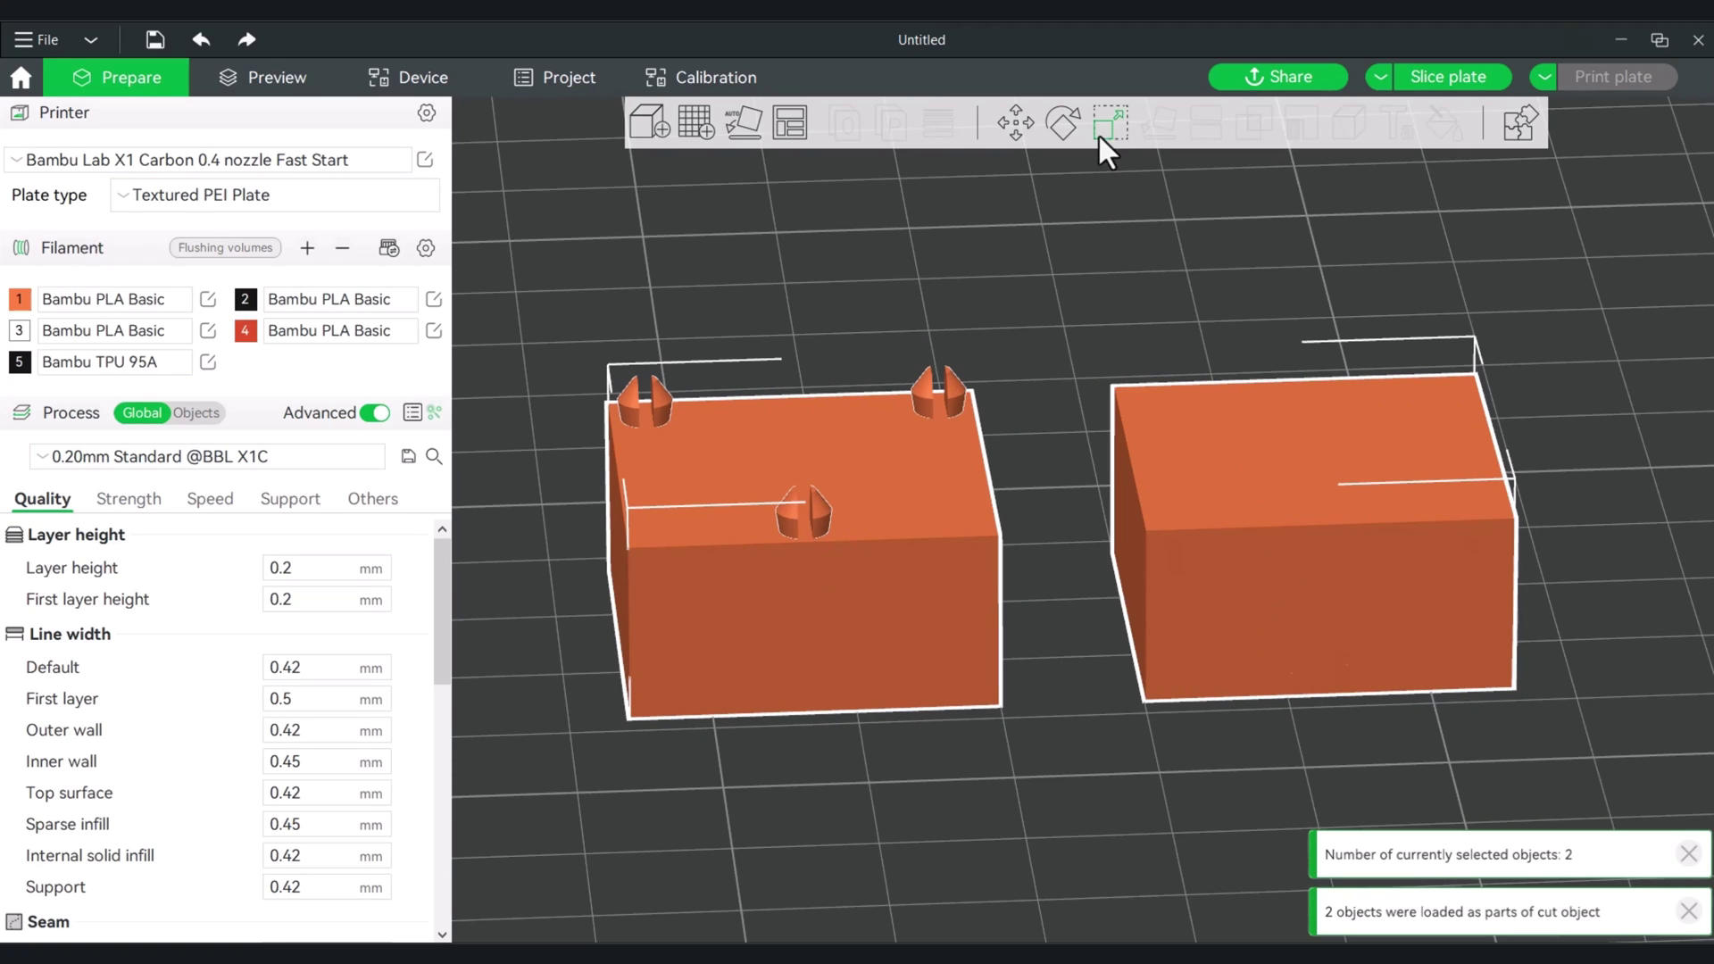
Select only the half without pins and lay it on its top face so the connector holes point upward.
click(1122, 785)
click(1248, 392)
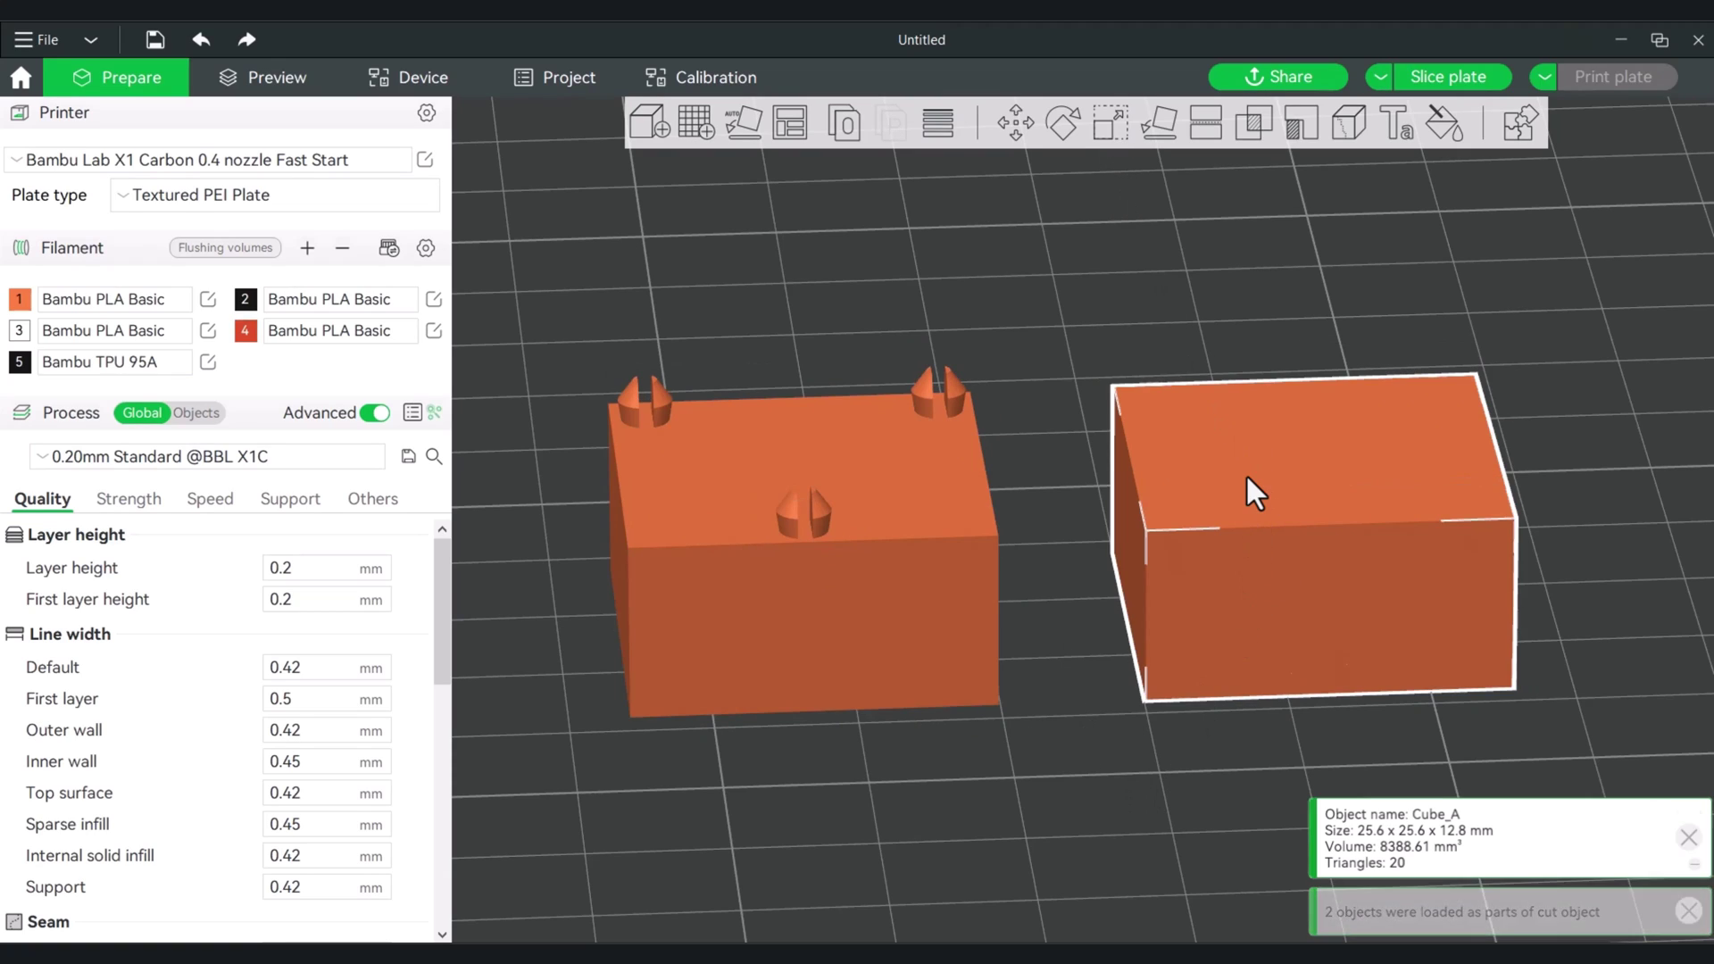
click(1158, 122)
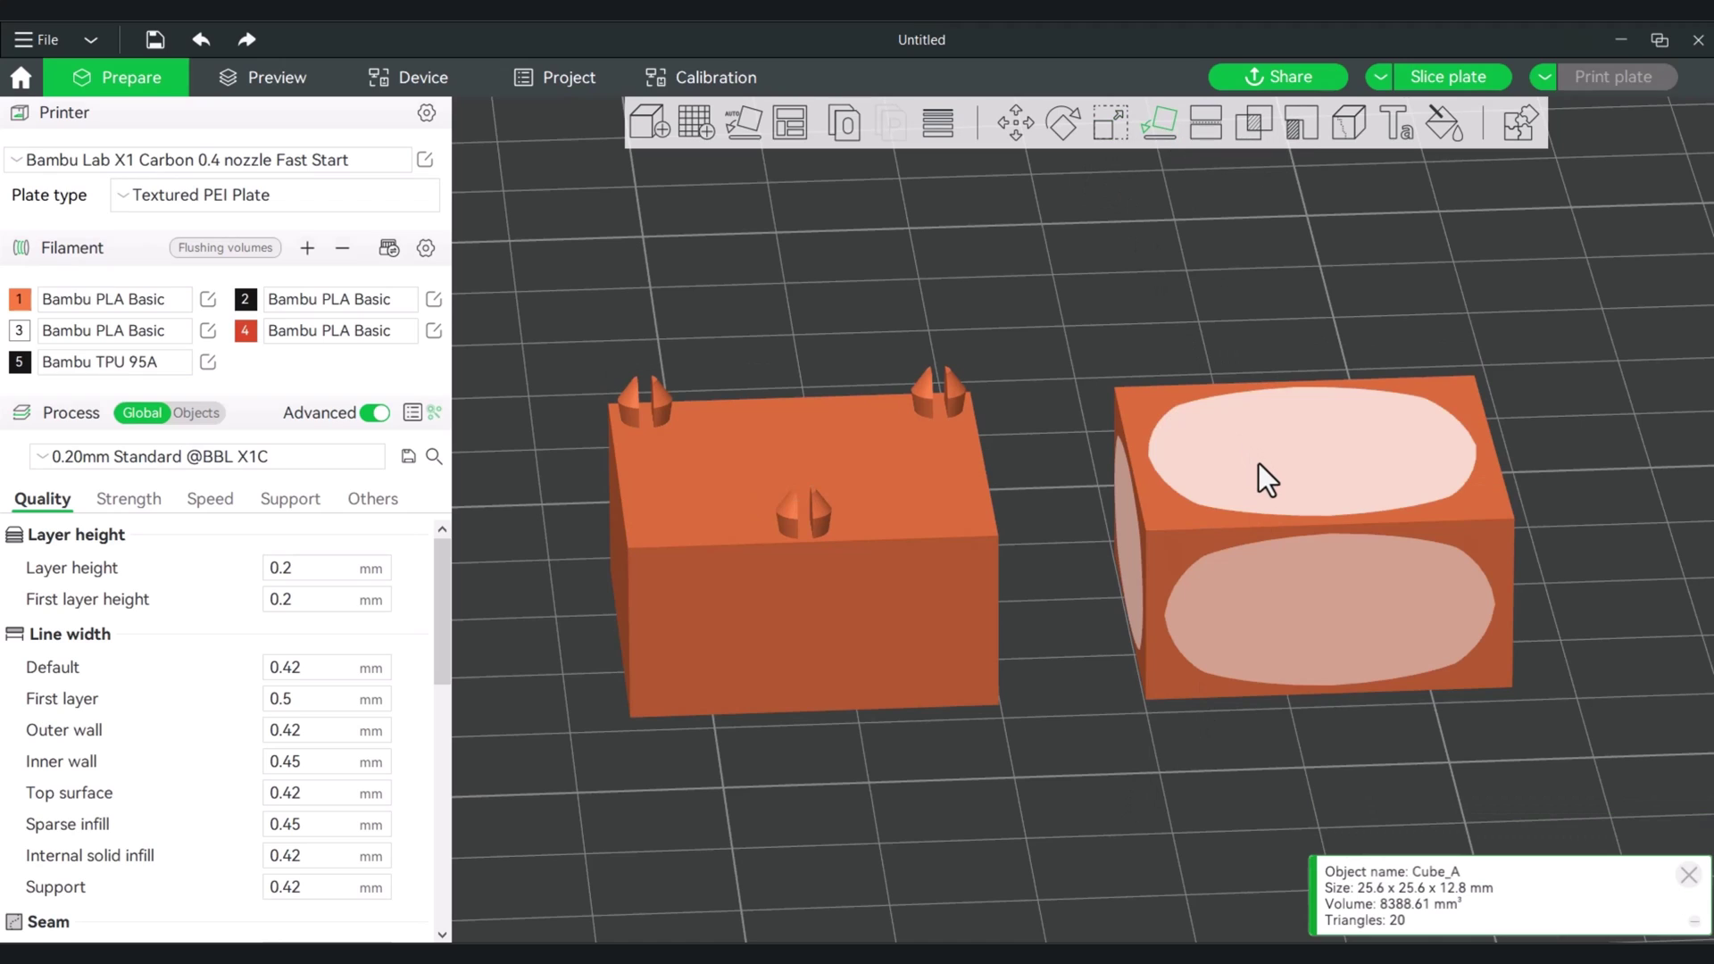
click(1200, 702)
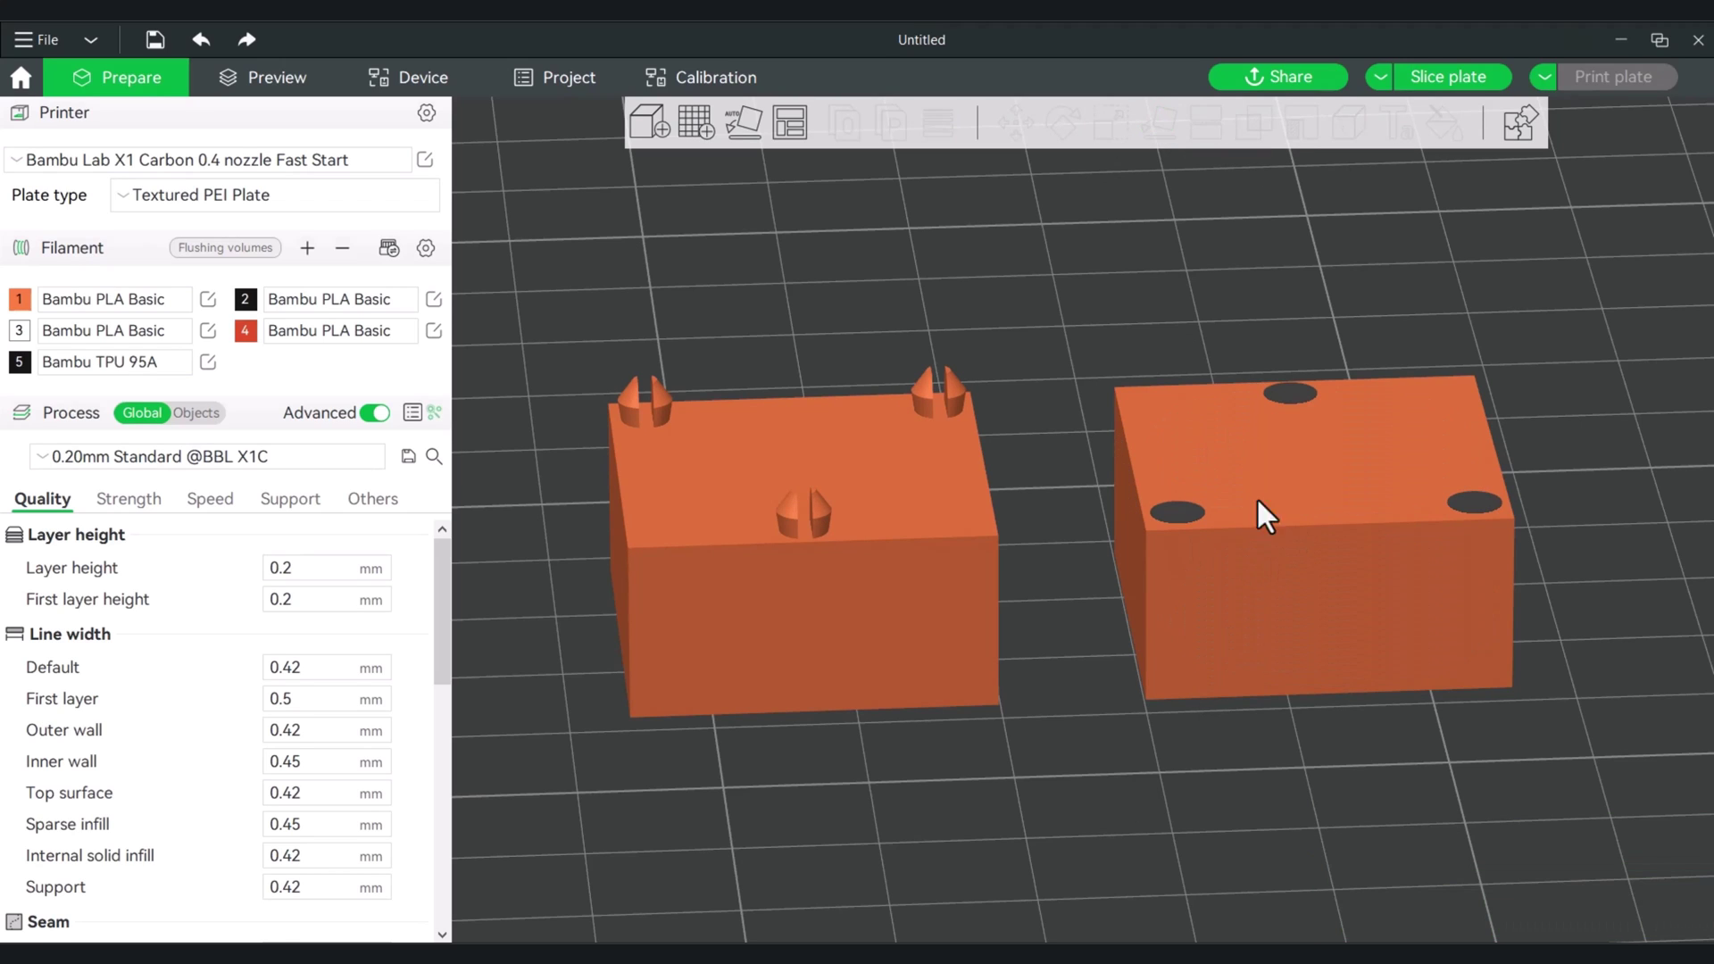
drag(1116, 628, 1059, 692)
scroll(1056, 700, down, 2)
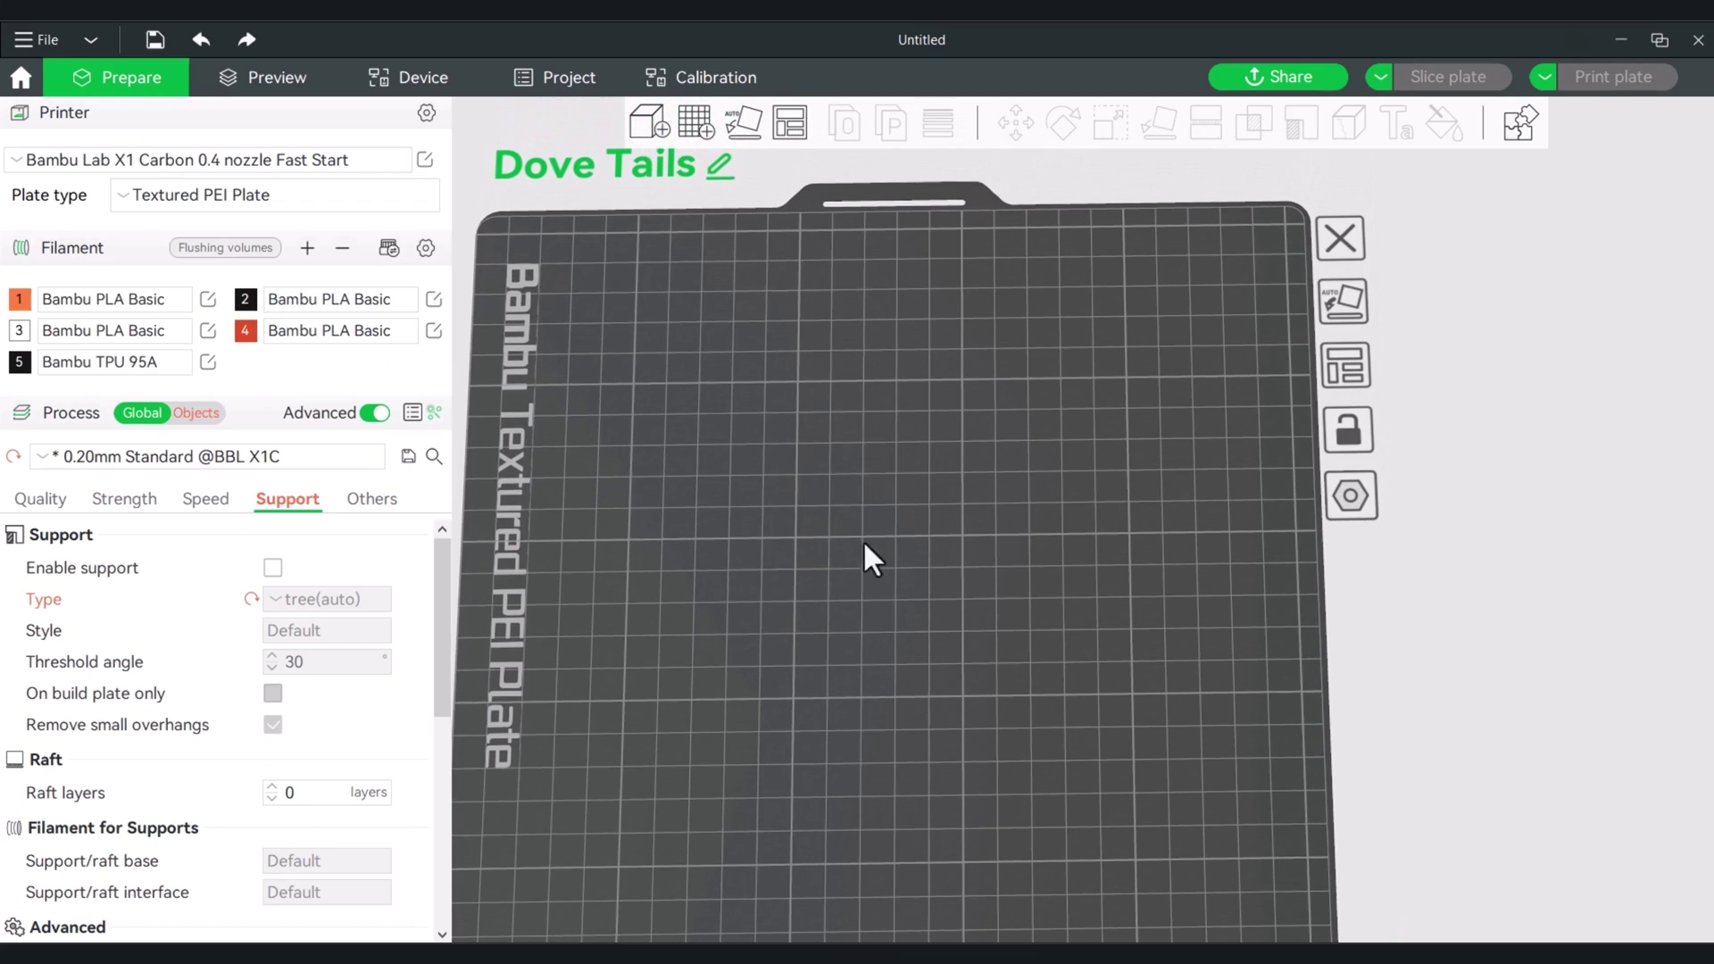
Add a cube primitive to the Dove Tails plate.
right_click(810, 586)
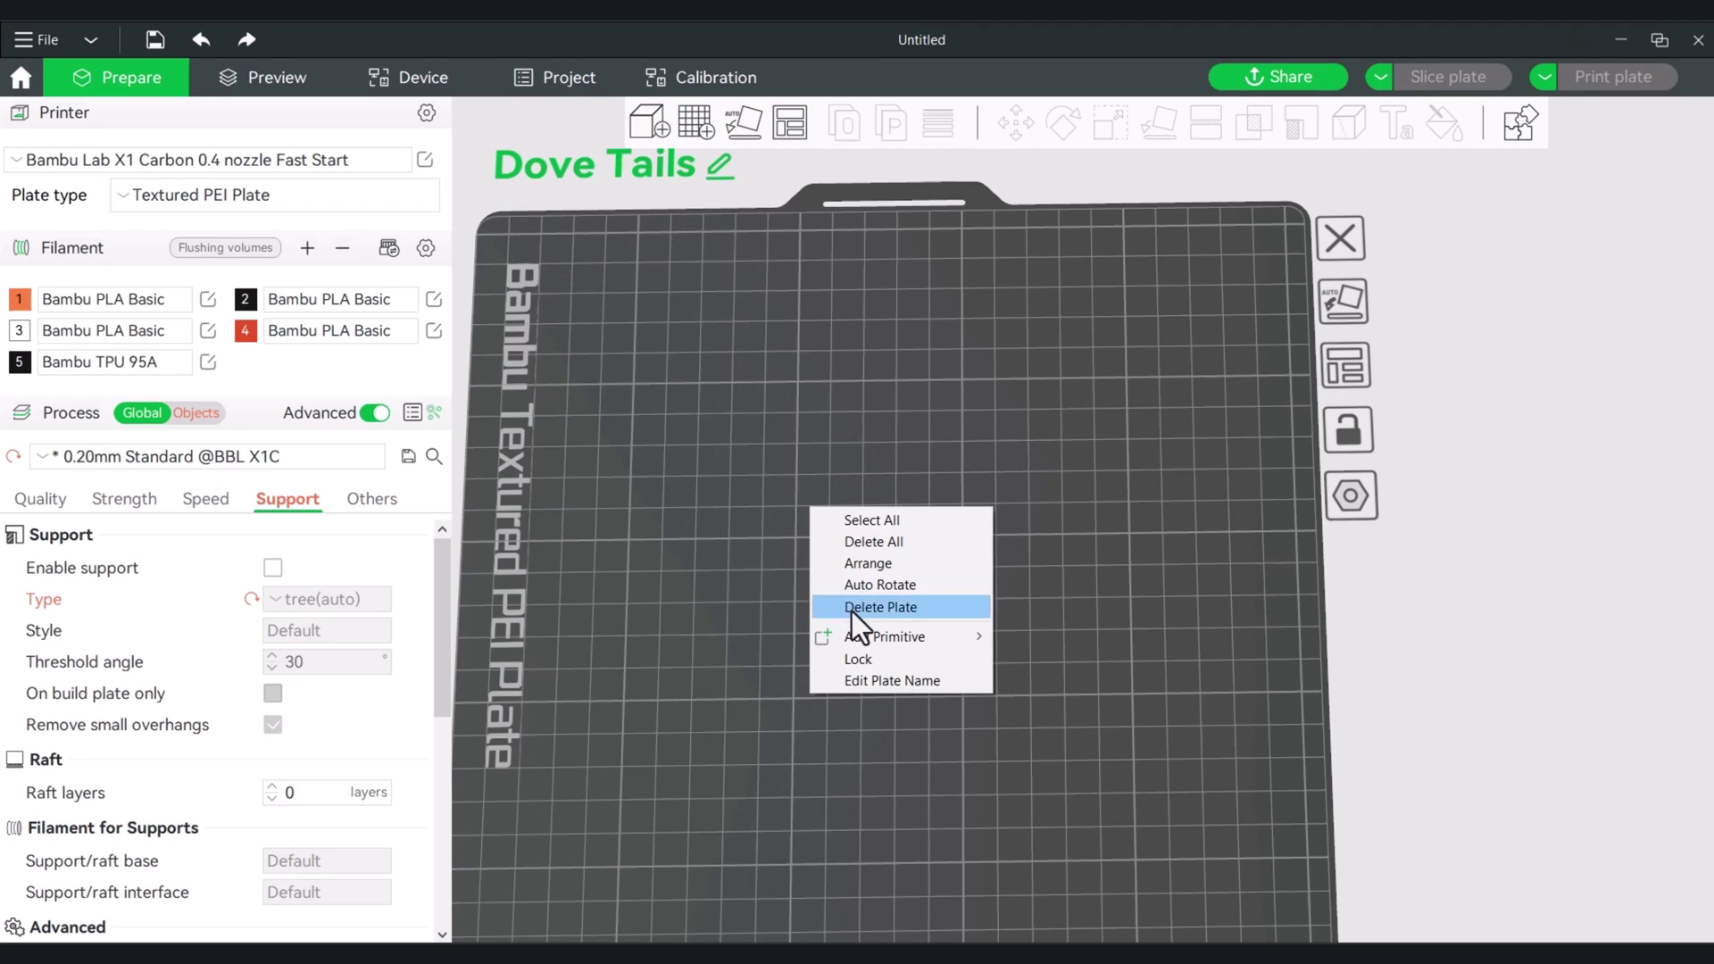
mouse_move(908, 639)
click(1063, 641)
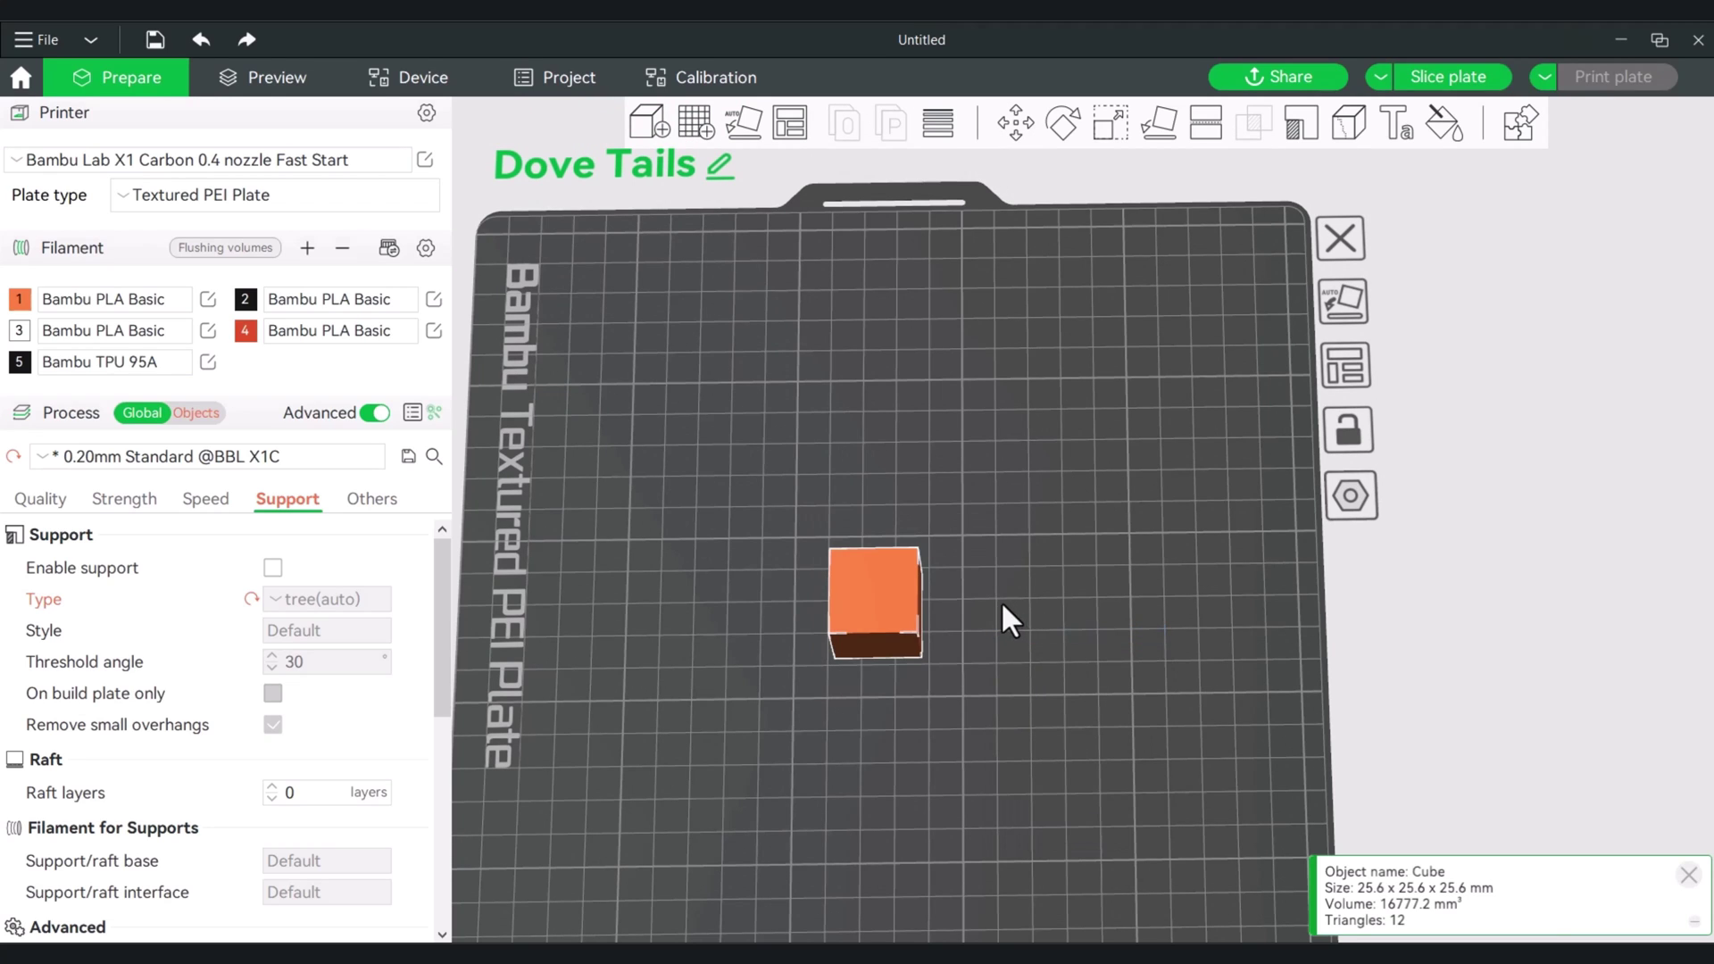
Start a cut on the new cube and set the cut mode to Dovetail.
scroll(1002, 573, up, 4)
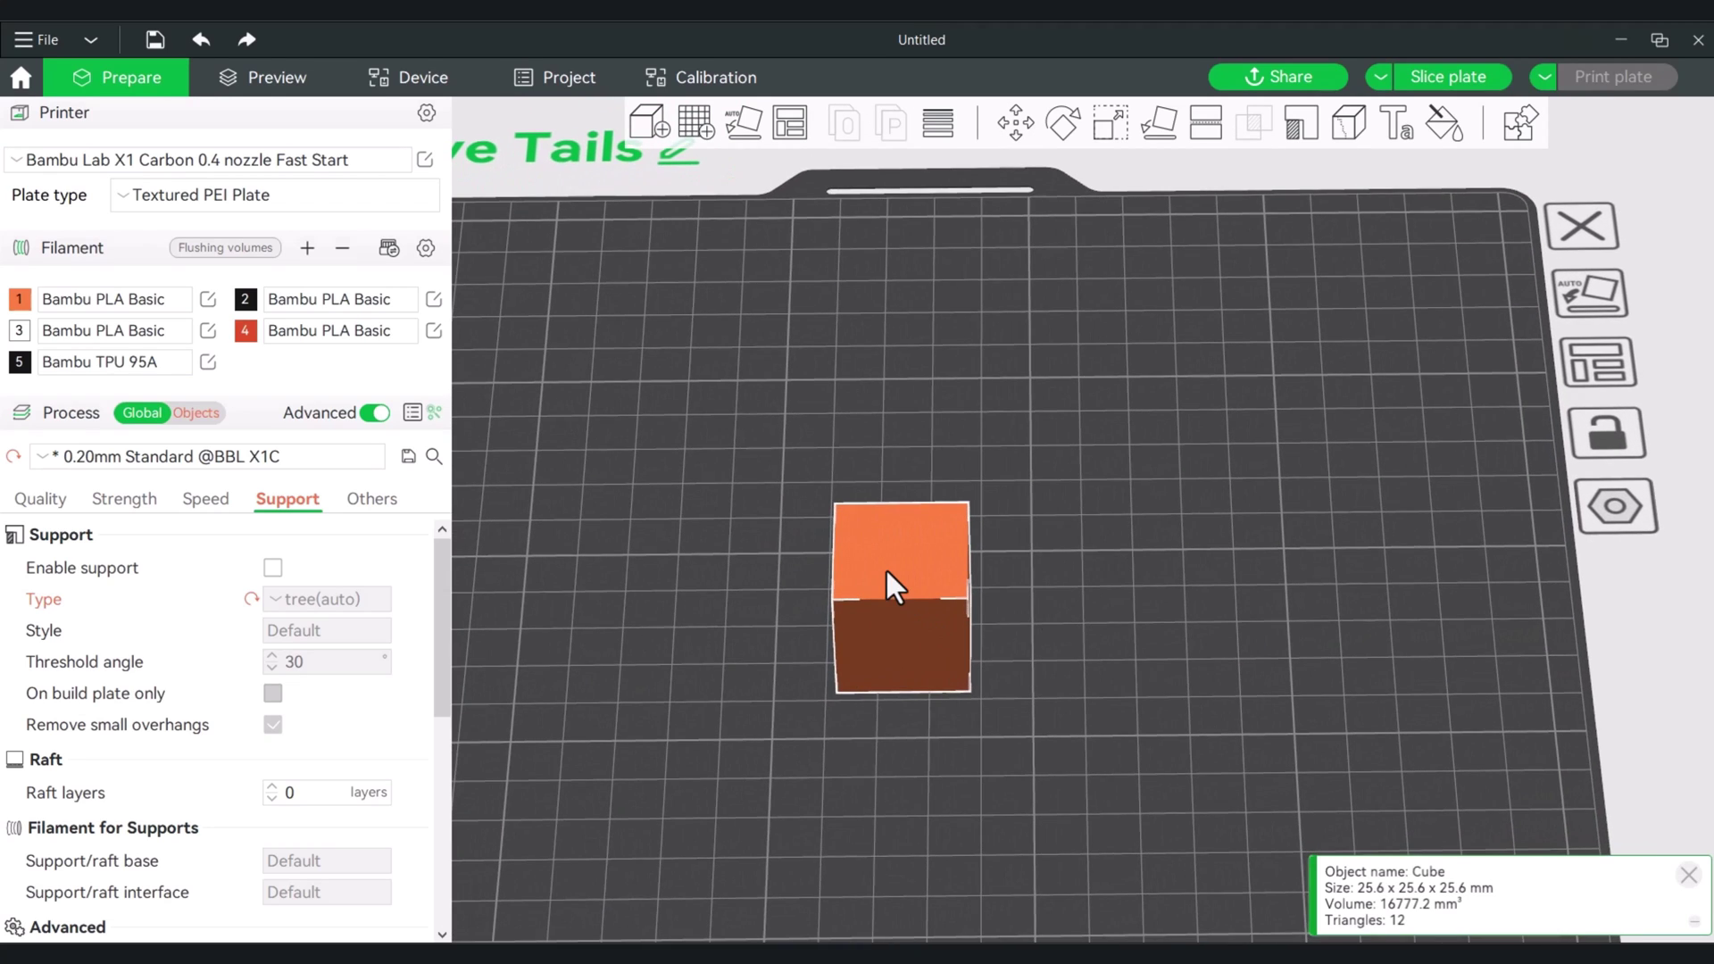
click(1210, 128)
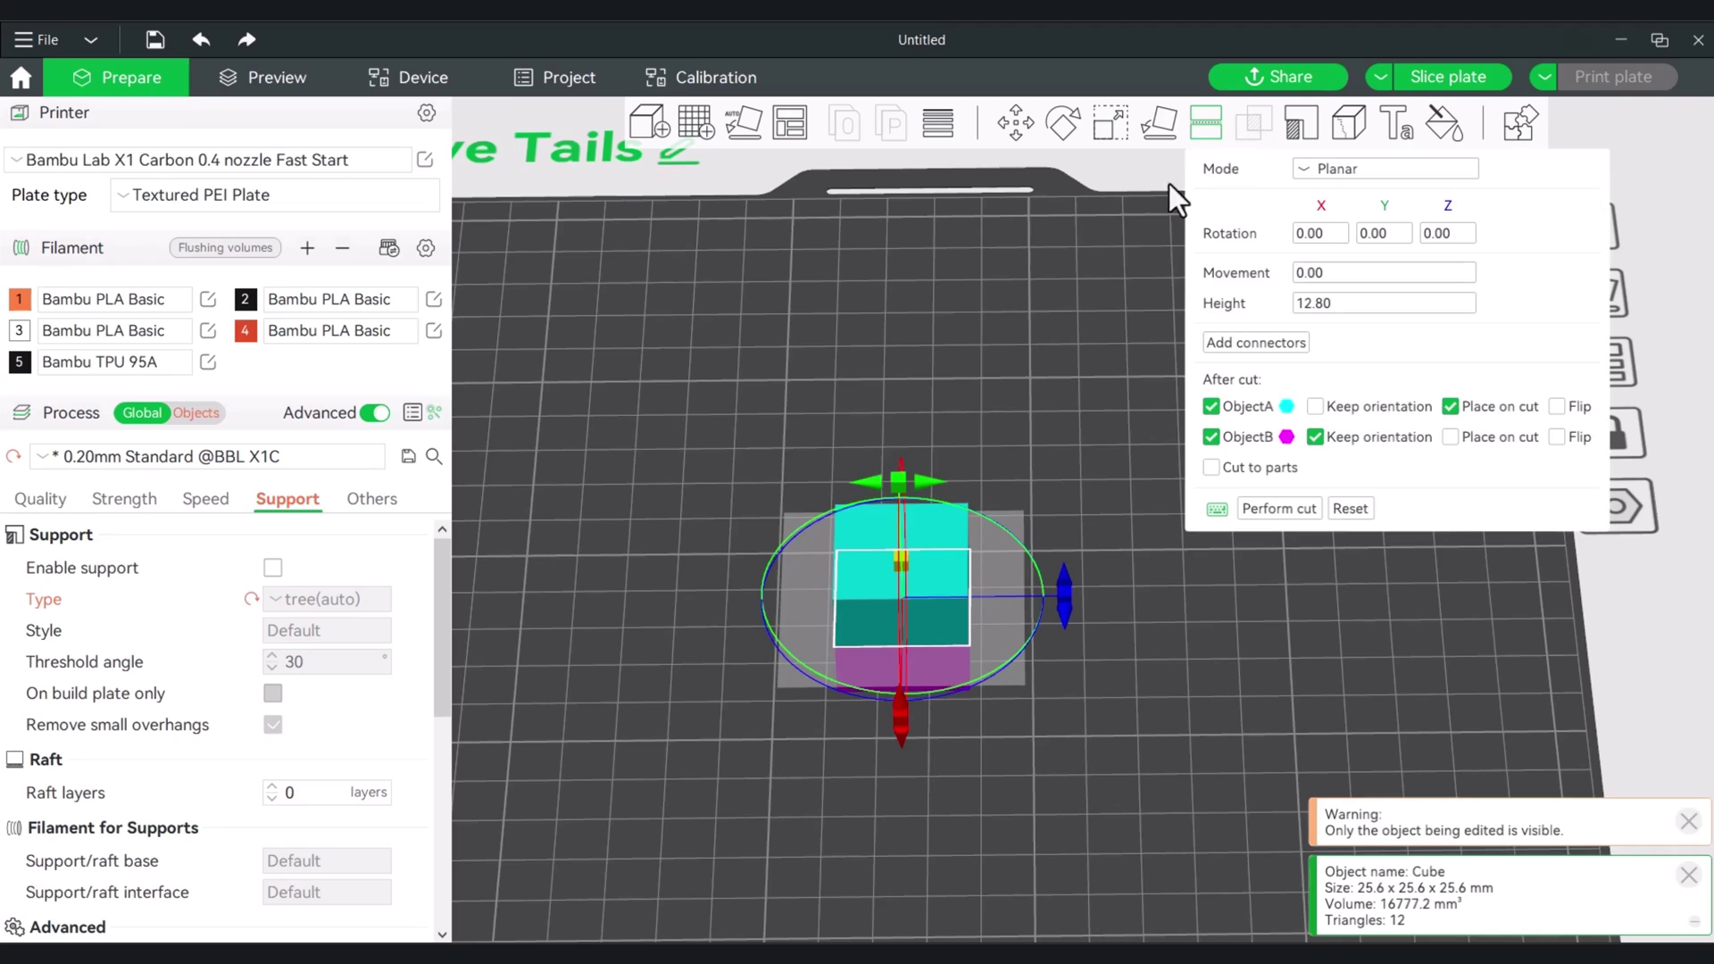
click(1344, 167)
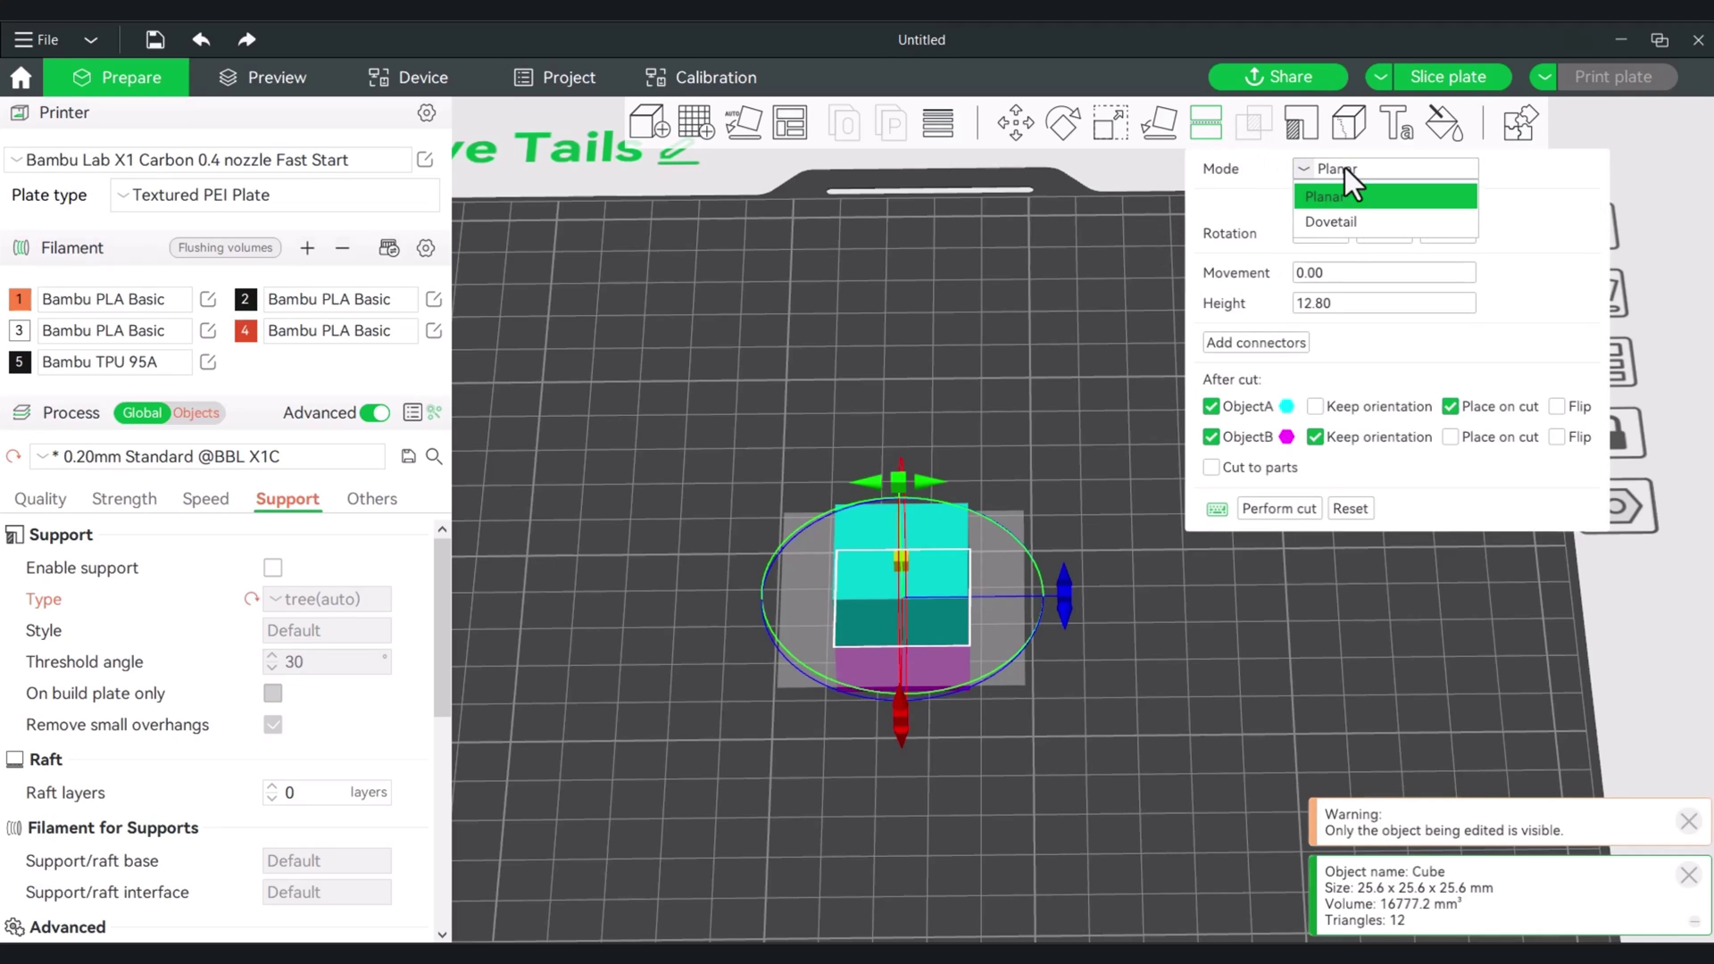
click(1341, 223)
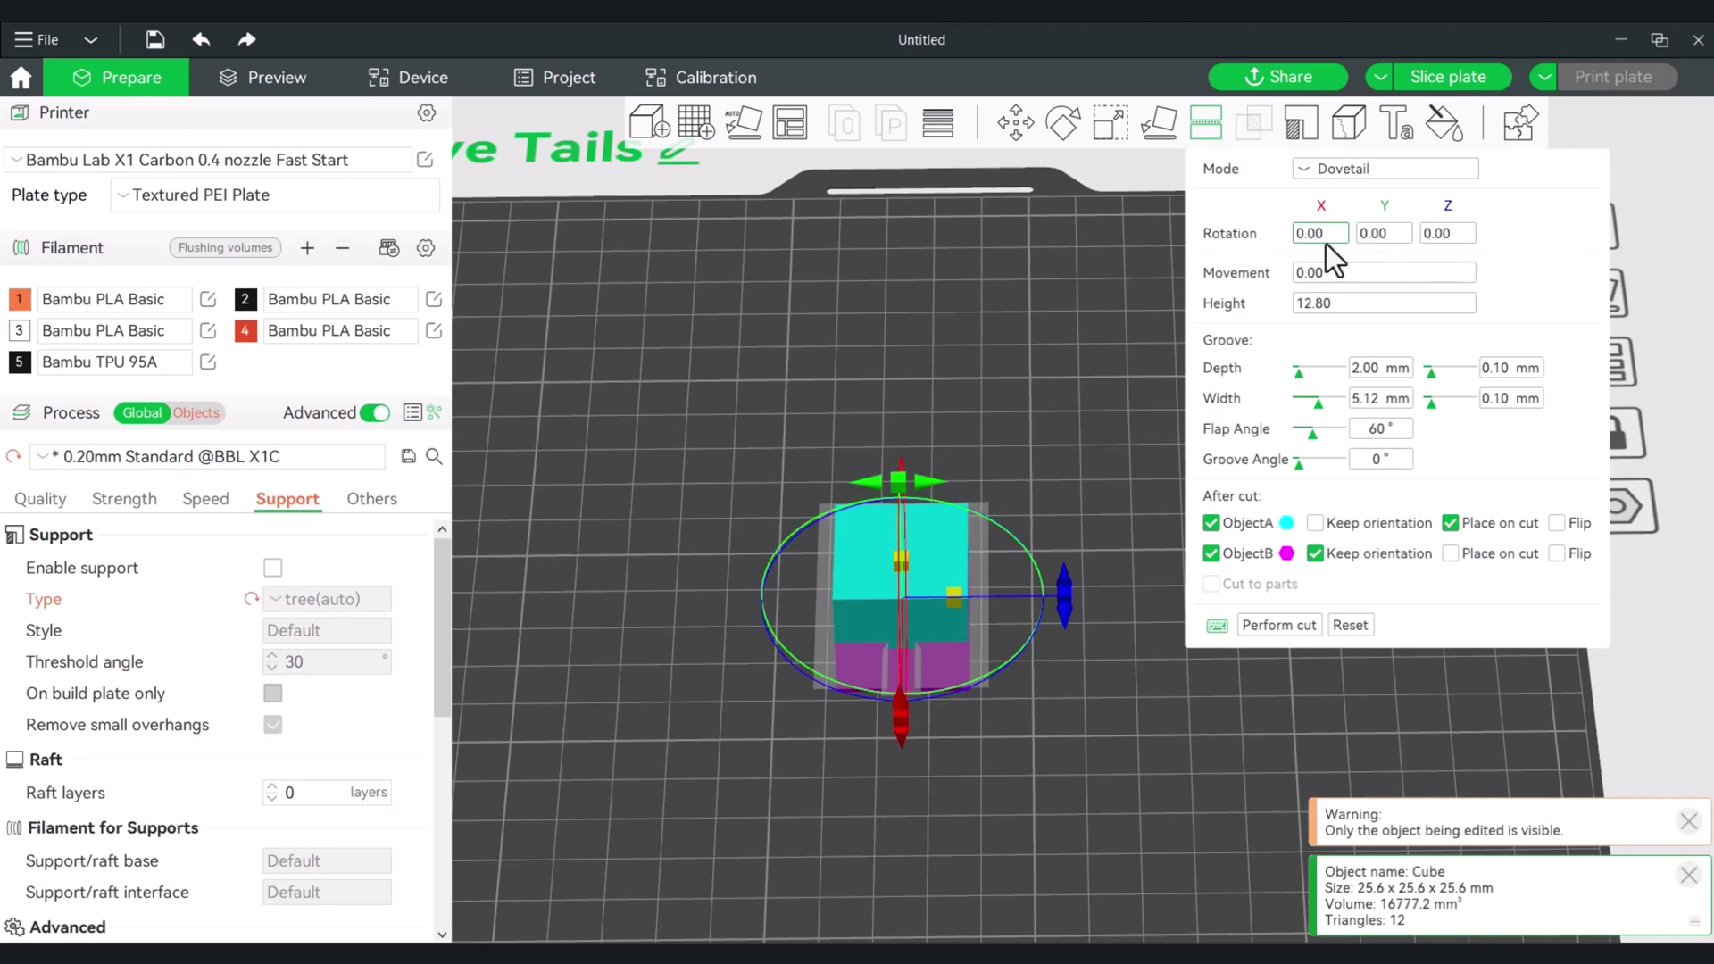
Perform the dovetail cut on the cube with the default groove settings.
middle_drag(1024, 340, 1057, 369)
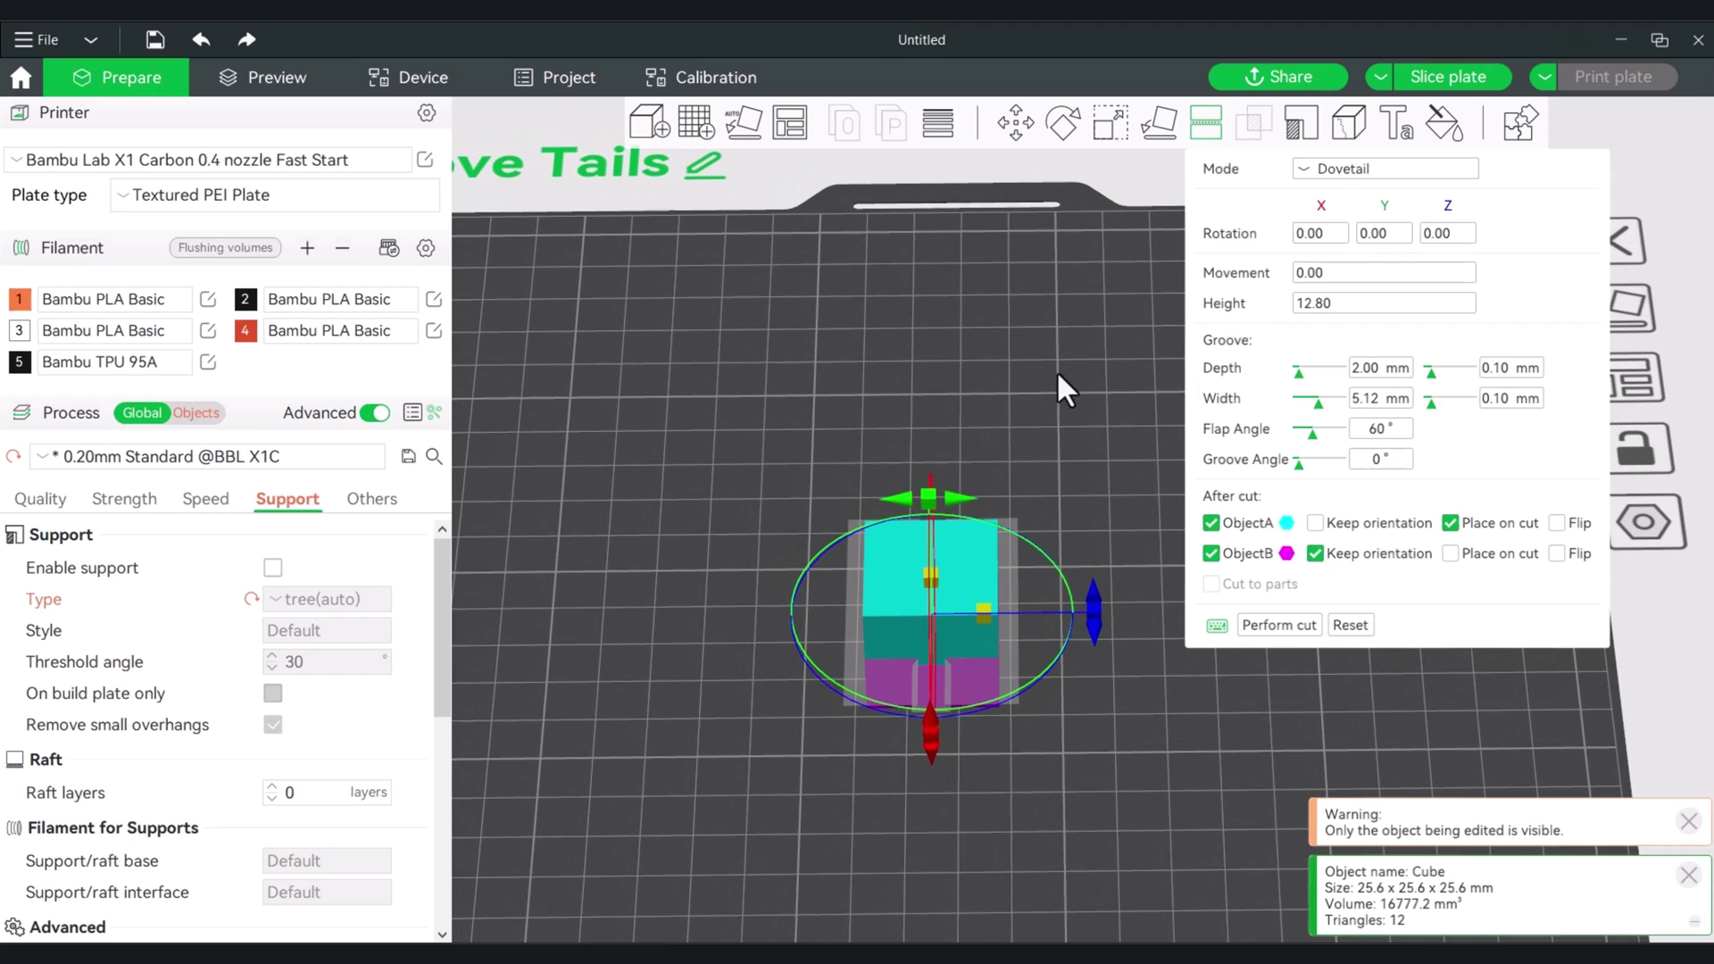
drag(1041, 404, 1048, 467)
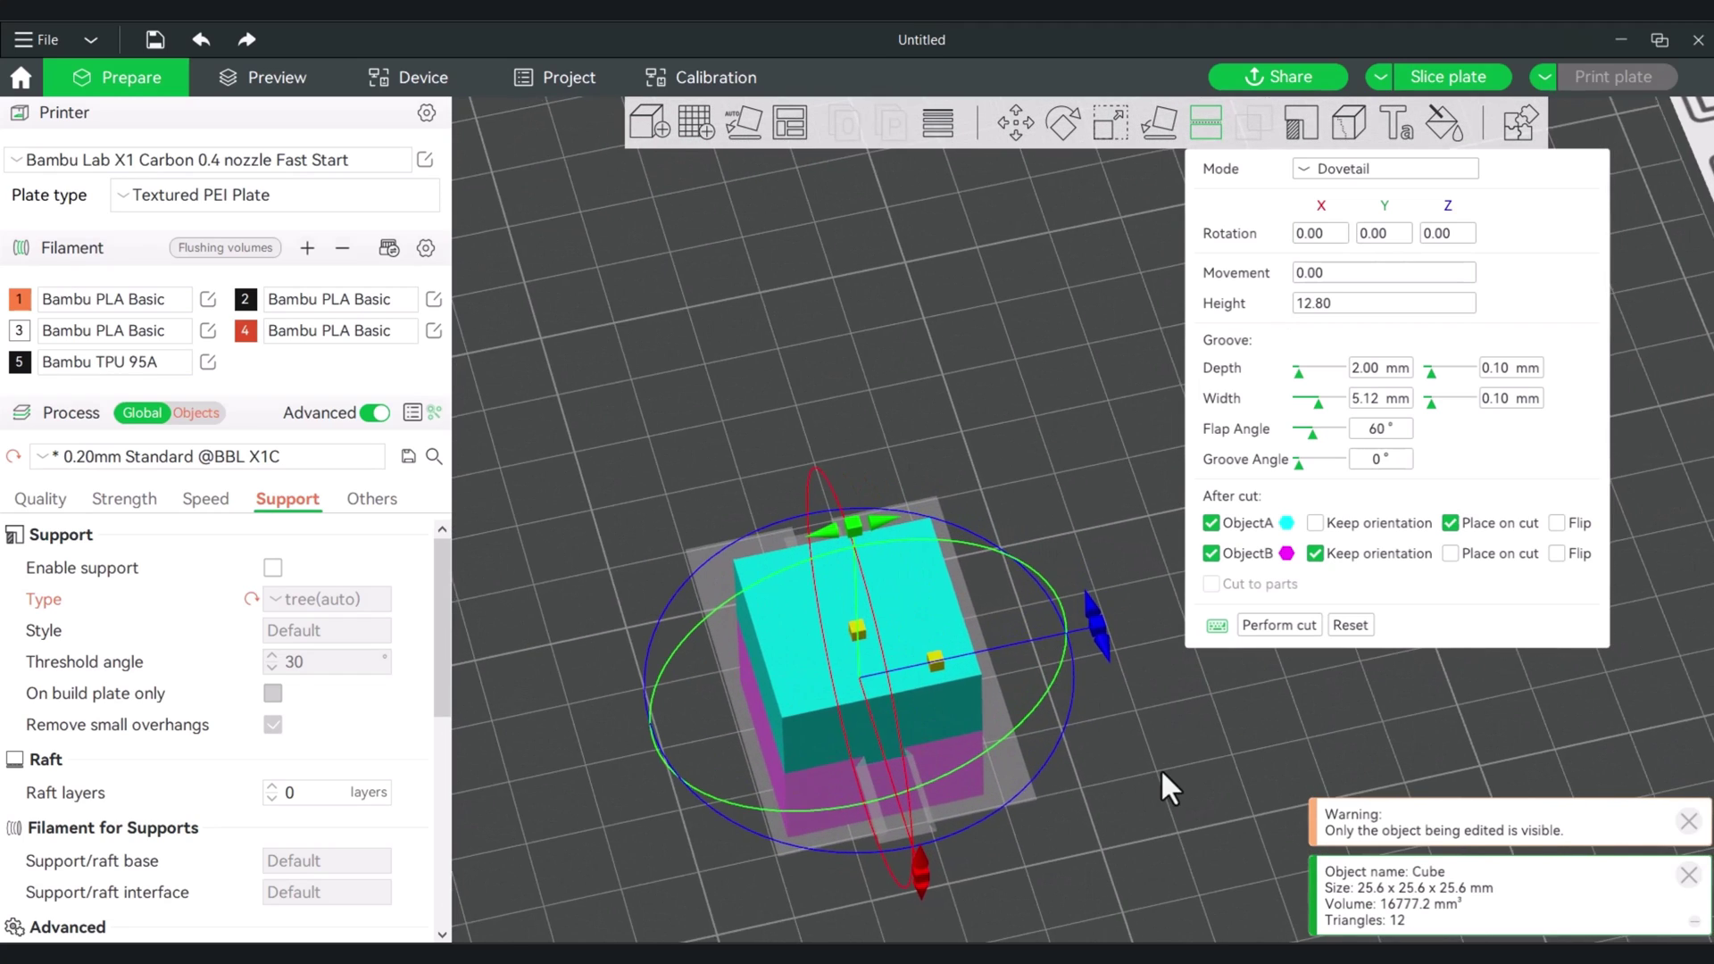
drag(1182, 761, 1203, 741)
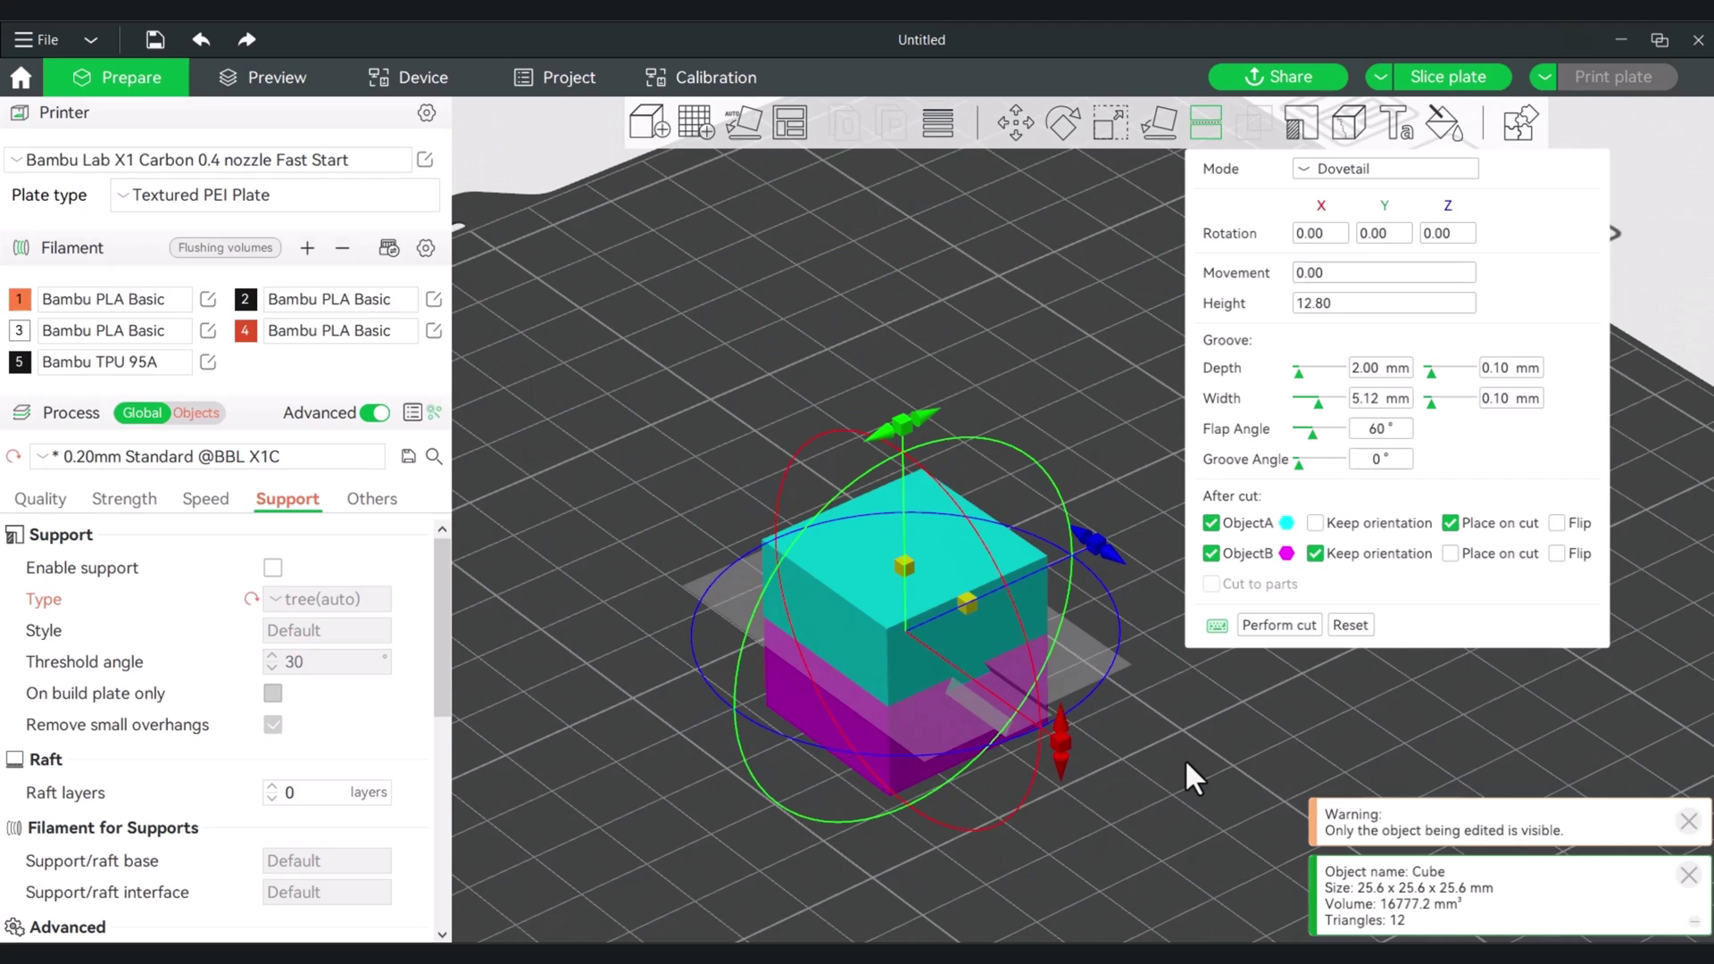
scroll(1185, 757, up, 2)
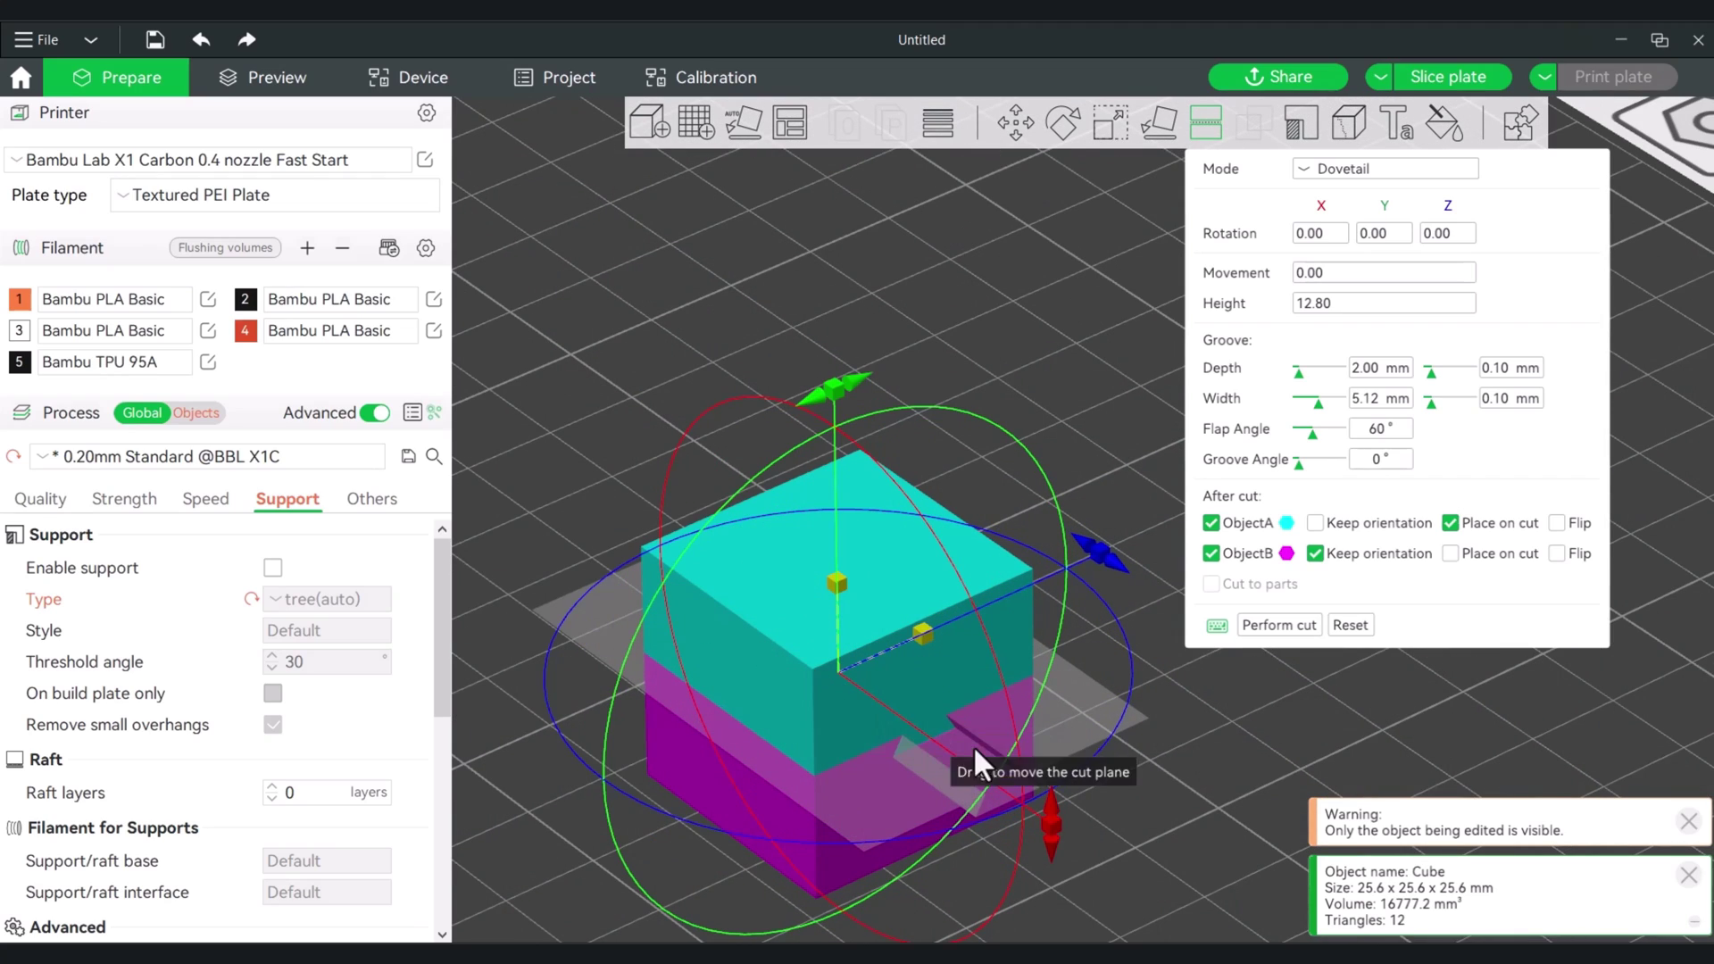
click(1278, 628)
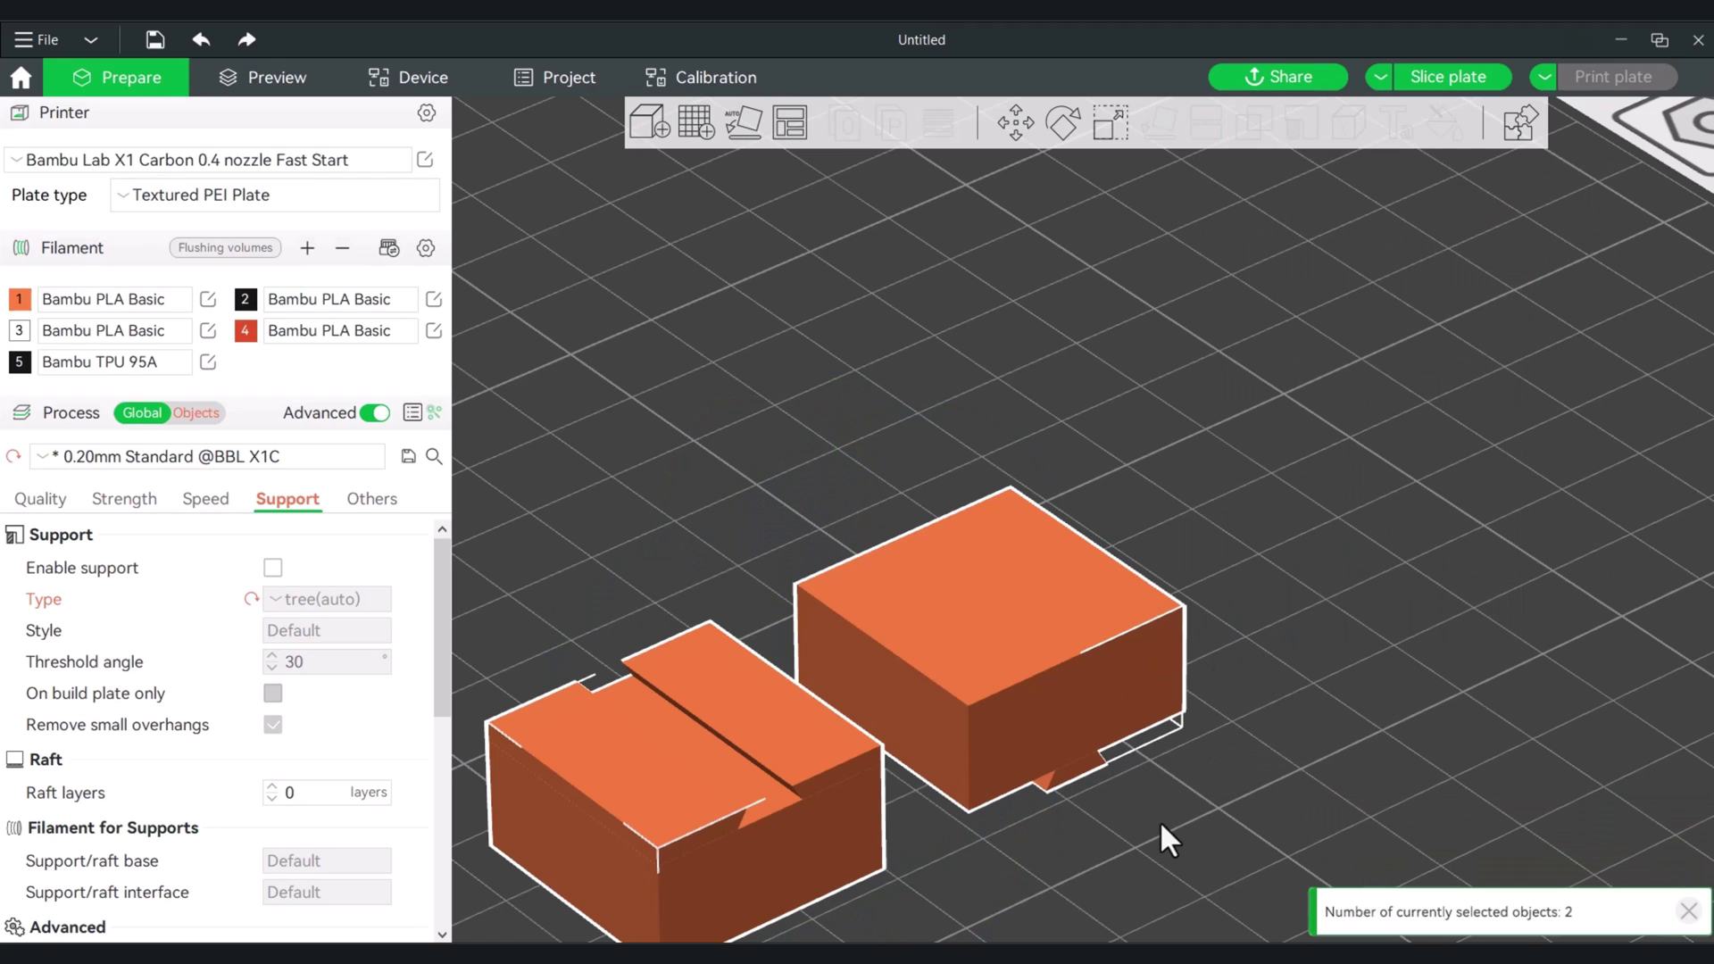
drag(1161, 824, 1153, 815)
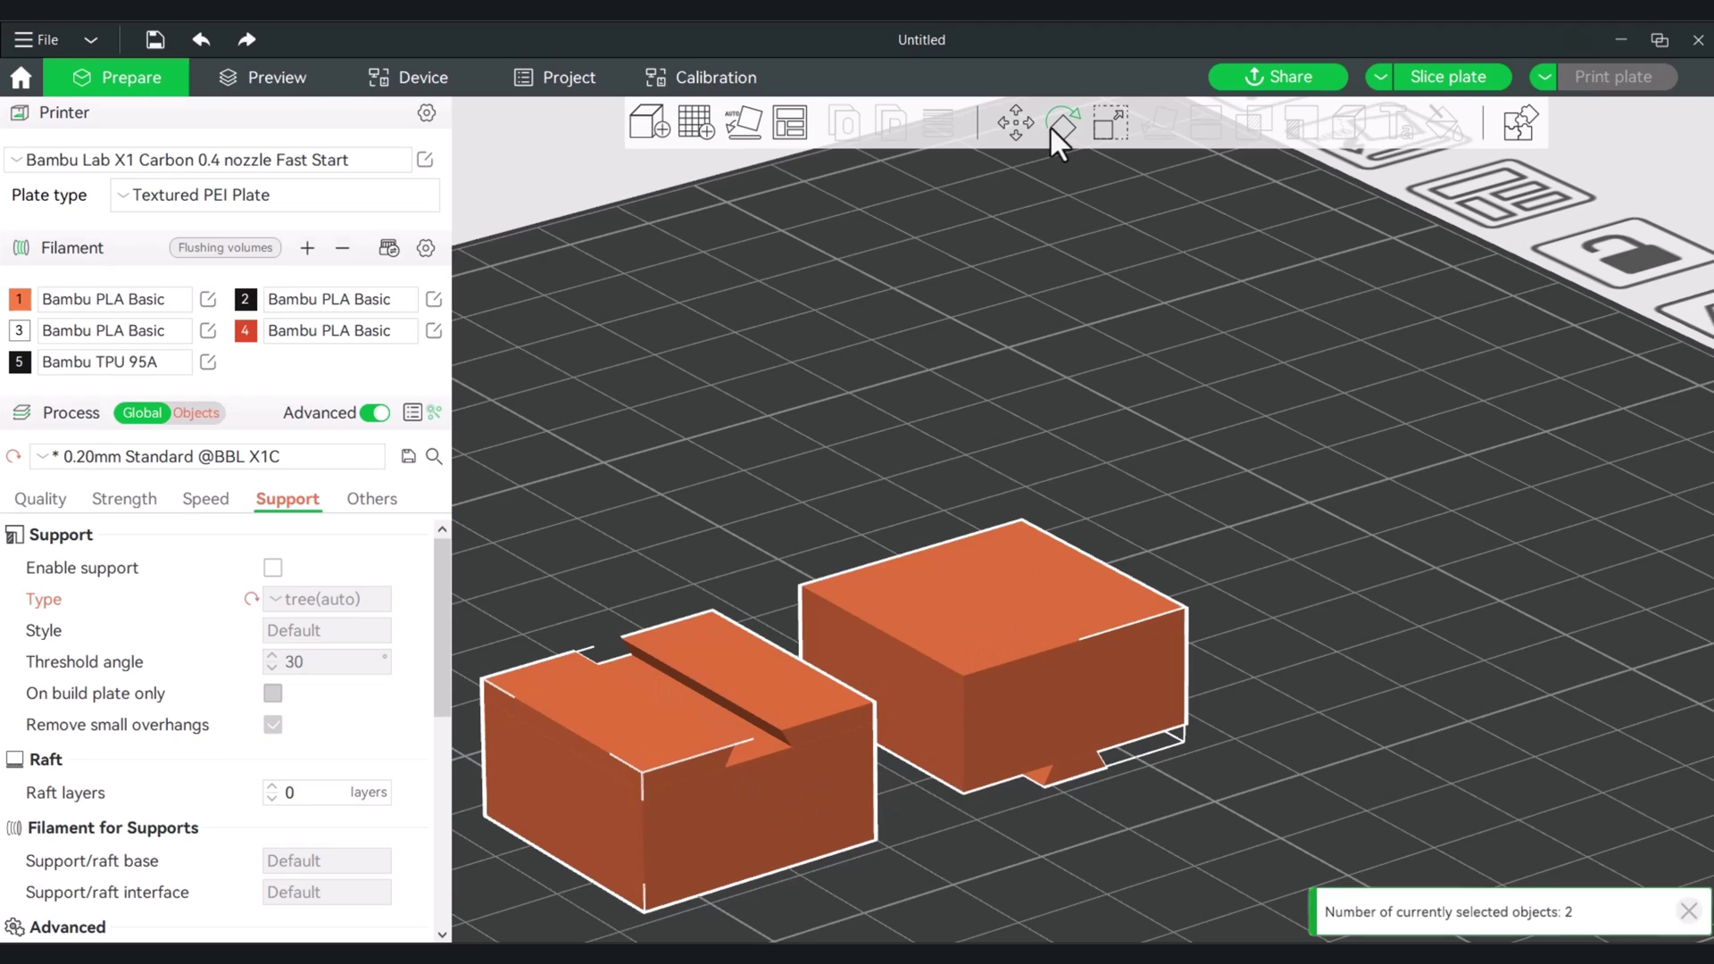
Select only the half with the dovetail rail and lay it on its flat outer face so the rail points upward.
click(1204, 449)
click(969, 625)
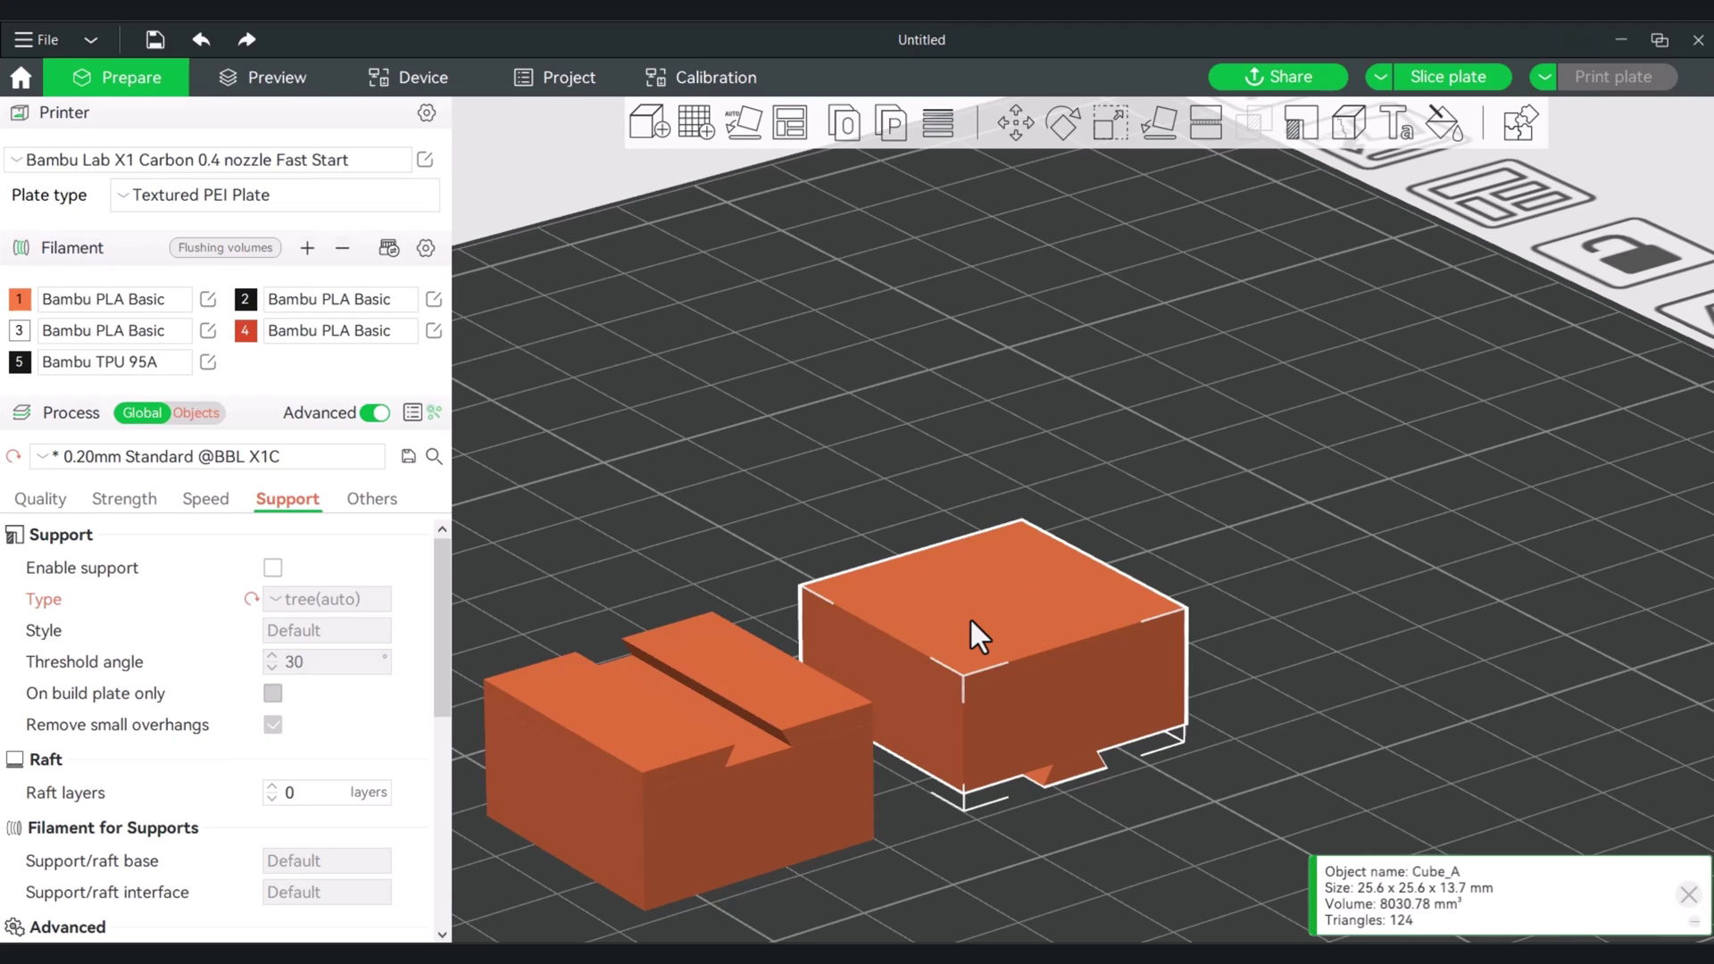
click(1066, 124)
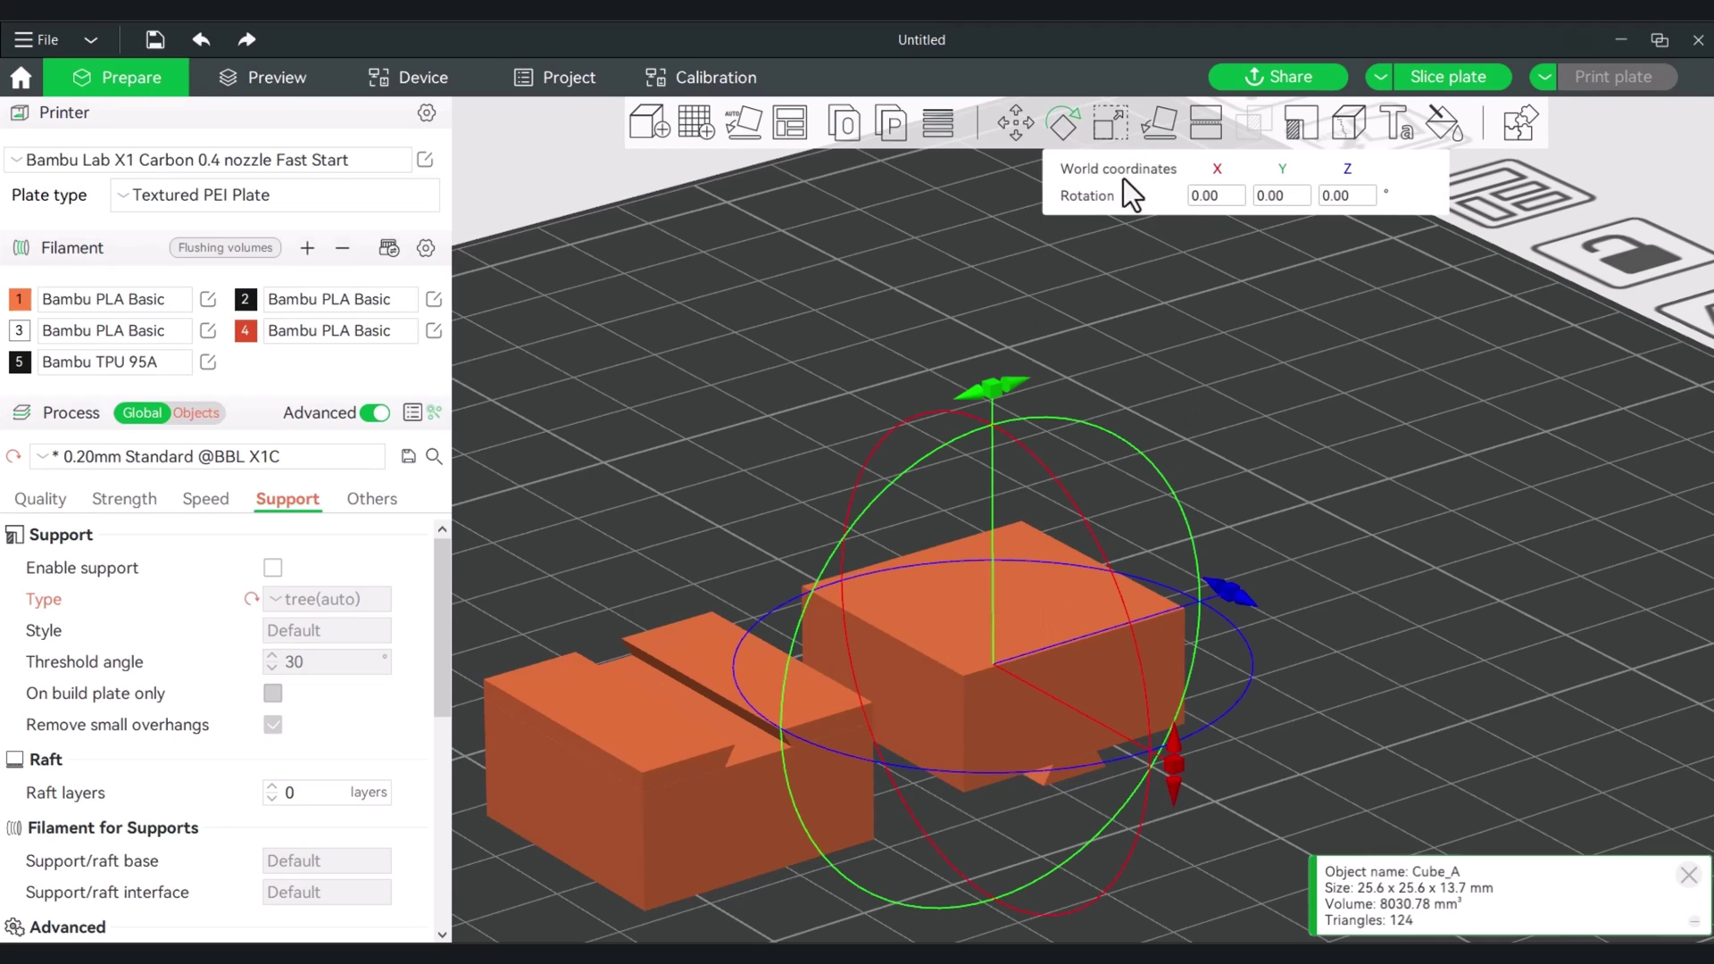
click(1158, 123)
click(1069, 575)
key(3)
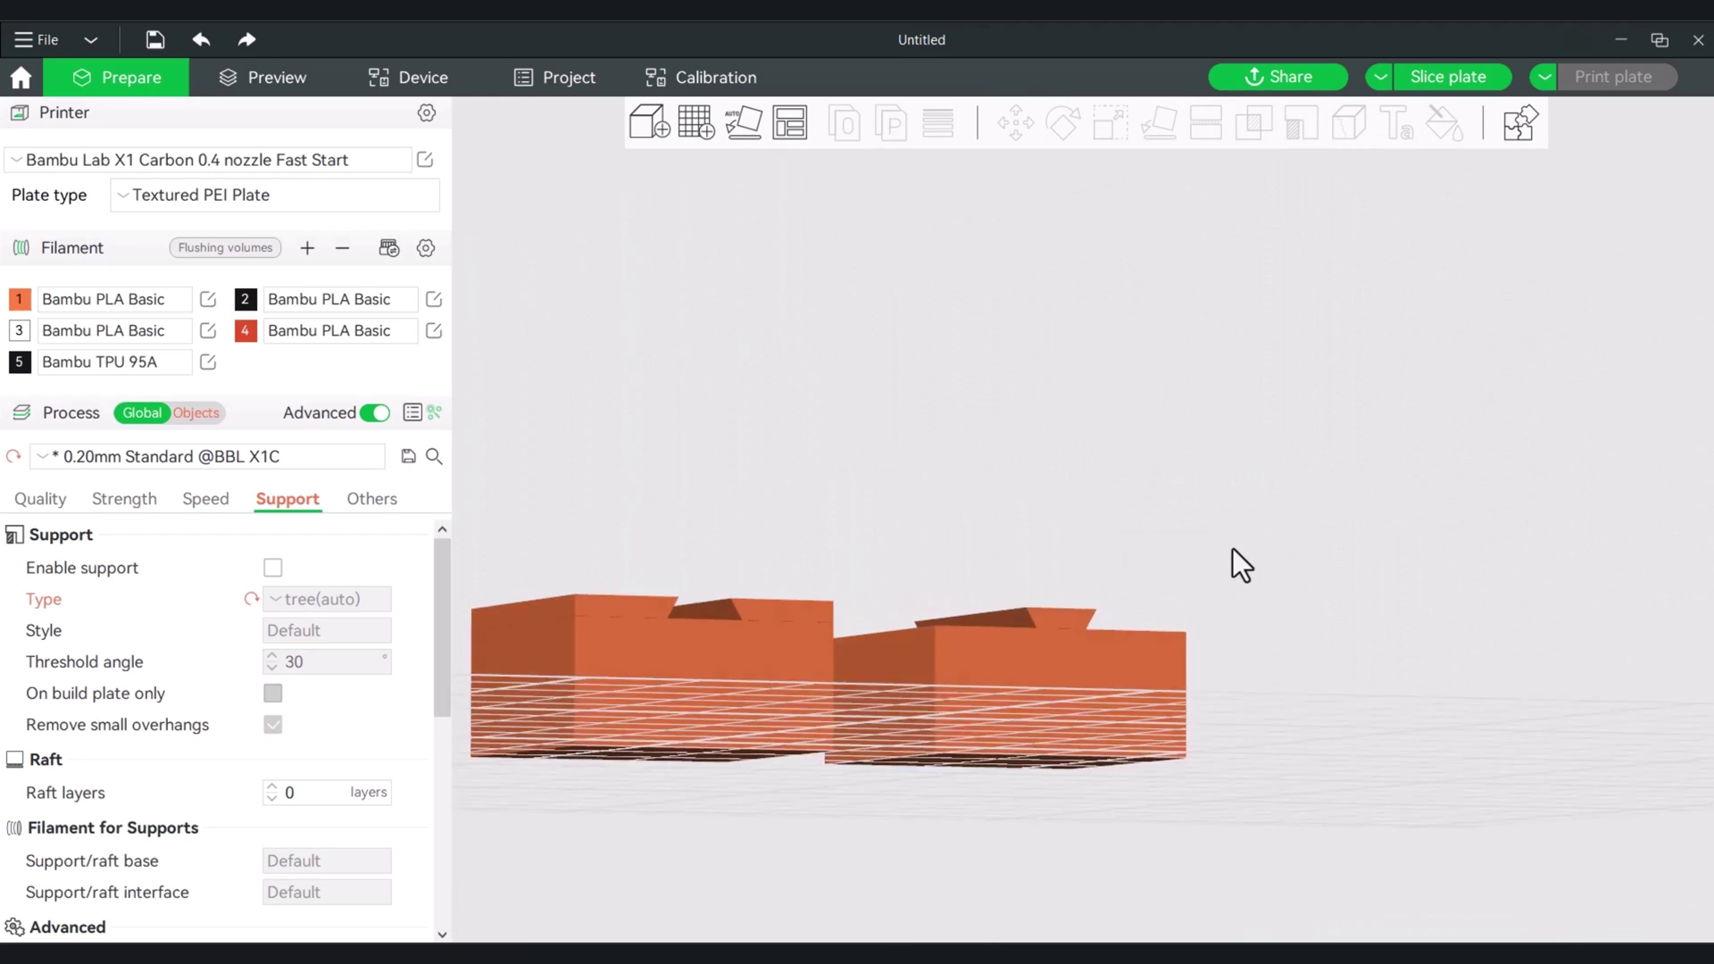
drag(1234, 548, 1123, 595)
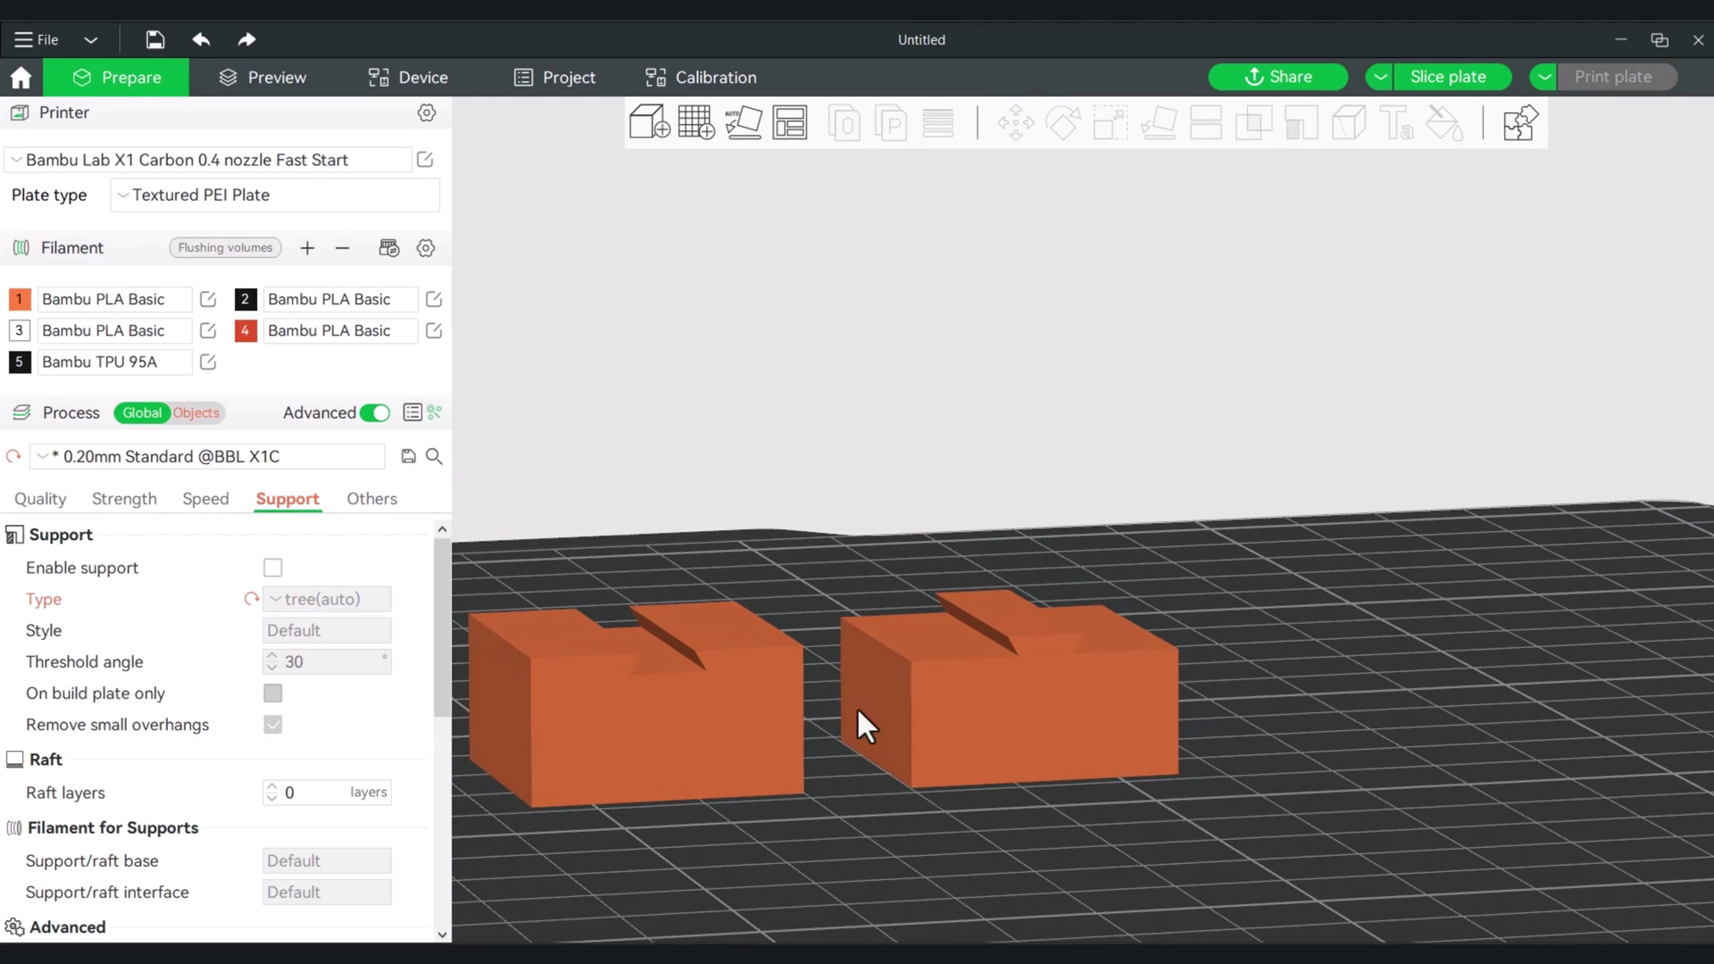
drag(907, 526, 872, 515)
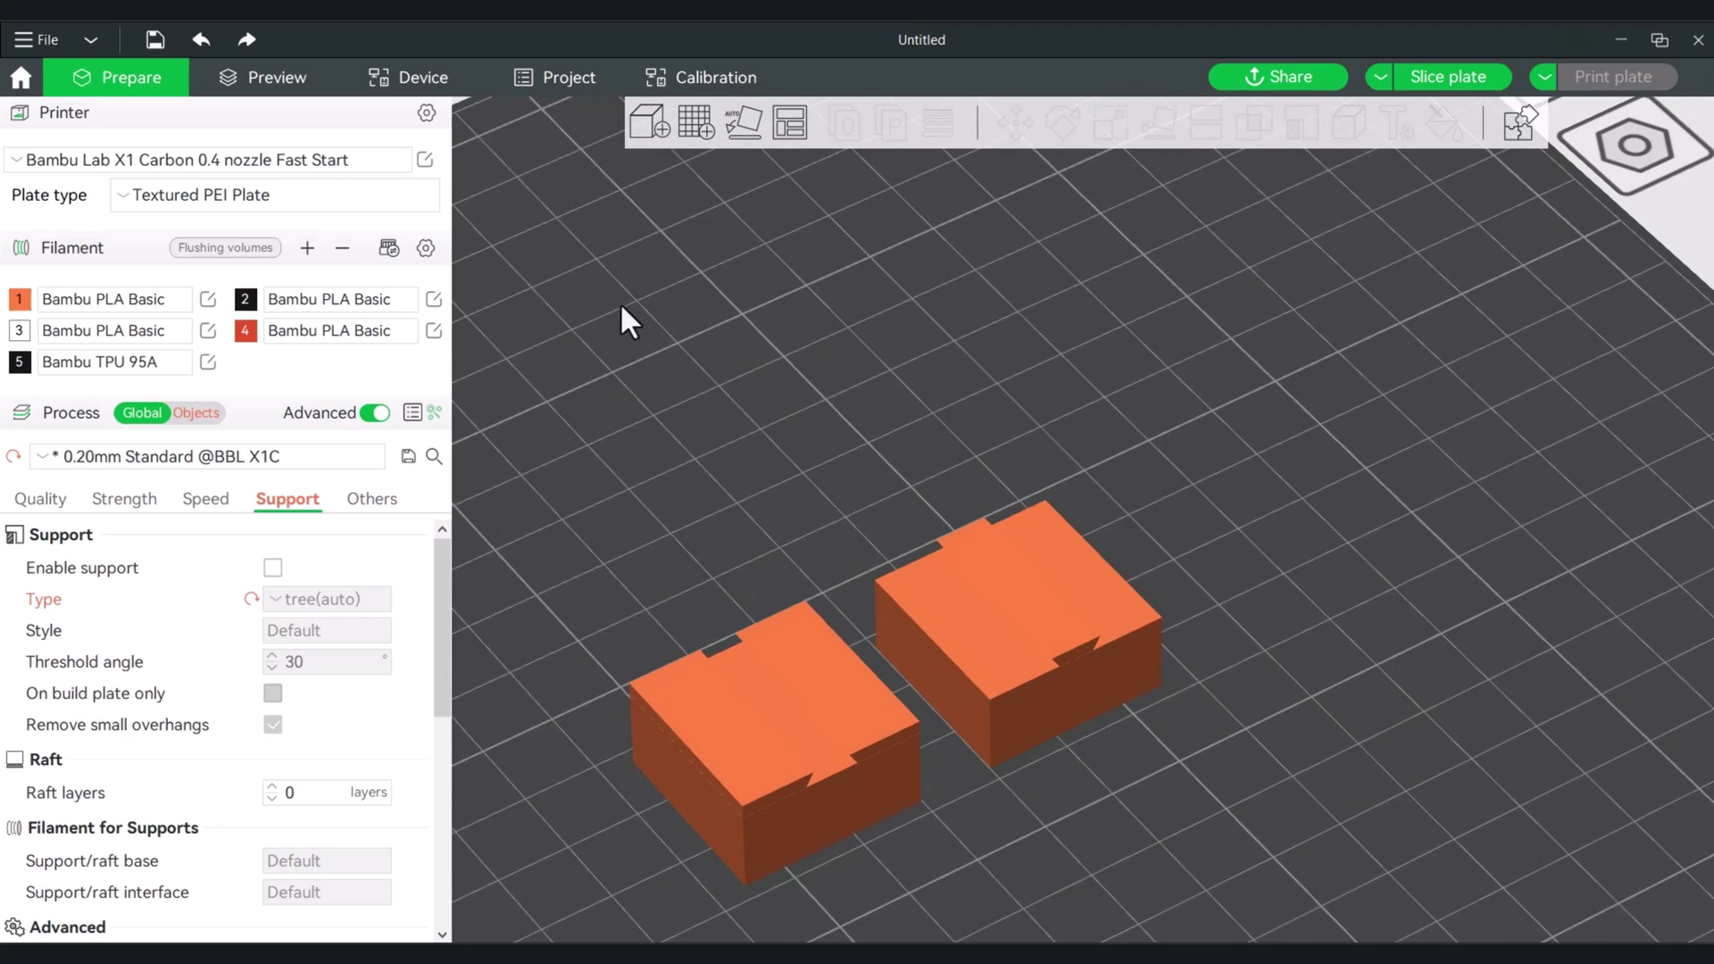
Undo the face placement and the dovetail cut to restore the whole cube.
click(202, 39)
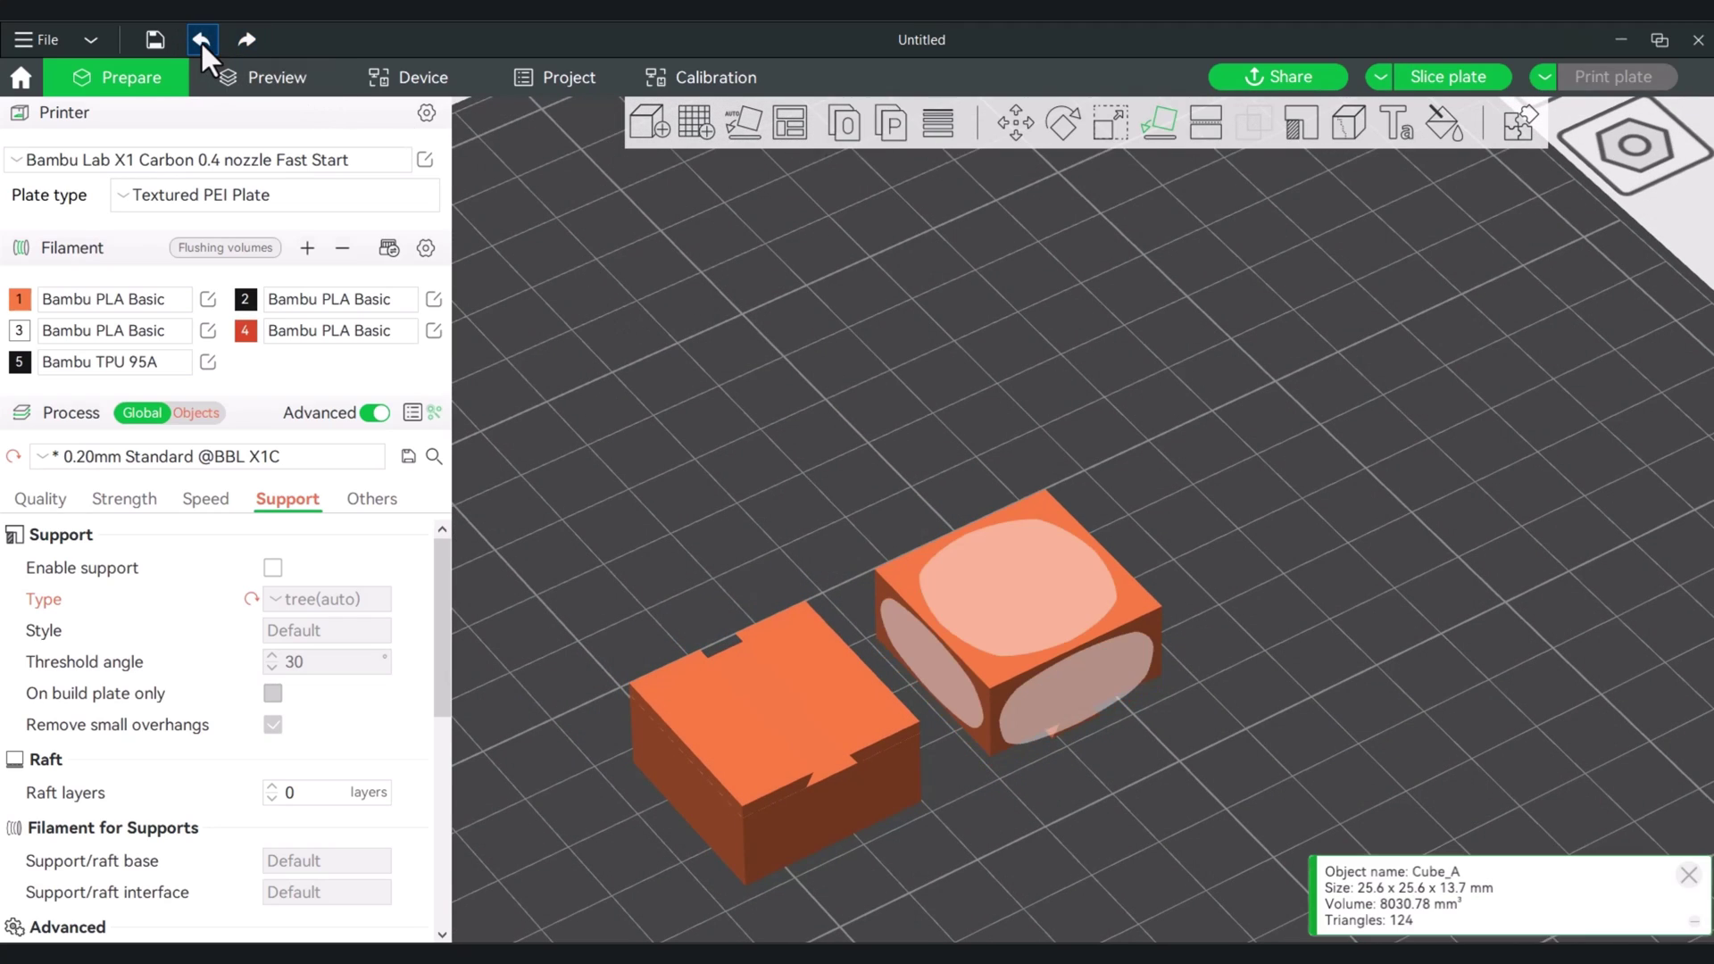
click(199, 40)
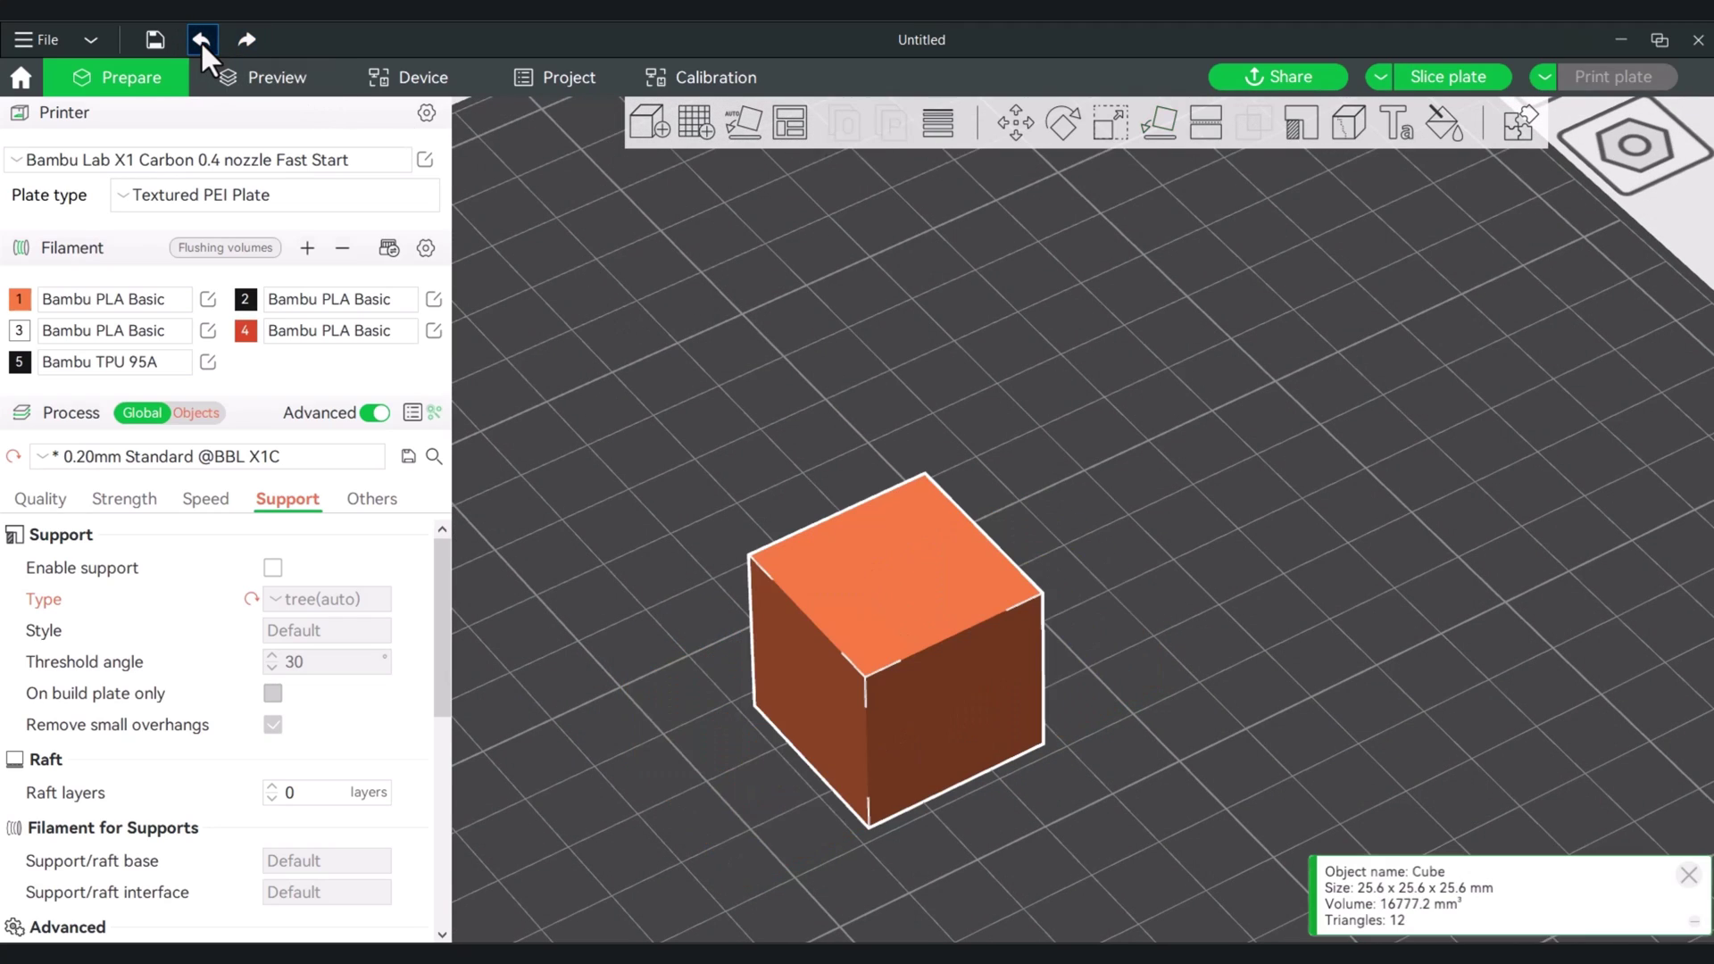
Restart the dovetail cut on the cube and raise the cutting plane to a height of 13.85.
click(1206, 121)
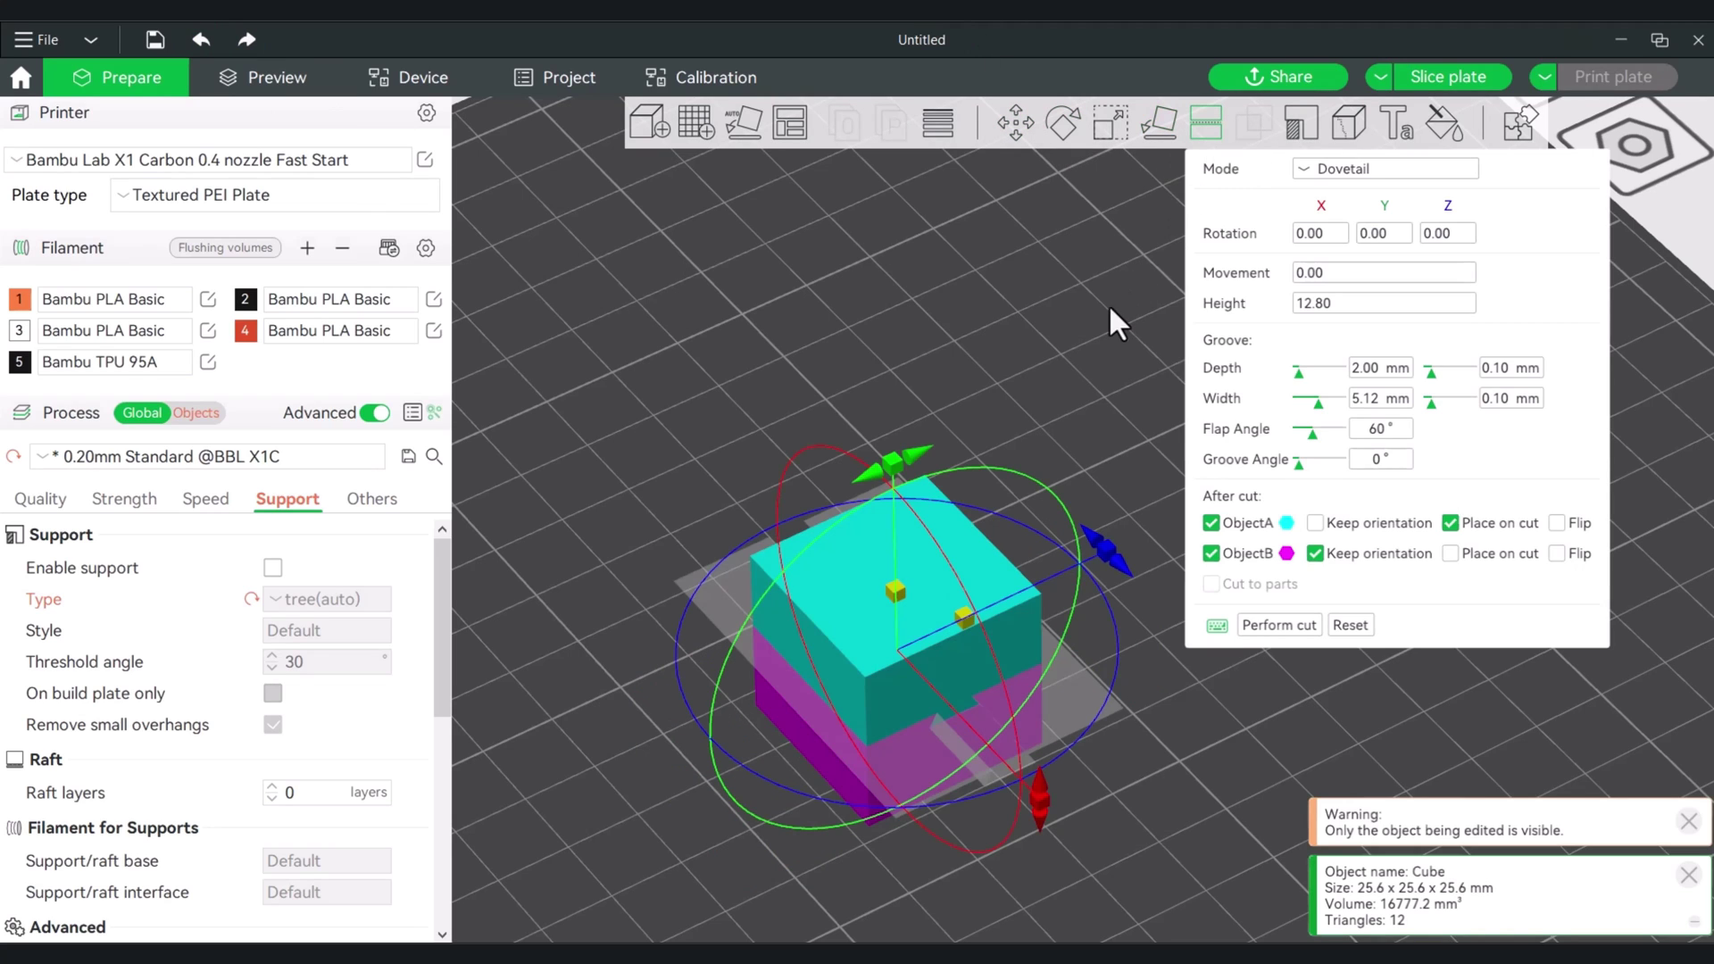
scroll(1010, 362, up, 5)
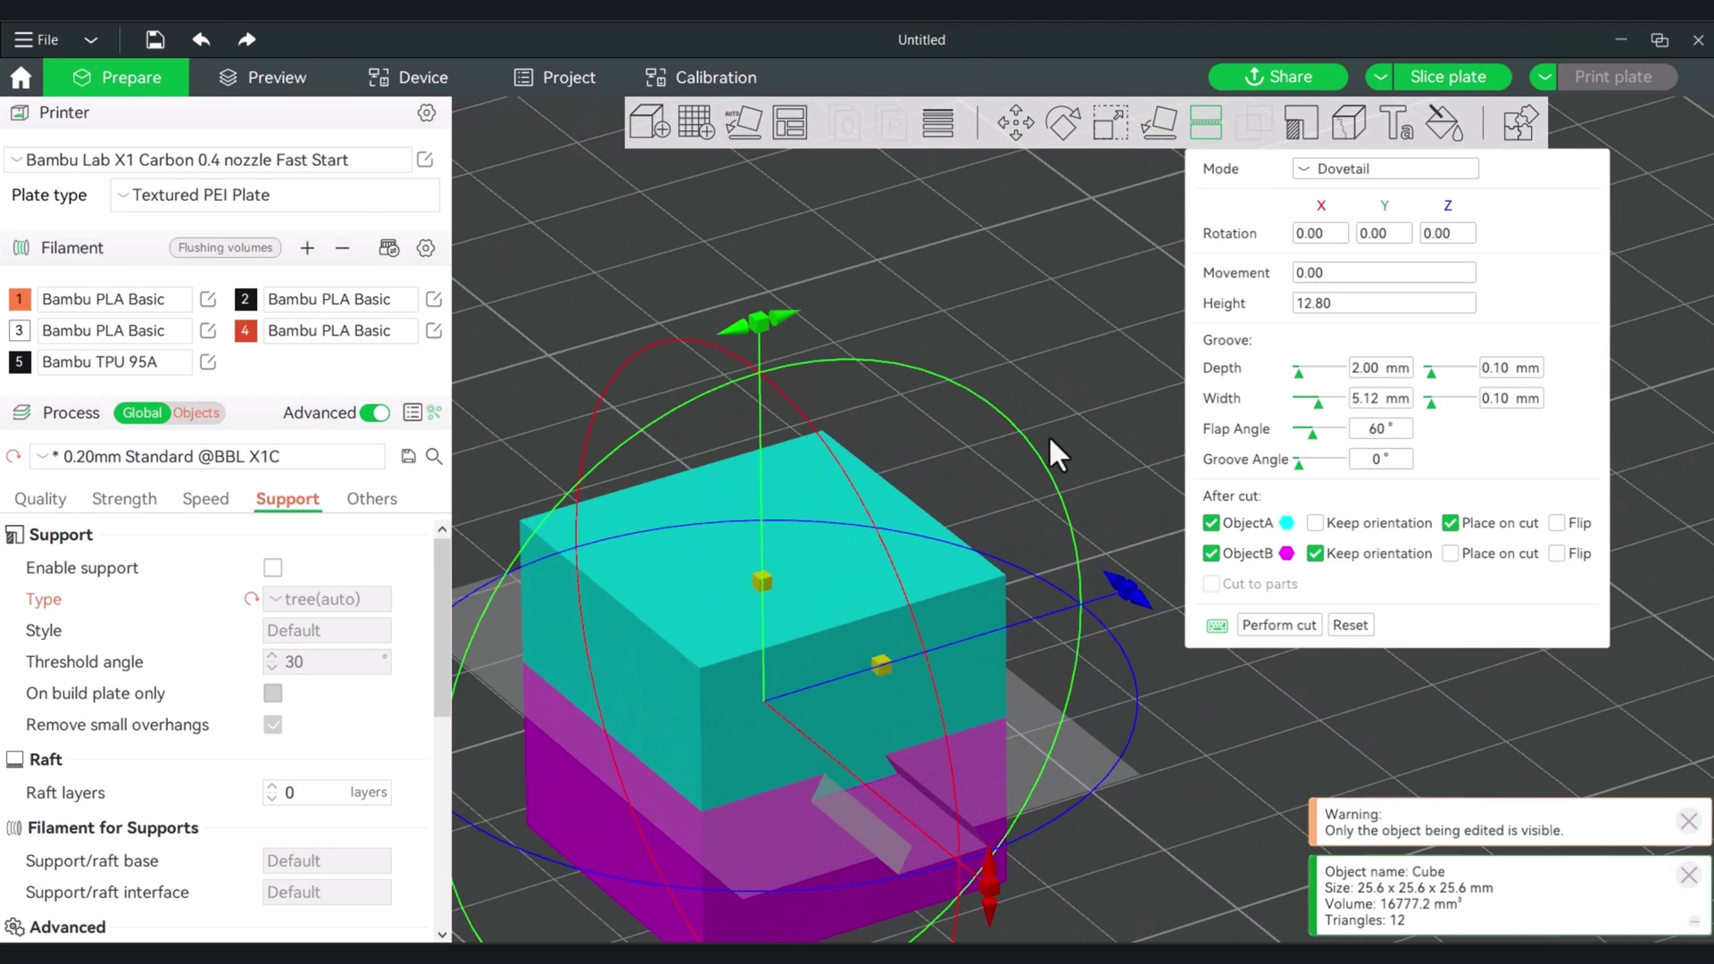
drag(1077, 448, 881, 506)
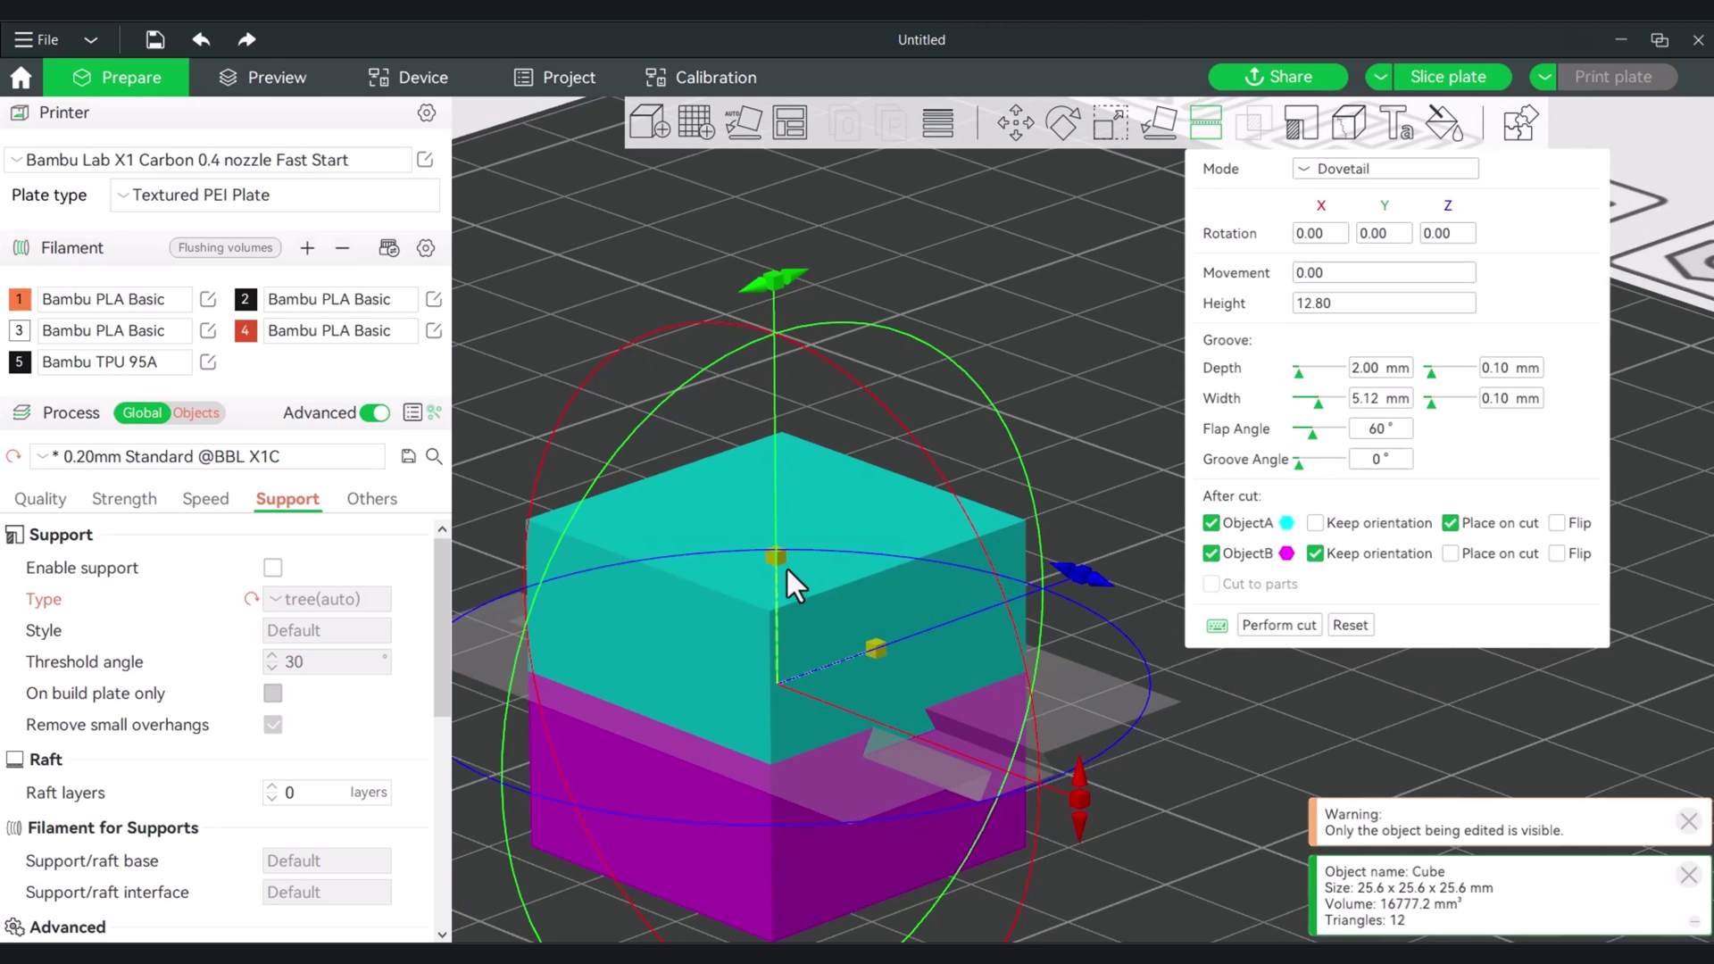
mouse_move(775, 554)
mouse_down()
mouse_move(778, 473)
mouse_move(790, 607)
mouse_move(787, 538)
mouse_up()
mouse_move(883, 636)
mouse_down()
mouse_move(962, 585)
mouse_move(850, 659)
mouse_move(873, 650)
mouse_up()
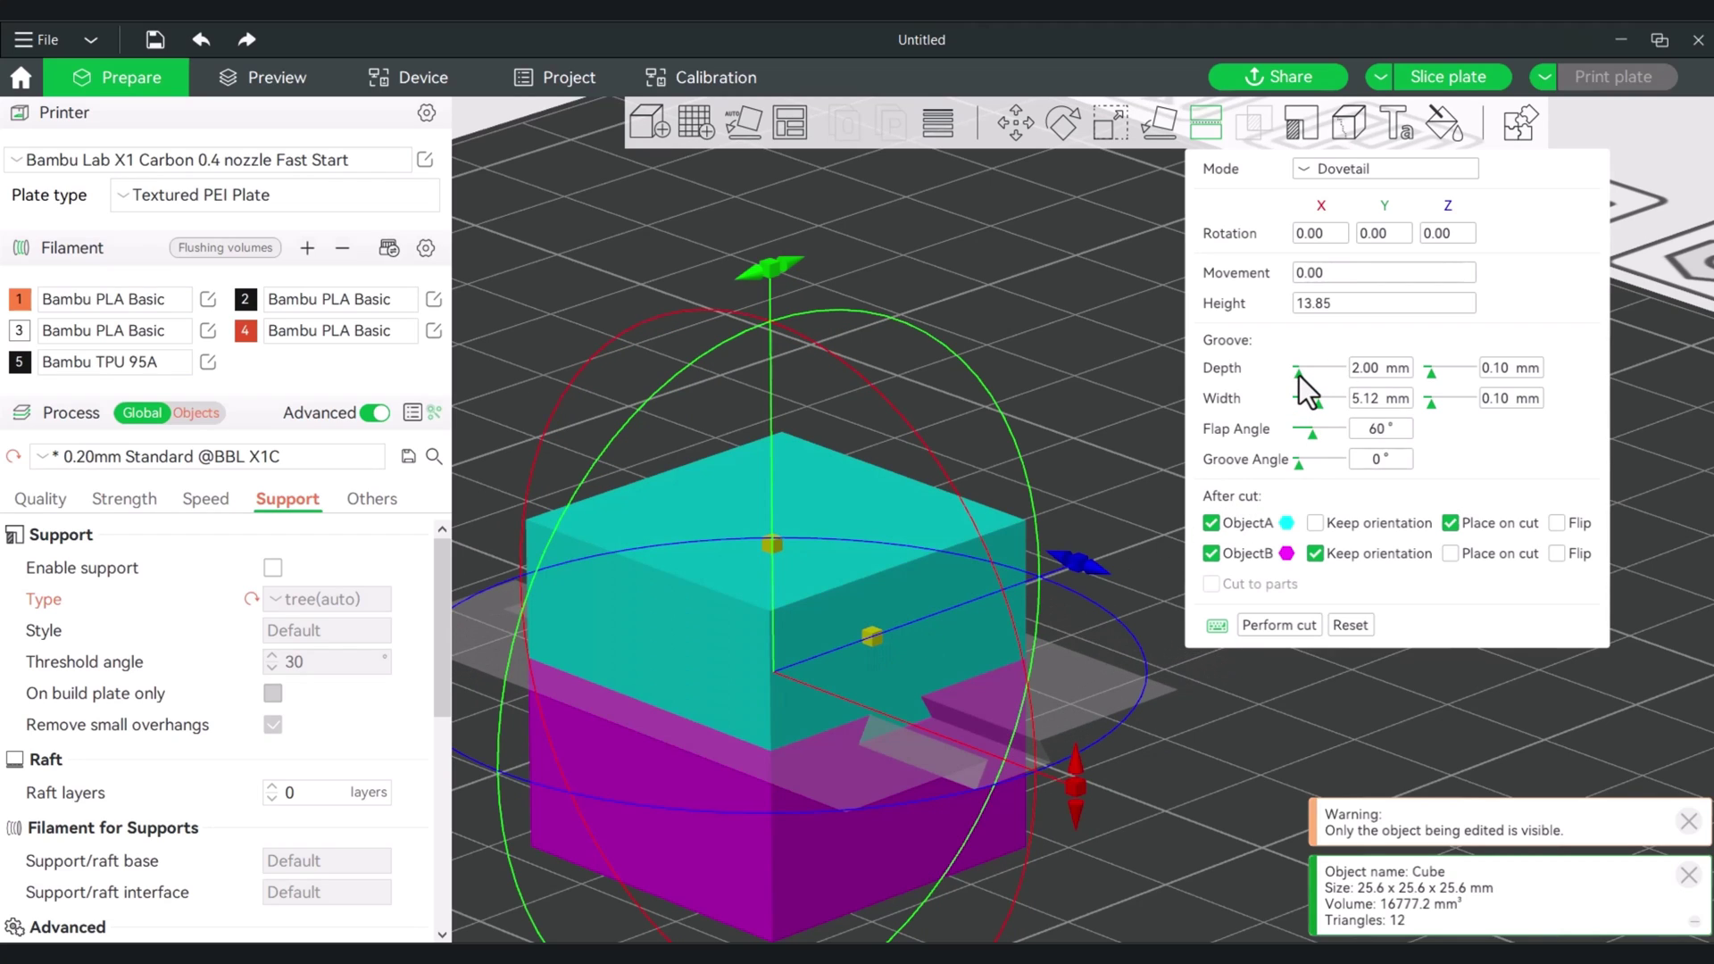
Set the dovetail groove to 3.14 mm depth, 5.69 mm width, 57° flap angle and 2° groove angle.
drag(1080, 664, 1175, 741)
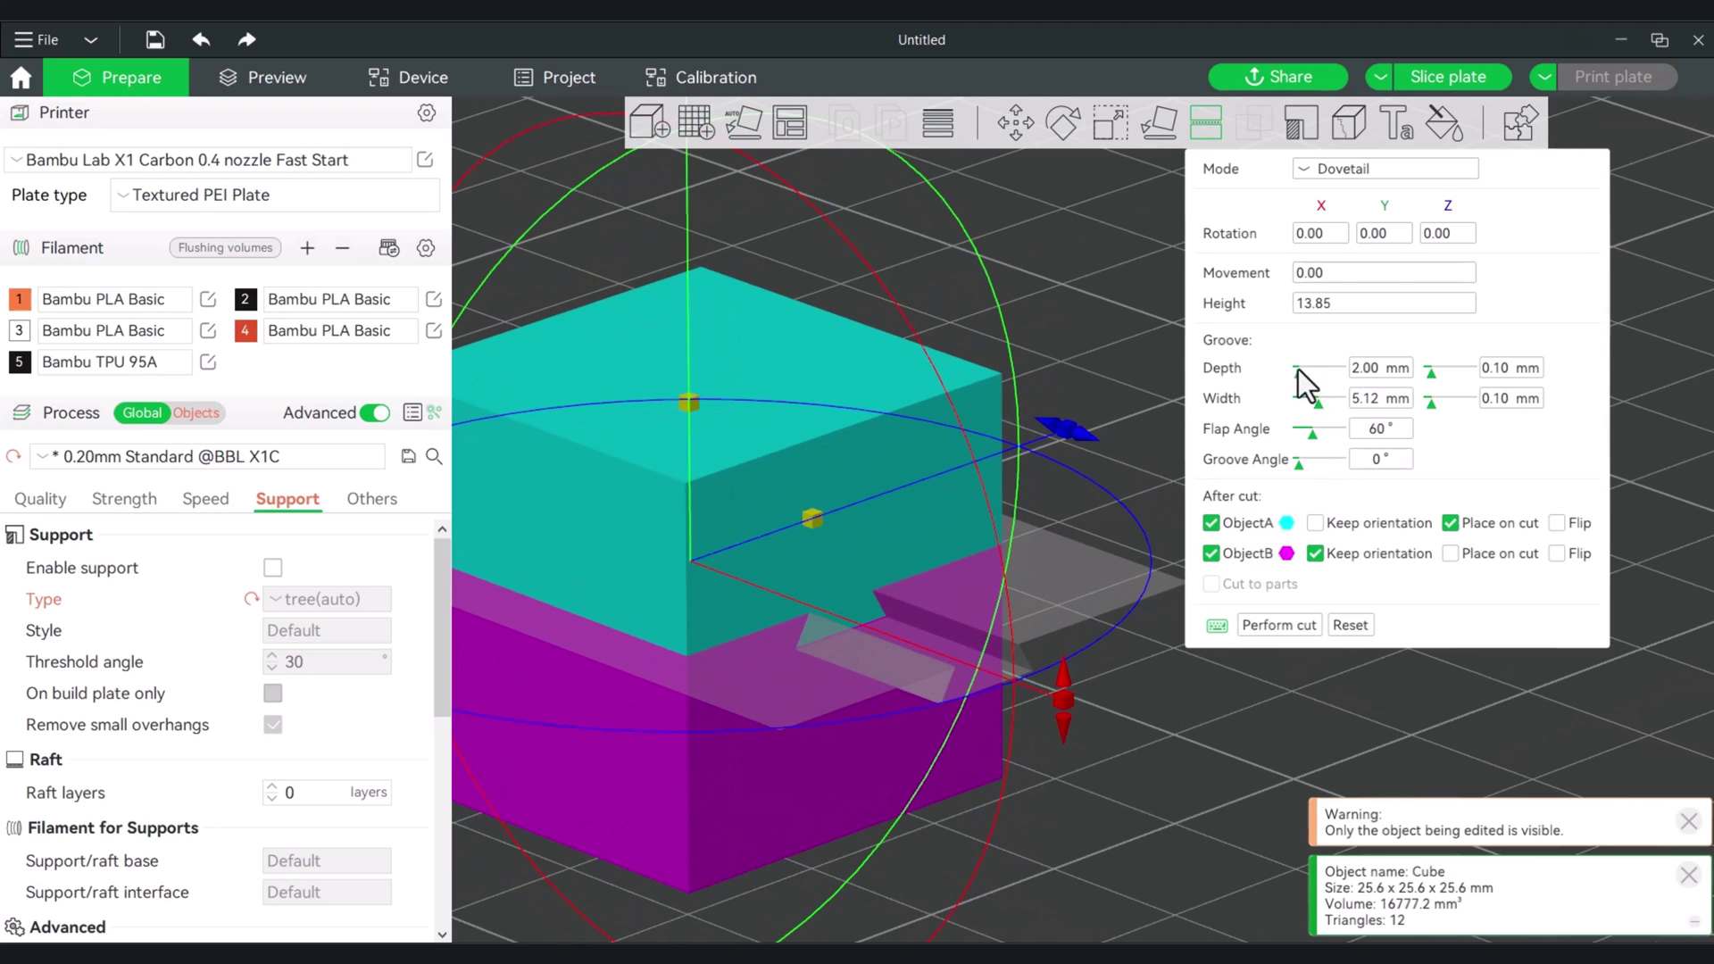
drag(1299, 375, 1304, 468)
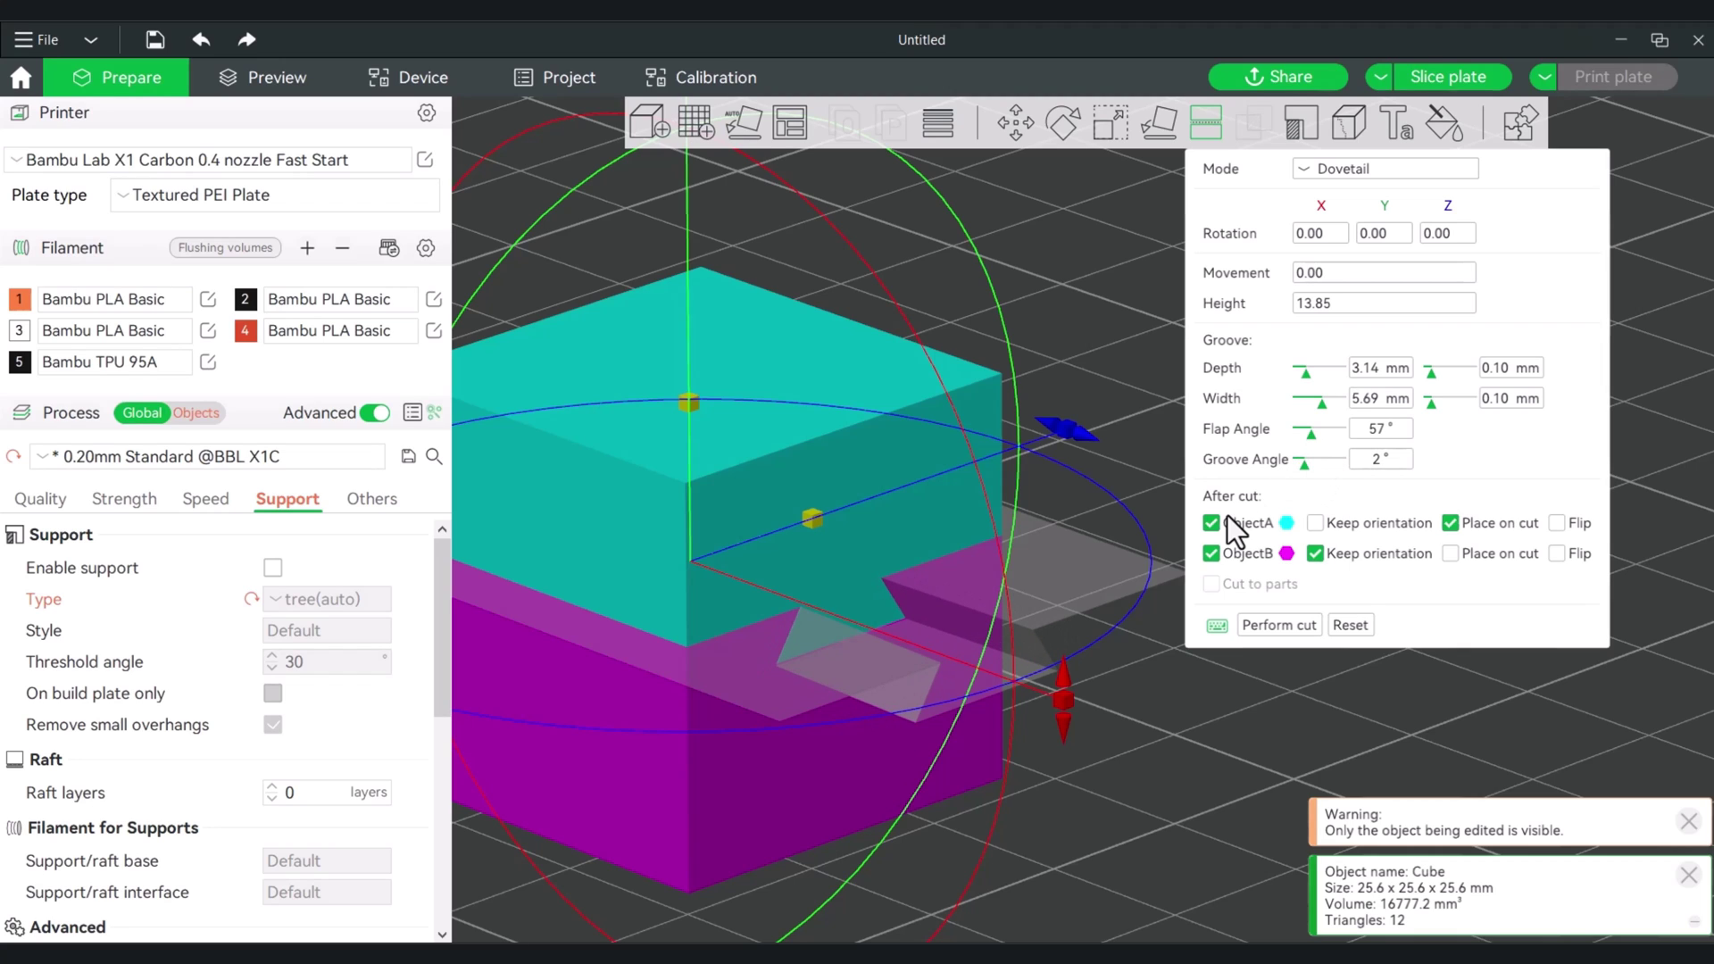
drag(1164, 773, 1139, 782)
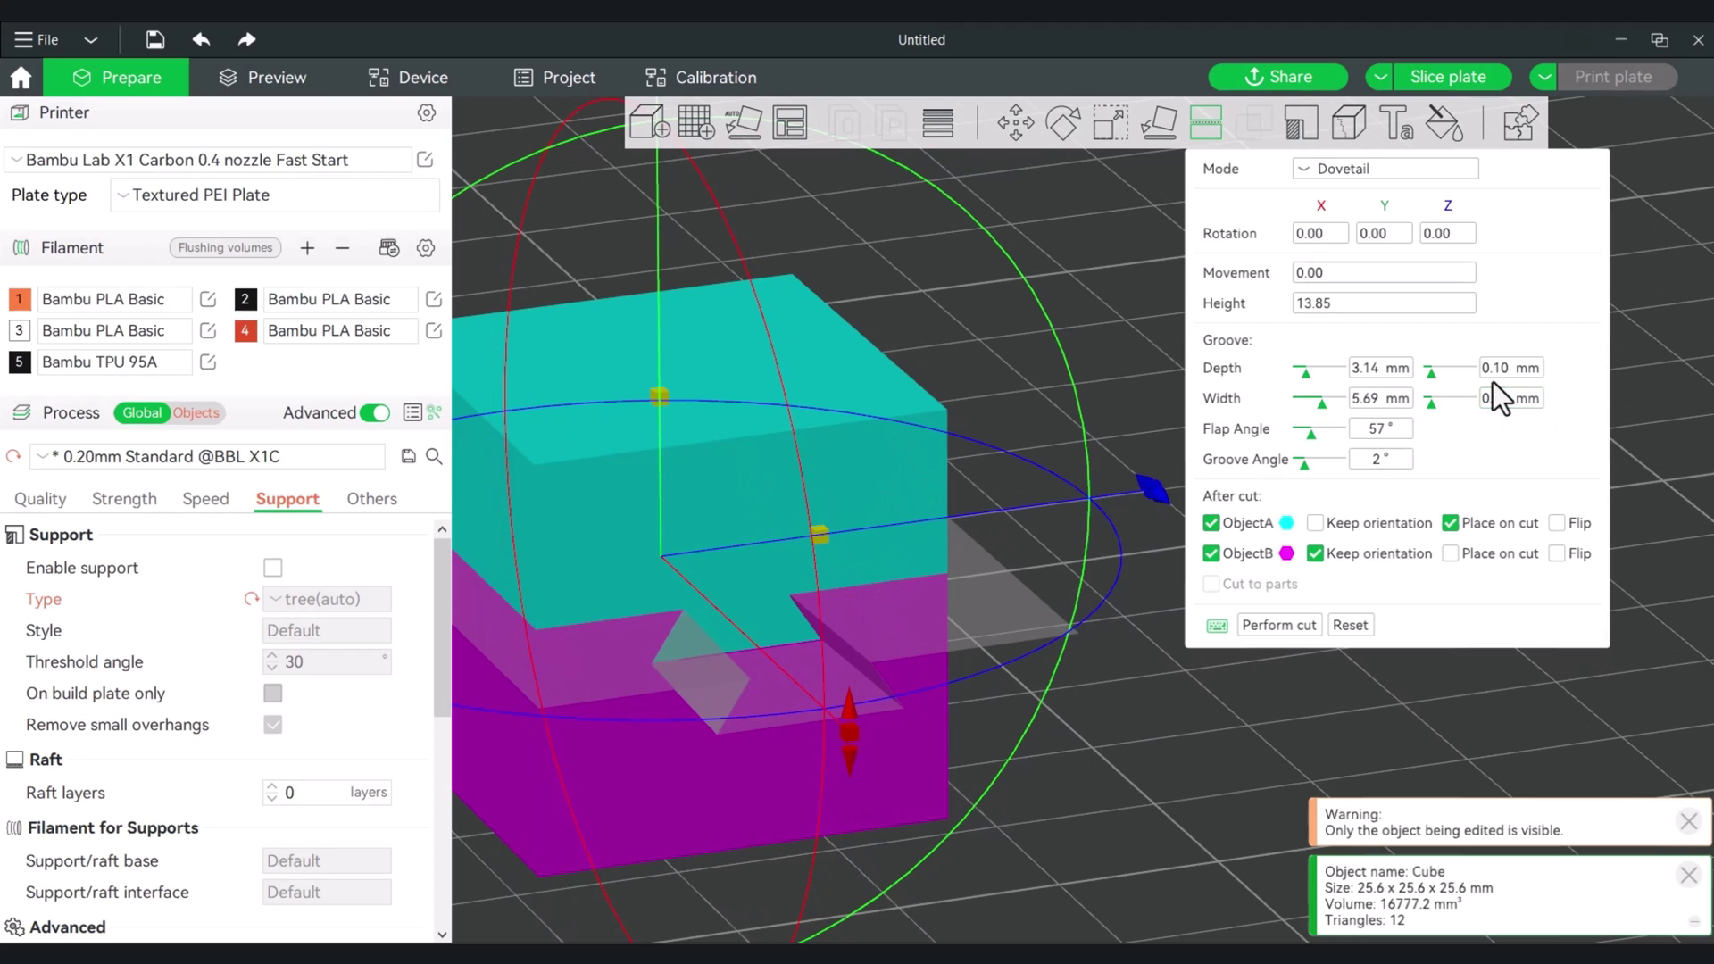
Set the groove's width tolerance to 0.2 mm.
drag(1021, 757, 1148, 800)
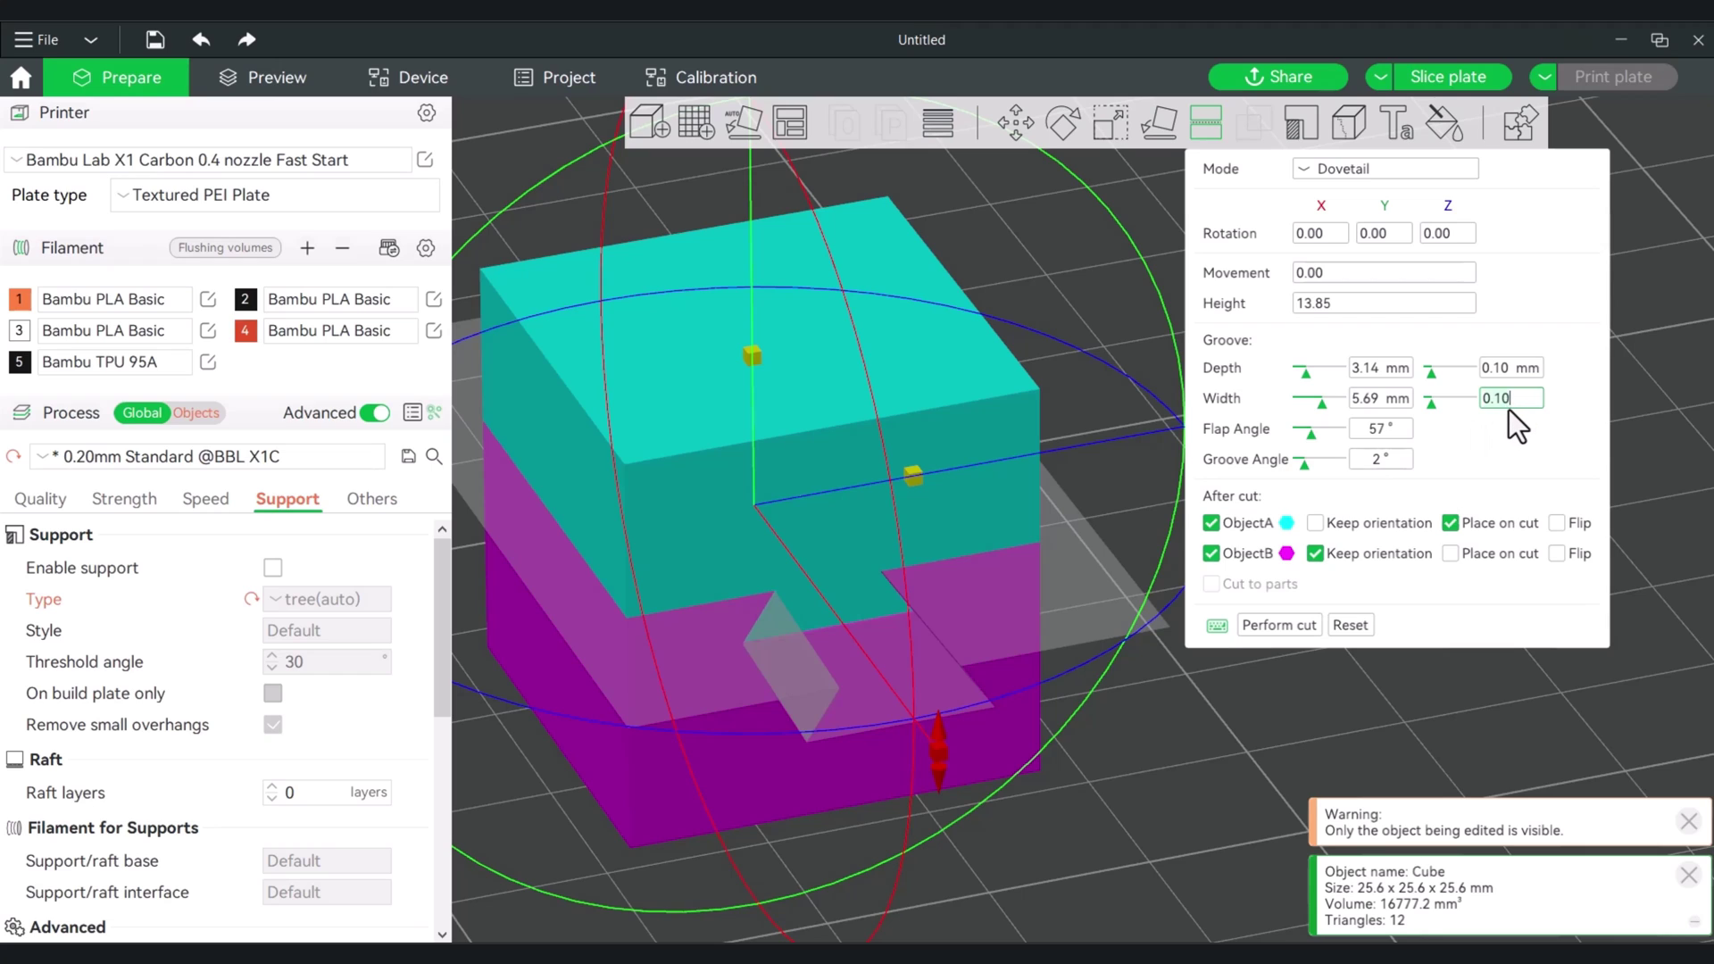
key(BackSpace)
key(BackSpace)
key(BackSpace)
key(BackSpace)
text(.2)
drag(1286, 658, 1247, 712)
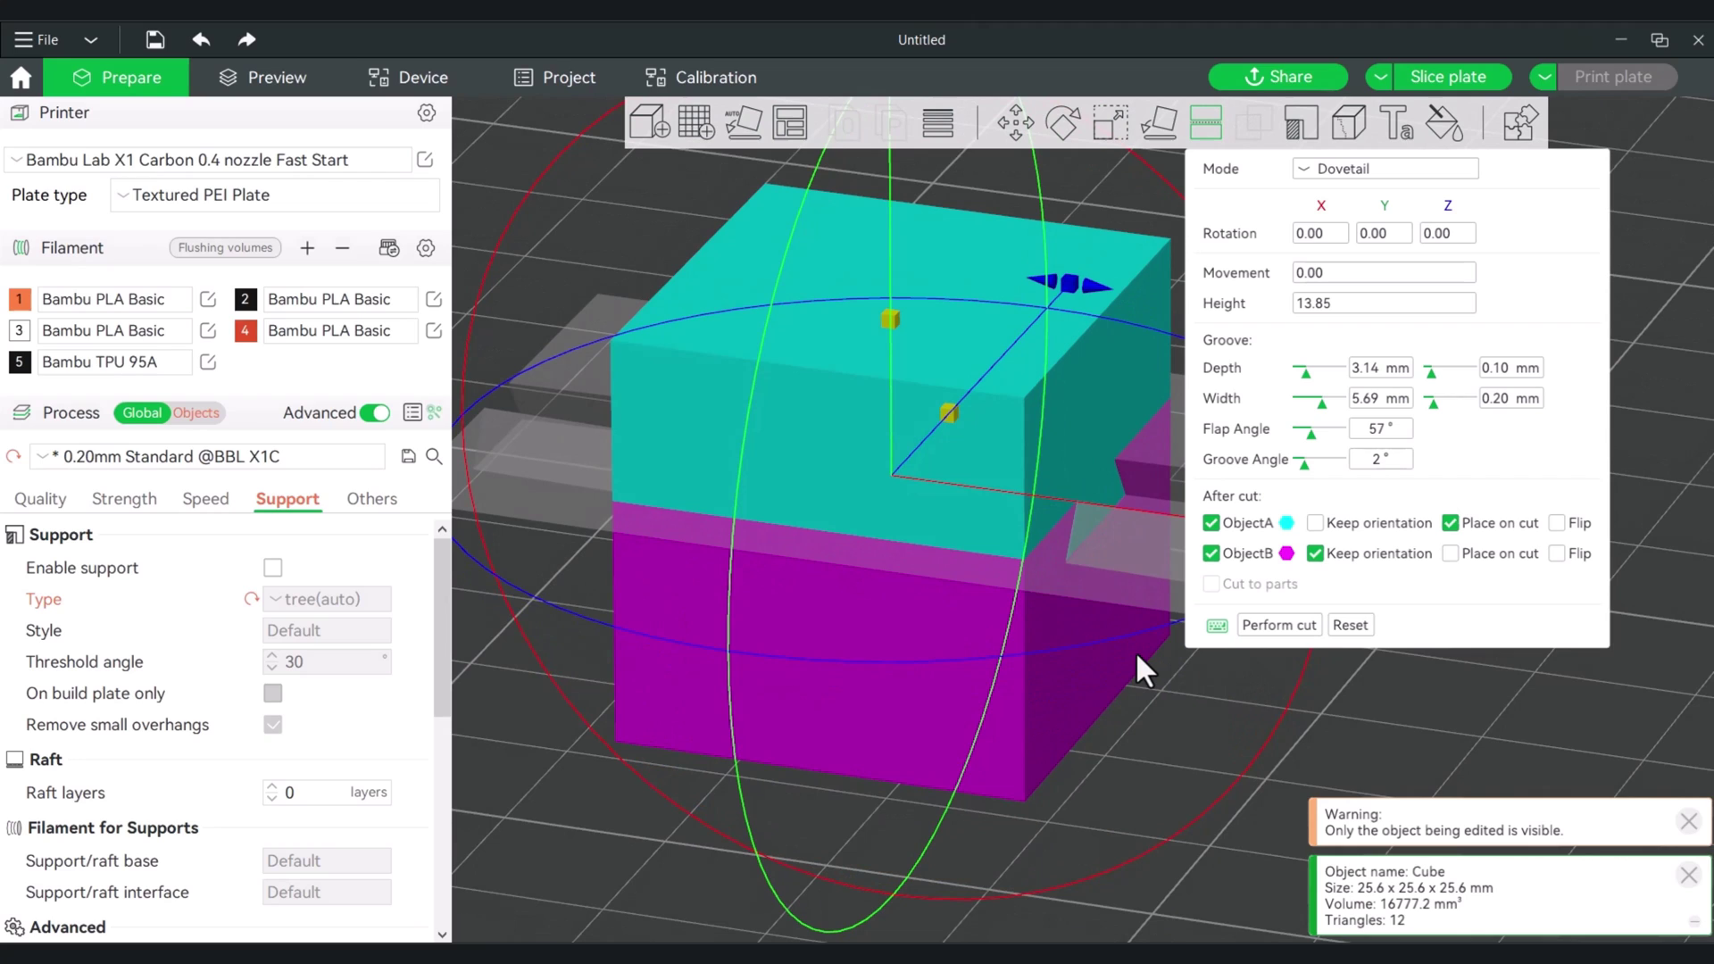
Set the groove angle to 15° and inspect the tapered dovetail from both ends of the cube.
drag(1132, 653, 932, 757)
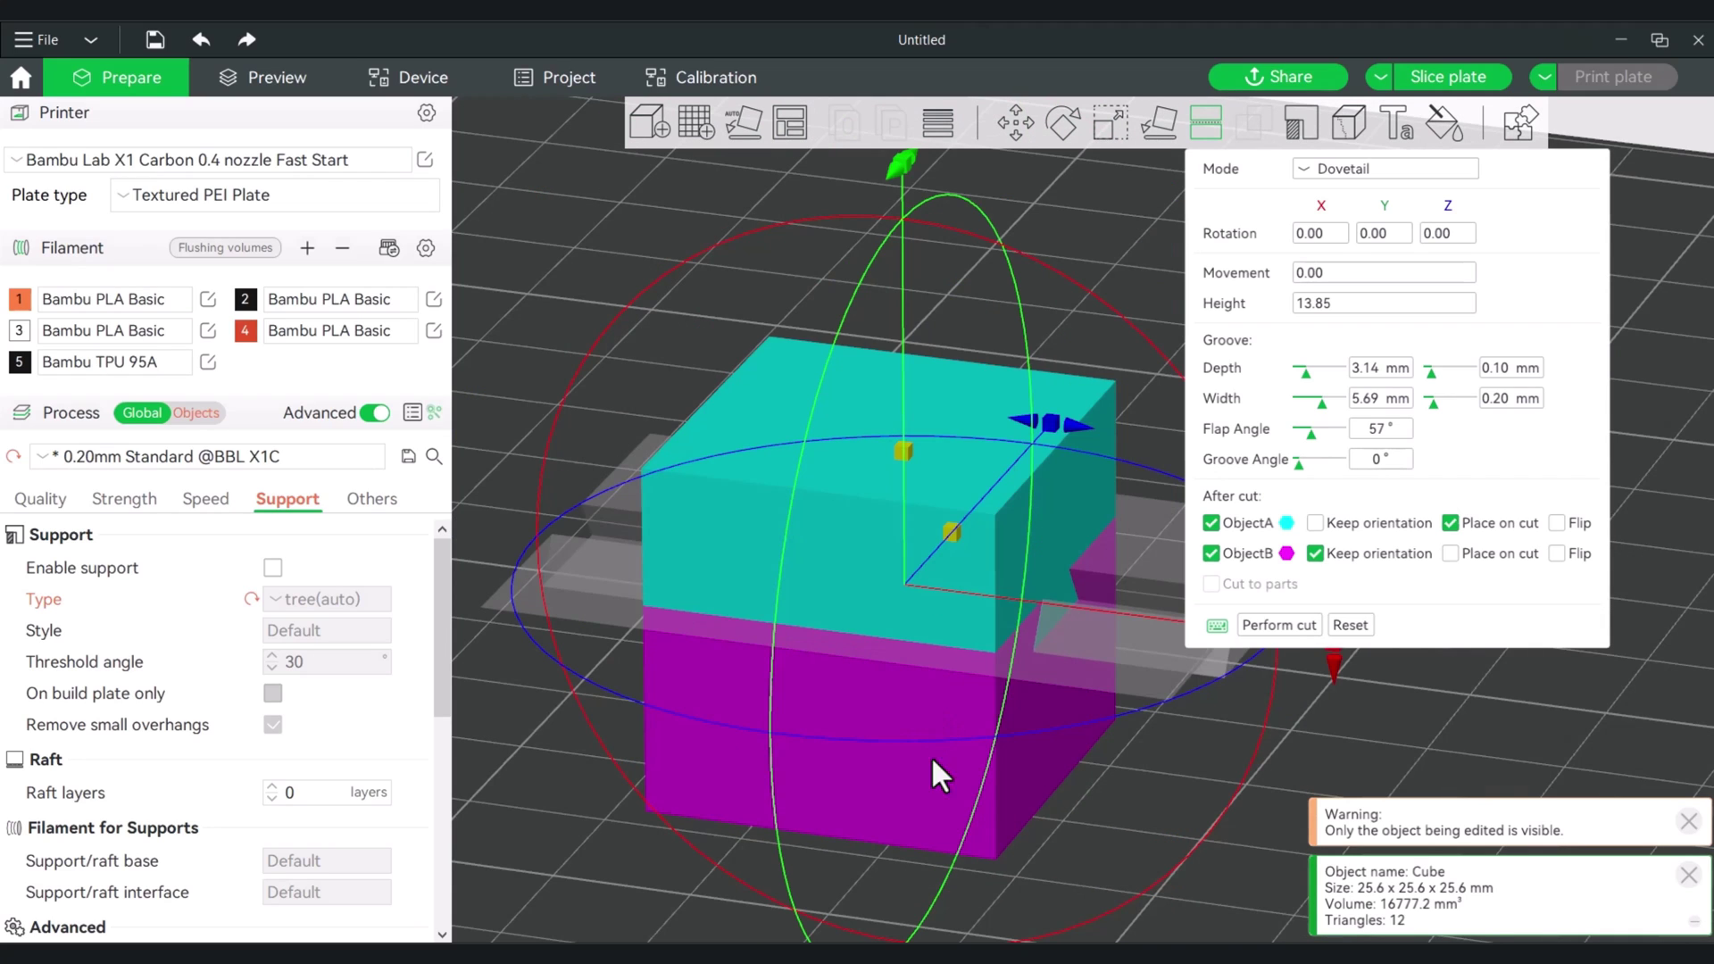
drag(1090, 816, 1144, 794)
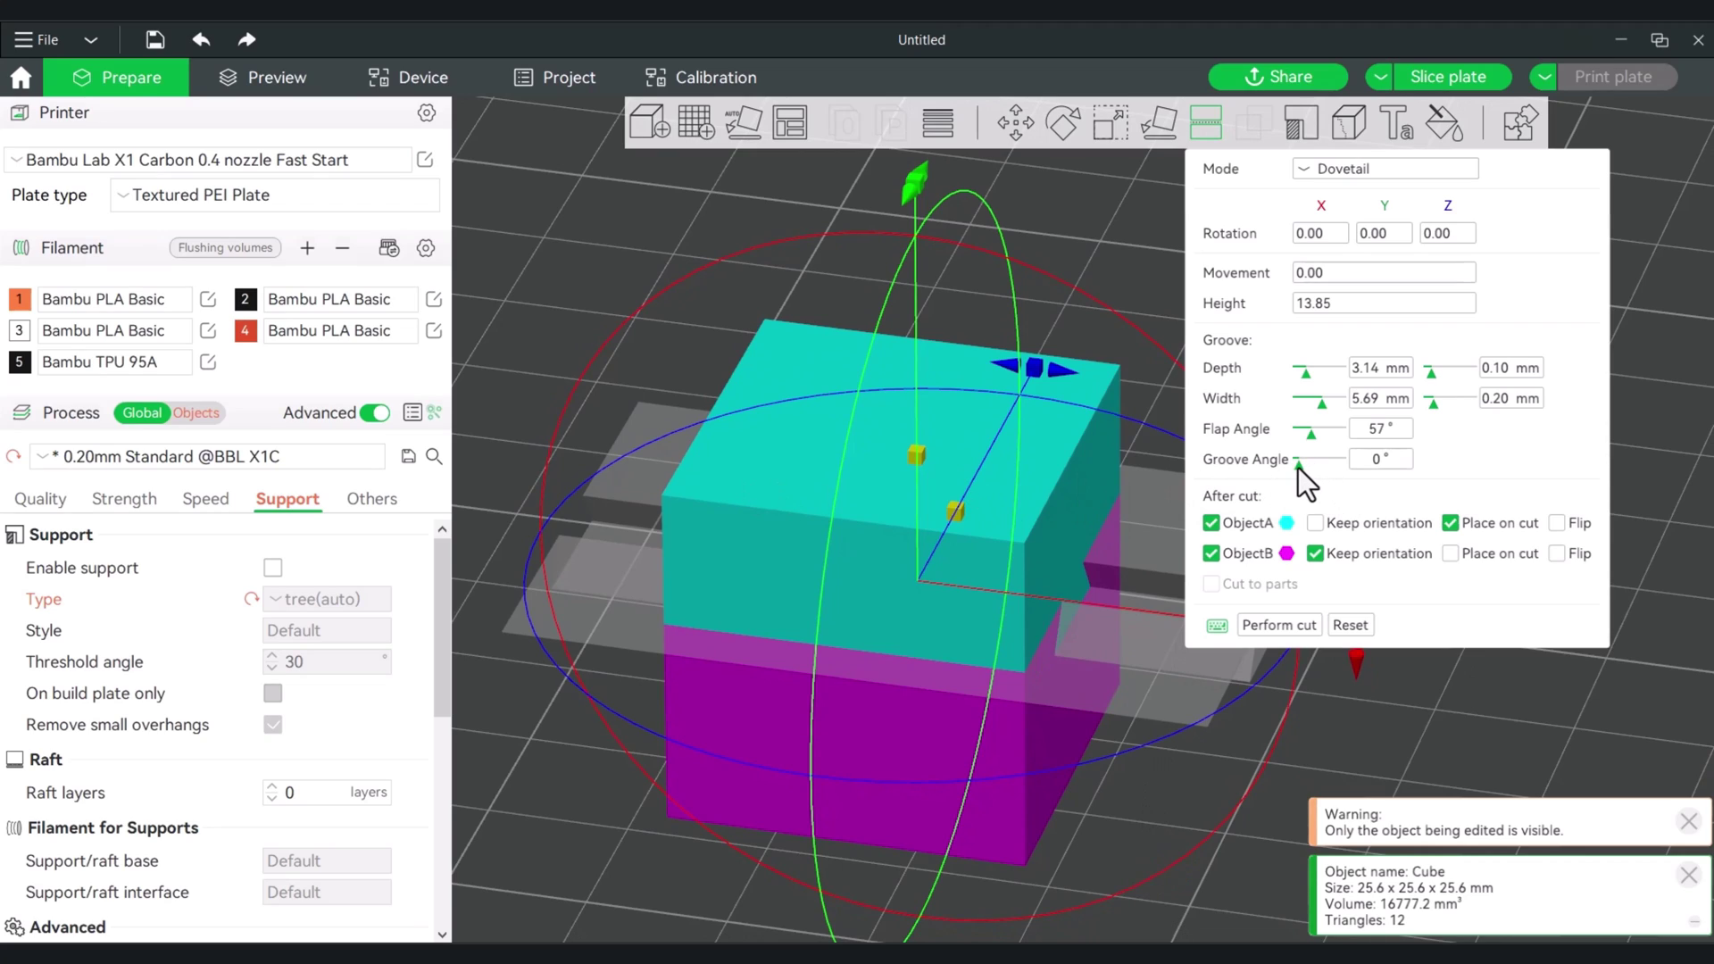
drag(1297, 467, 1340, 464)
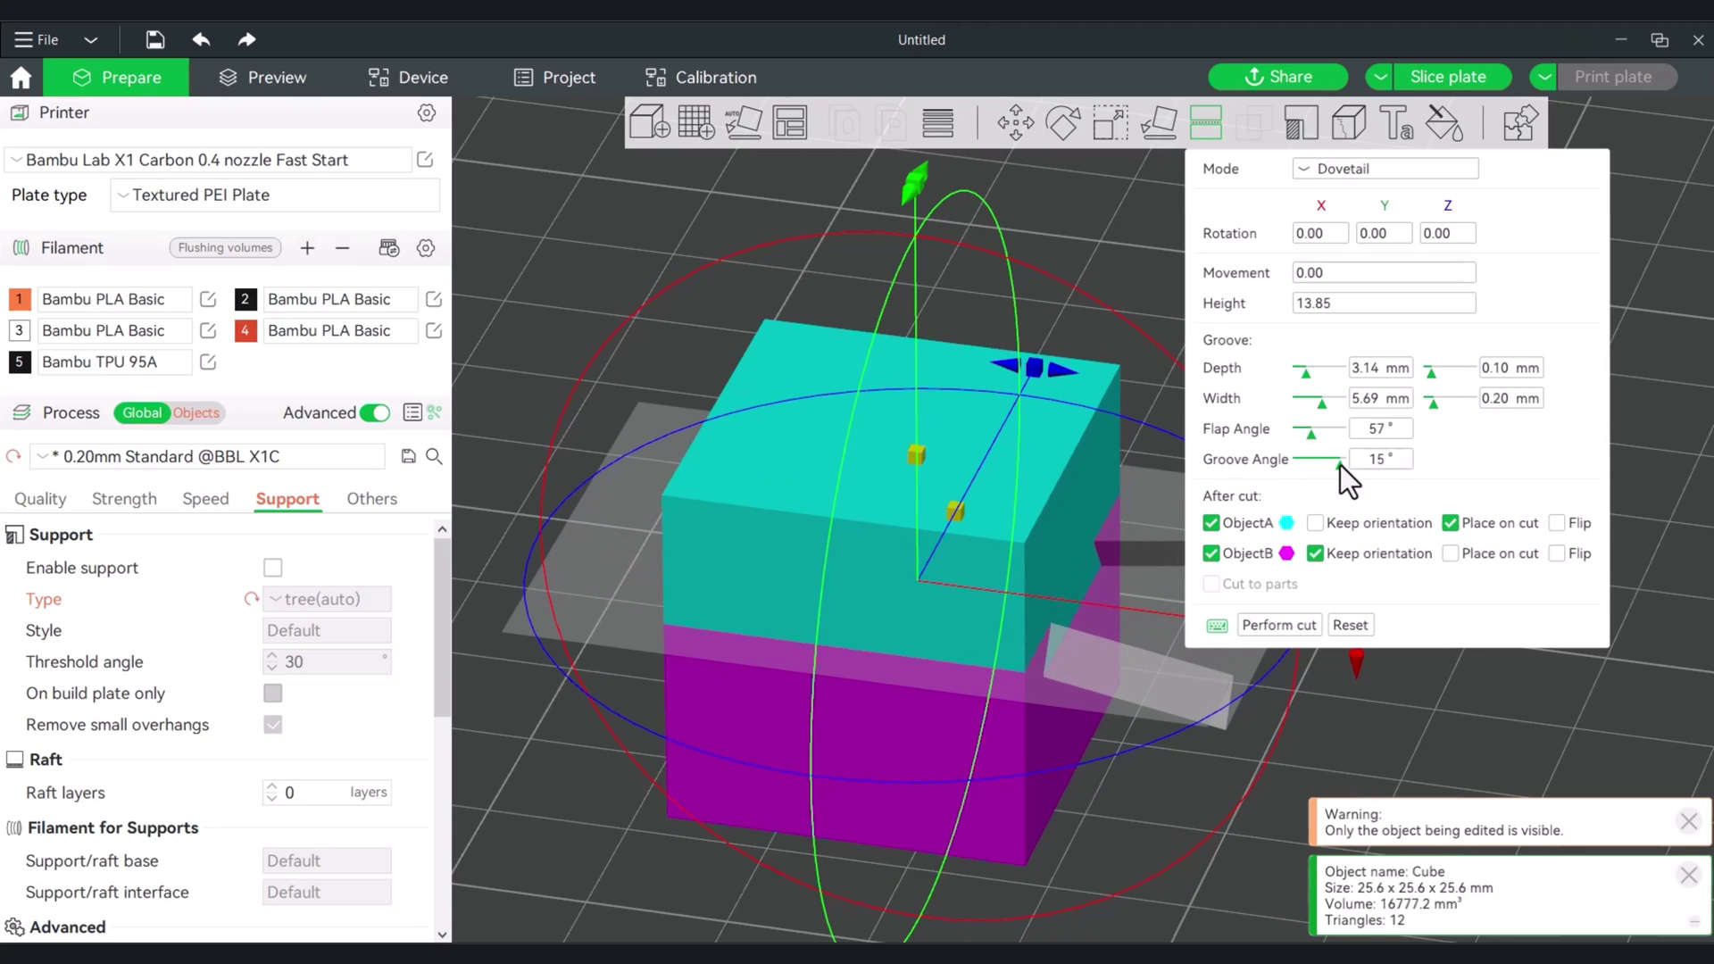
drag(1234, 712, 1170, 810)
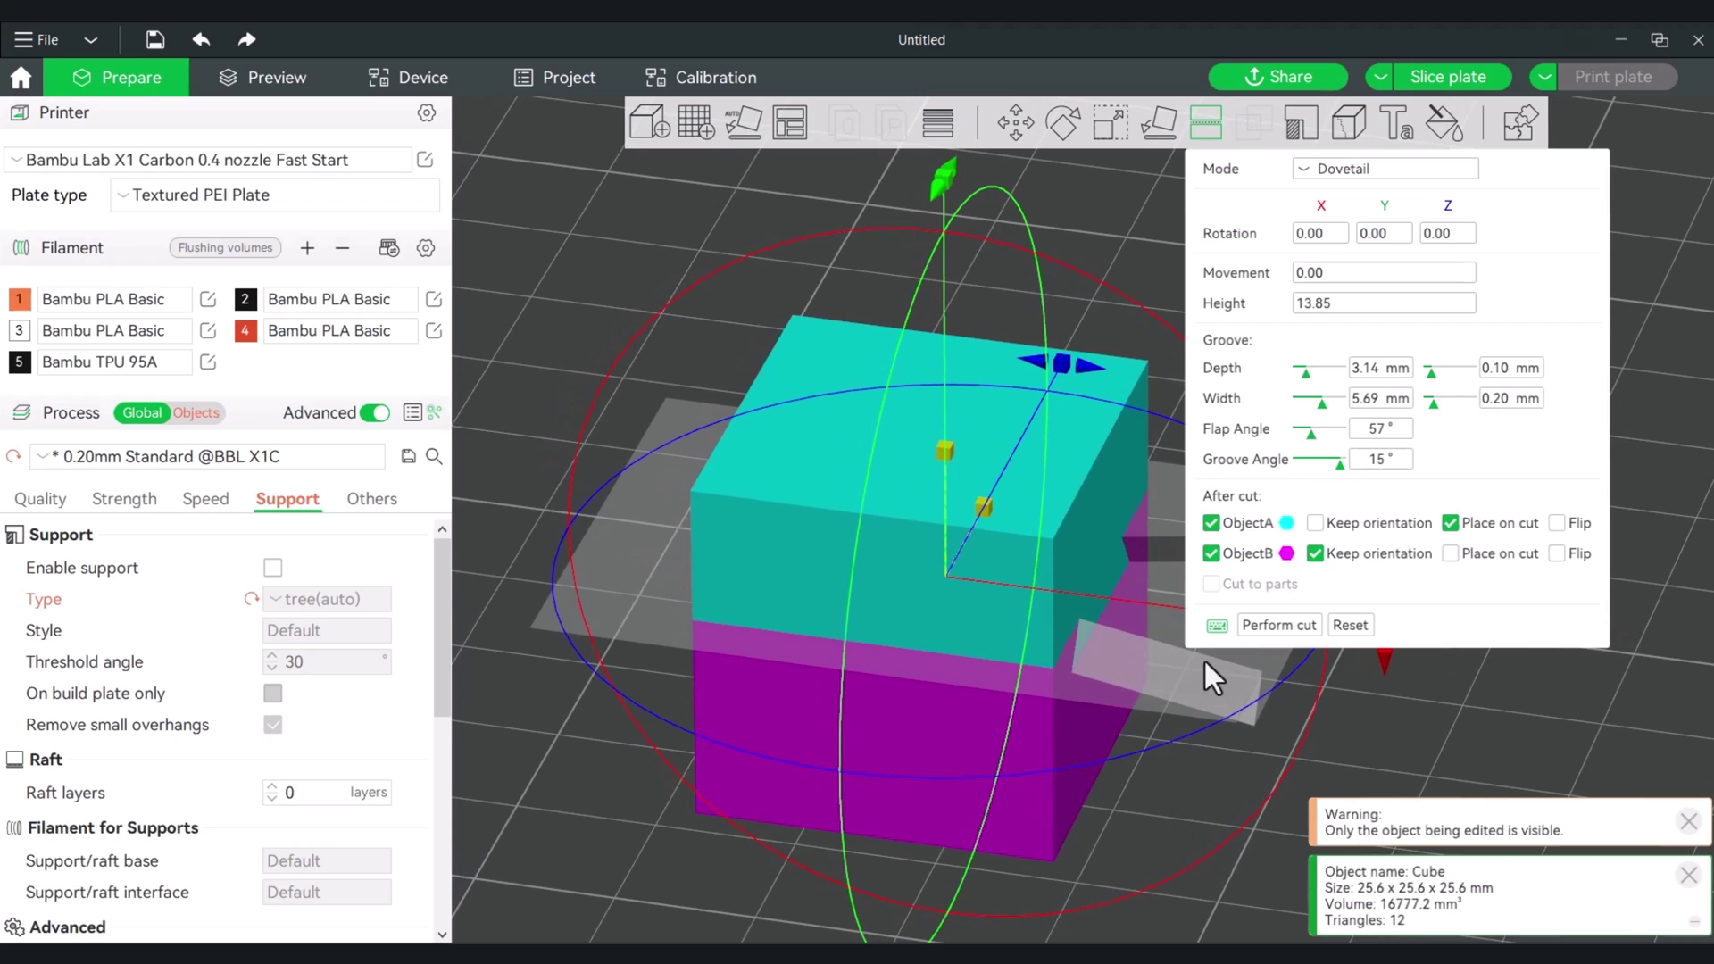
drag(903, 818, 982, 714)
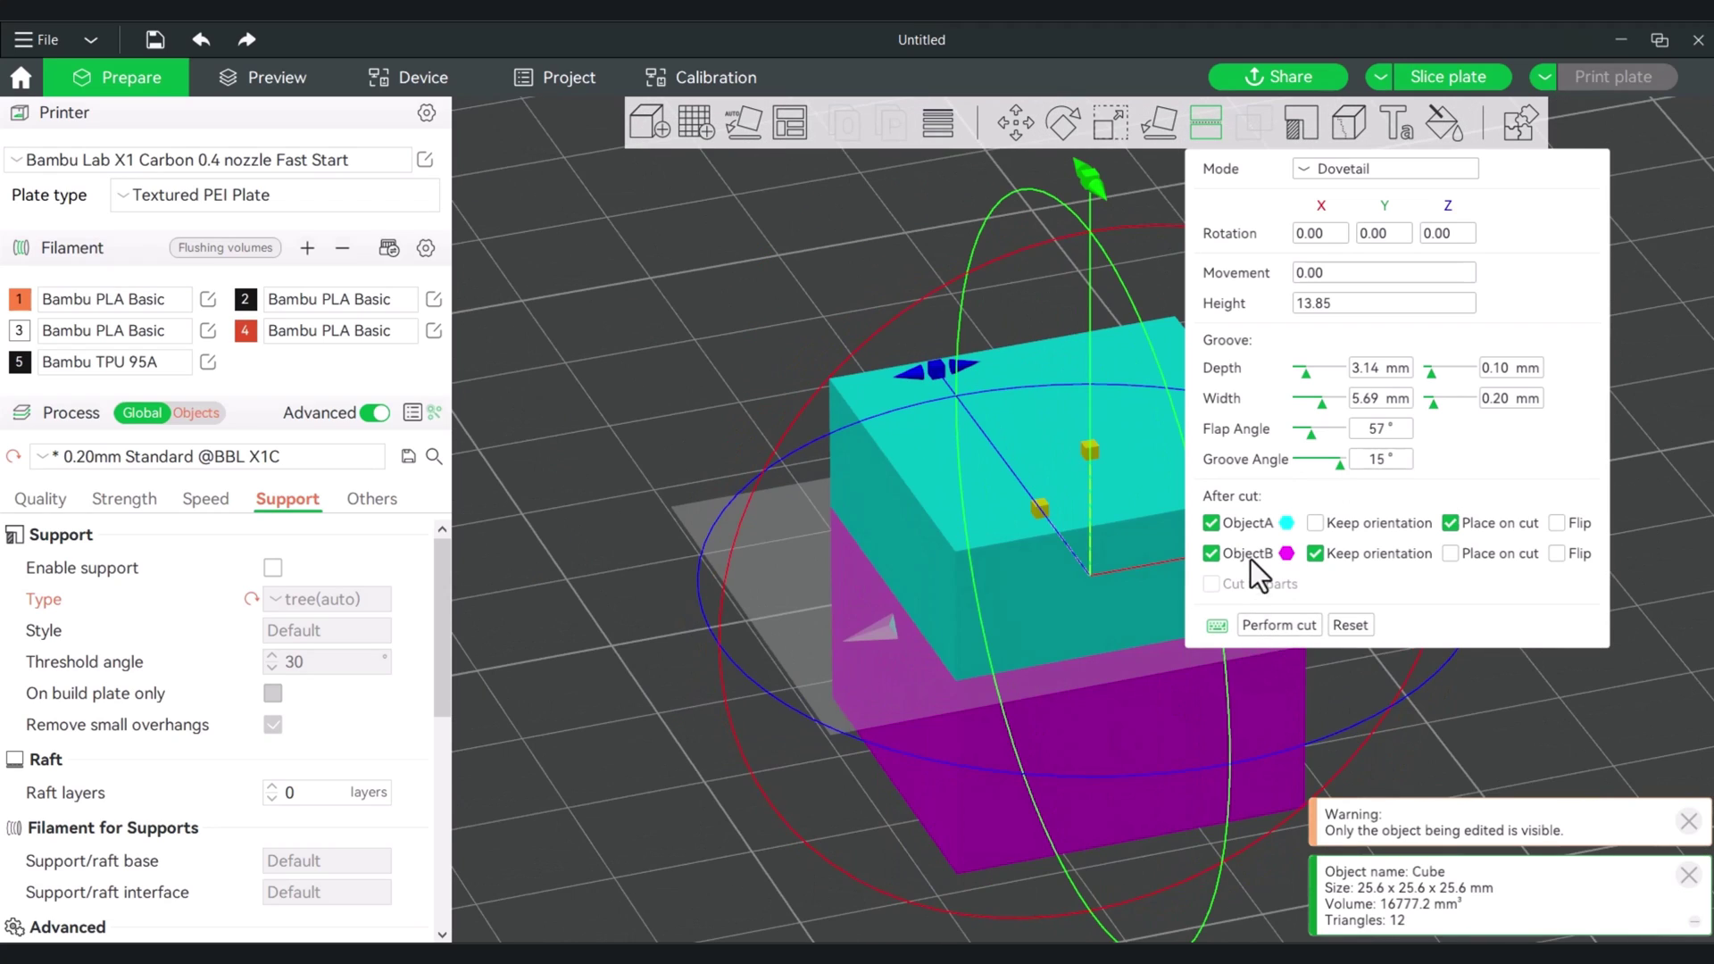
drag(1433, 769, 1415, 732)
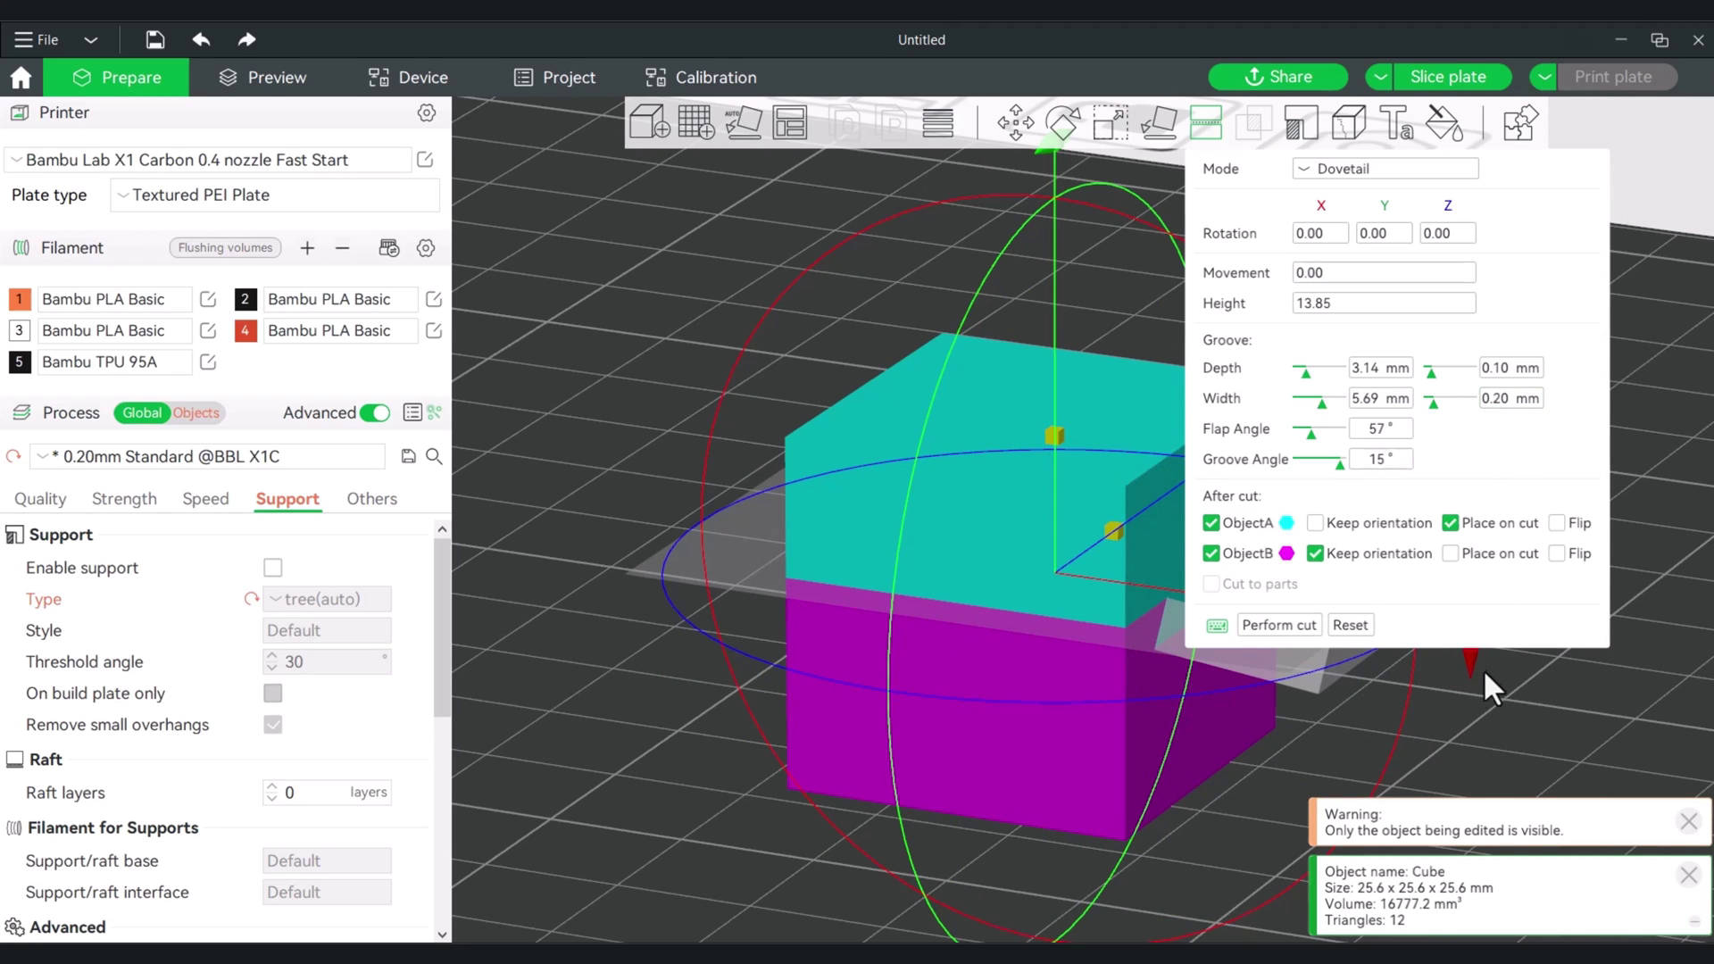
drag(1484, 674, 1386, 728)
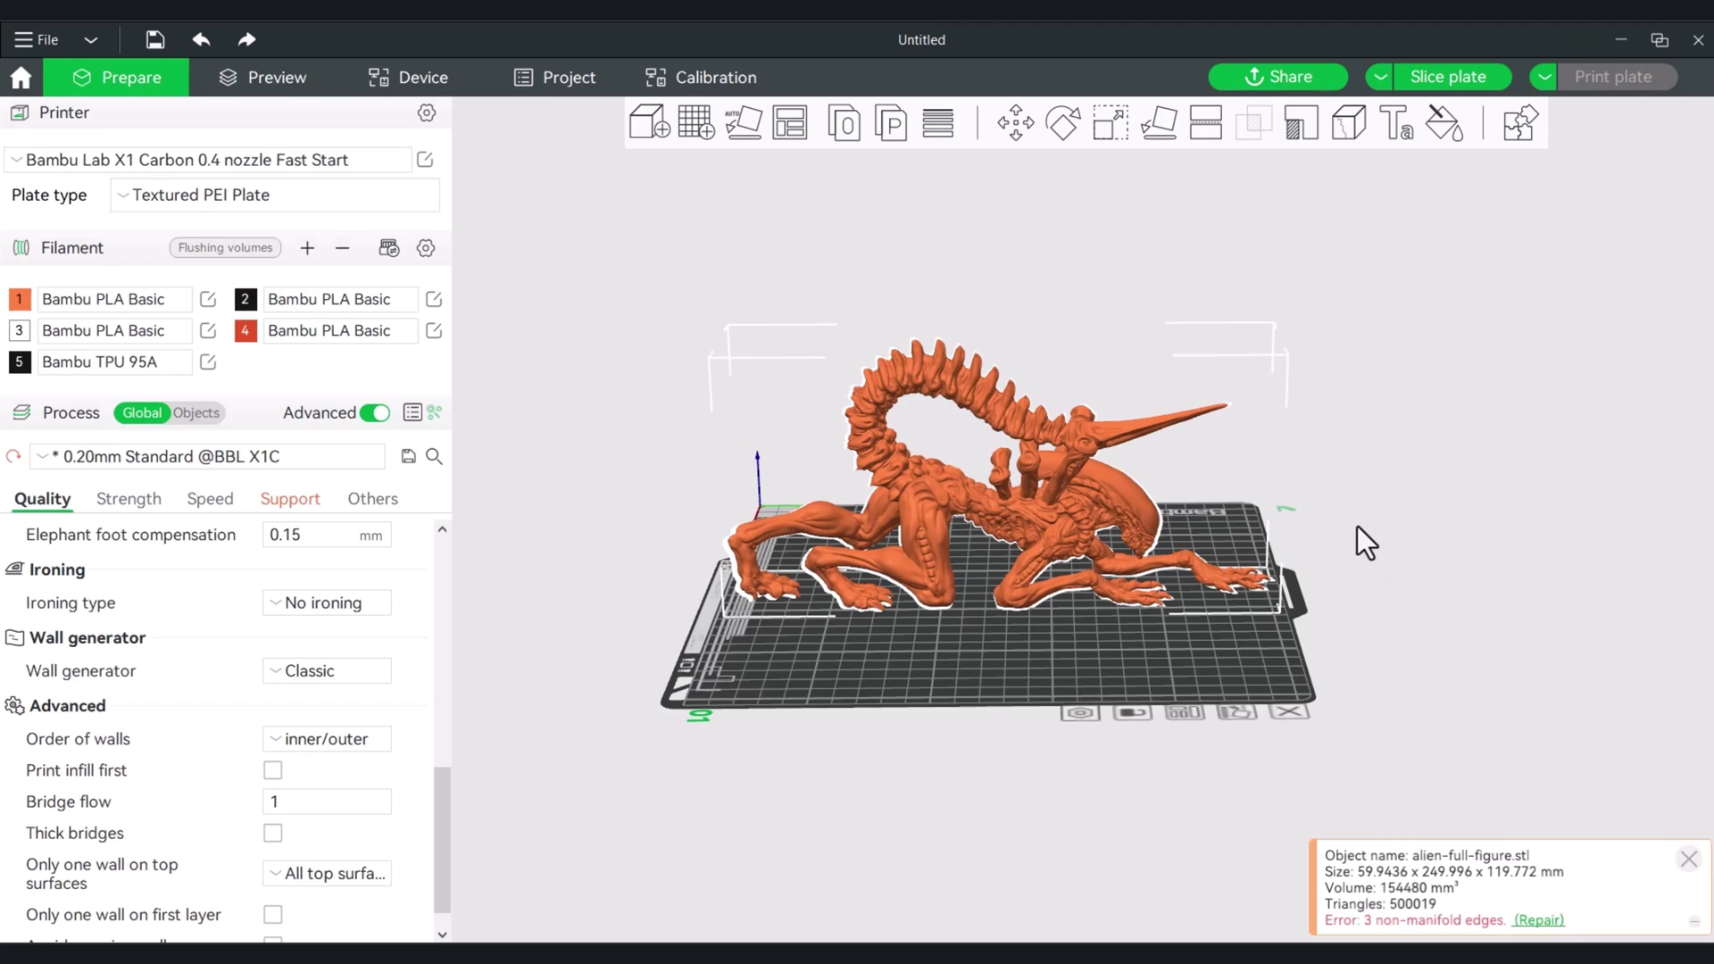
Start a planar cut on the alien figure.
click(1211, 125)
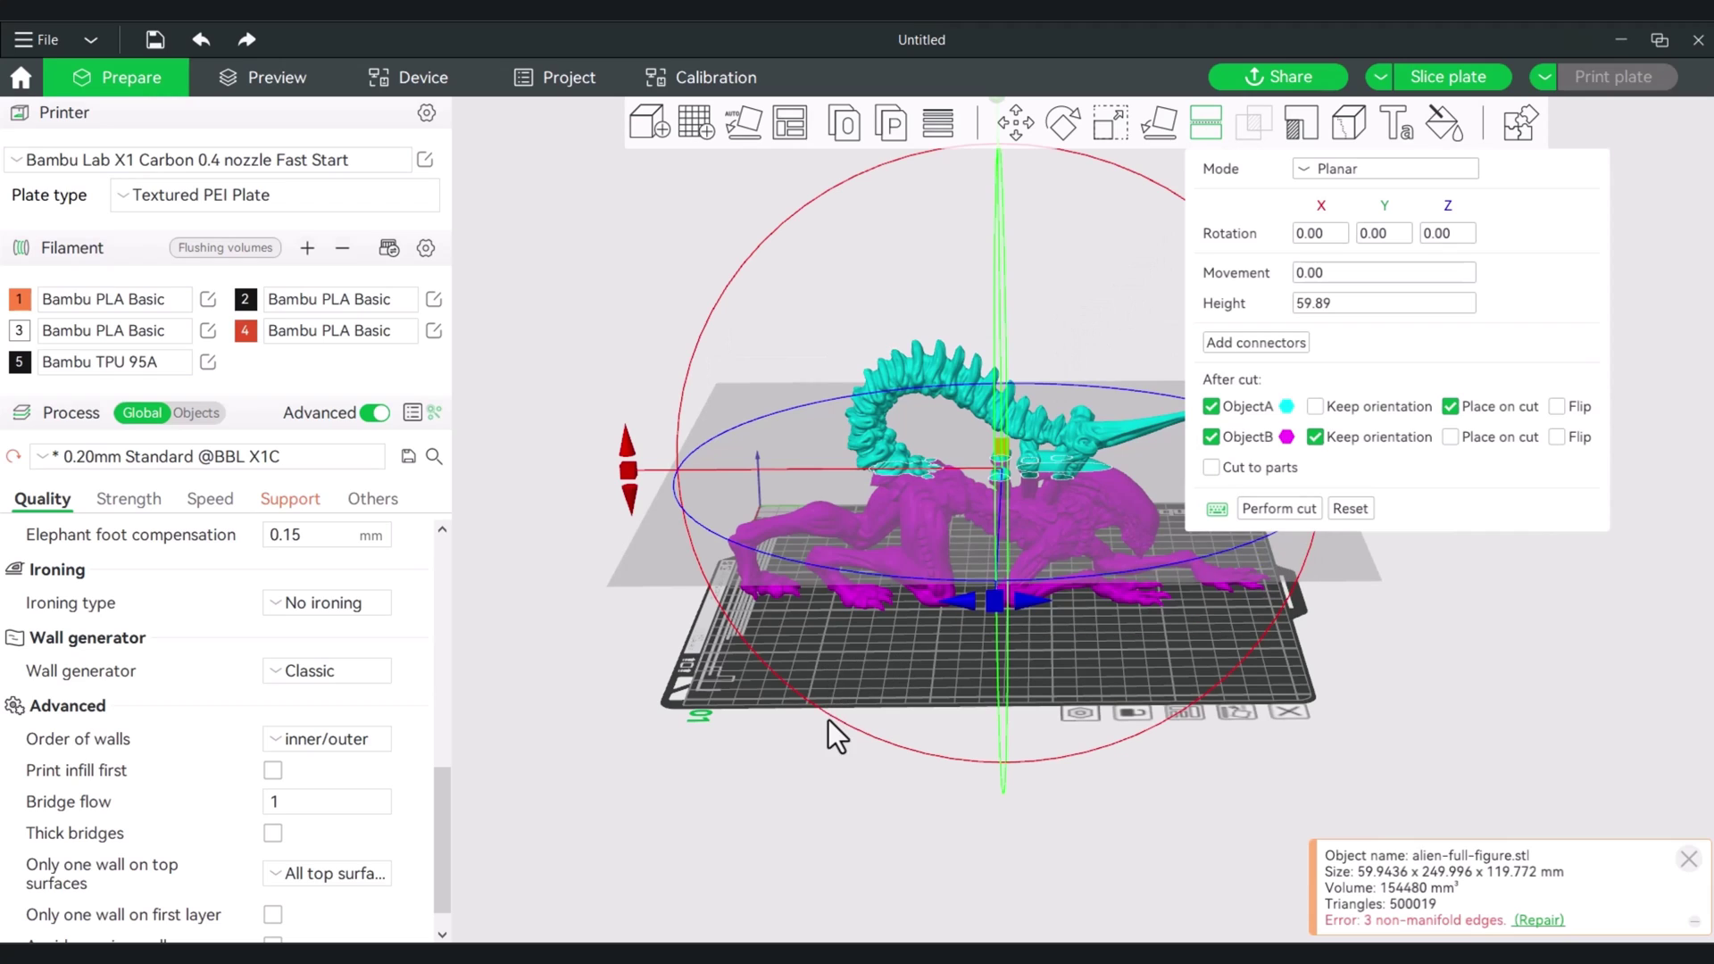
drag(848, 683, 1004, 491)
scroll(1167, 732, up, 2)
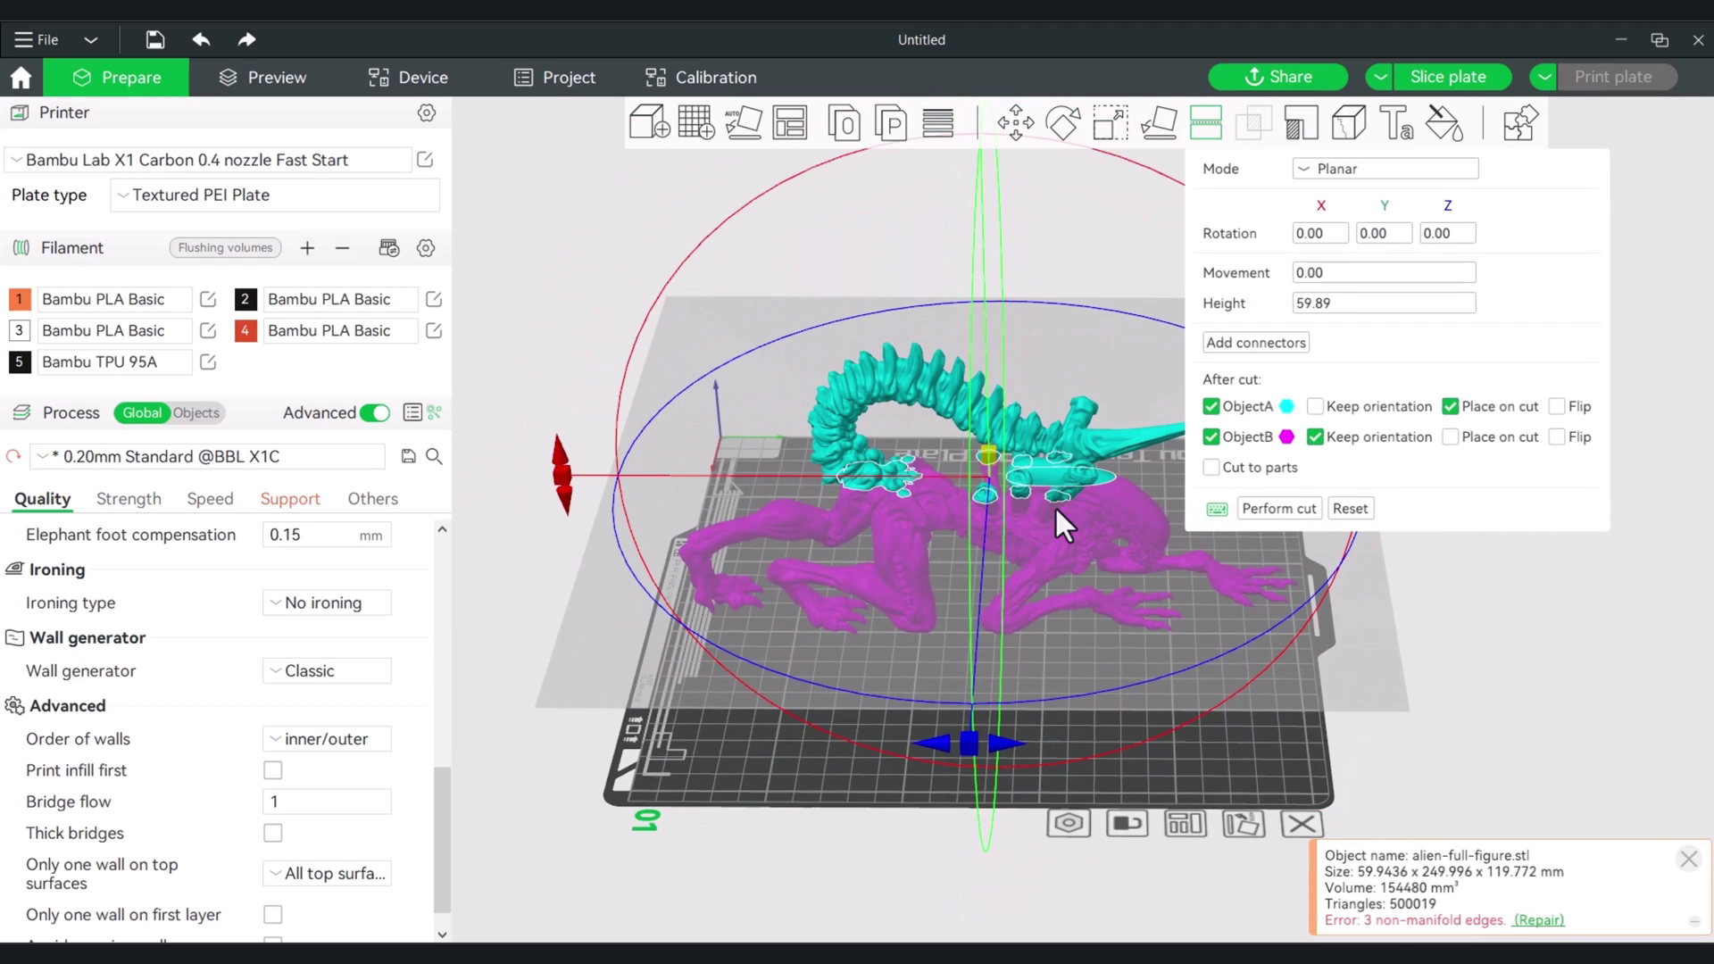
Try tilting the figure's cutting plane to -31.15° about X and lowering it to a height of 44.60, and reset the plane.
drag(567, 476, 700, 332)
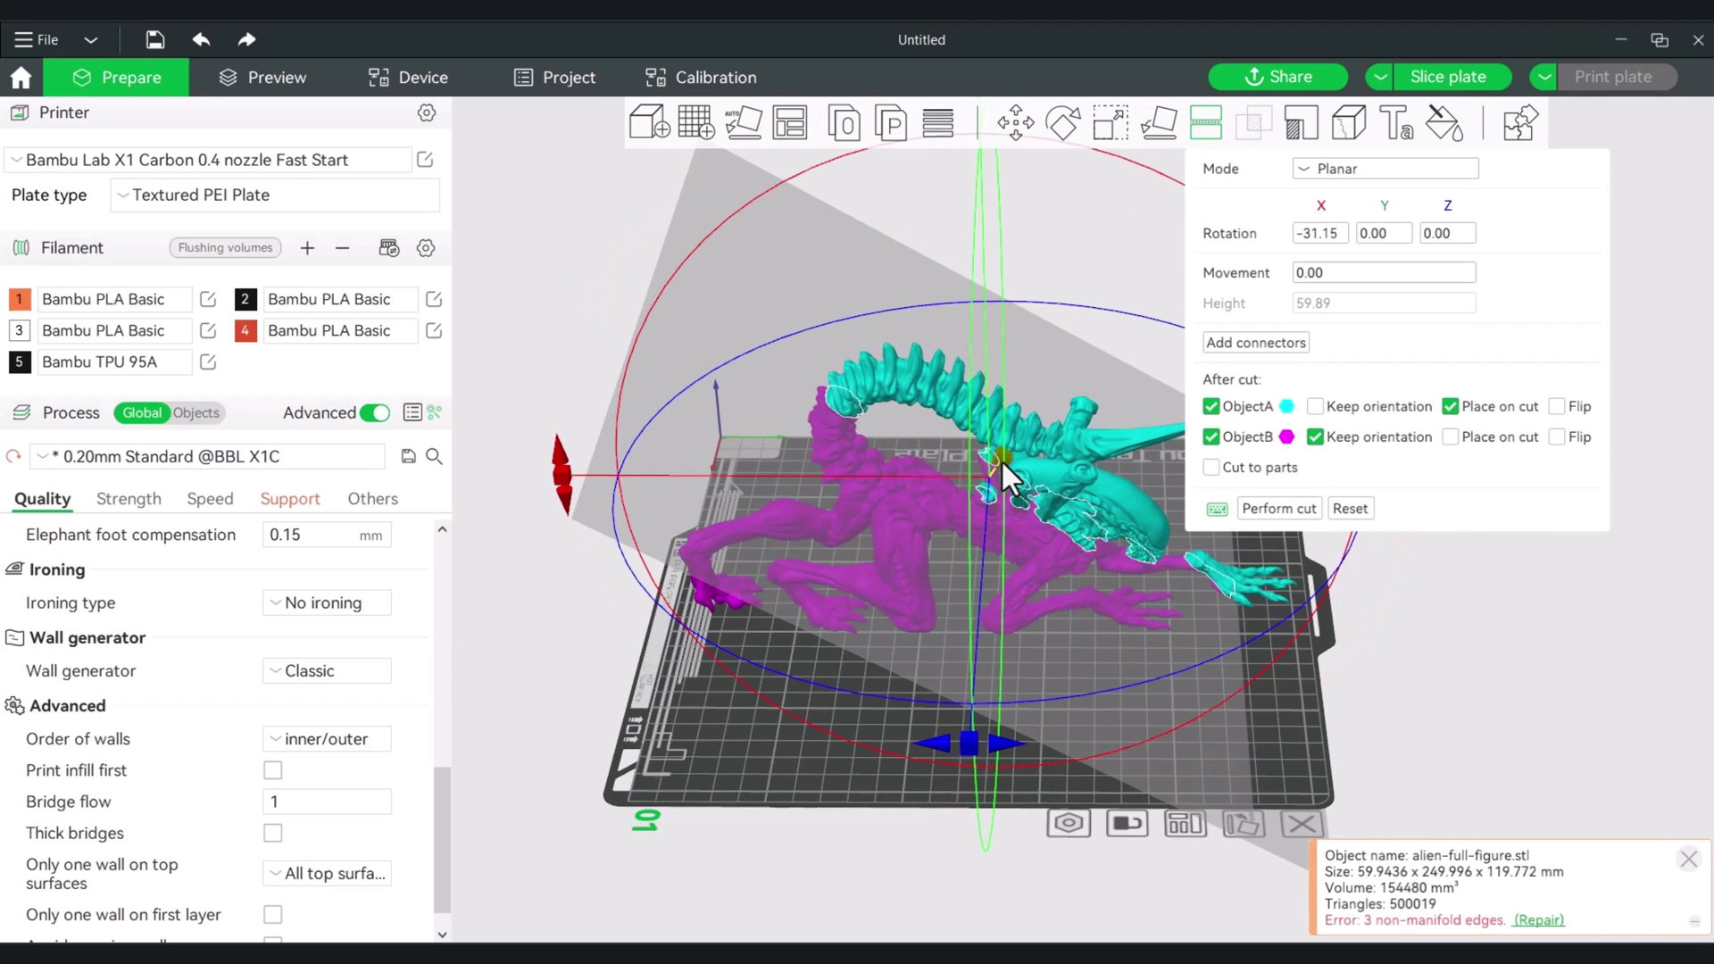
drag(999, 459, 1089, 500)
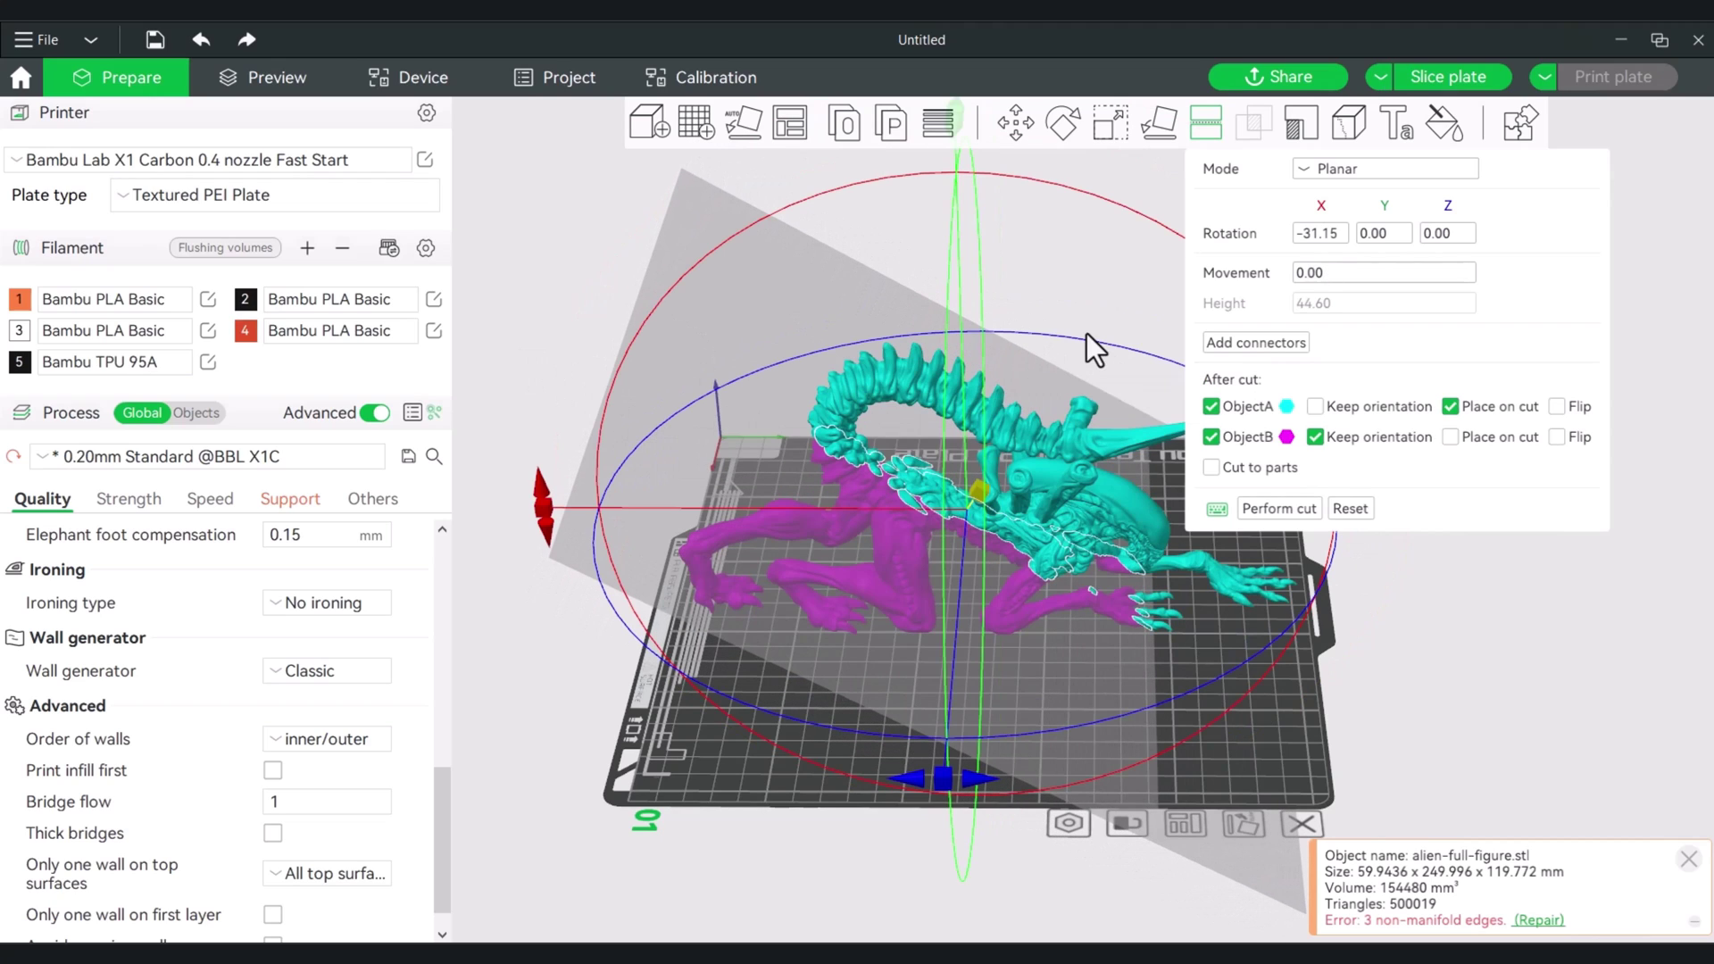
click(1349, 508)
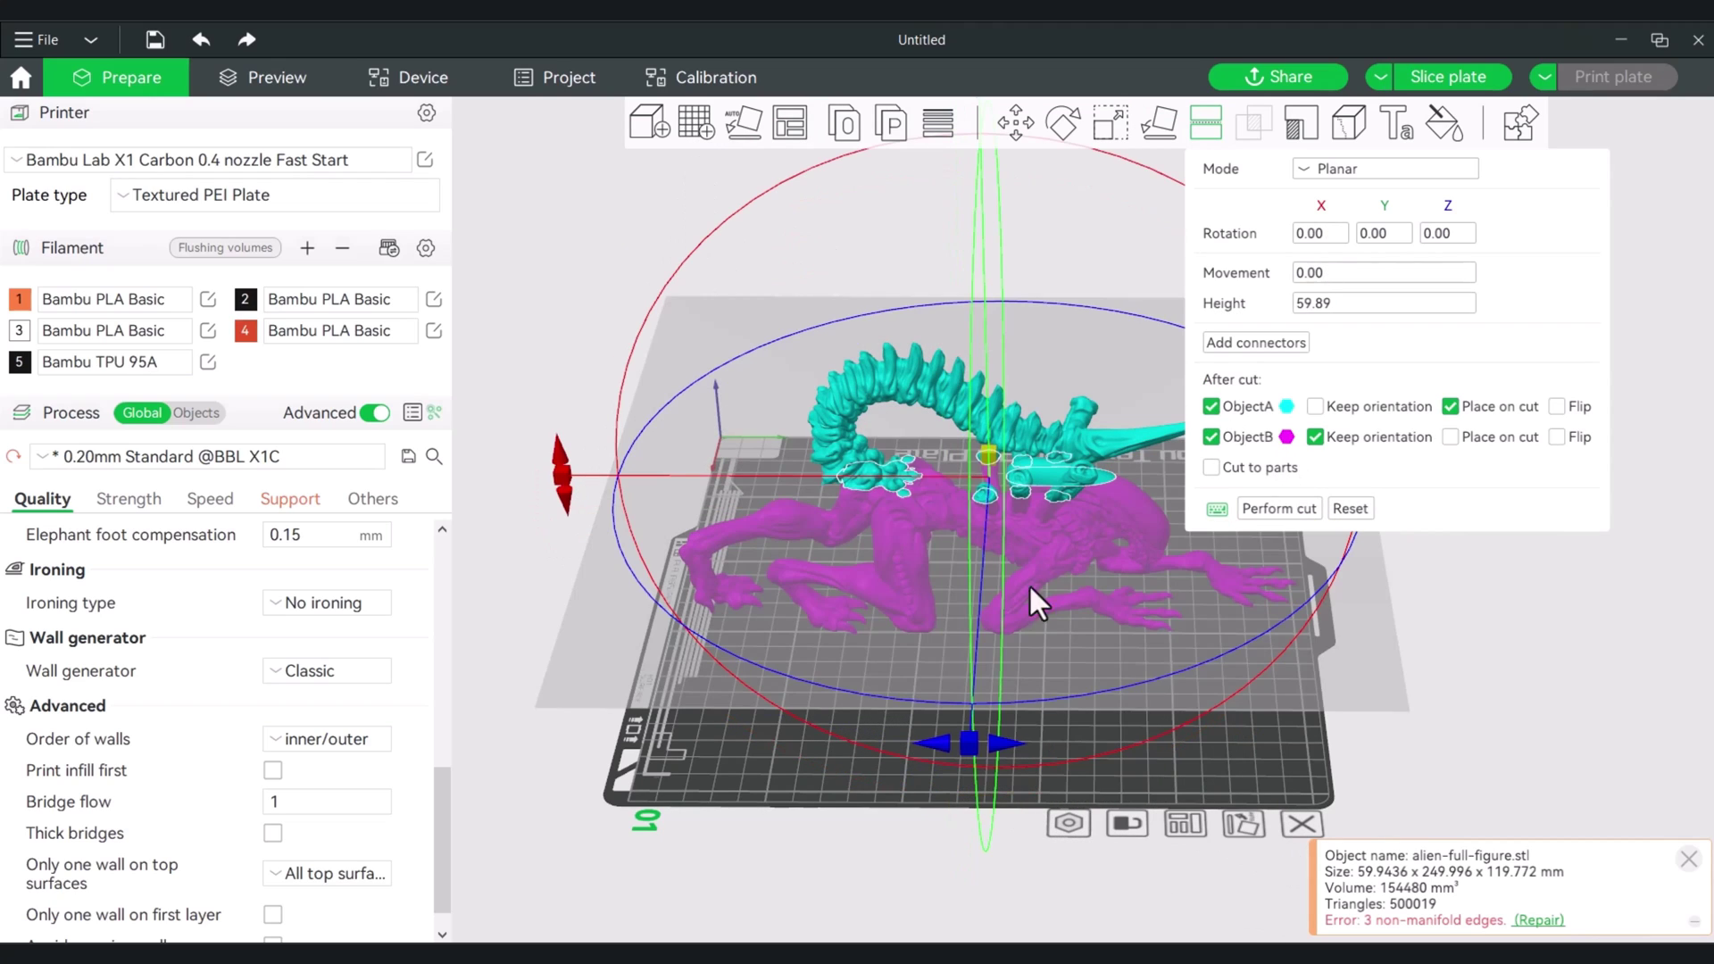
scroll(1053, 660, up, 2)
drag(1025, 862, 1067, 566)
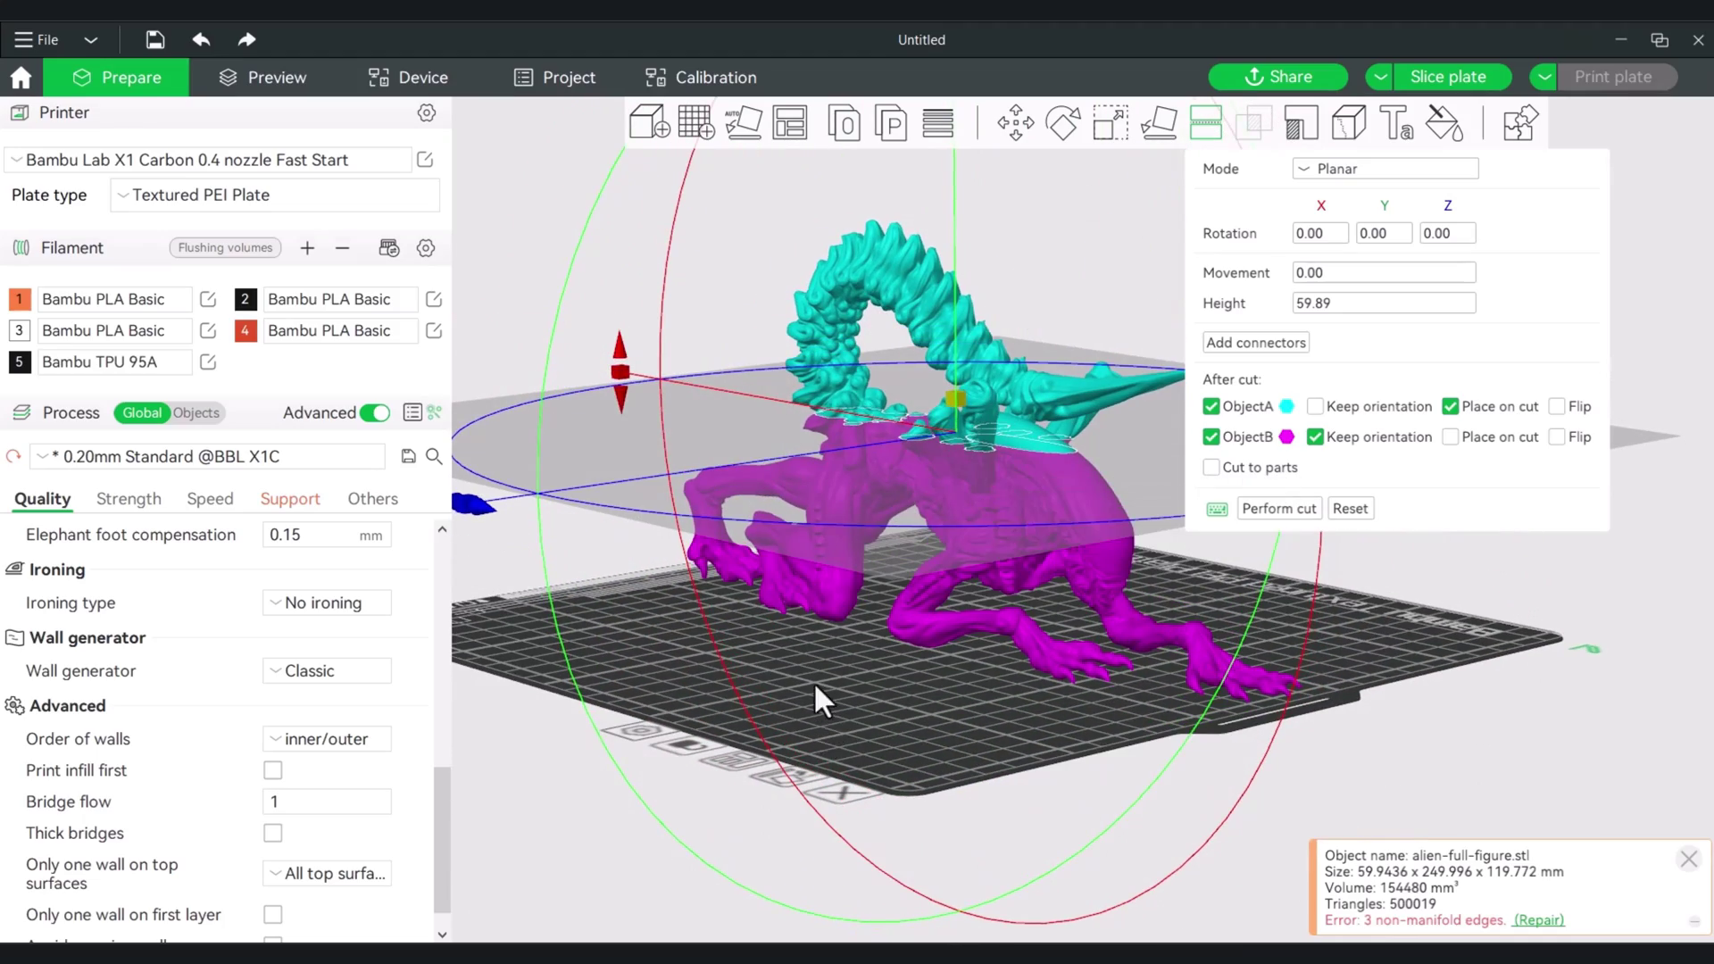
Perform the planar cut on the alien figure at a height of 59.89 and decline repairing the non-manifold edges.
drag(815, 686, 869, 689)
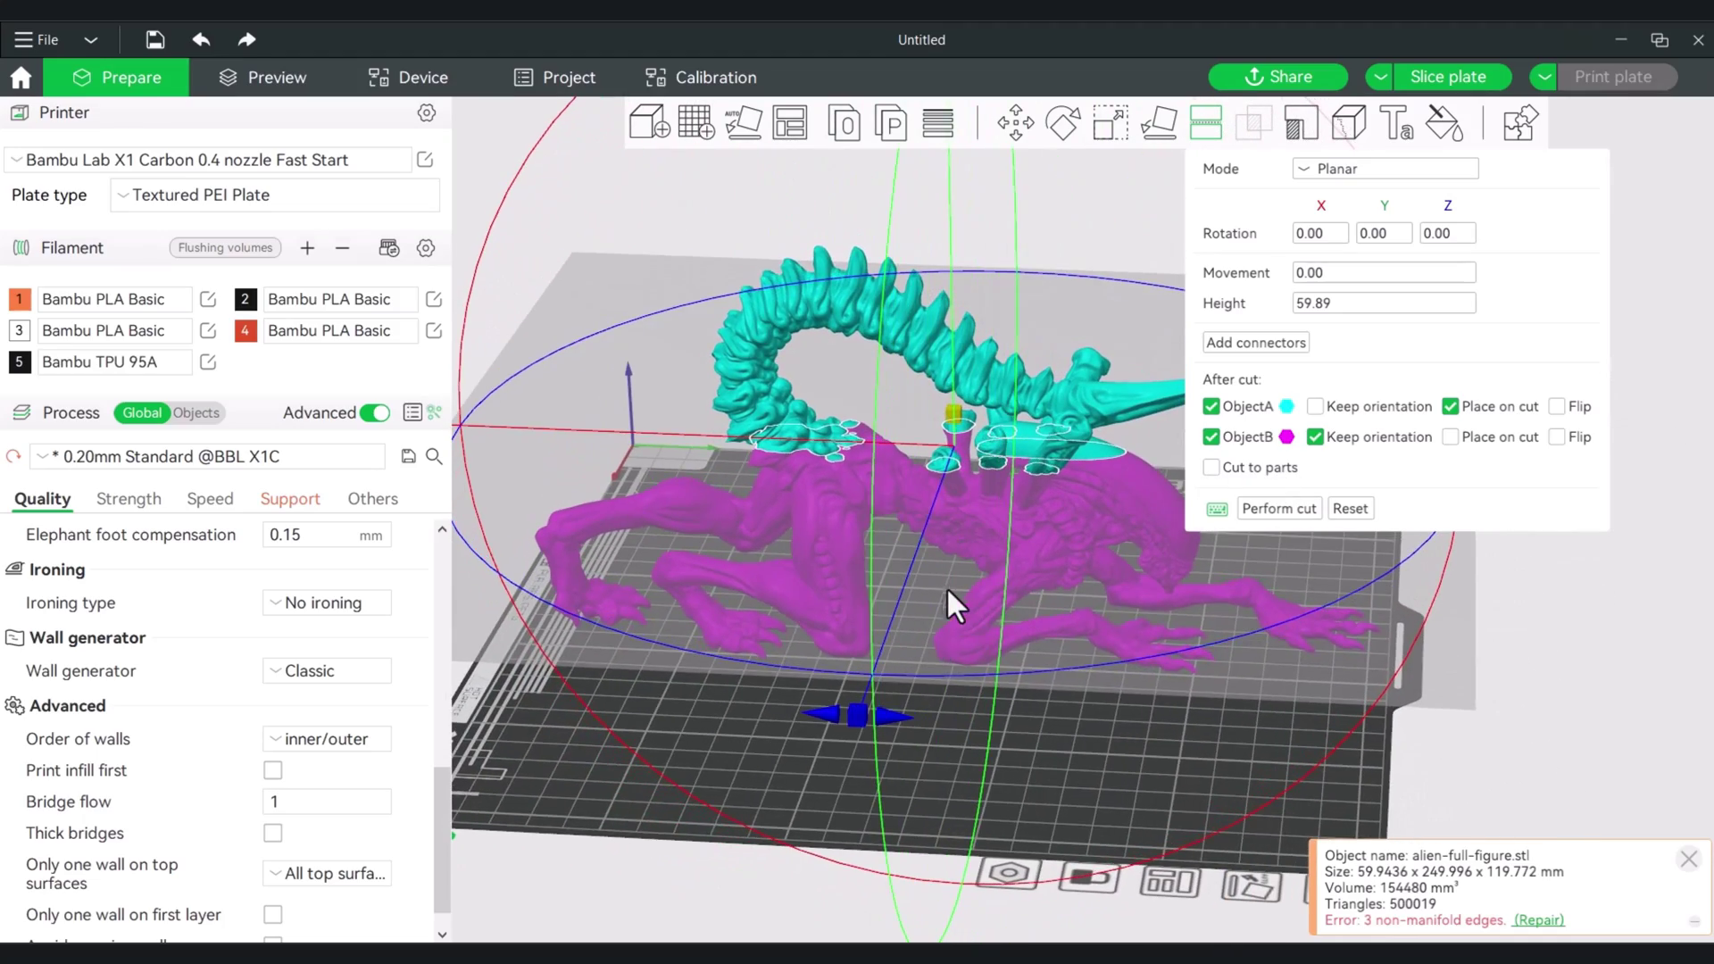
drag(1083, 733, 1036, 795)
scroll(968, 817, up, 3)
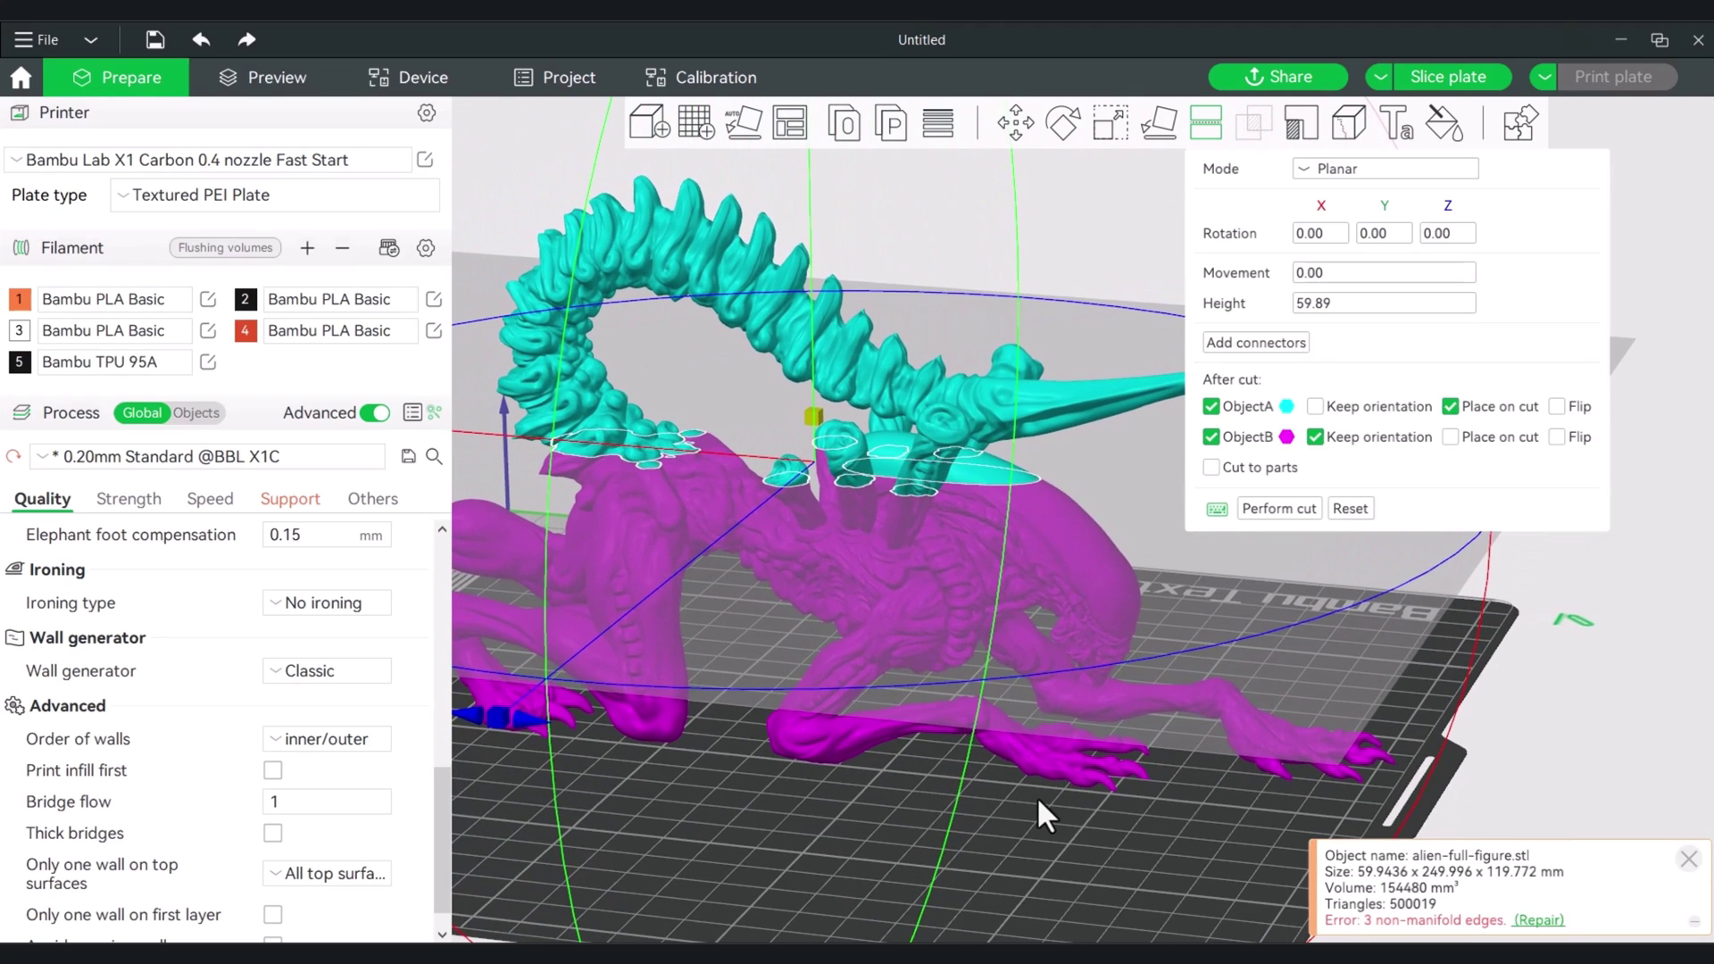
click(1289, 507)
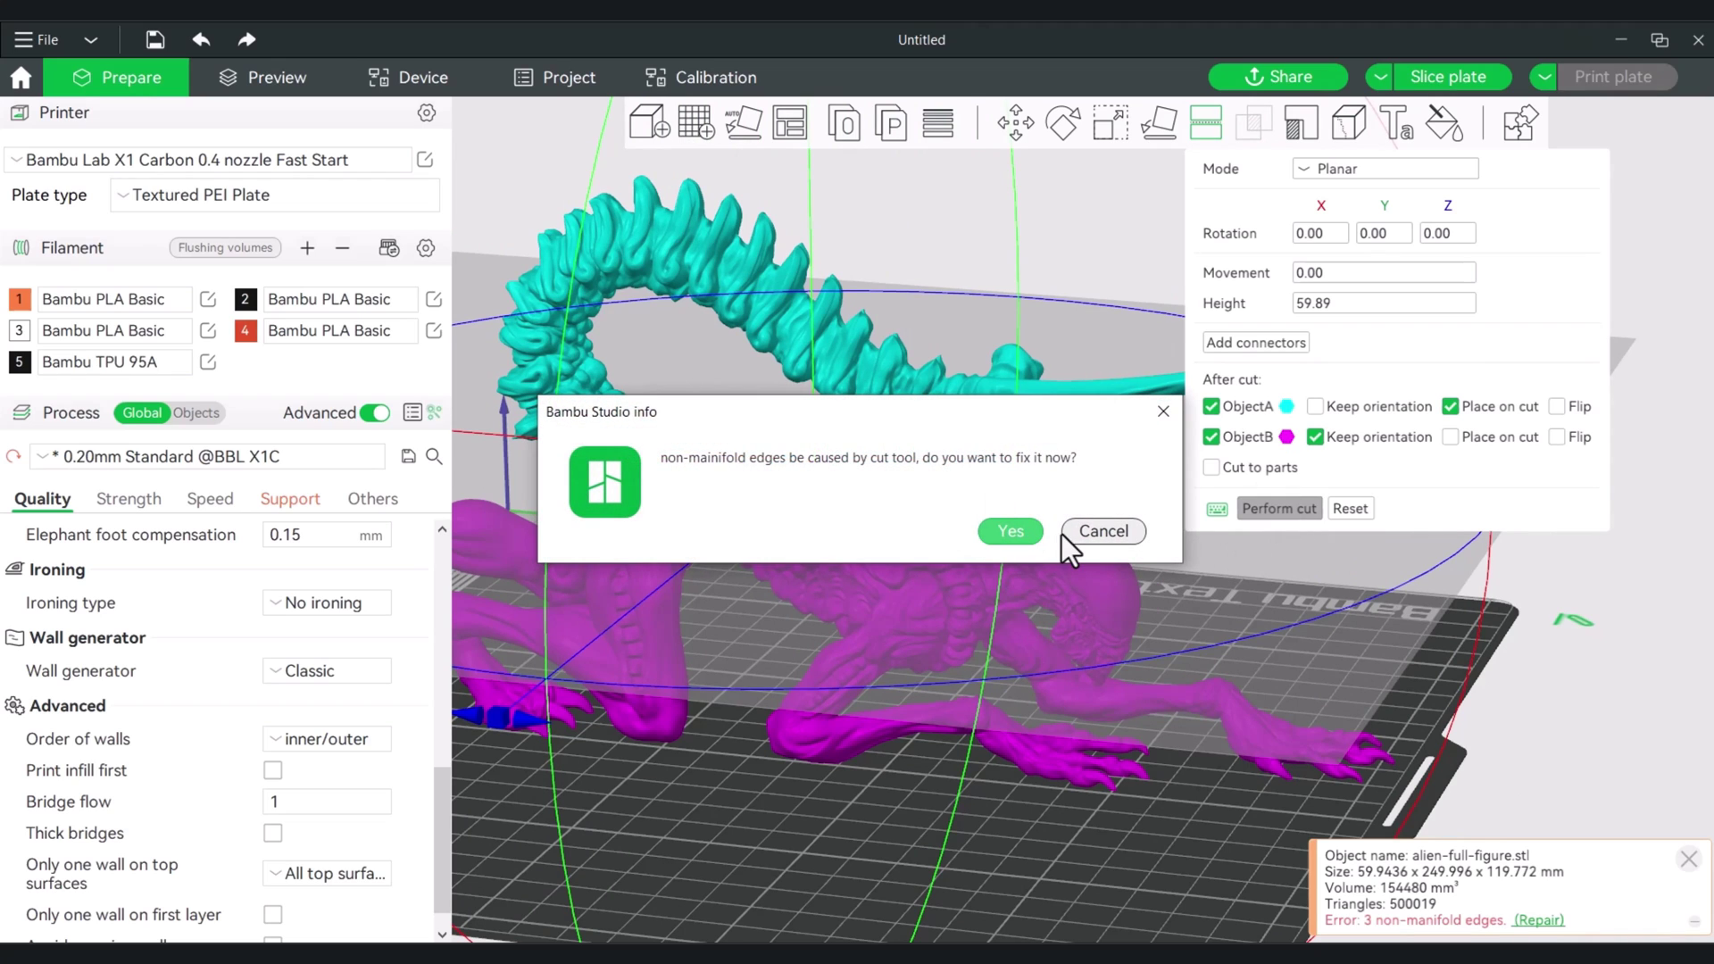
click(1101, 531)
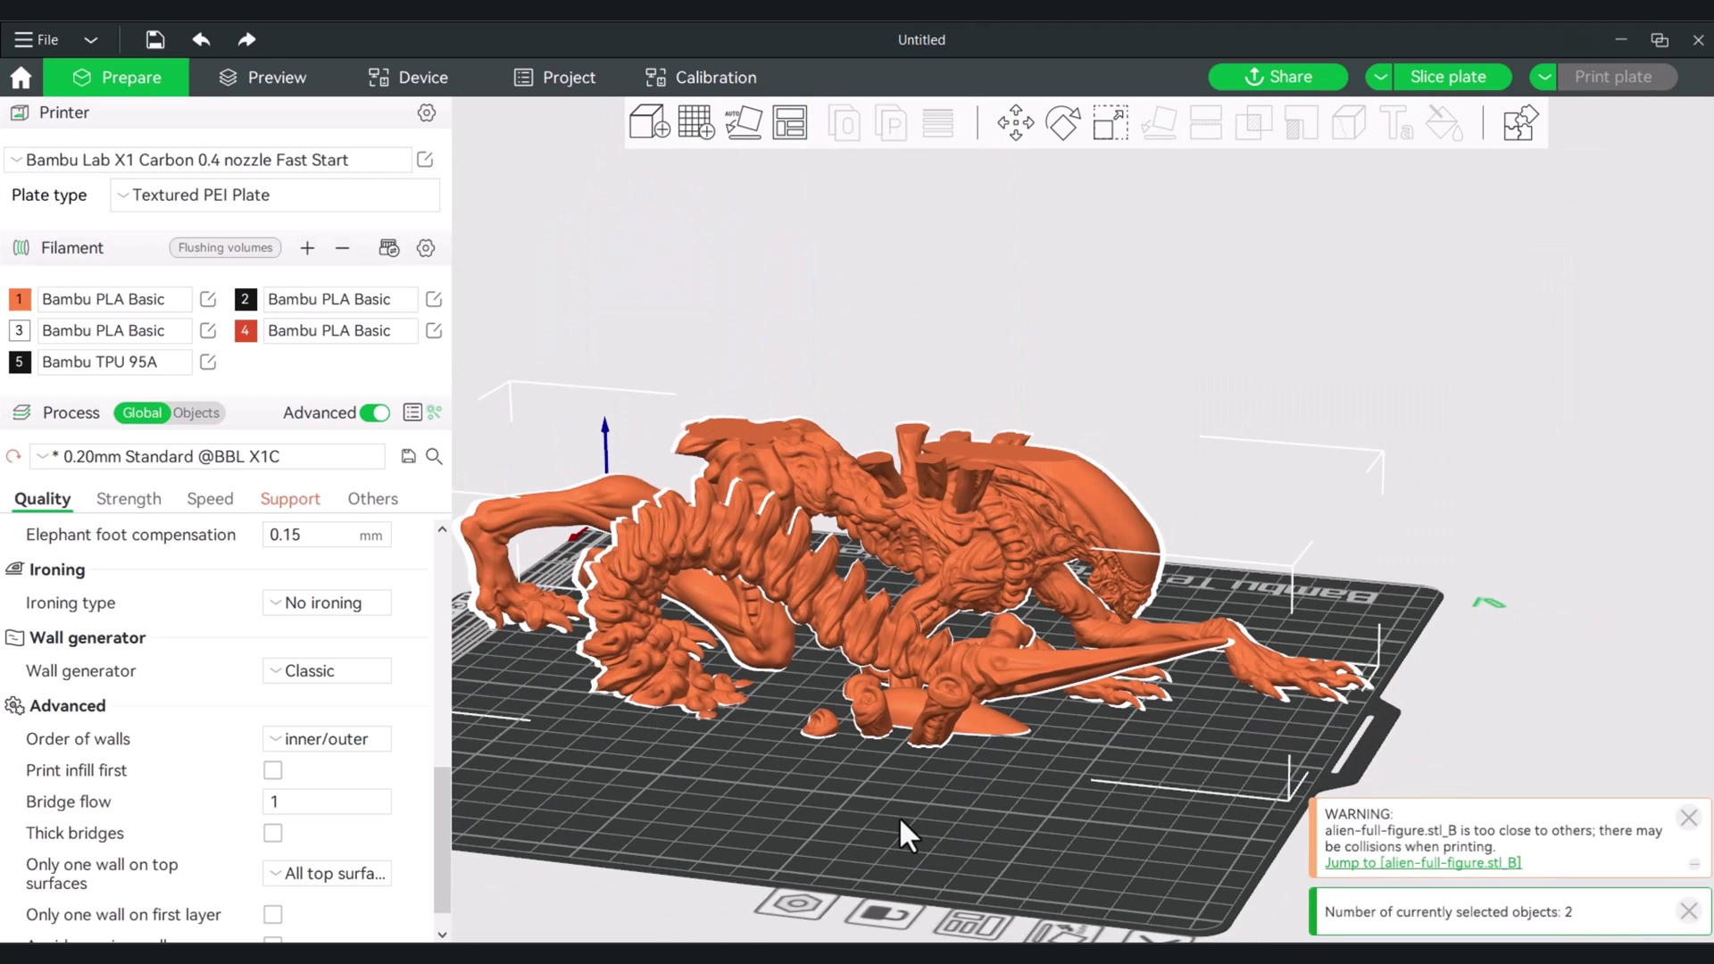
Separate the two cut pieces by moving the tail section off the plate and shifting the body on the plate.
drag(898, 816, 881, 661)
click(1110, 624)
click(894, 695)
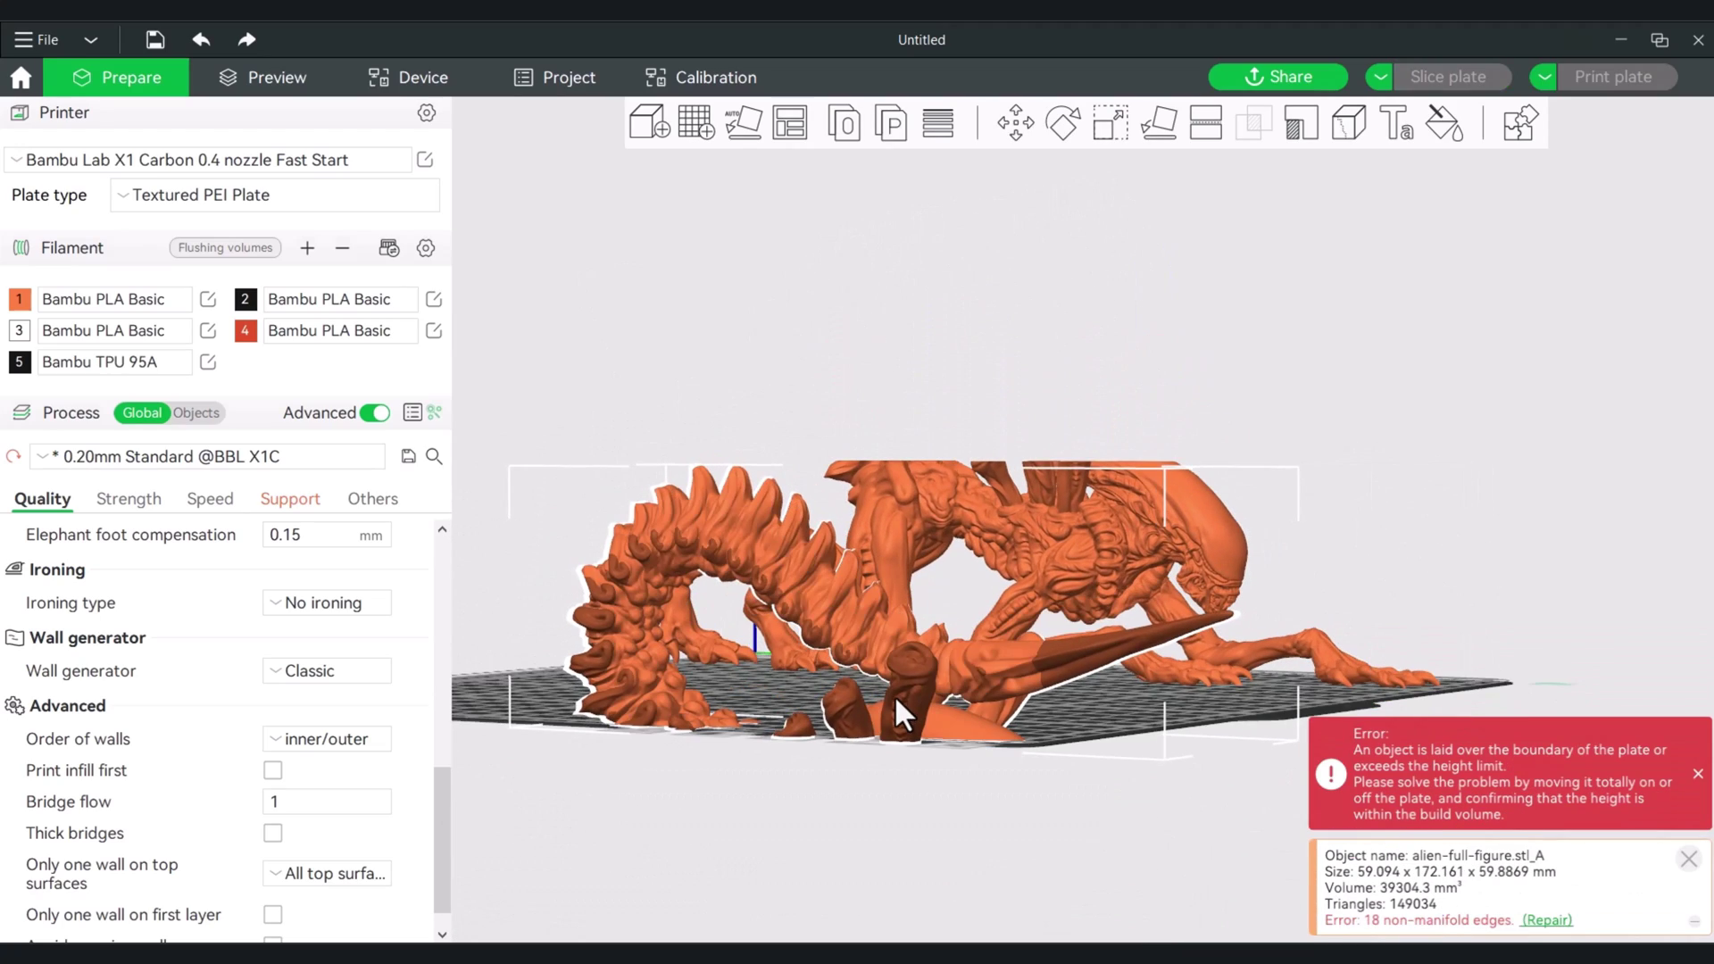
drag(1026, 739, 757, 812)
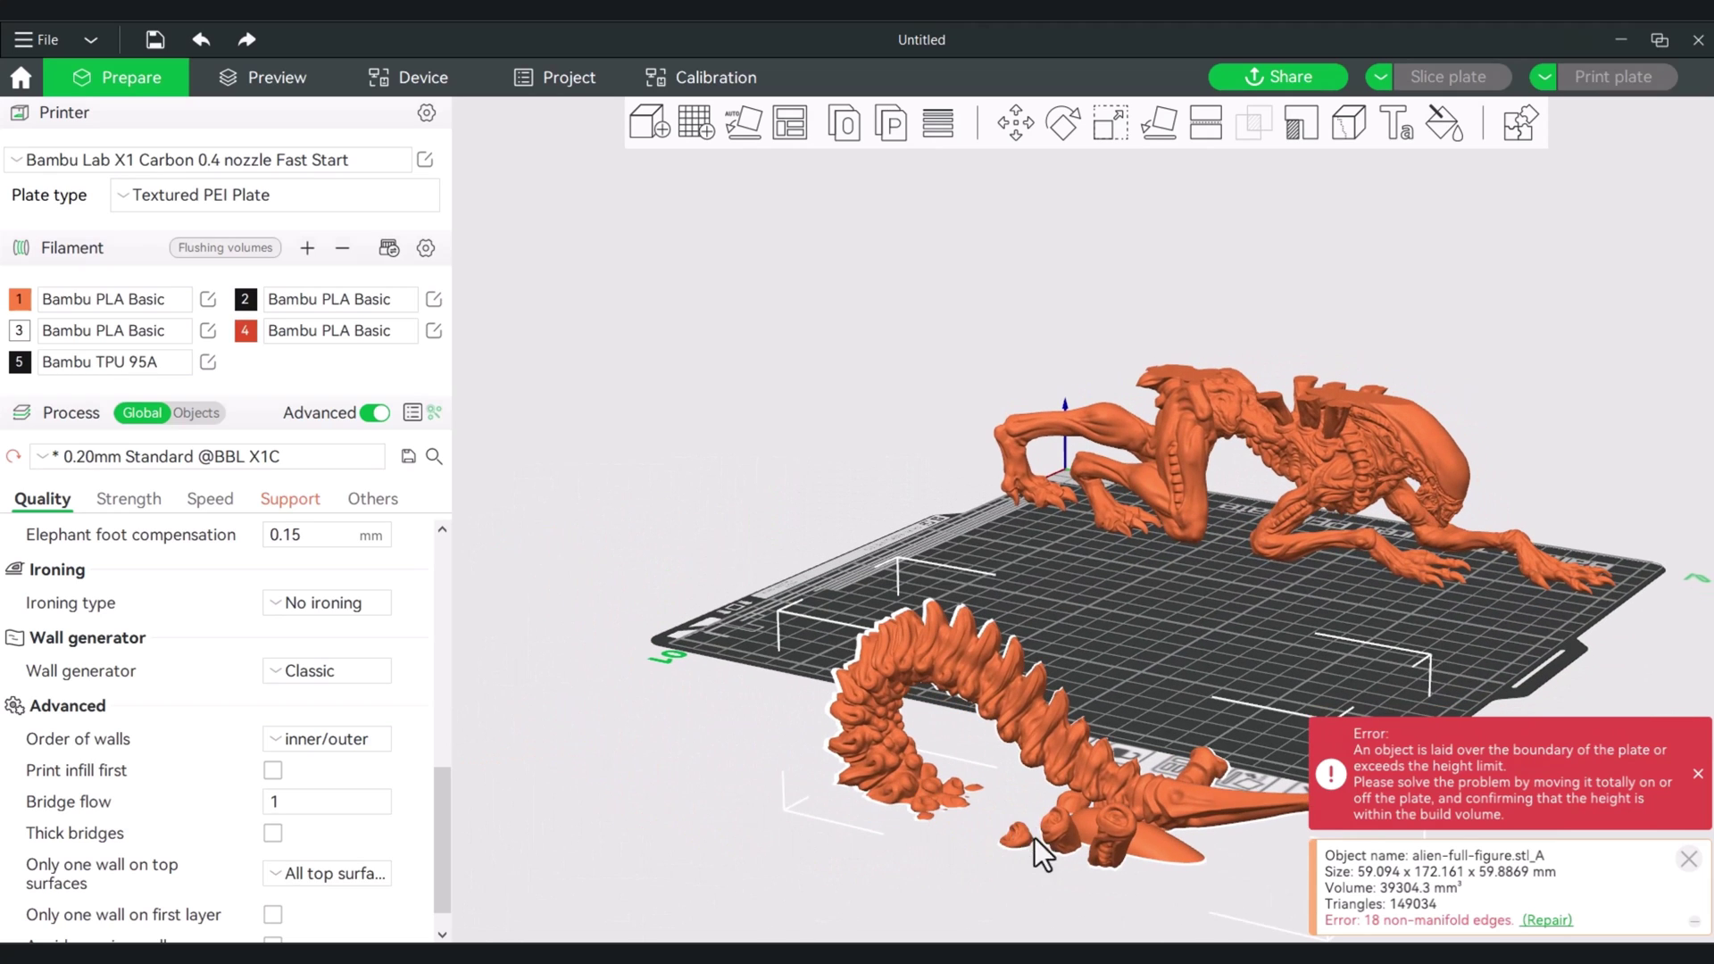
drag(1042, 832, 980, 680)
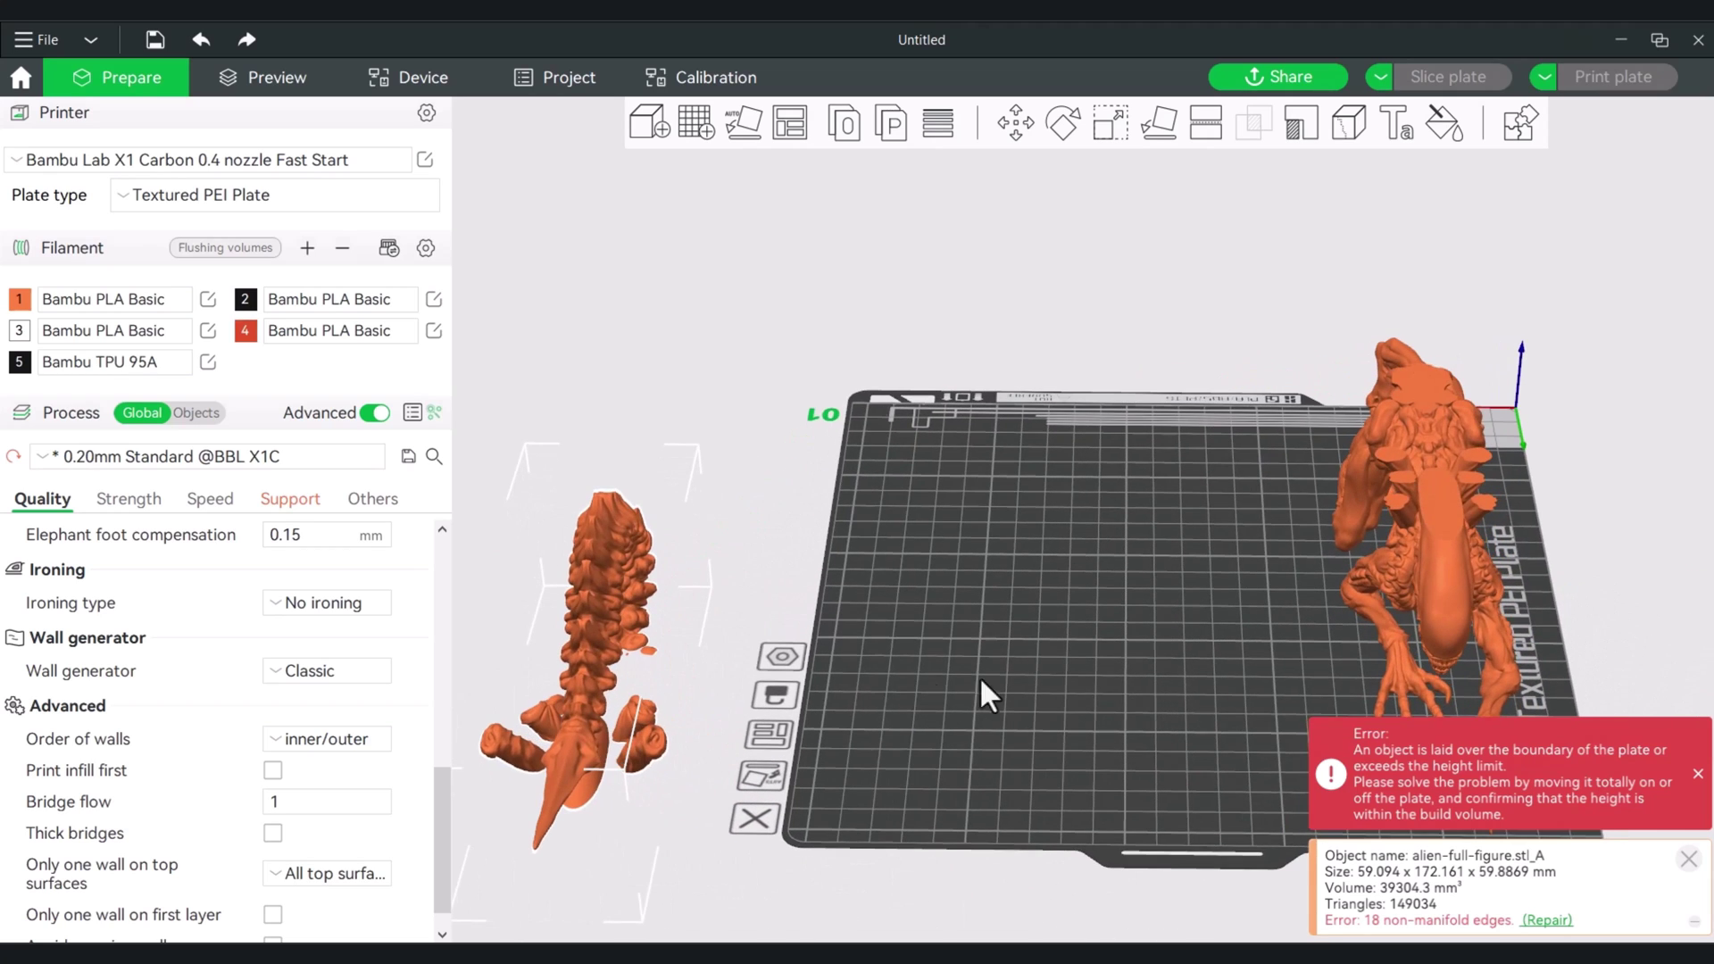
drag(1438, 528, 1335, 523)
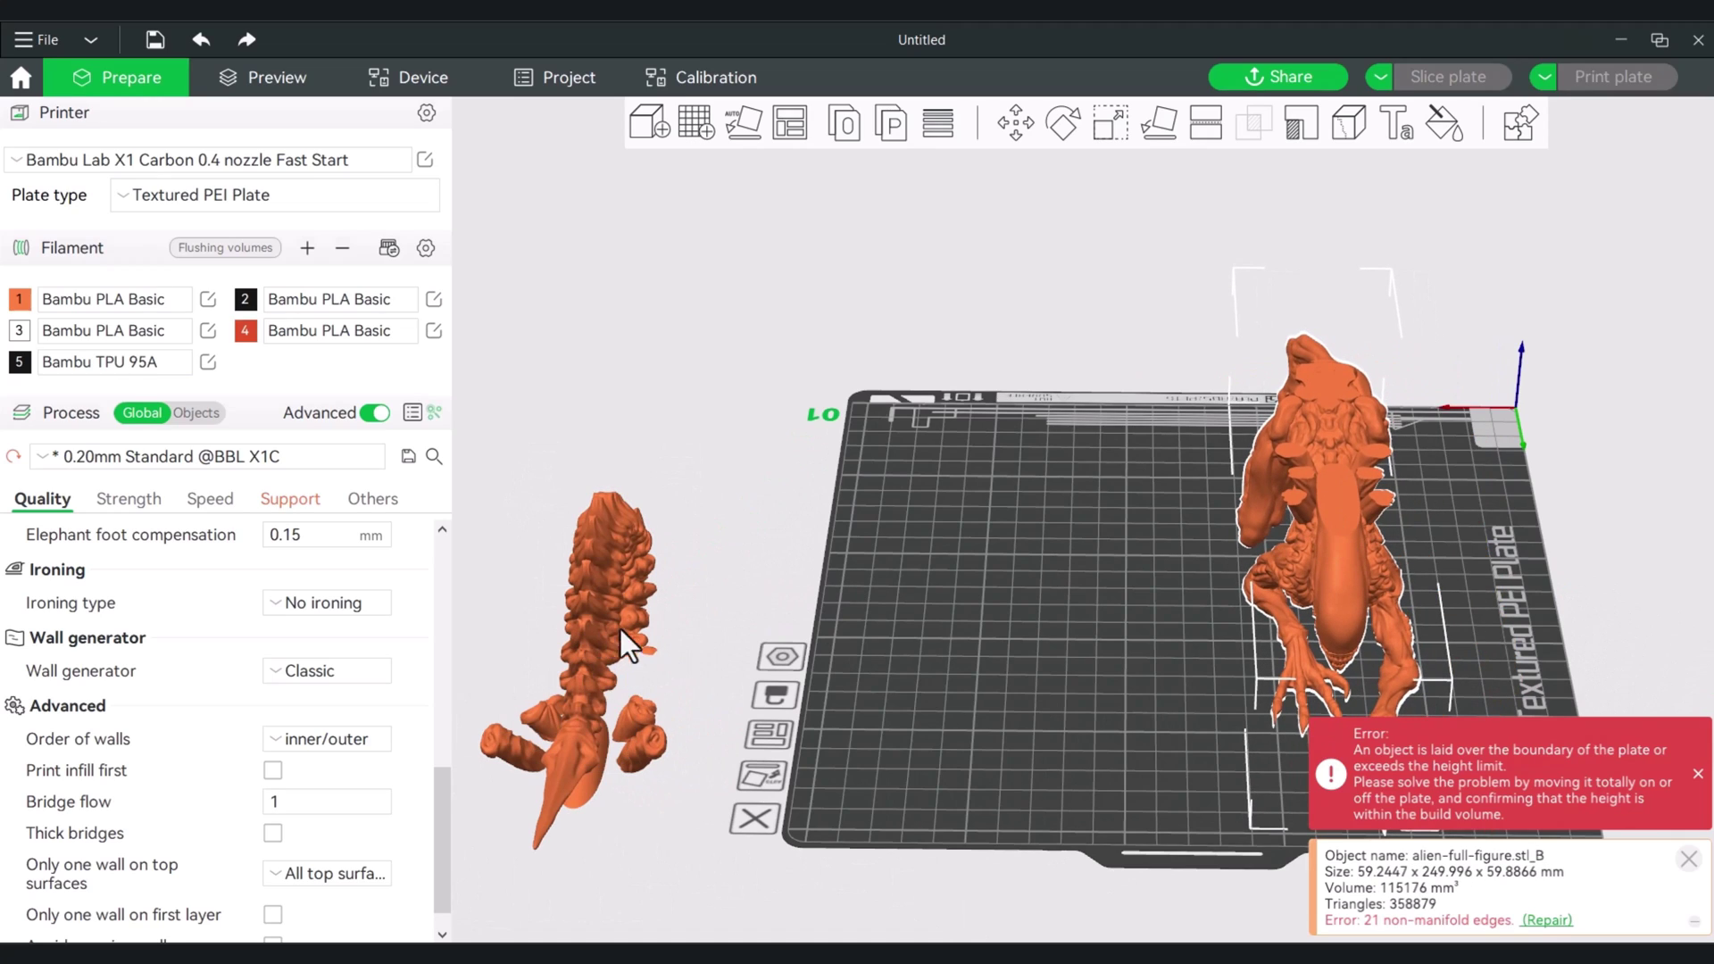
Undo the moves of both pieces and the planar cut, restoring the whole figure.
click(201, 39)
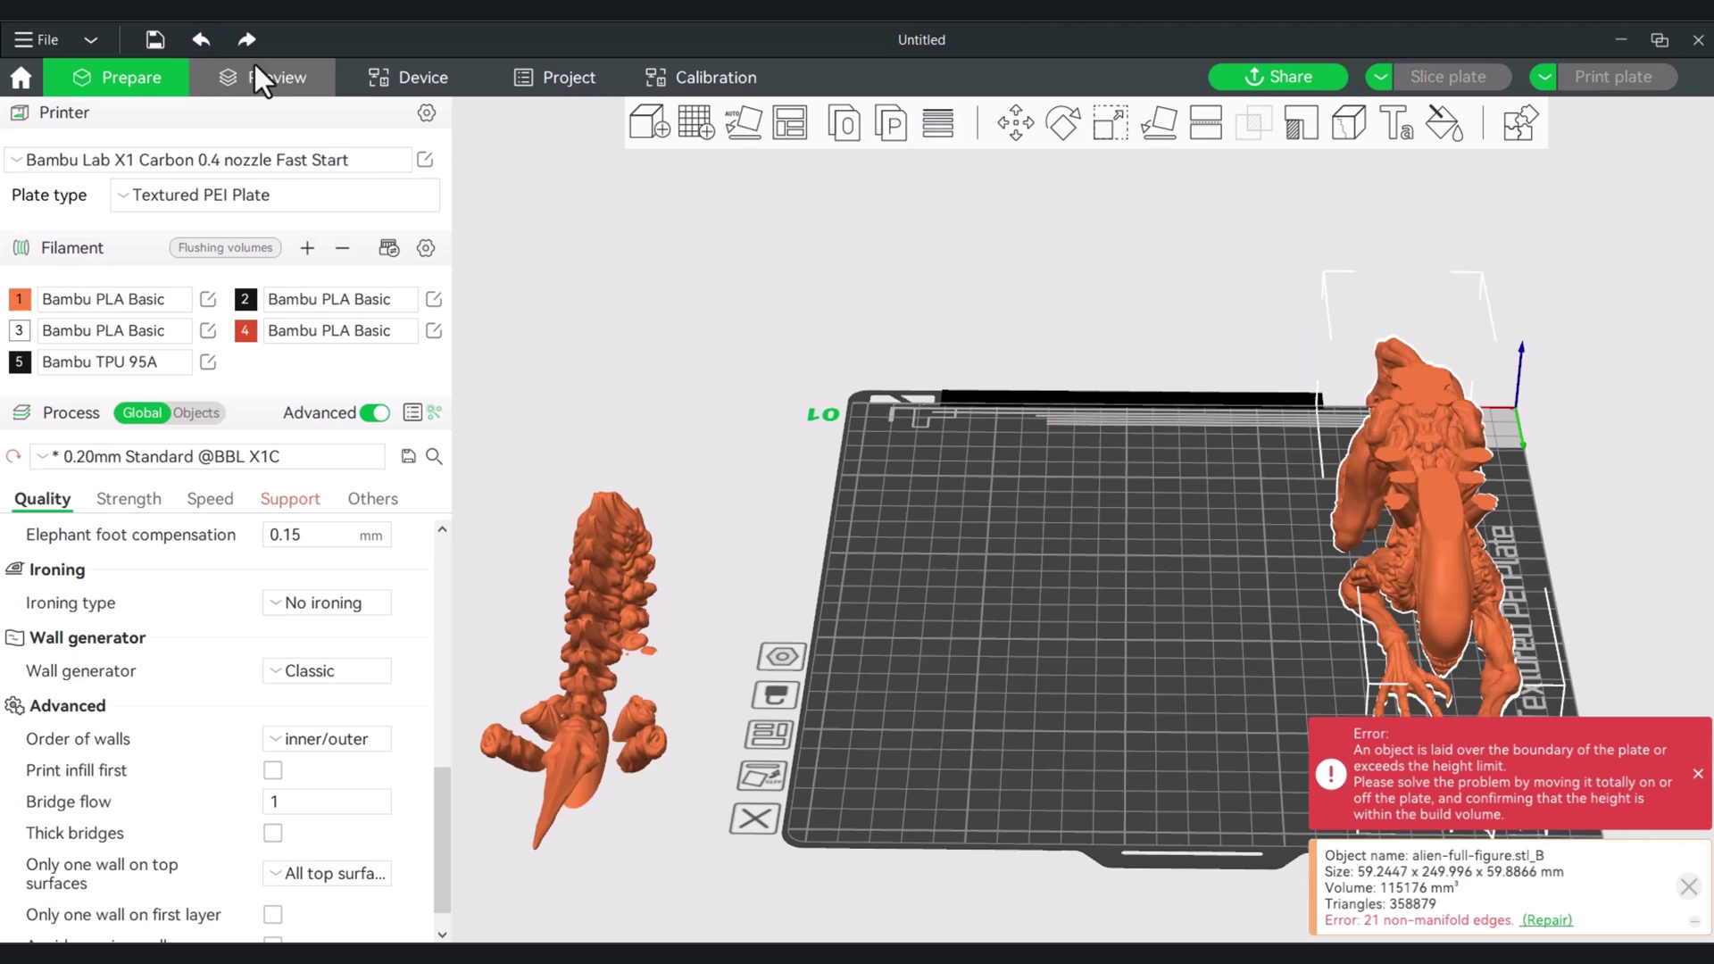
click(201, 39)
click(201, 39)
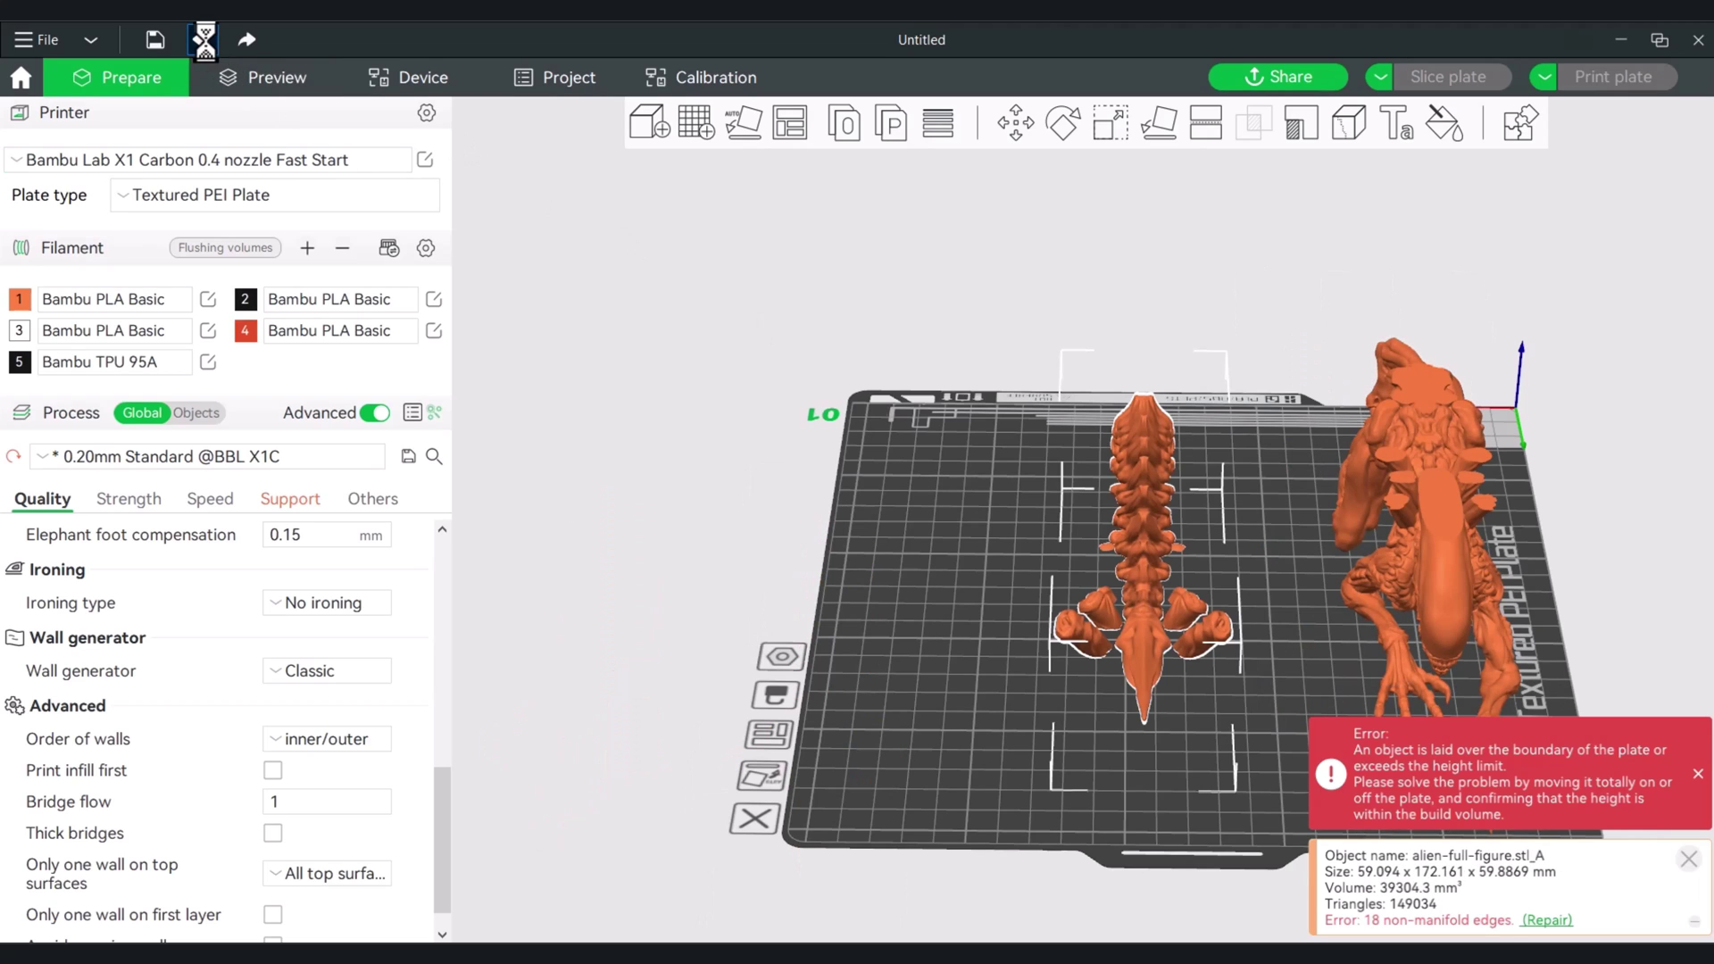
click(200, 39)
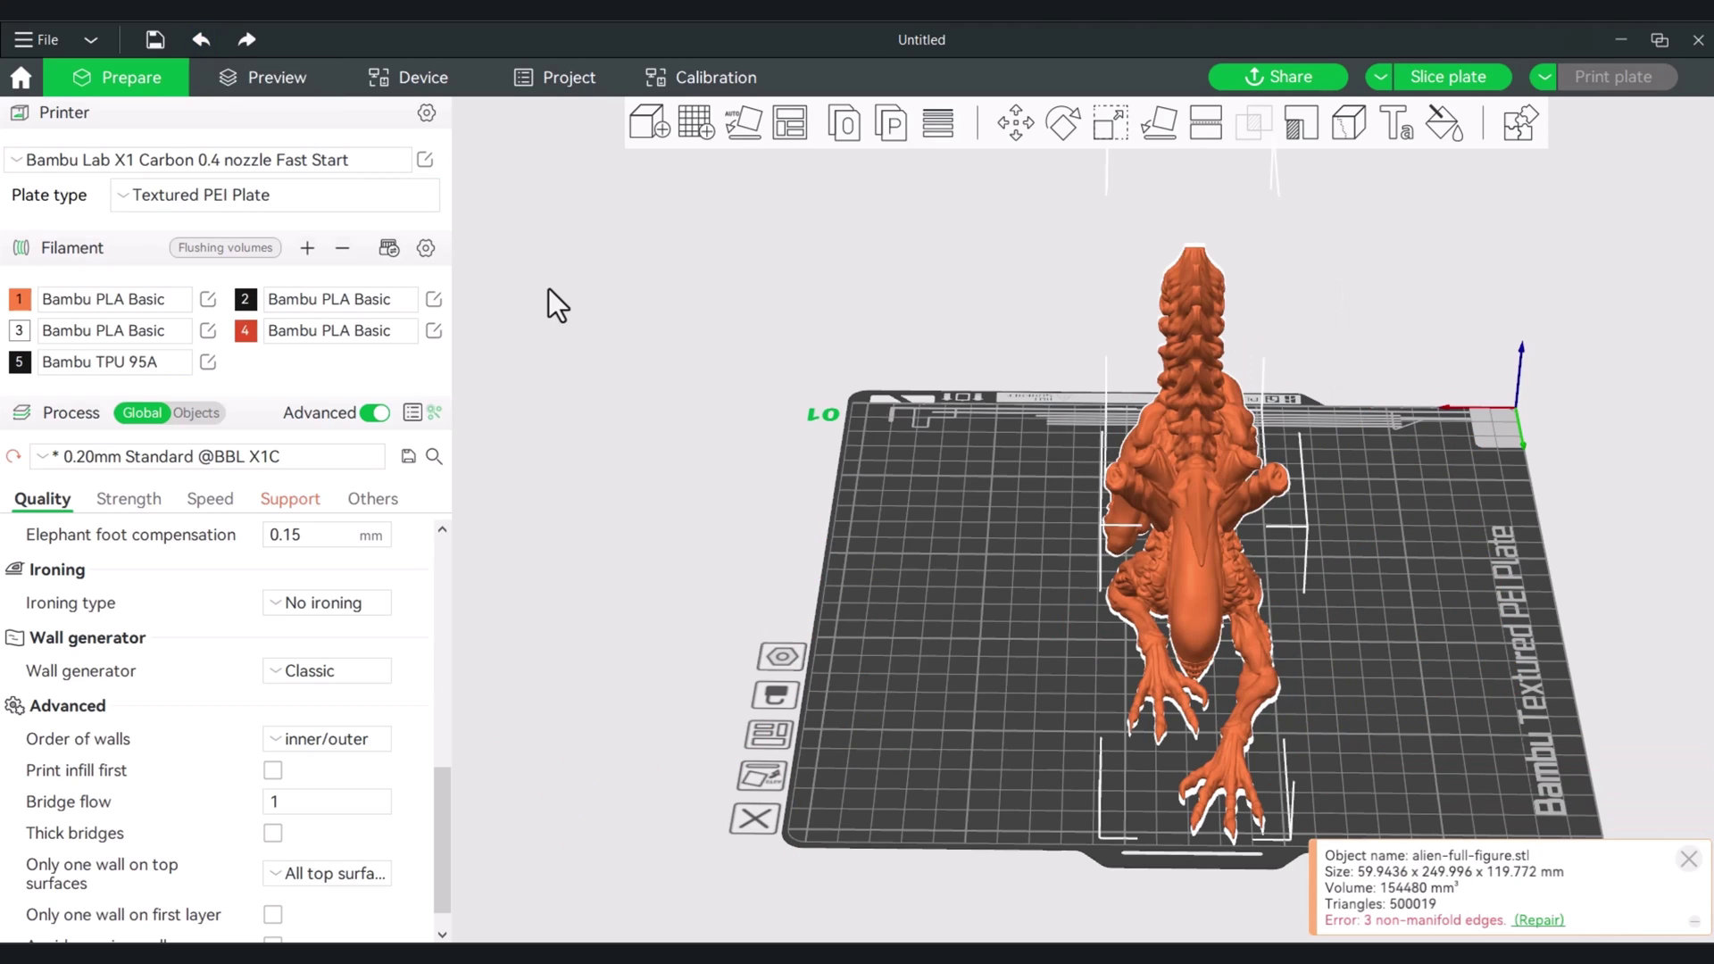
Start another planar cut on the whole figure and raise the cutting plane to a height of 67.56.
drag(934, 518, 1153, 671)
scroll(1201, 505, up, 3)
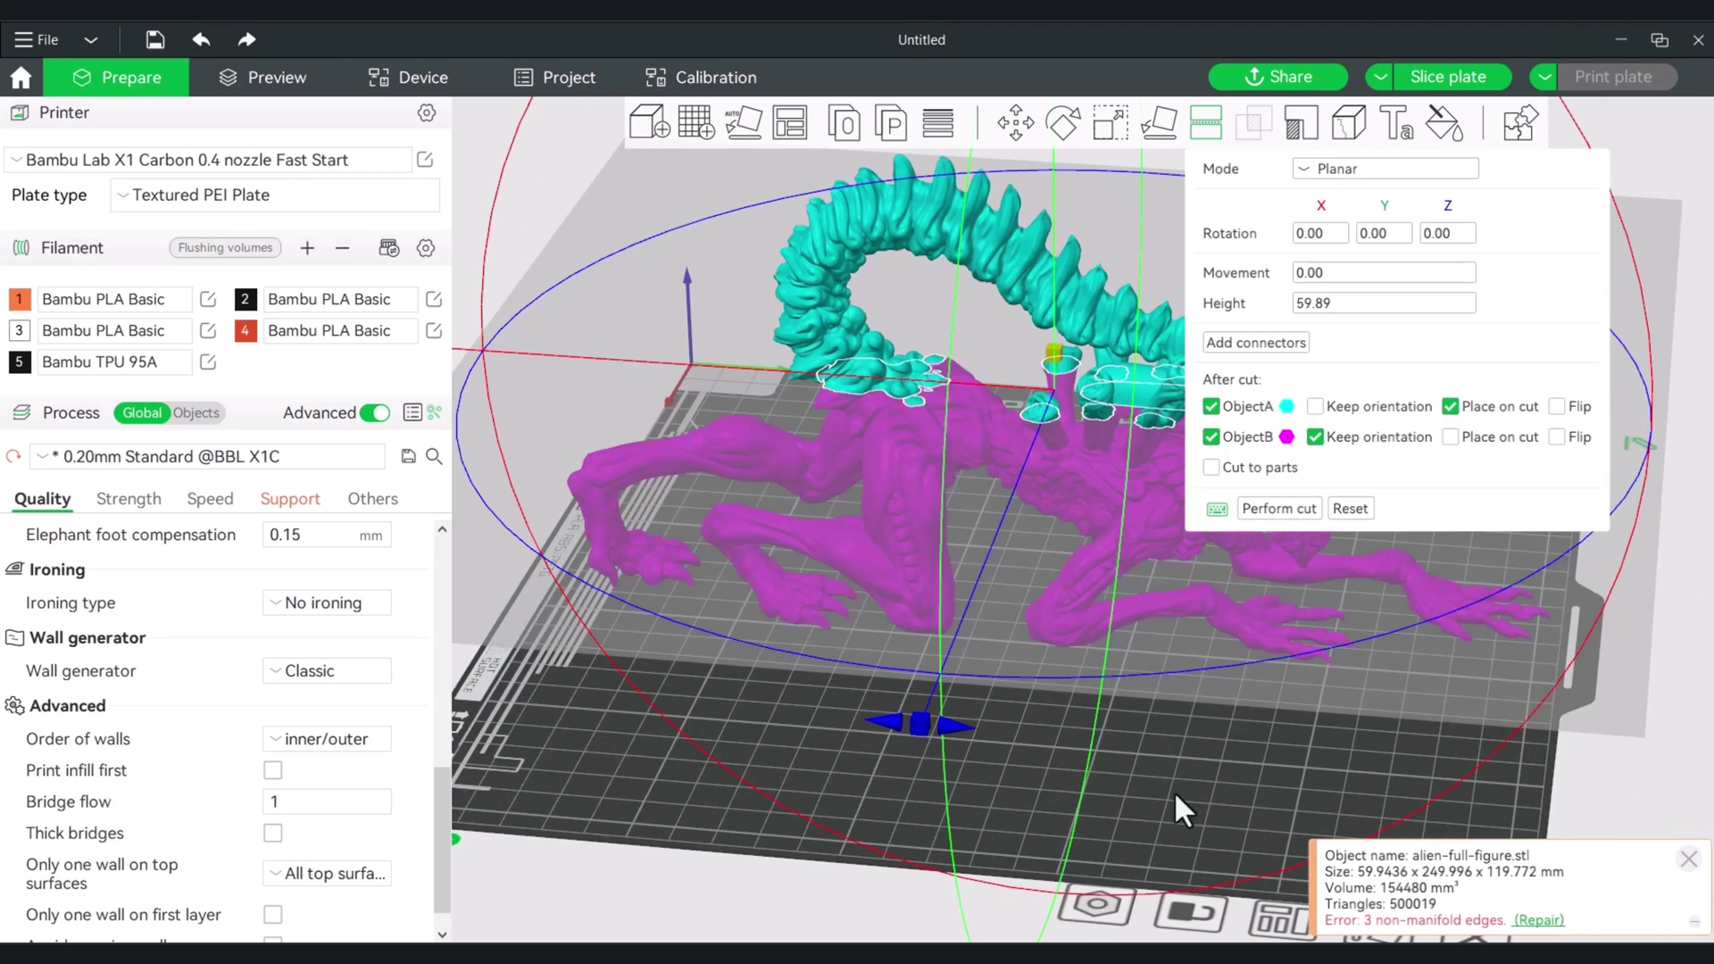
drag(1055, 357, 860, 777)
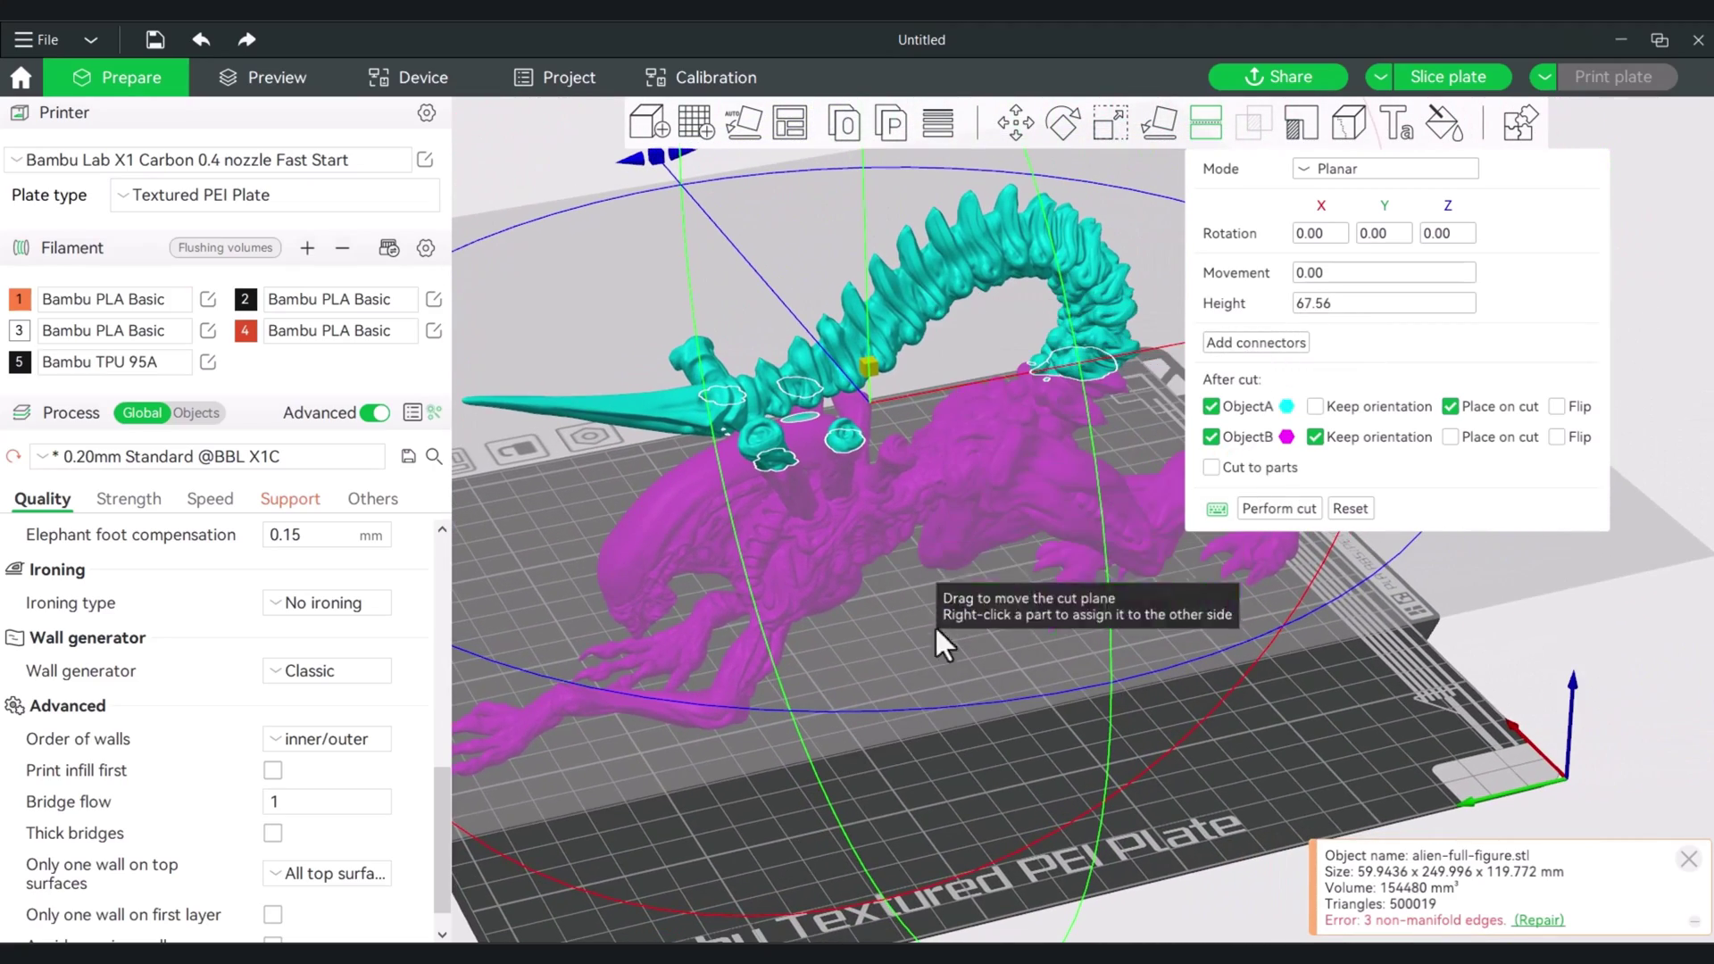
scroll(946, 762, up, 2)
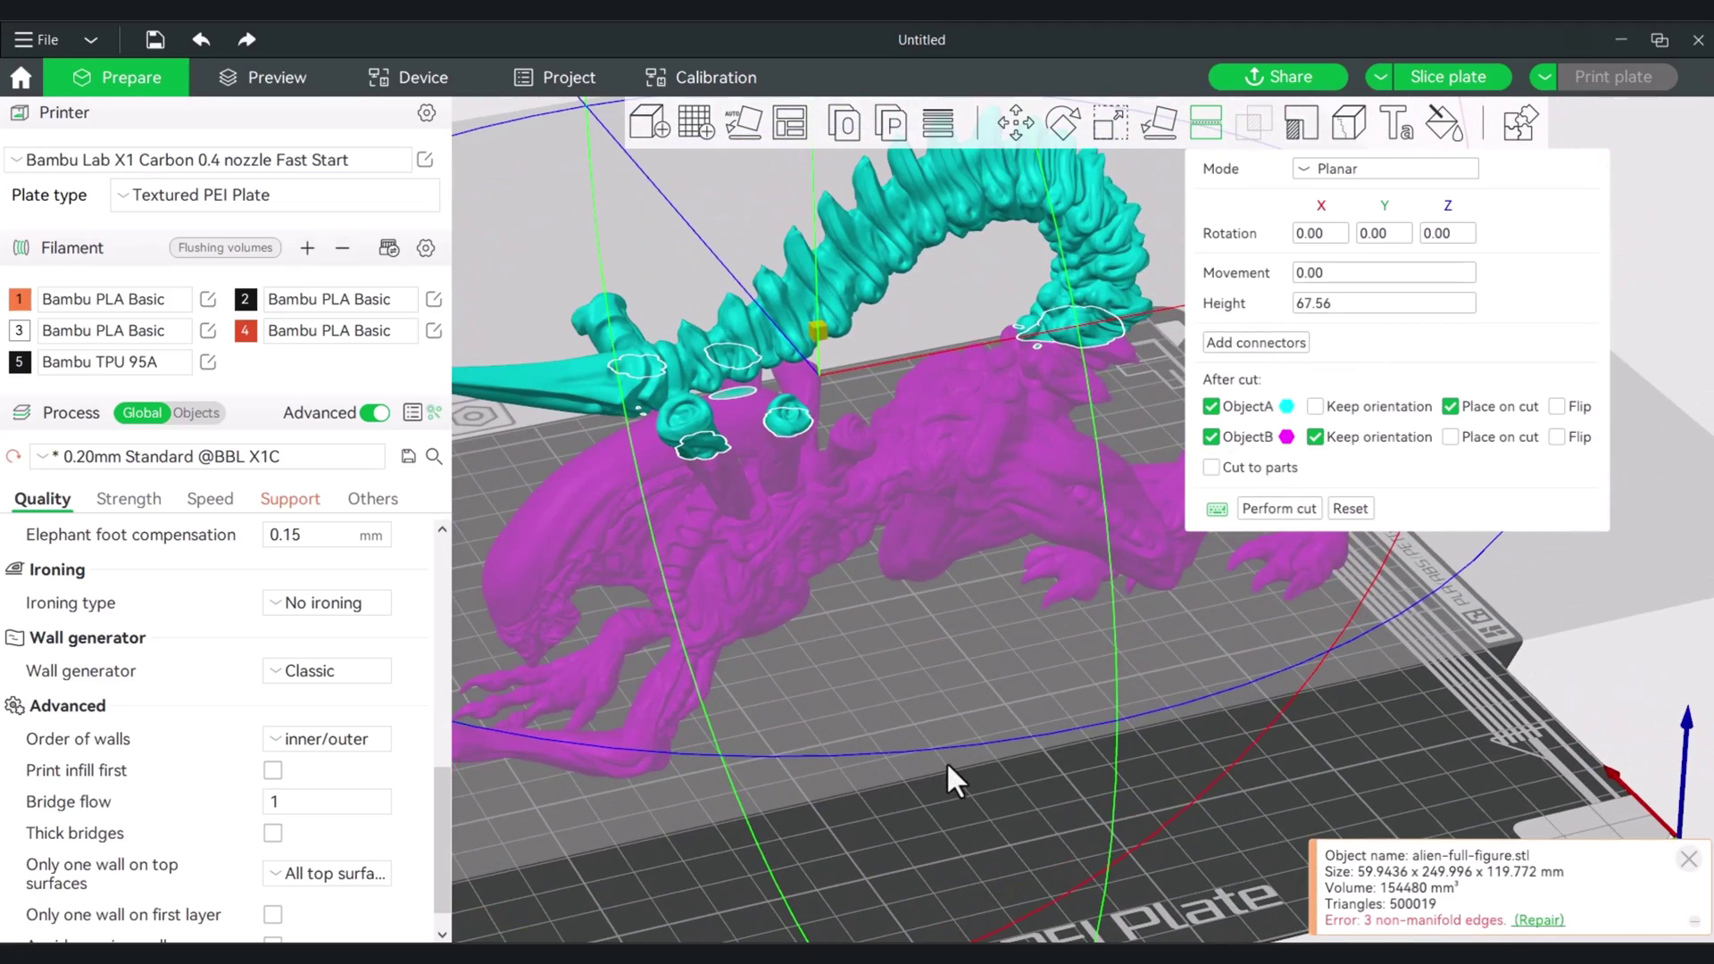
Assign the tips of the back tubes above the cutting plane to the body's side, leaving only the tail on Object A.
right_click(786, 415)
right_click(689, 433)
drag(861, 837, 1028, 859)
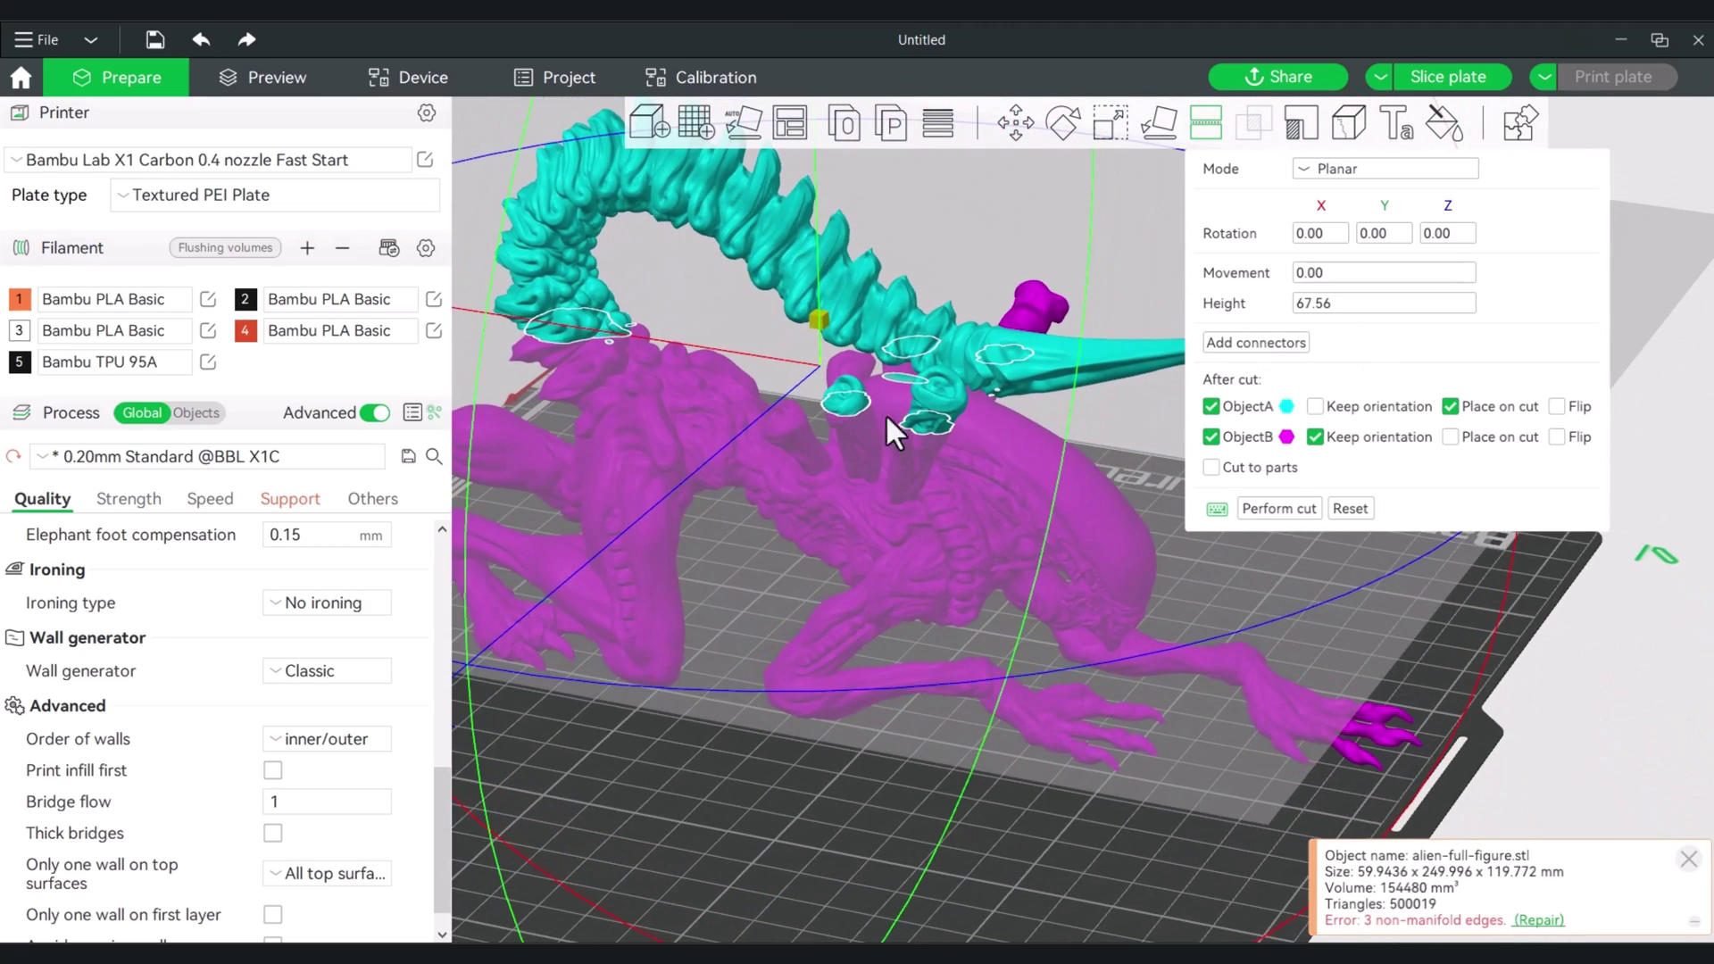
right_click(930, 405)
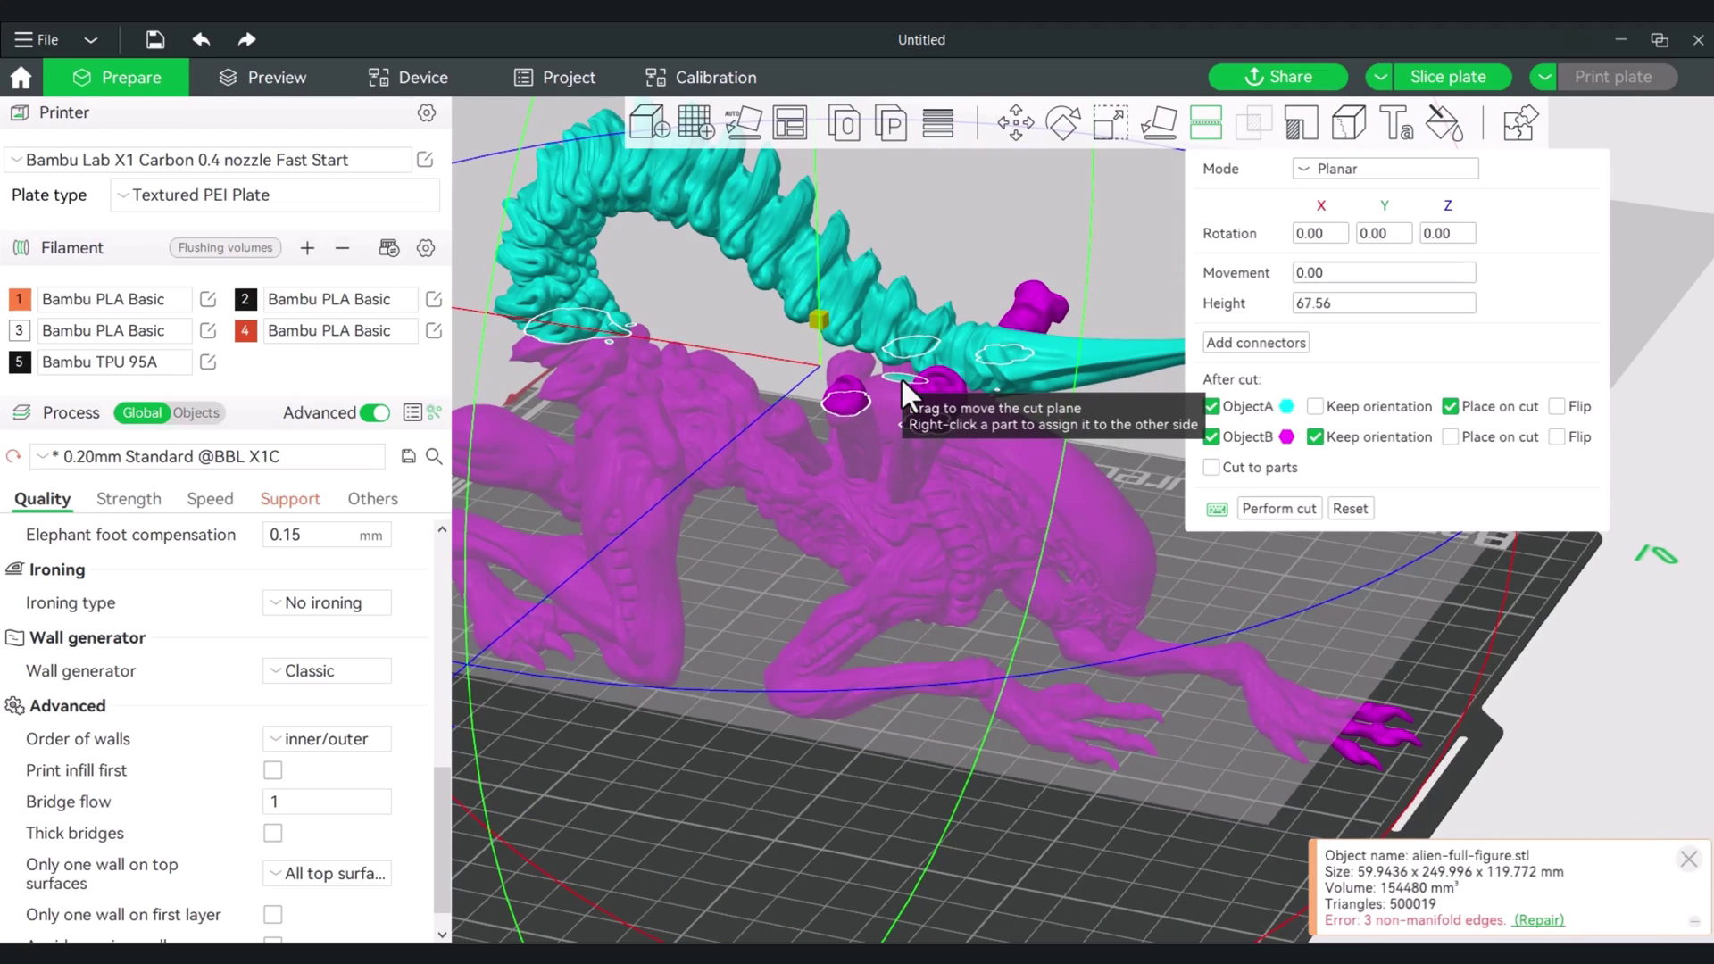
drag(861, 790, 1055, 603)
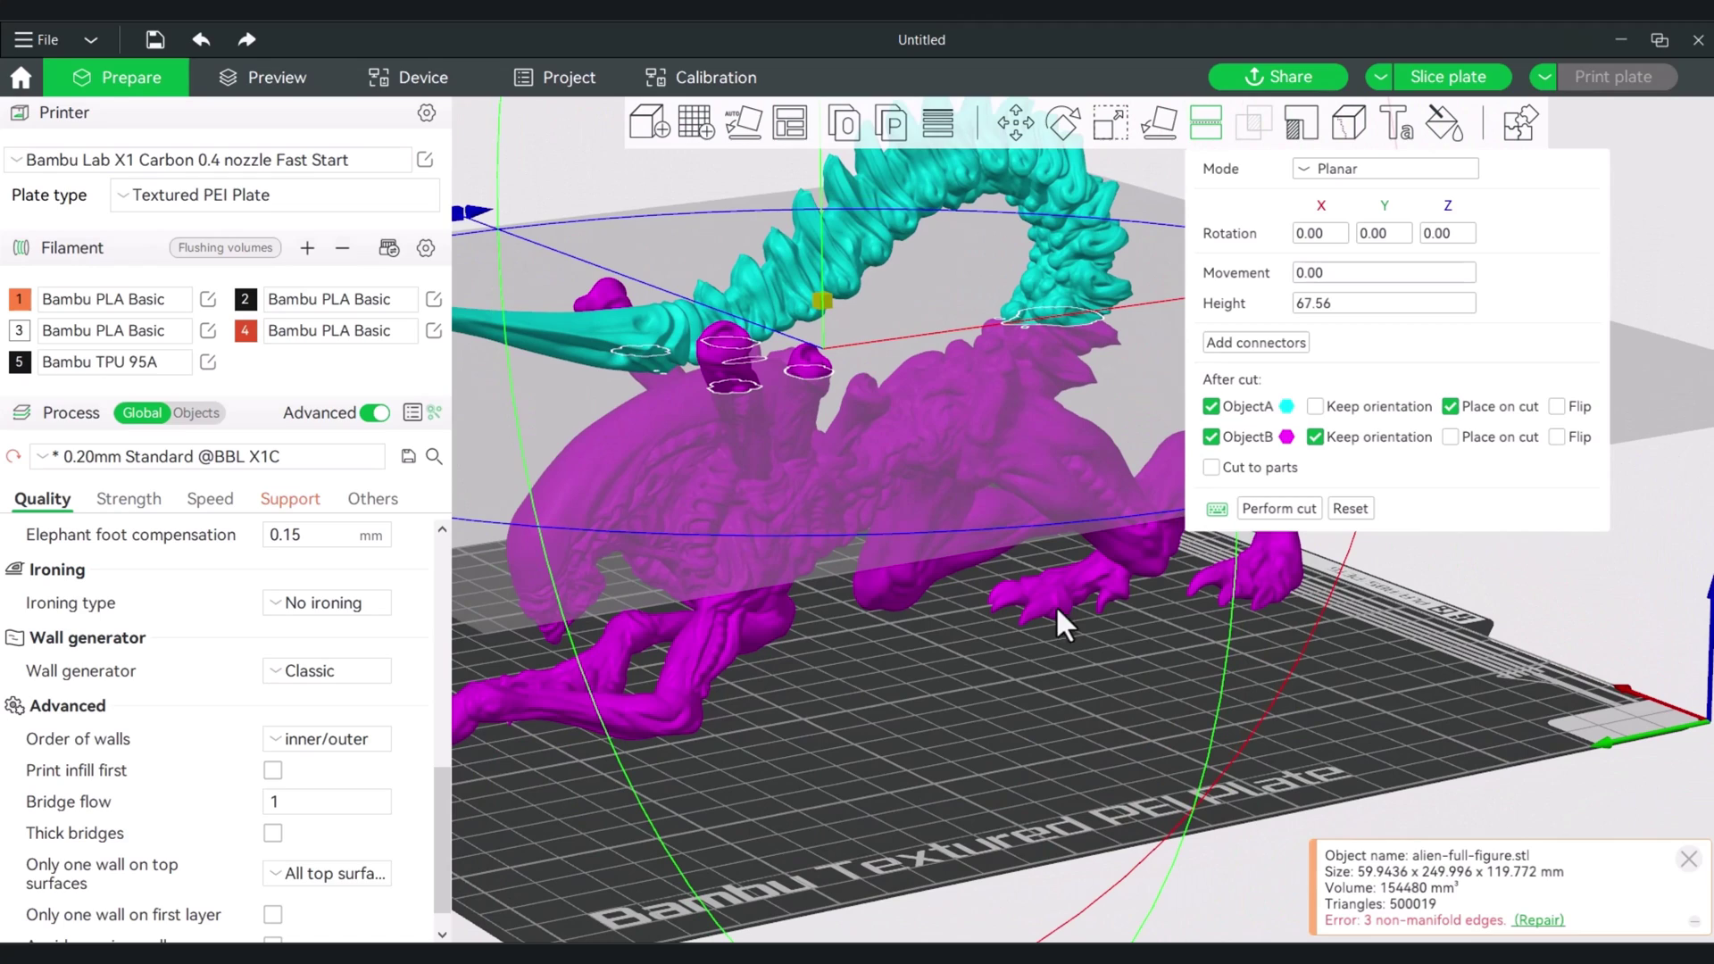
Perform the planar cut without repairing the non-manifold edges and view the resulting tail and body pieces.
click(1279, 509)
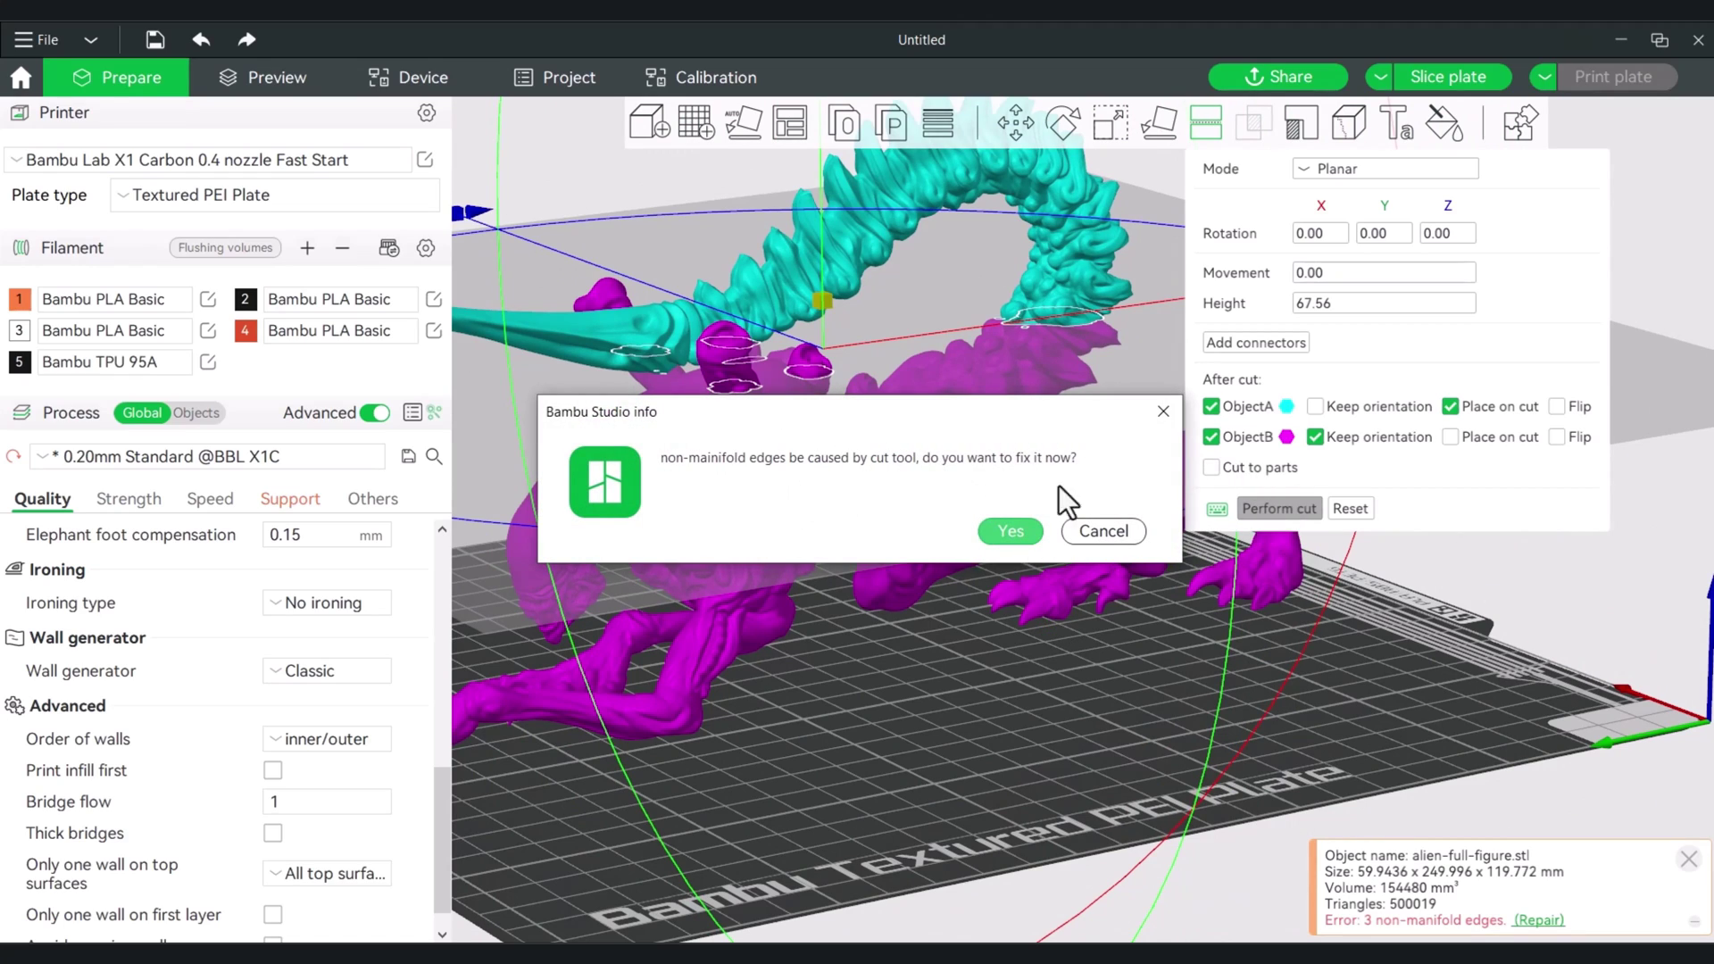
click(1110, 532)
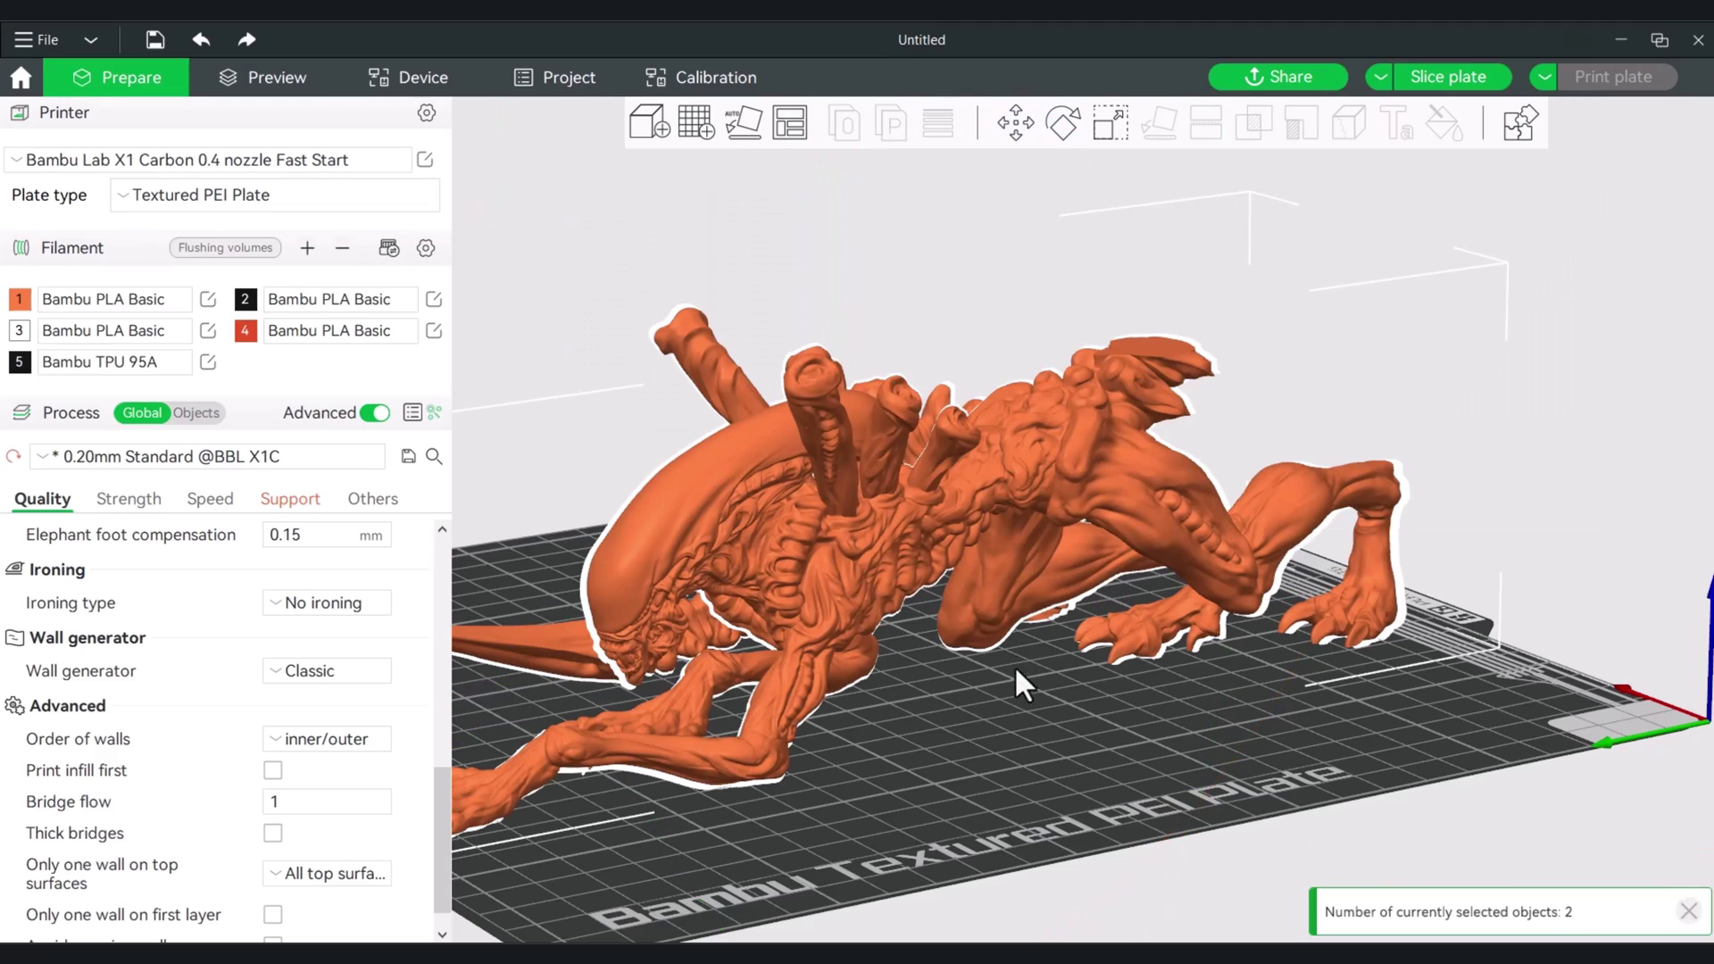
drag(951, 752, 1052, 768)
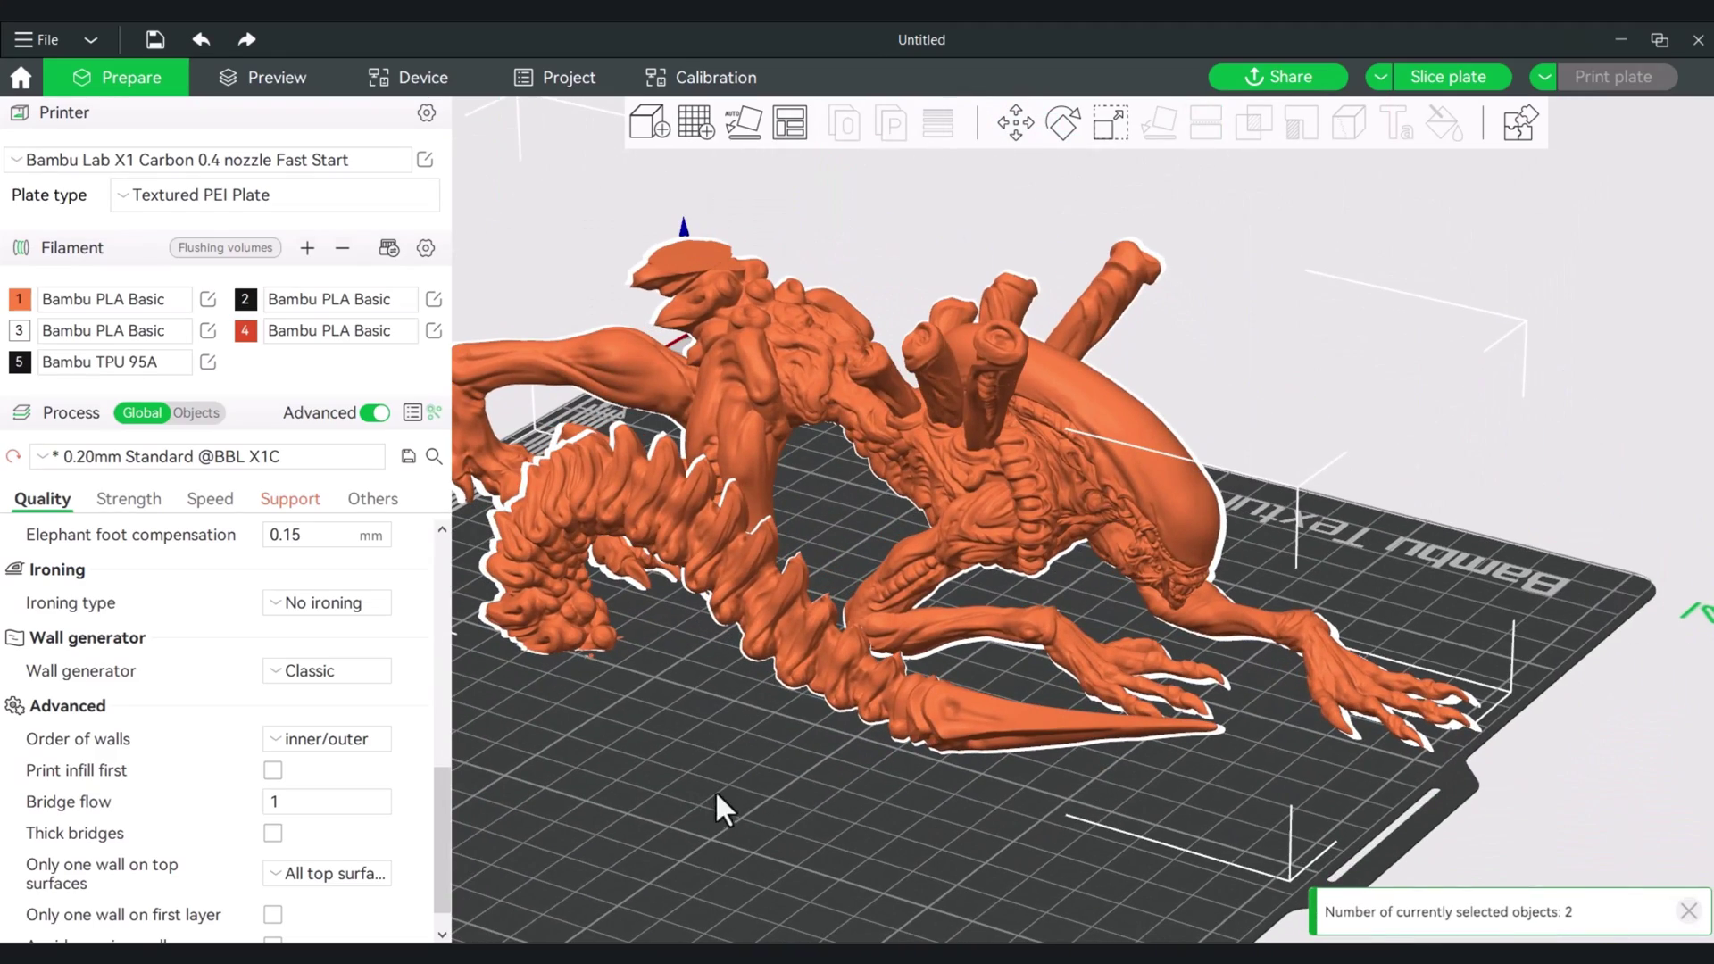
right_drag(715, 790, 897, 660)
Move the tail piece away from the body and inspect the body with its back tubes.
drag(945, 532, 936, 553)
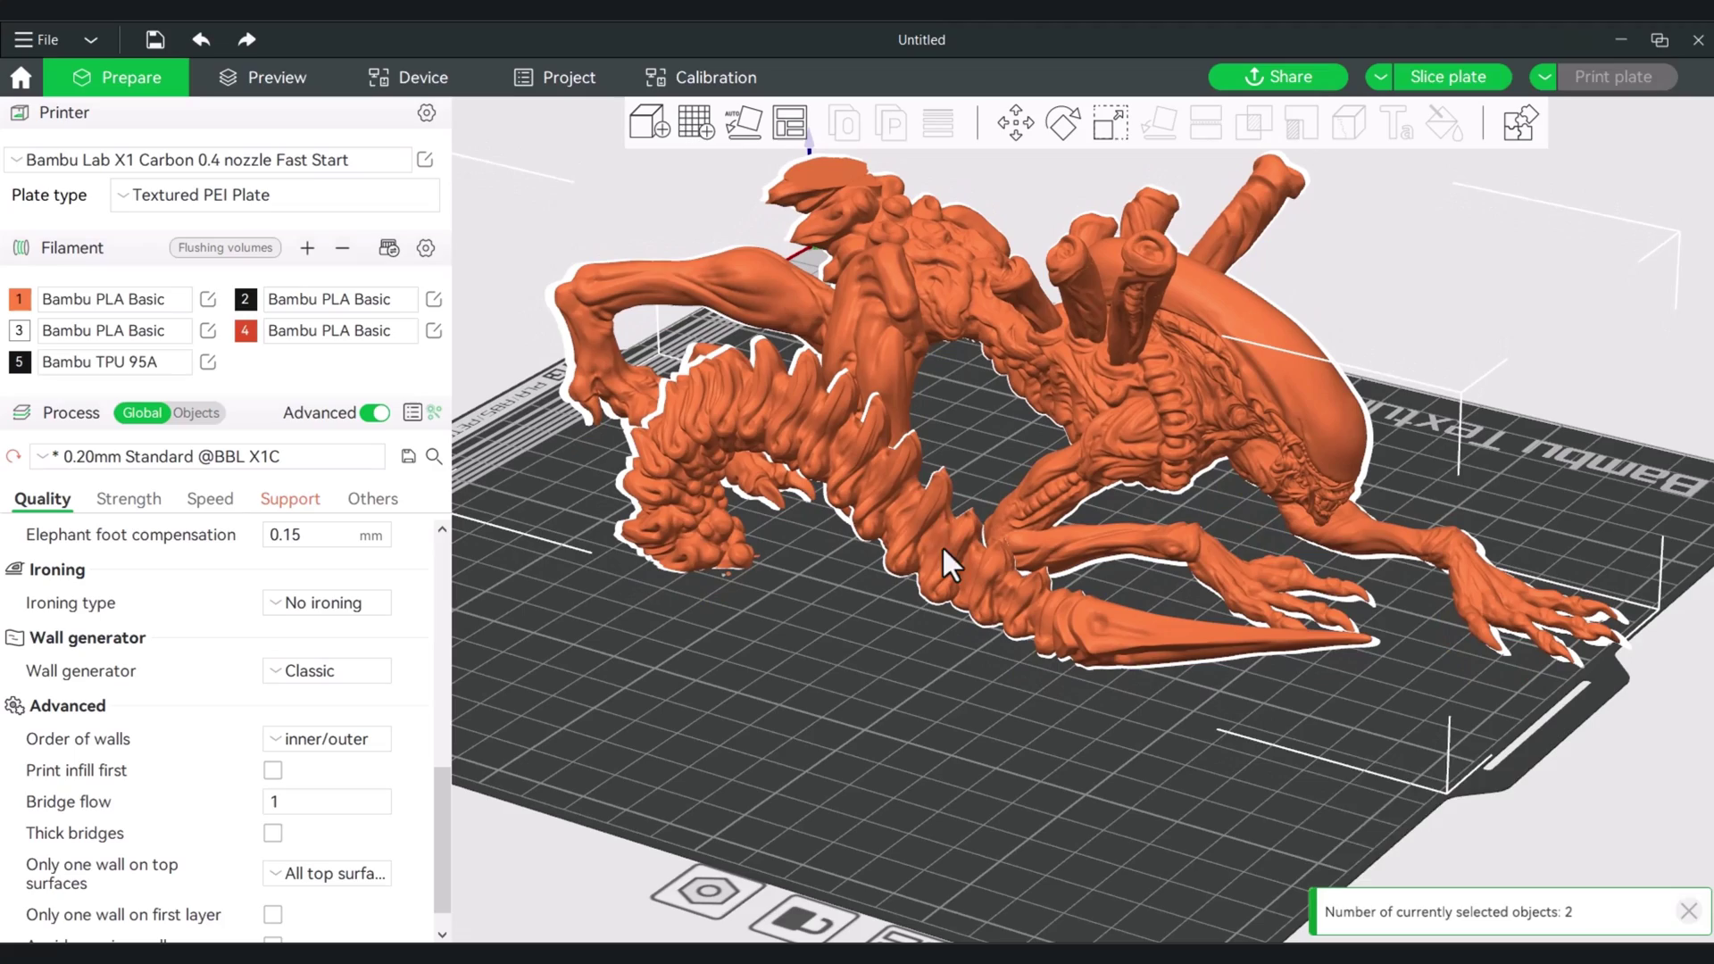
click(910, 560)
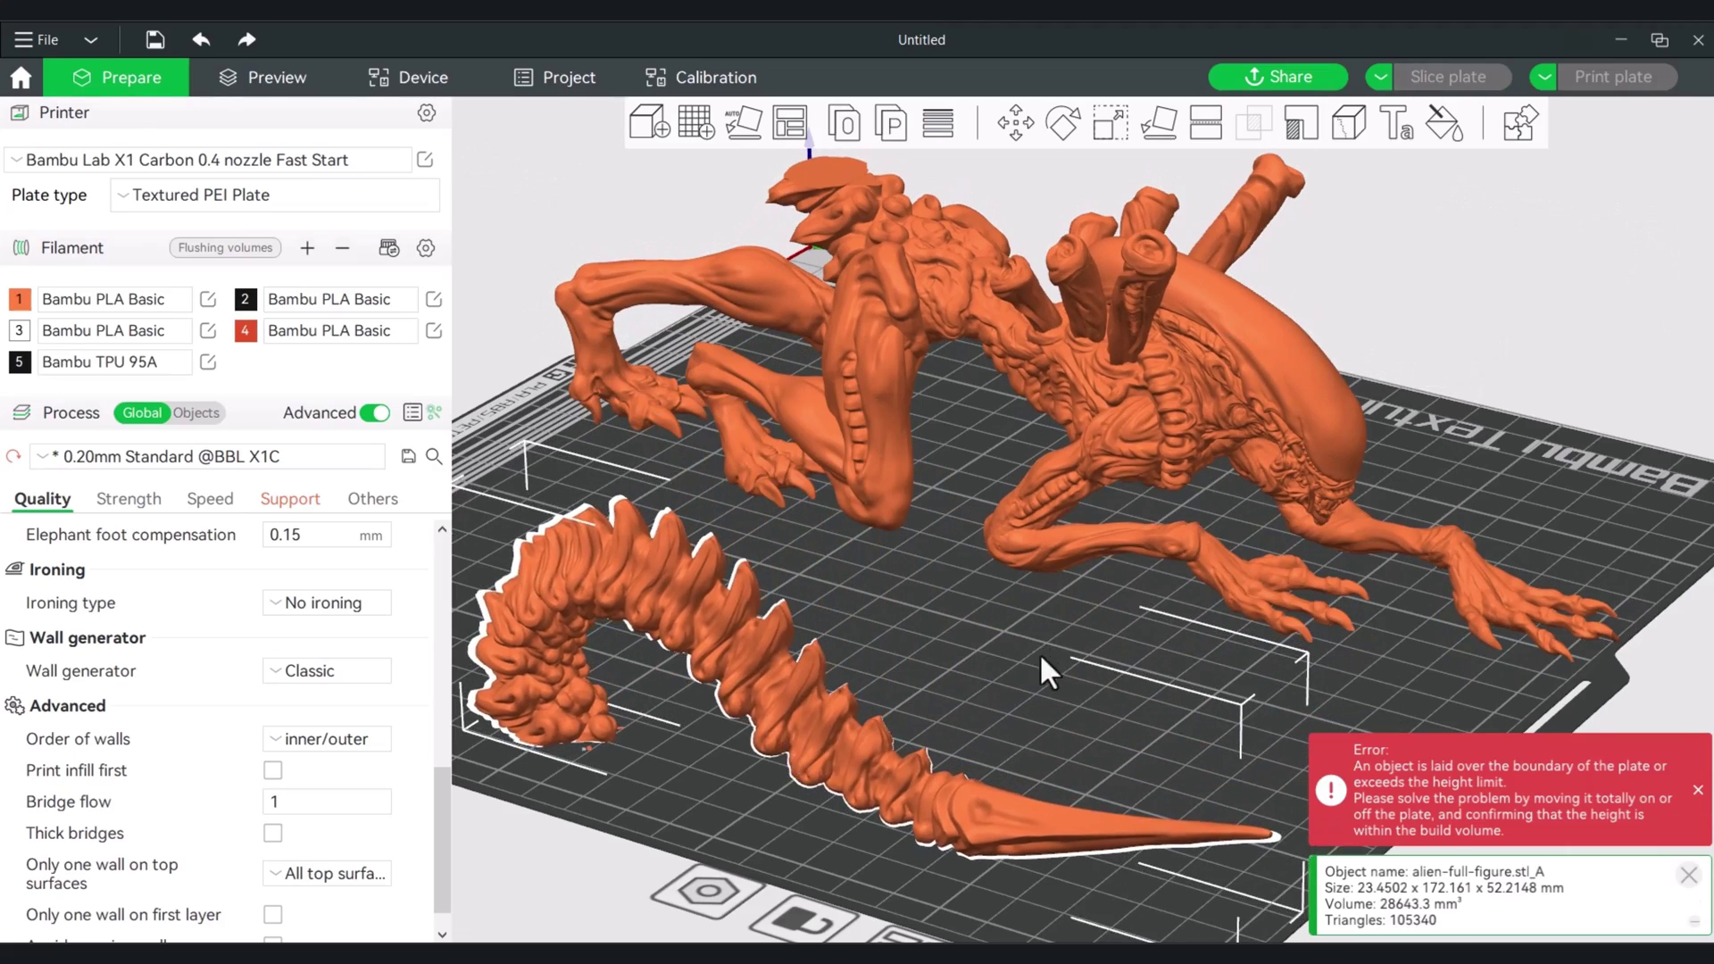
drag(1038, 652, 1246, 443)
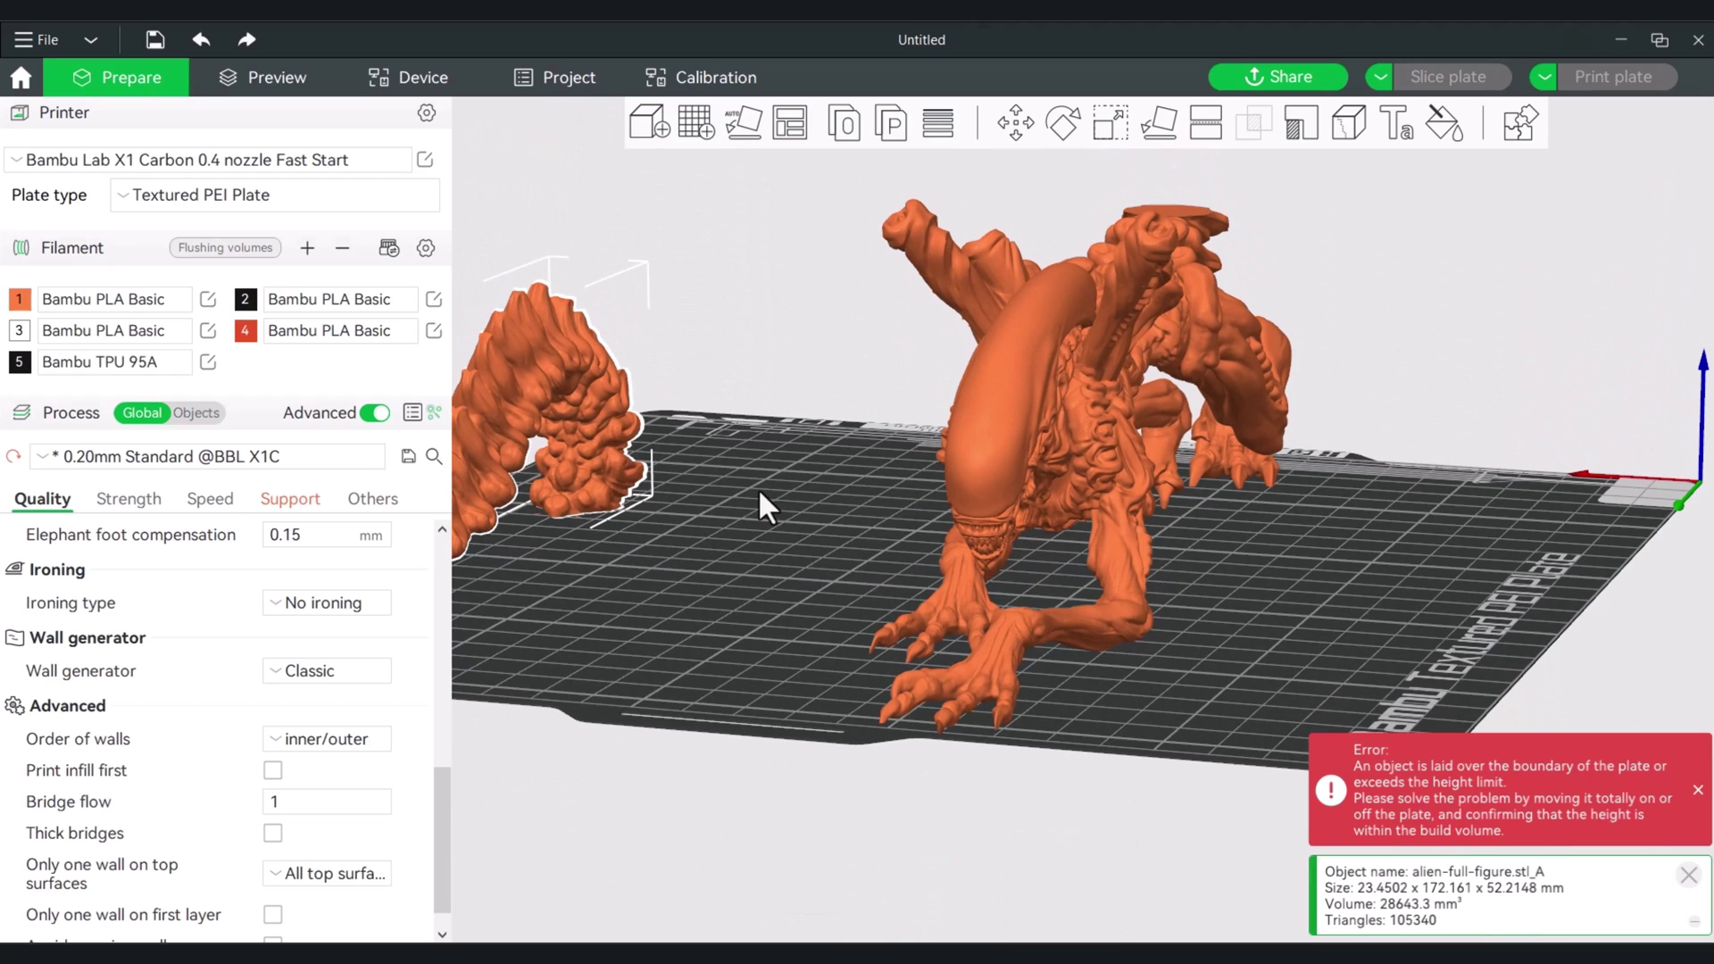
drag(760, 494, 852, 494)
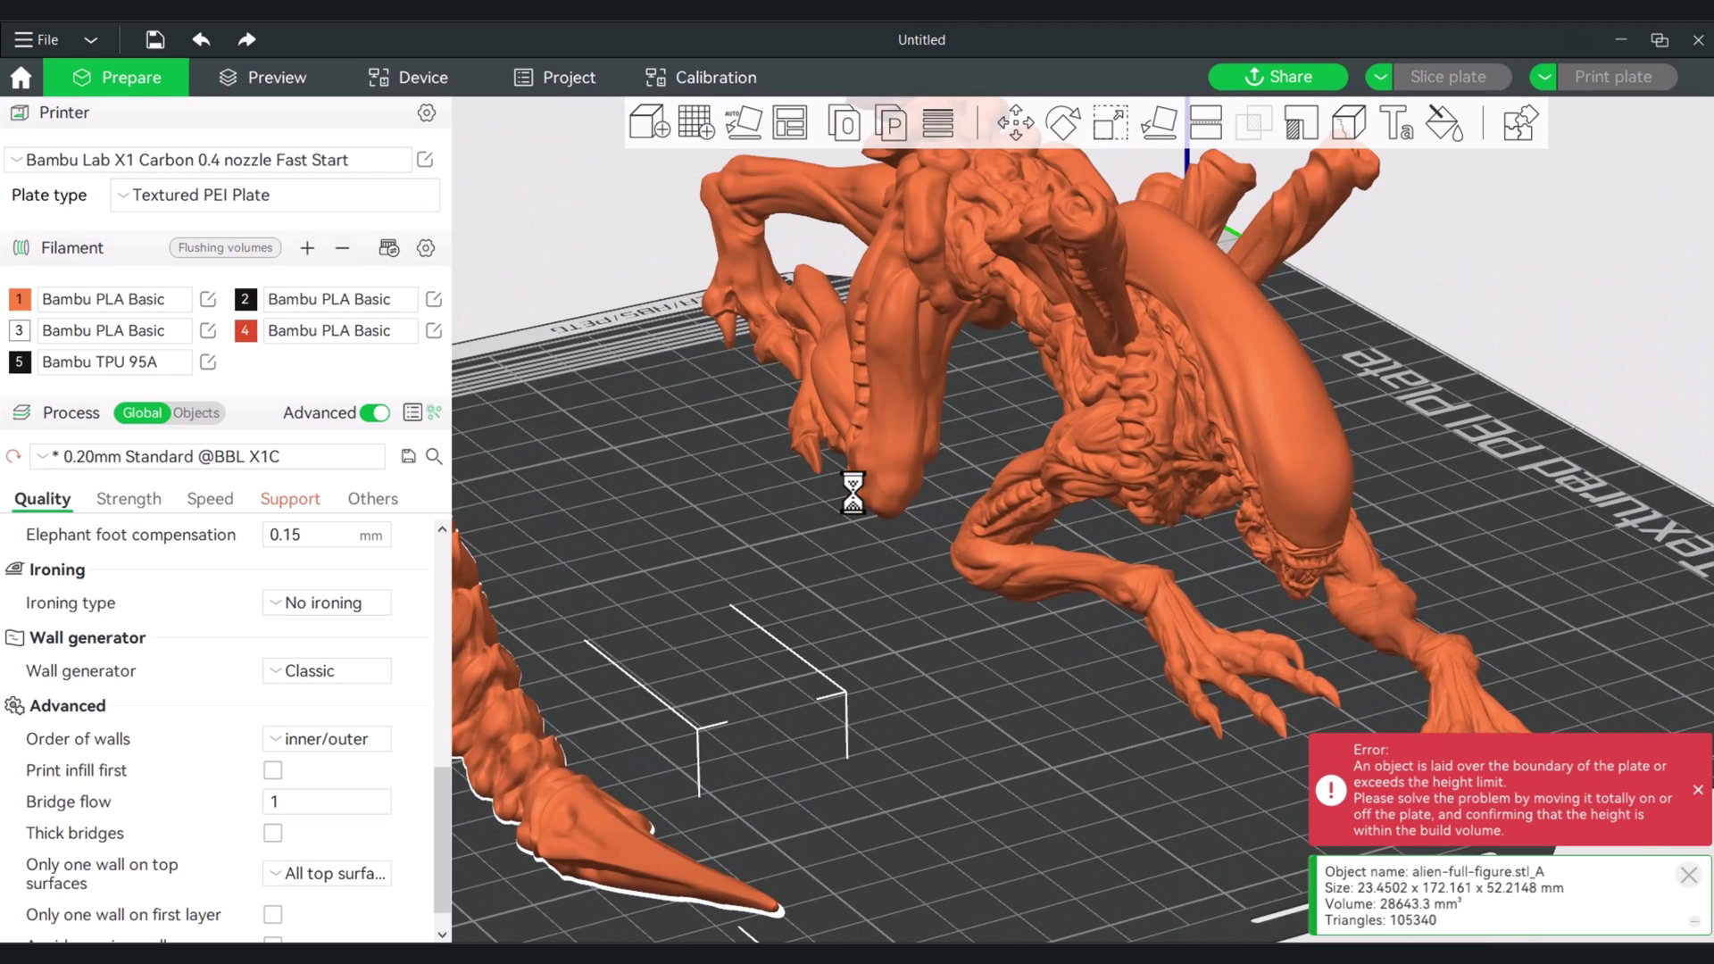
Undo the tail piece's move and the planar cut so the figure is whole again.
click(201, 39)
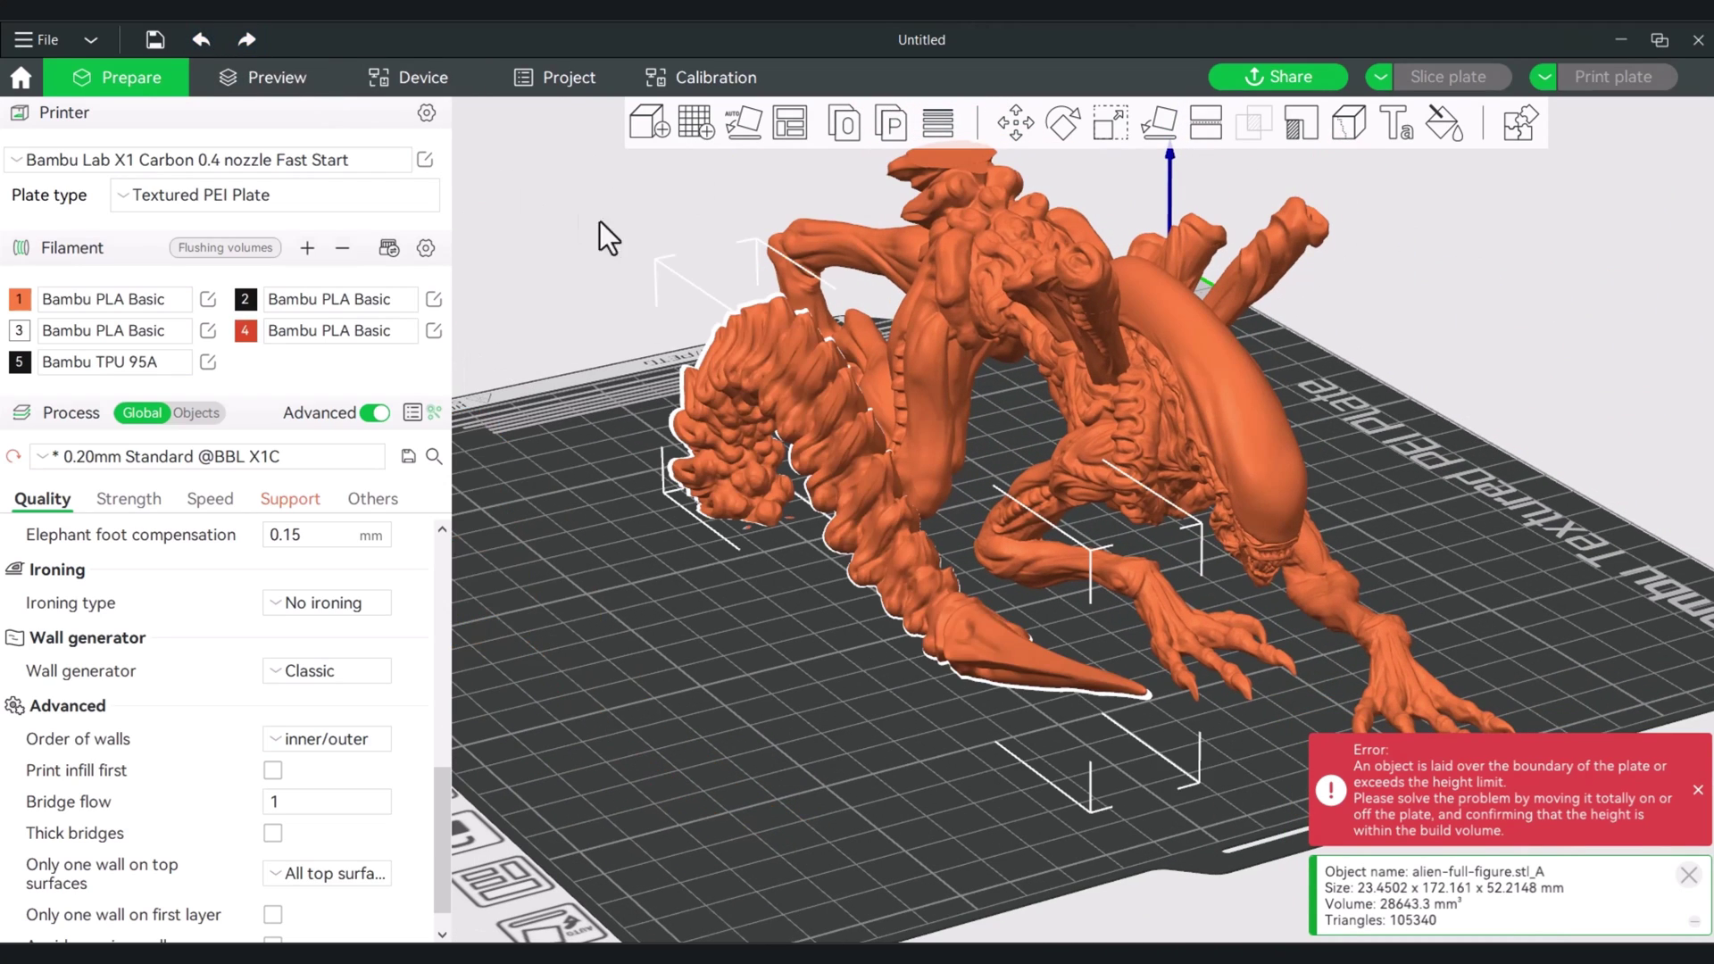
click(197, 38)
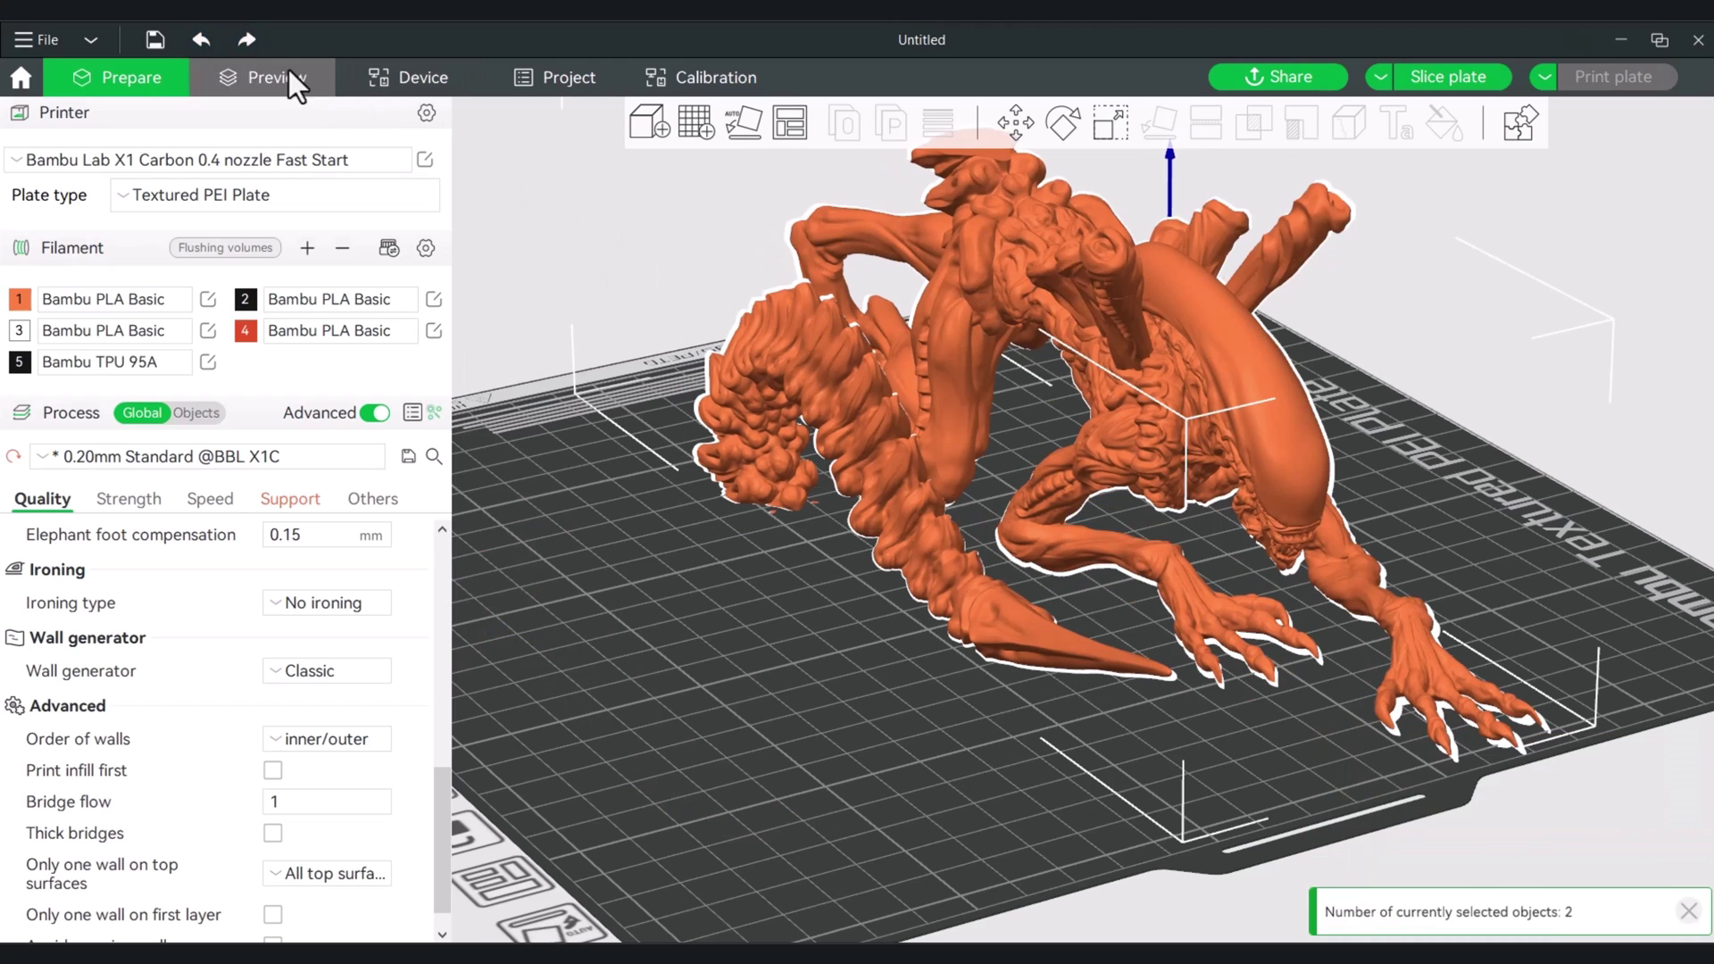
click(200, 39)
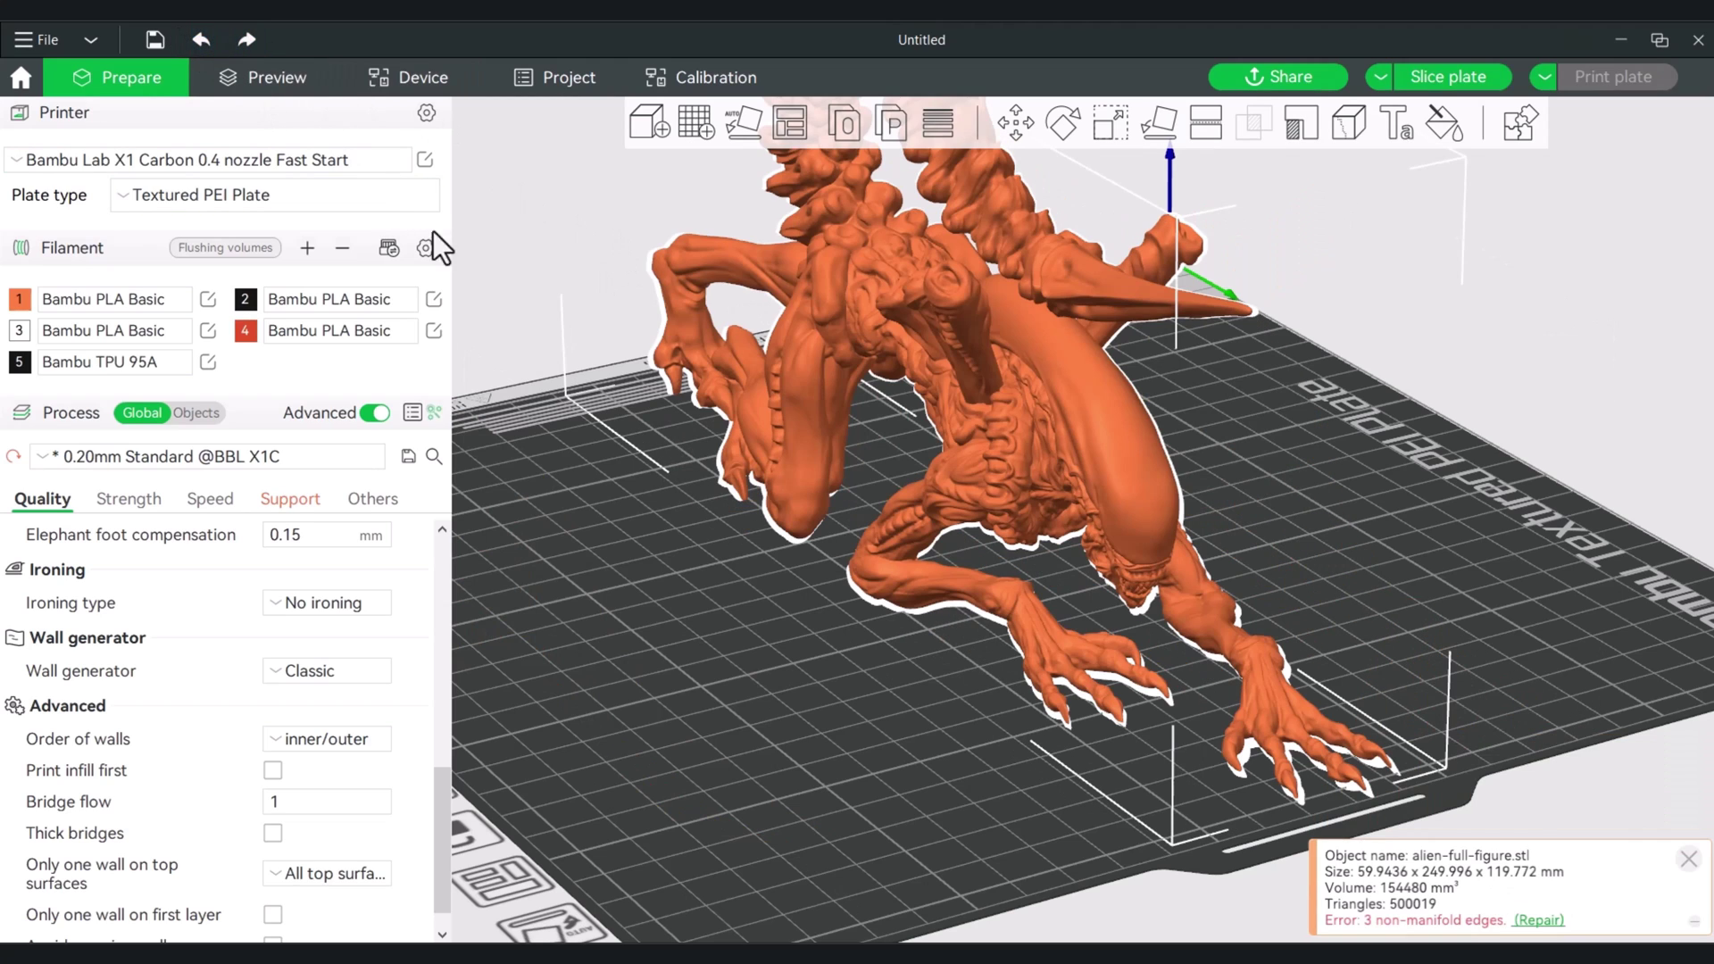
Start a new planar cut on the alien figure and position the cutting plane at a height of 66.99.
drag(753, 581, 813, 605)
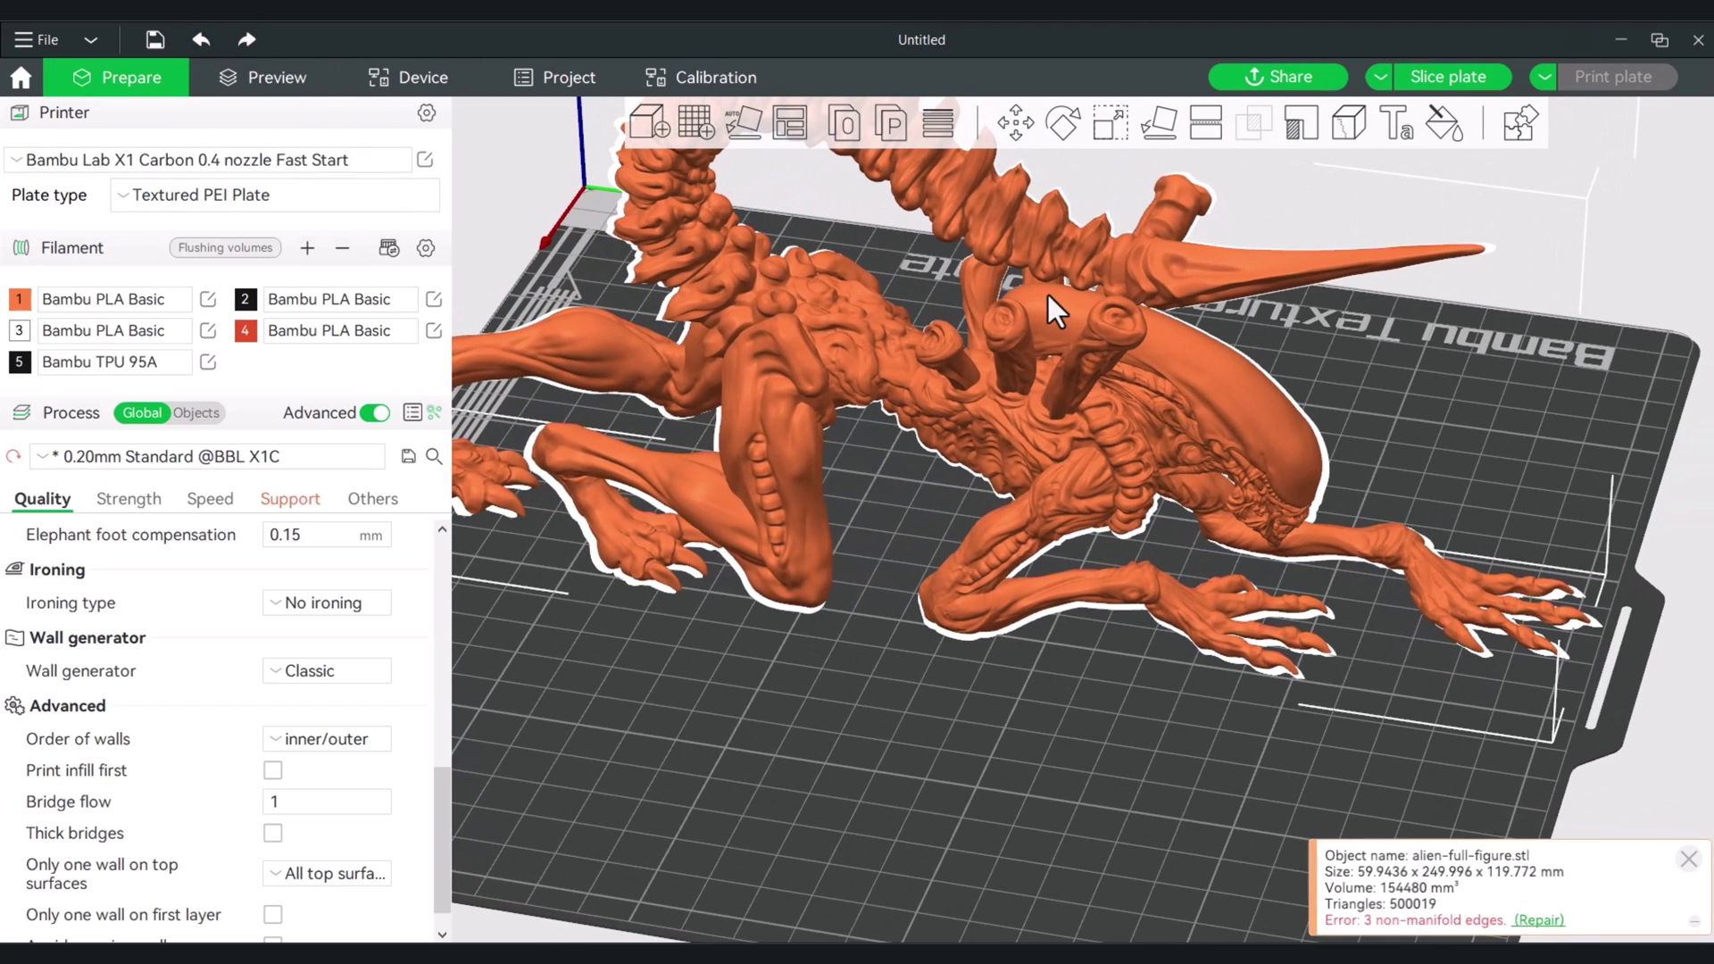
click(1203, 124)
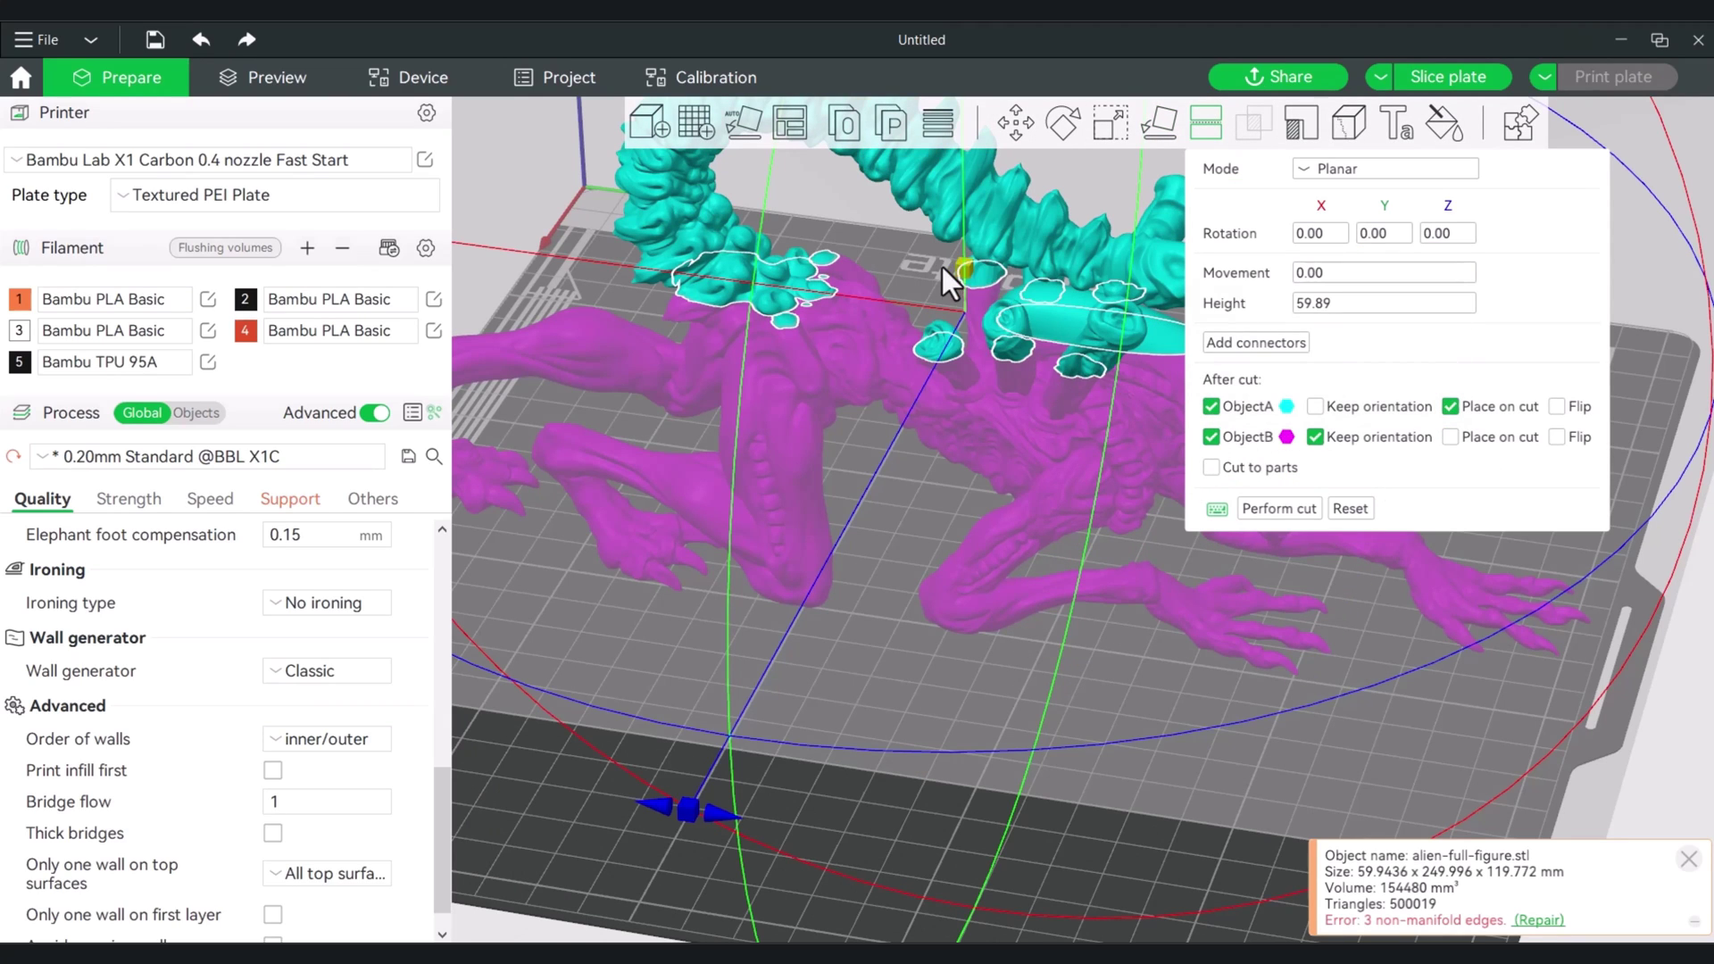
drag(961, 265, 969, 217)
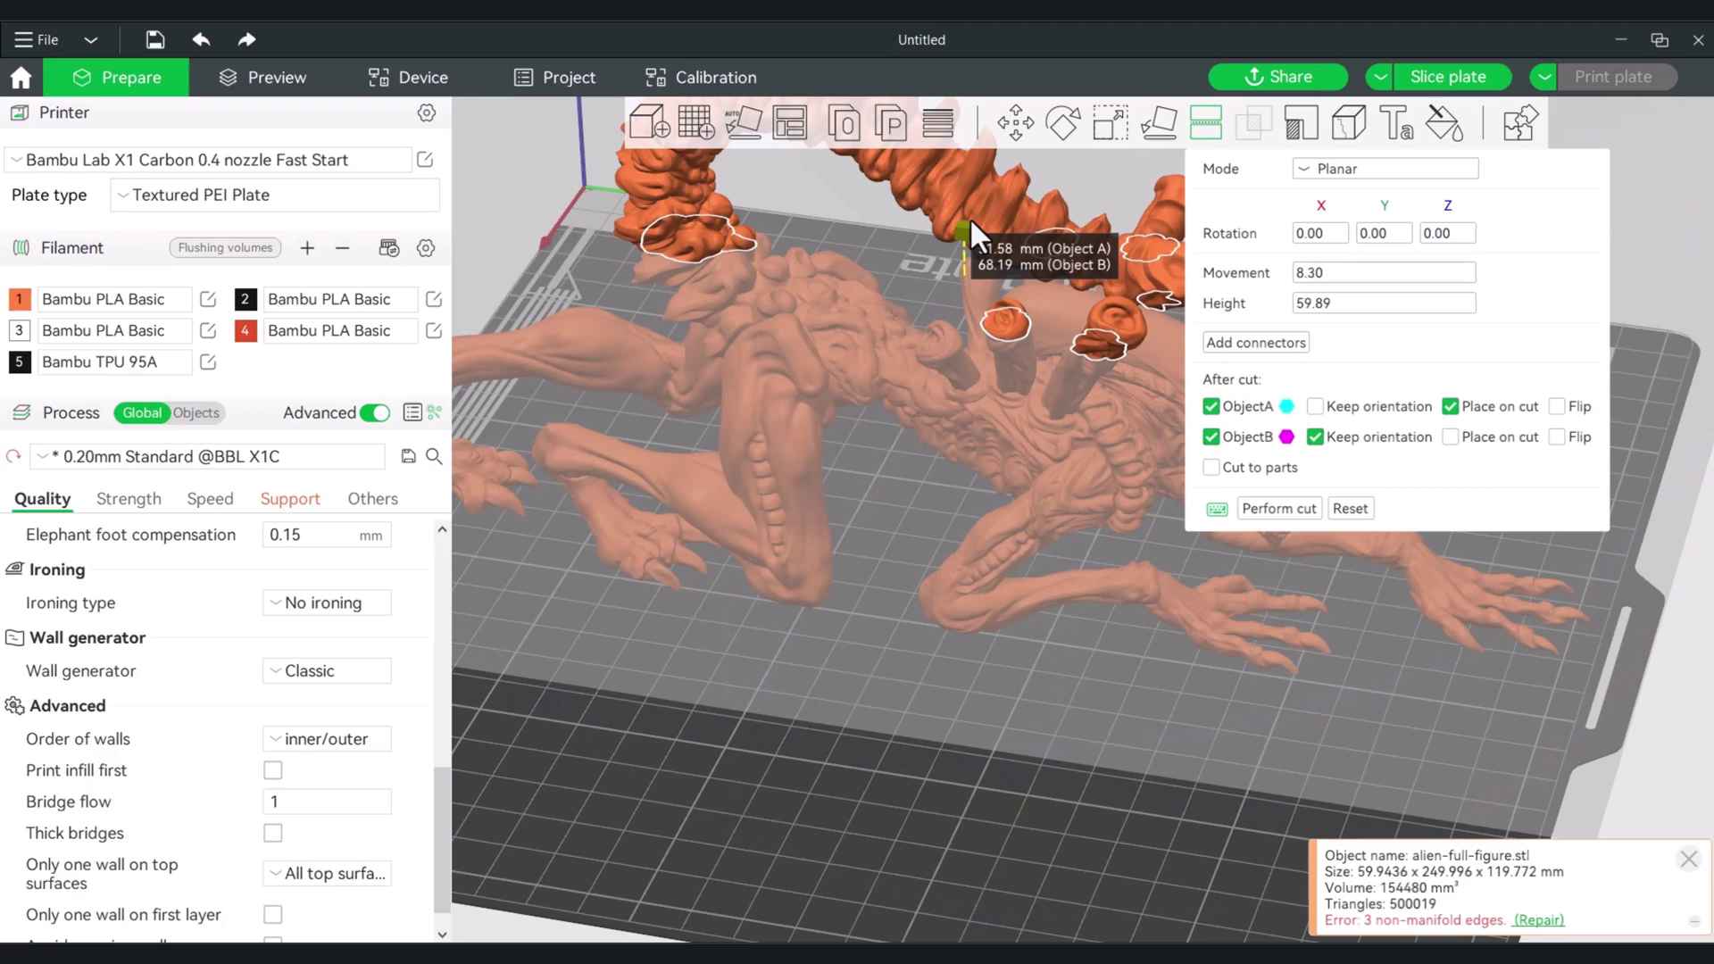
drag(930, 648, 817, 770)
scroll(764, 594, up, 5)
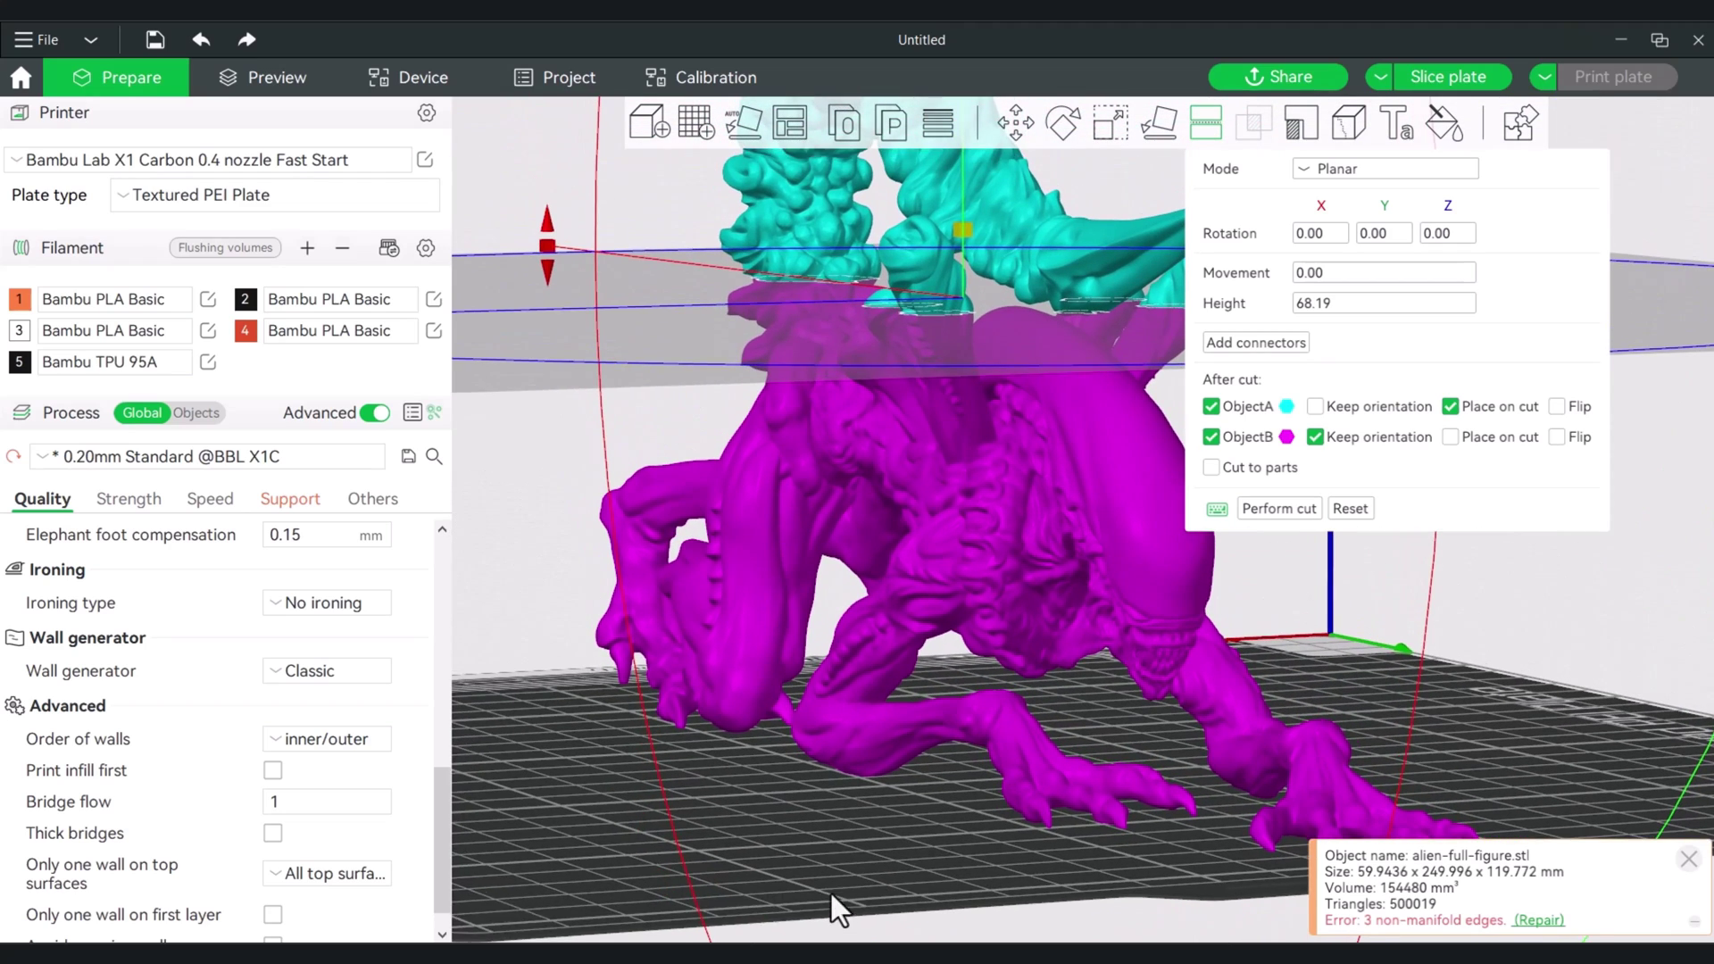
drag(964, 220, 964, 259)
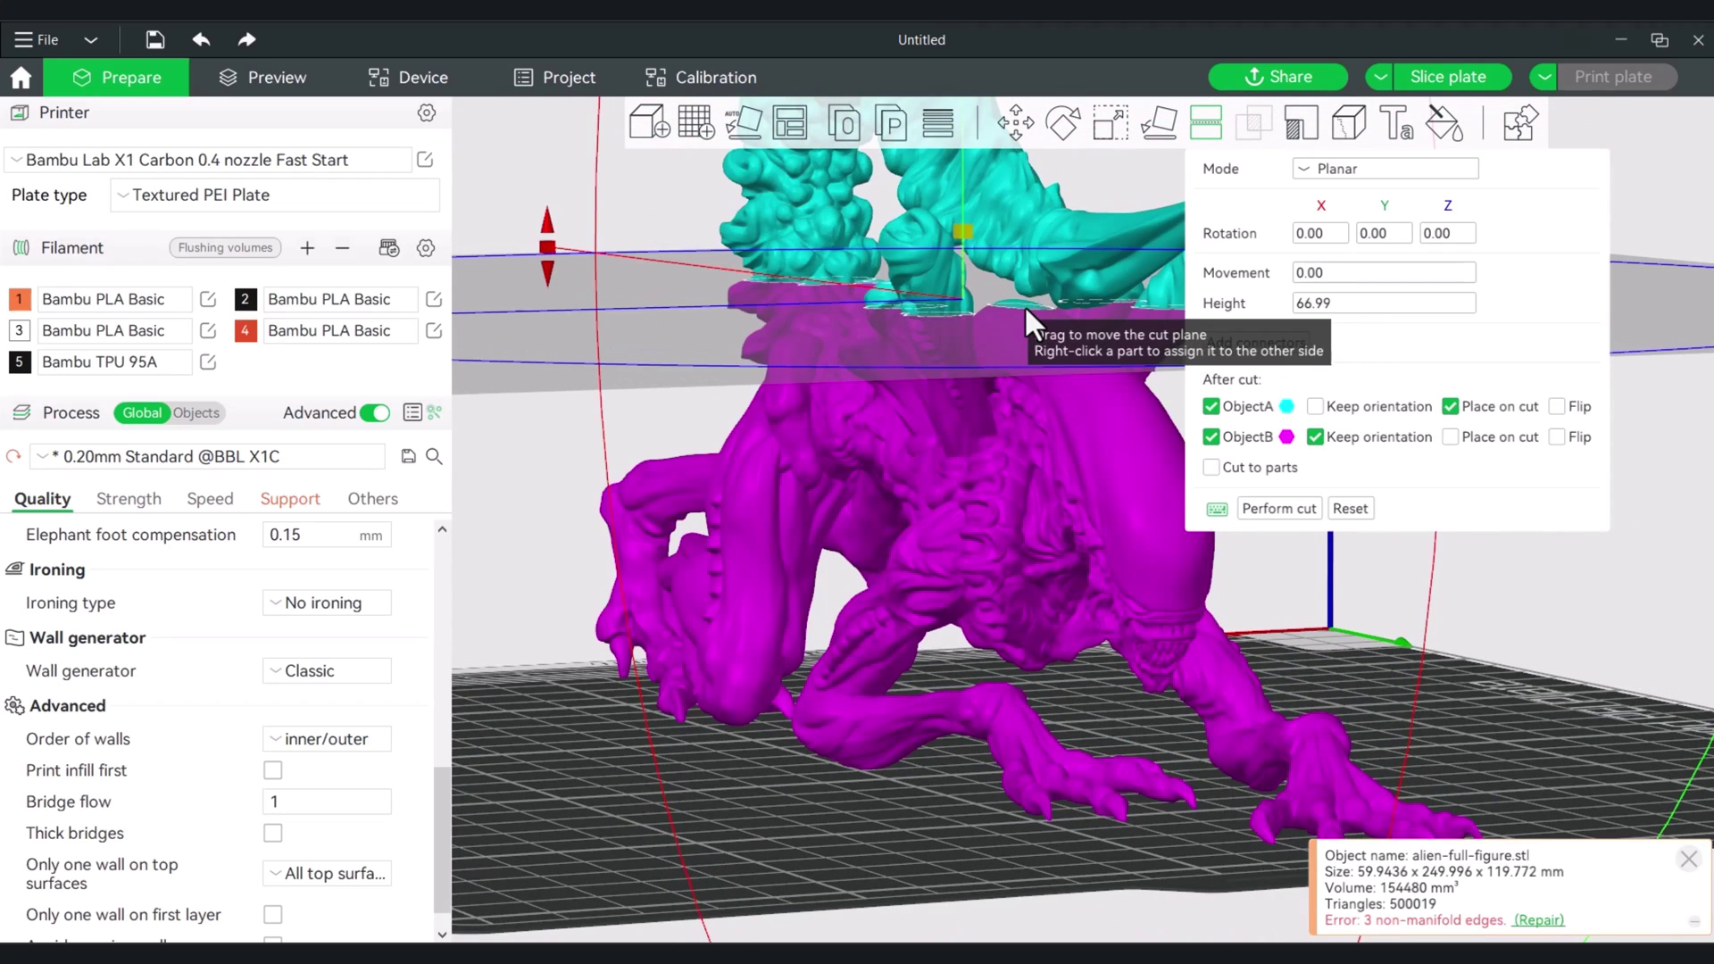
Reassign the back tube tips above the 66.99 cutting plane to Object B, on the body's side.
right_click(935, 280)
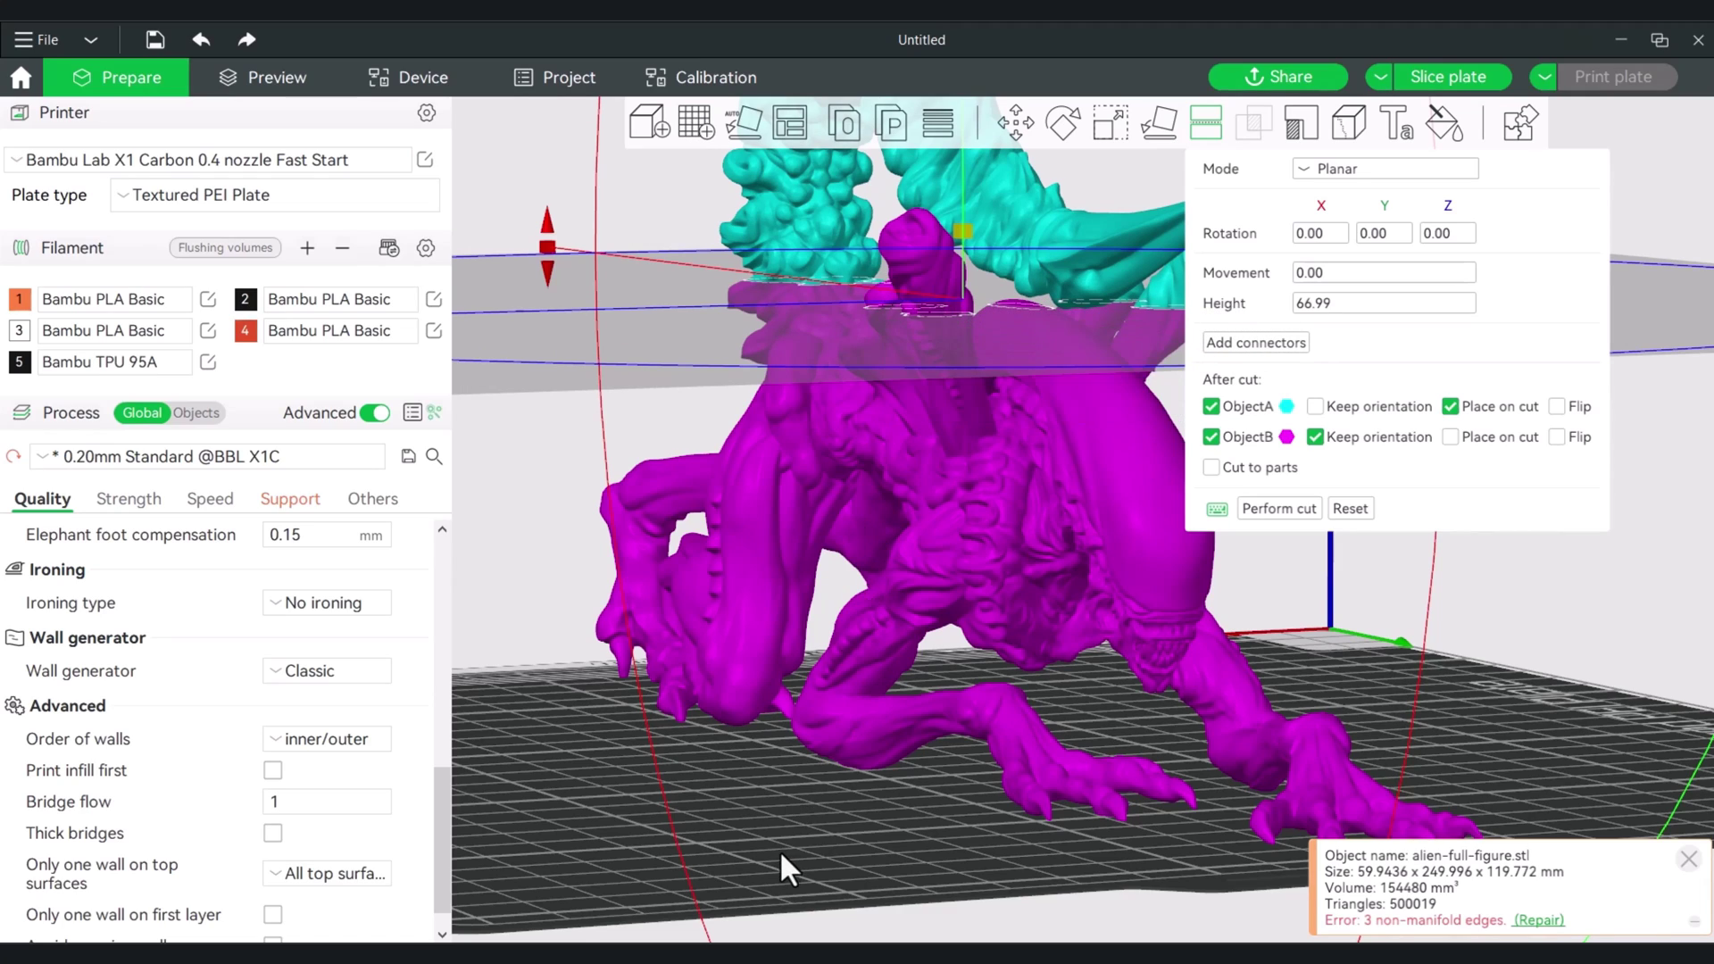
drag(779, 850, 778, 436)
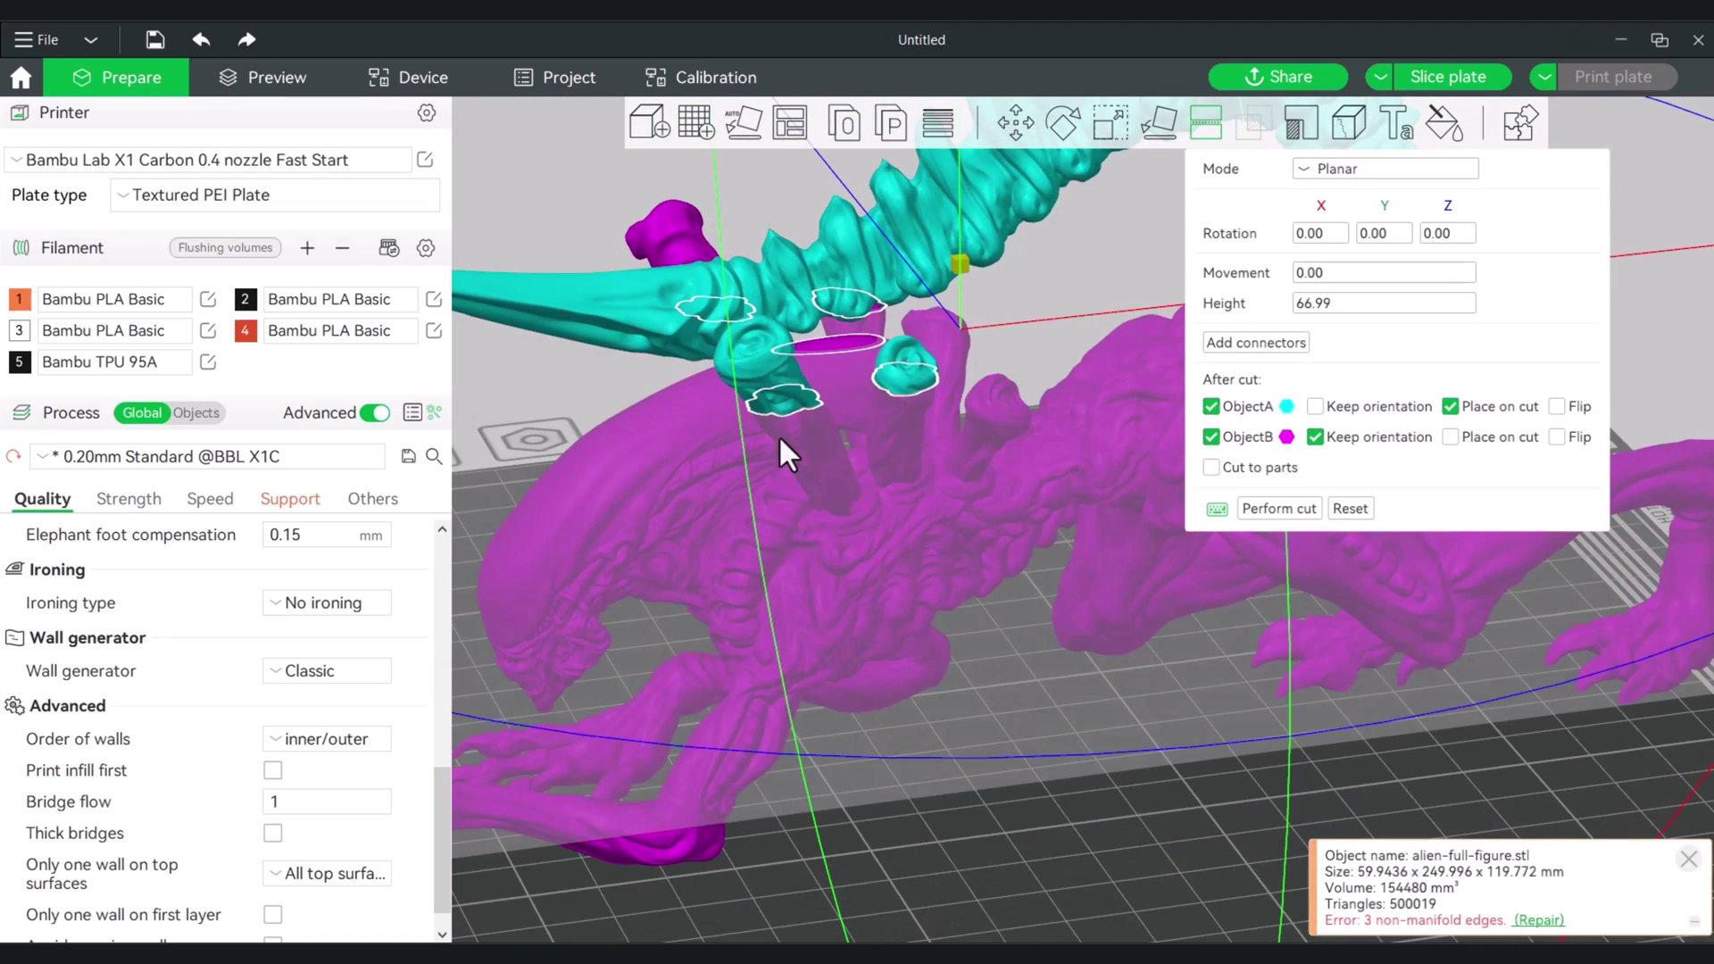
right_click(747, 374)
right_click(884, 374)
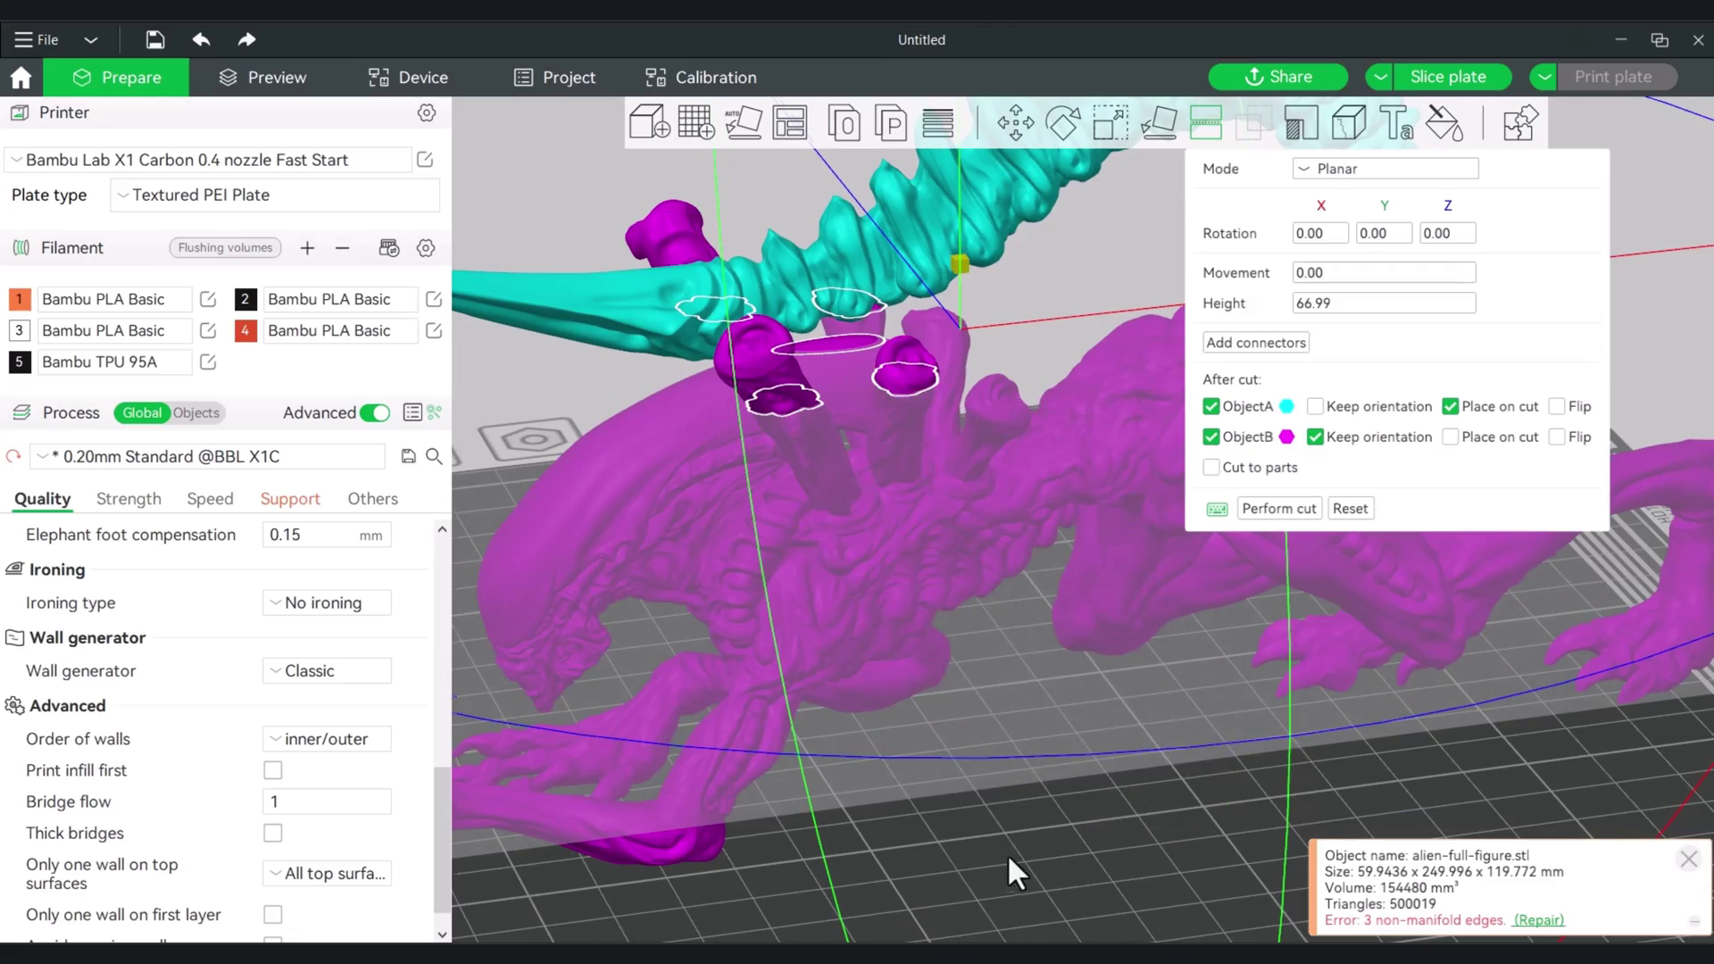
Keep the cut mode planar and place three snap connectors, 2.50 mm in size with a 3.00 mm depth, on the tail's cut face.
drag(1009, 859, 1166, 614)
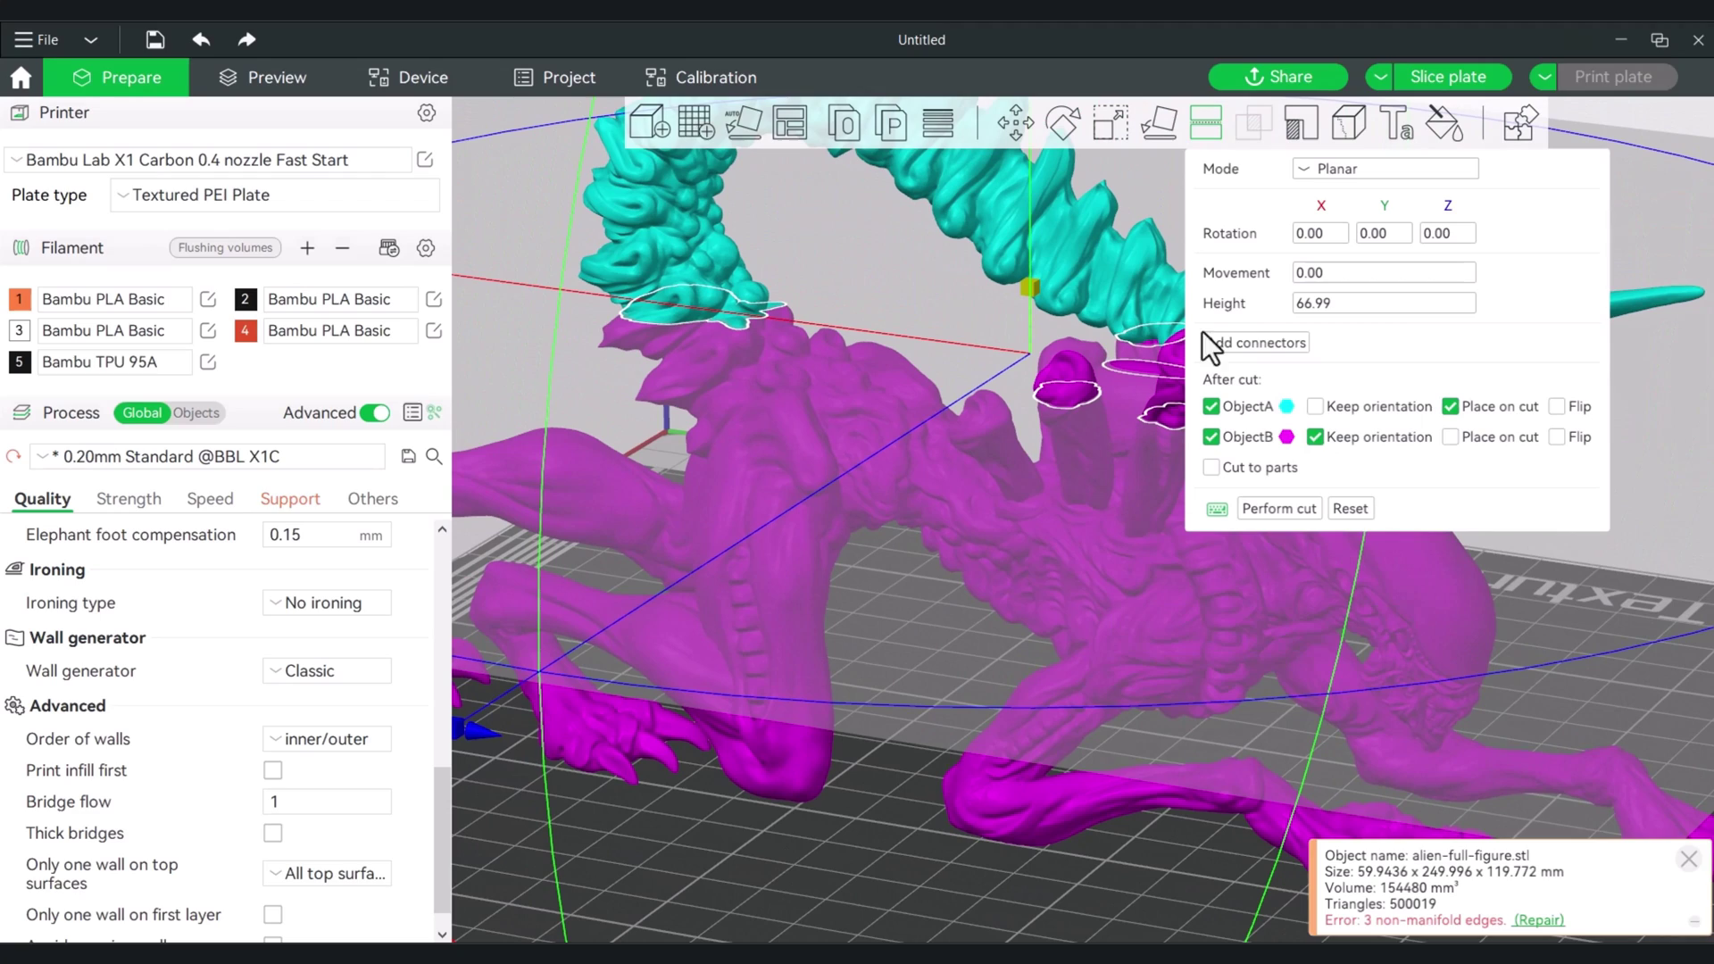
click(1313, 168)
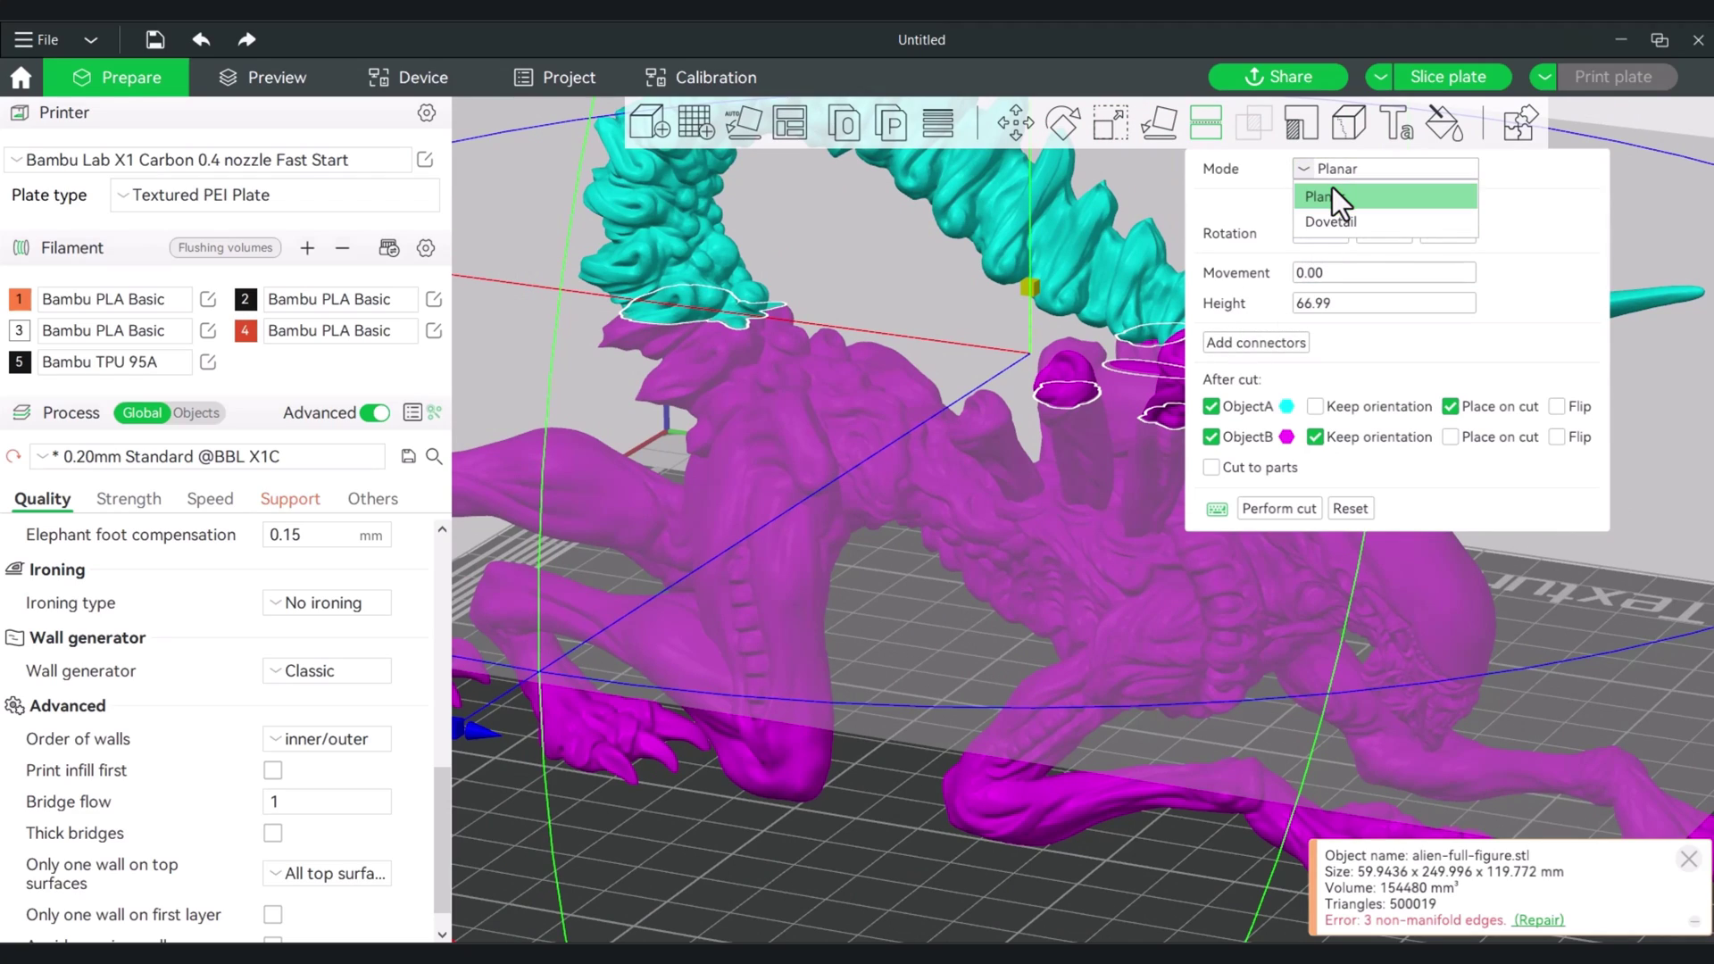
click(1330, 195)
click(1286, 345)
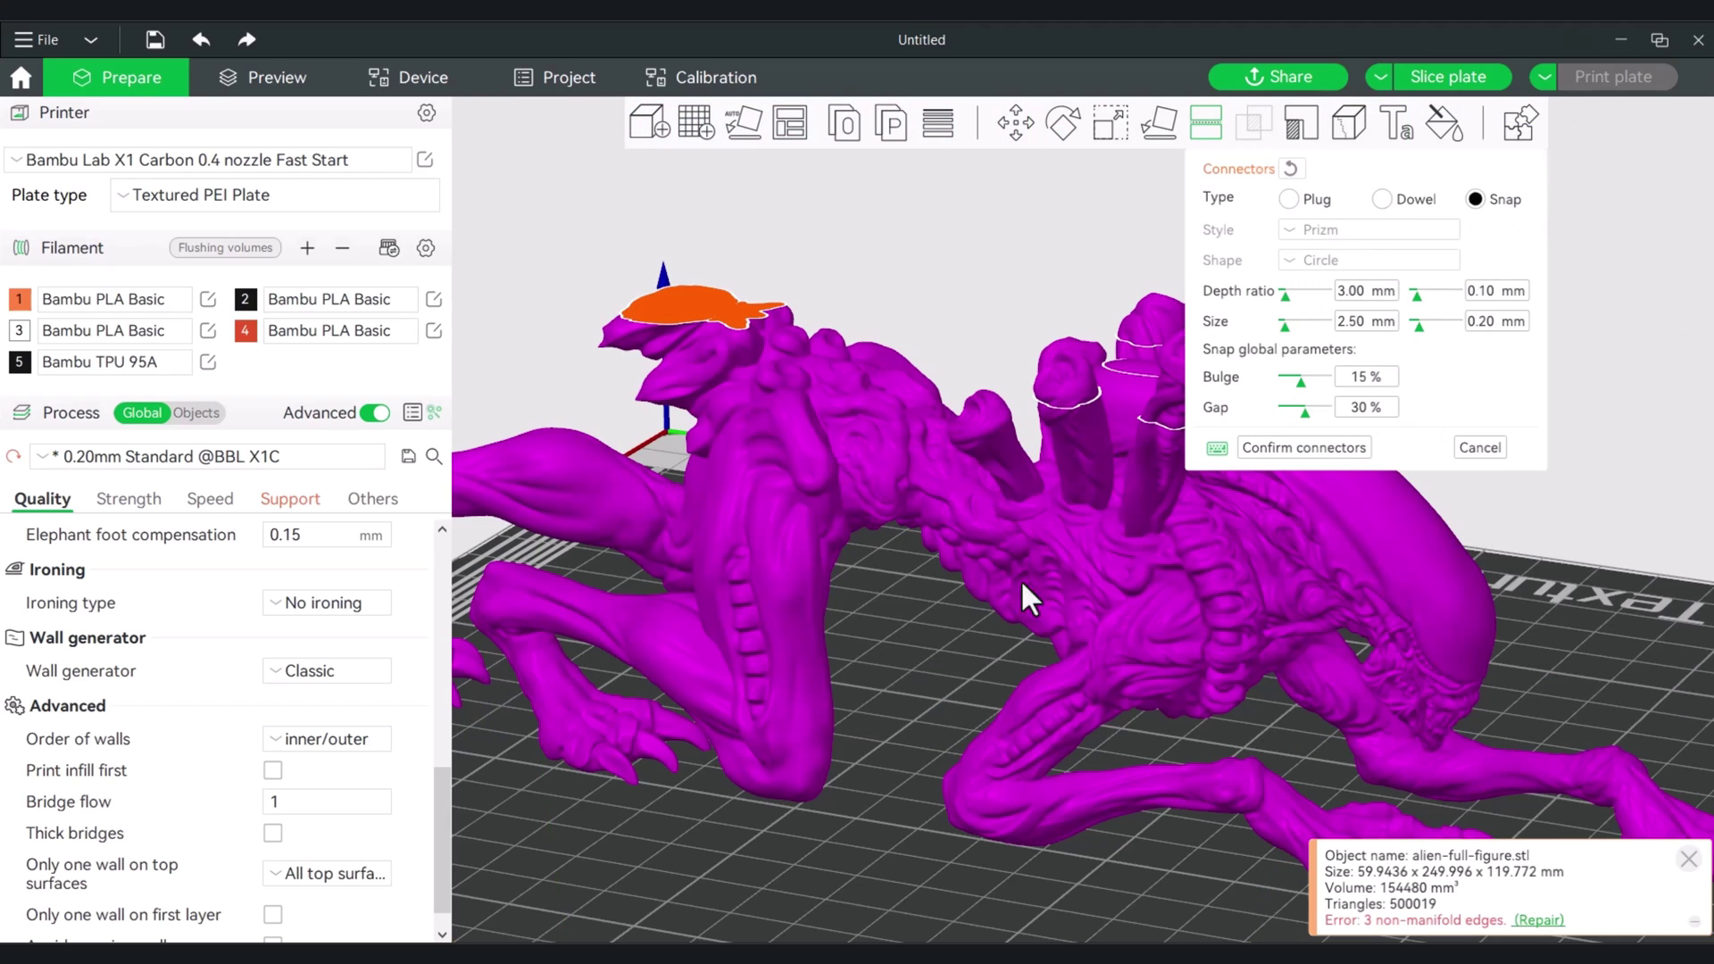
drag(652, 850, 763, 877)
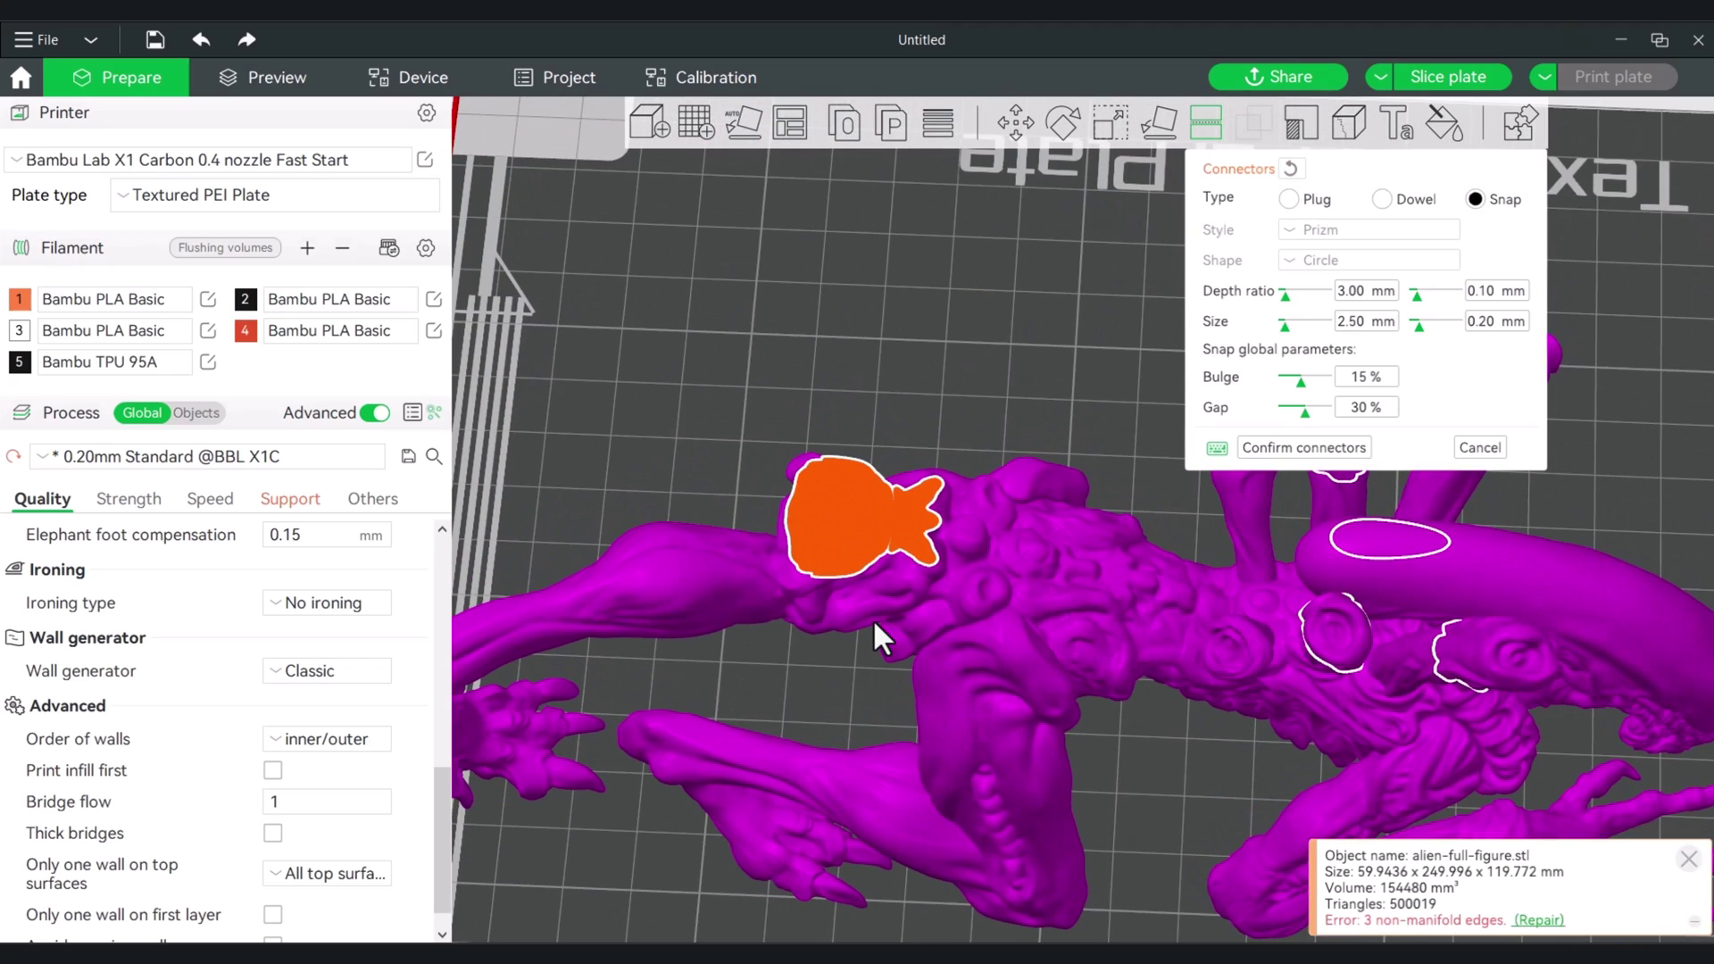
click(835, 473)
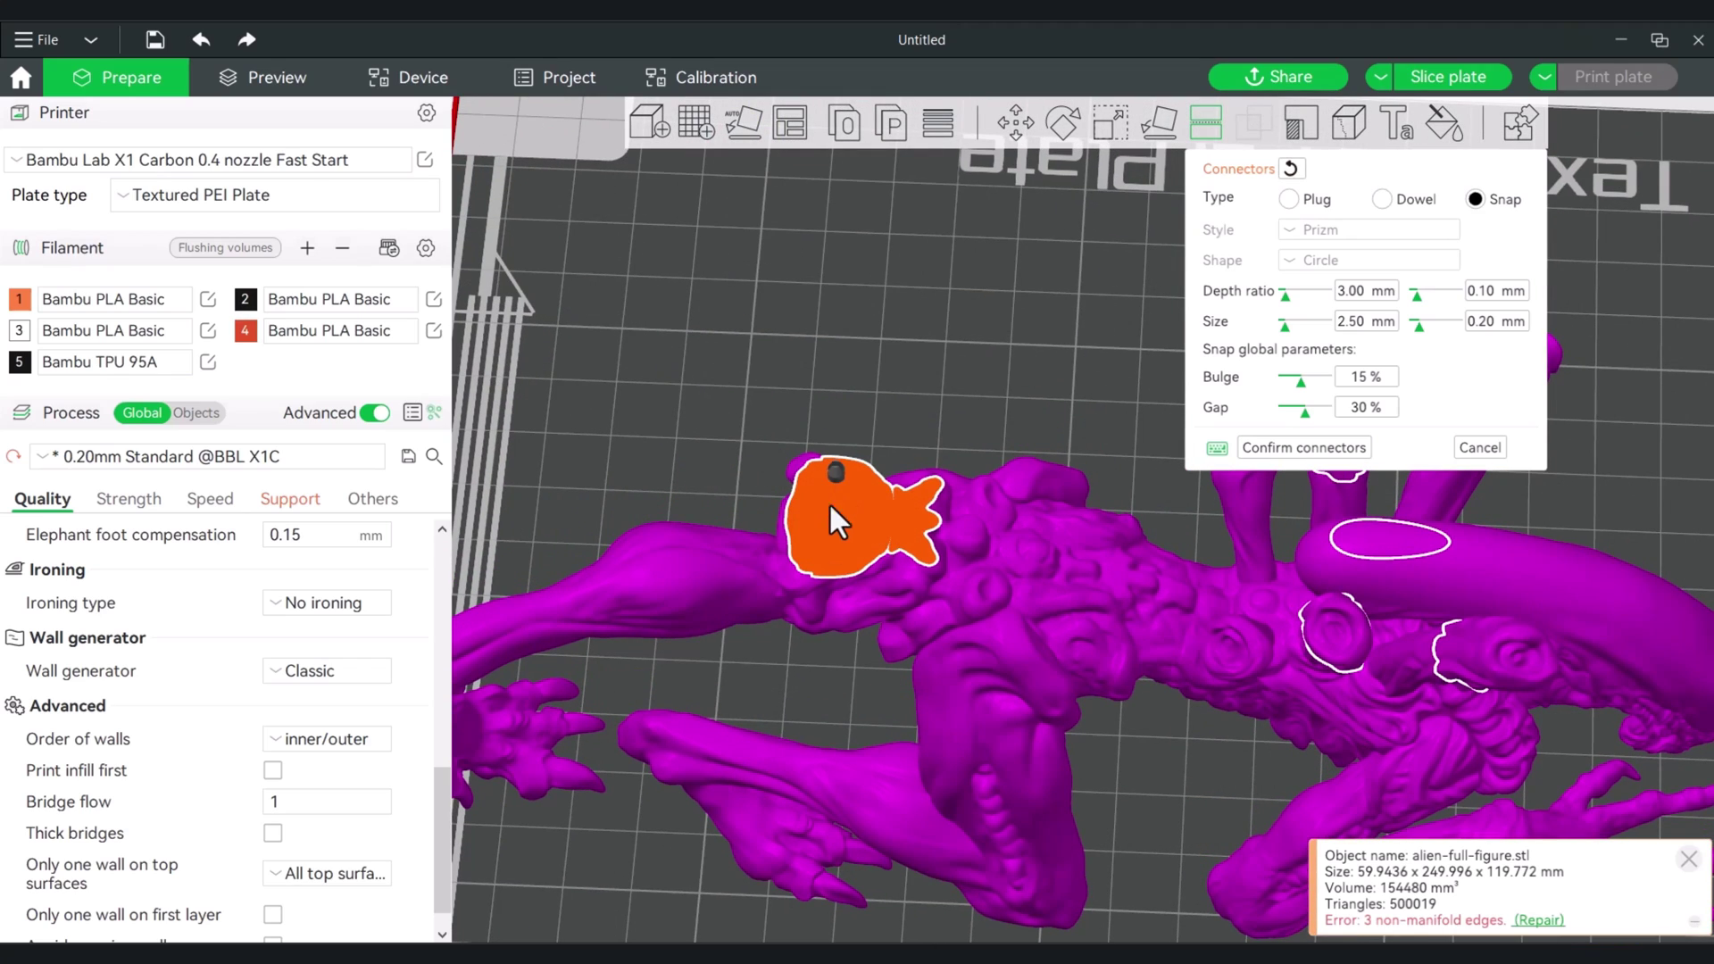
click(827, 553)
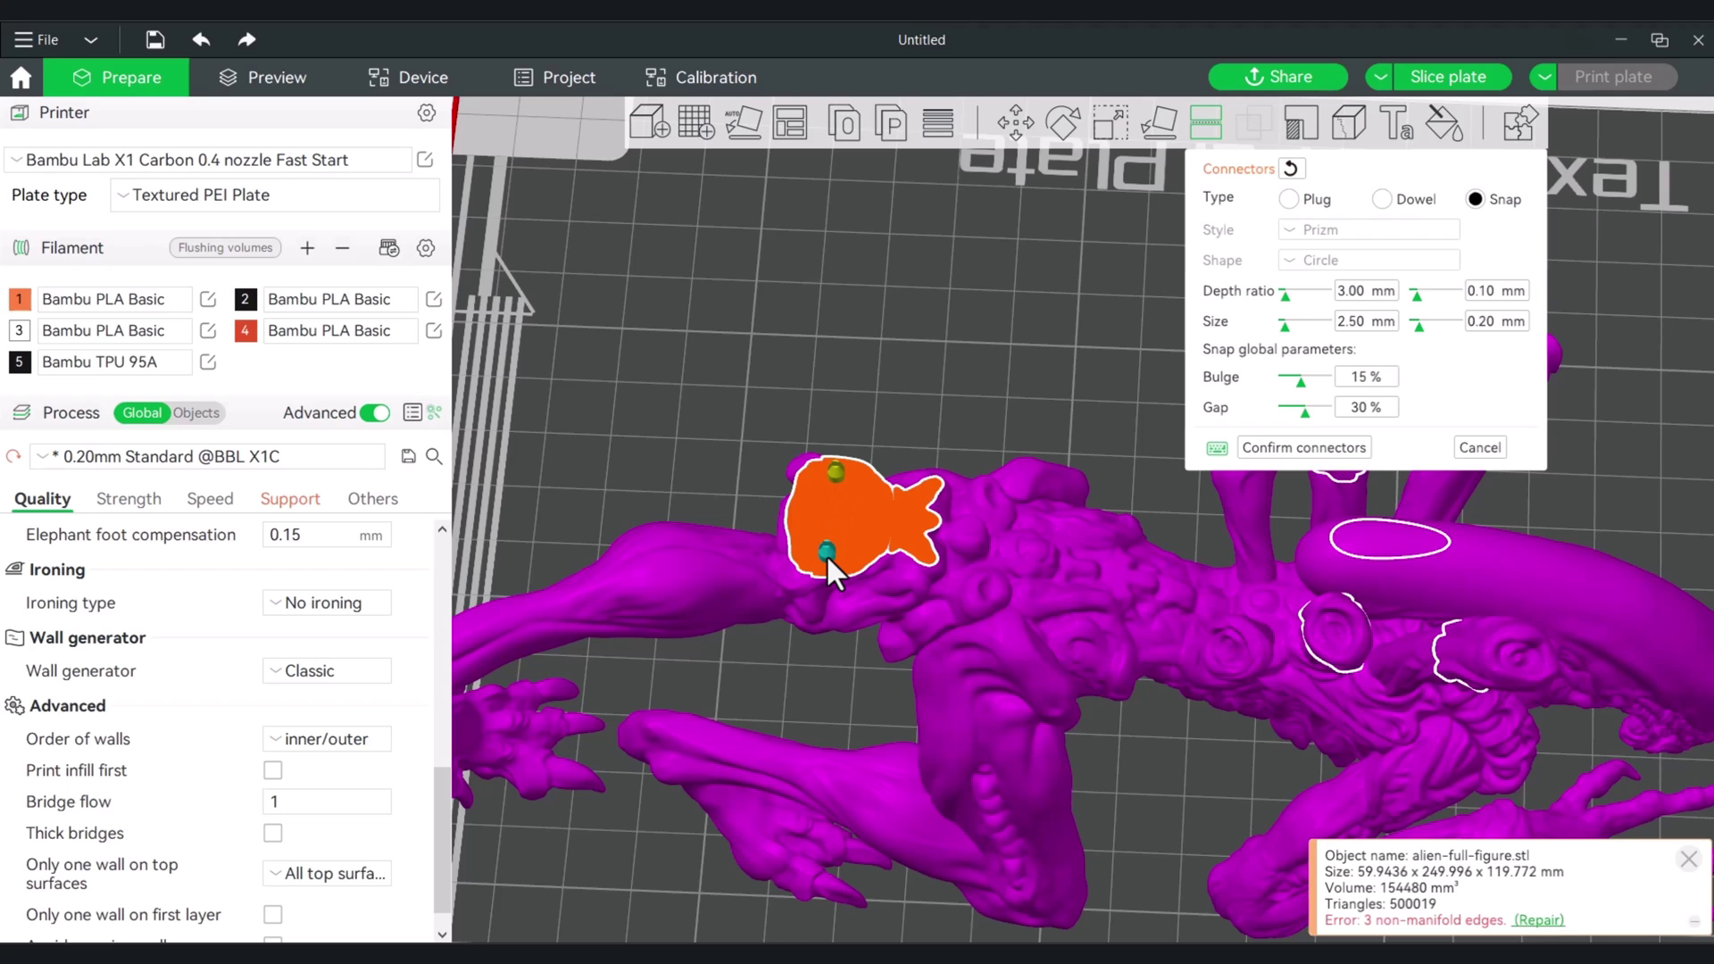
click(888, 515)
Check the snap connectors from several angles, confirm them, and perform the cut without repairing the non-manifold edges.
mouse_move(1171, 784)
mouse_down()
mouse_move(1196, 741)
mouse_move(1165, 753)
mouse_move(1185, 769)
mouse_up()
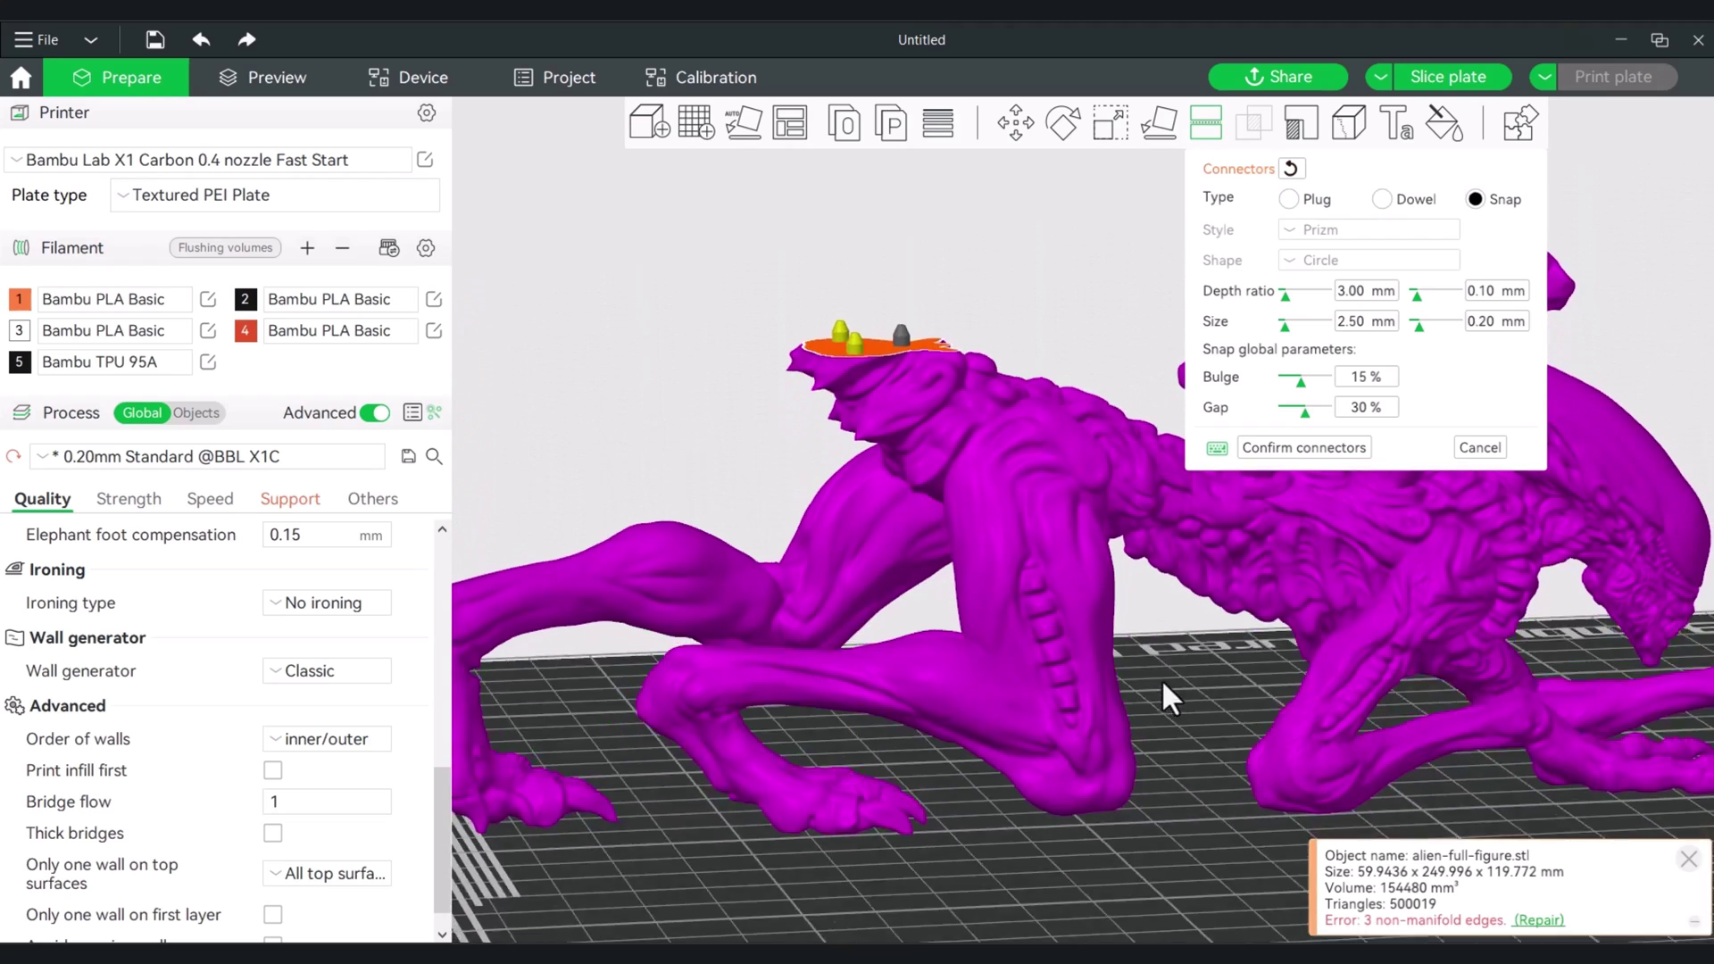
drag(1163, 683, 1029, 603)
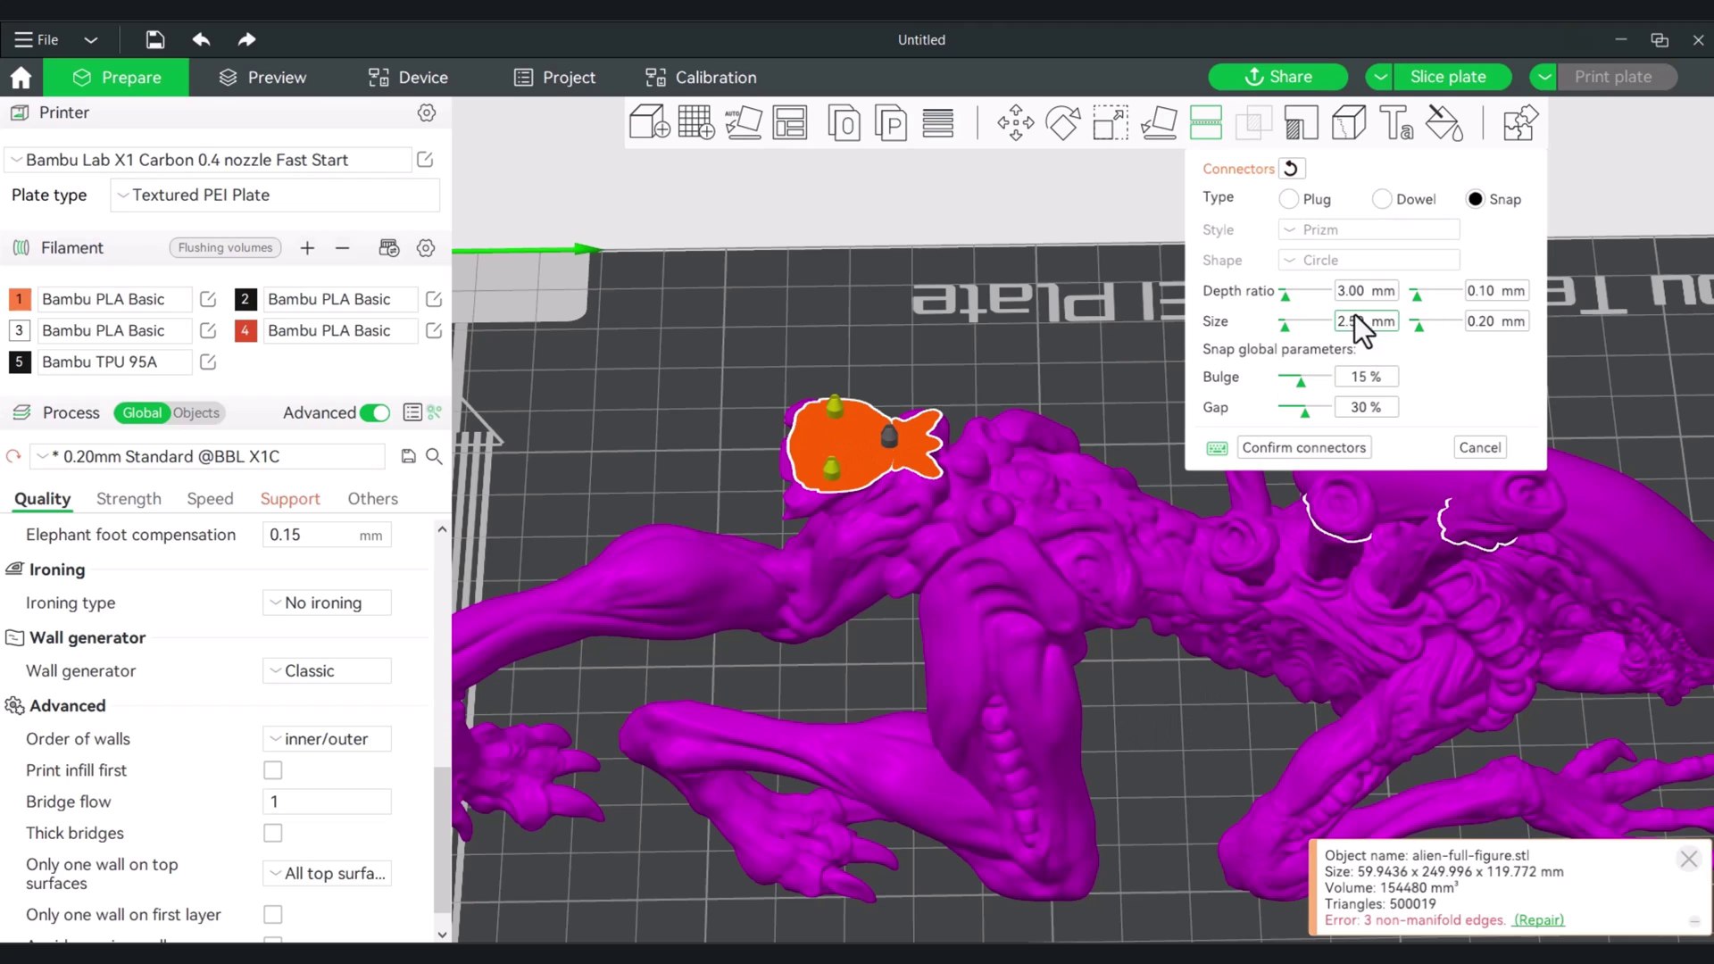
drag(1185, 697, 1168, 678)
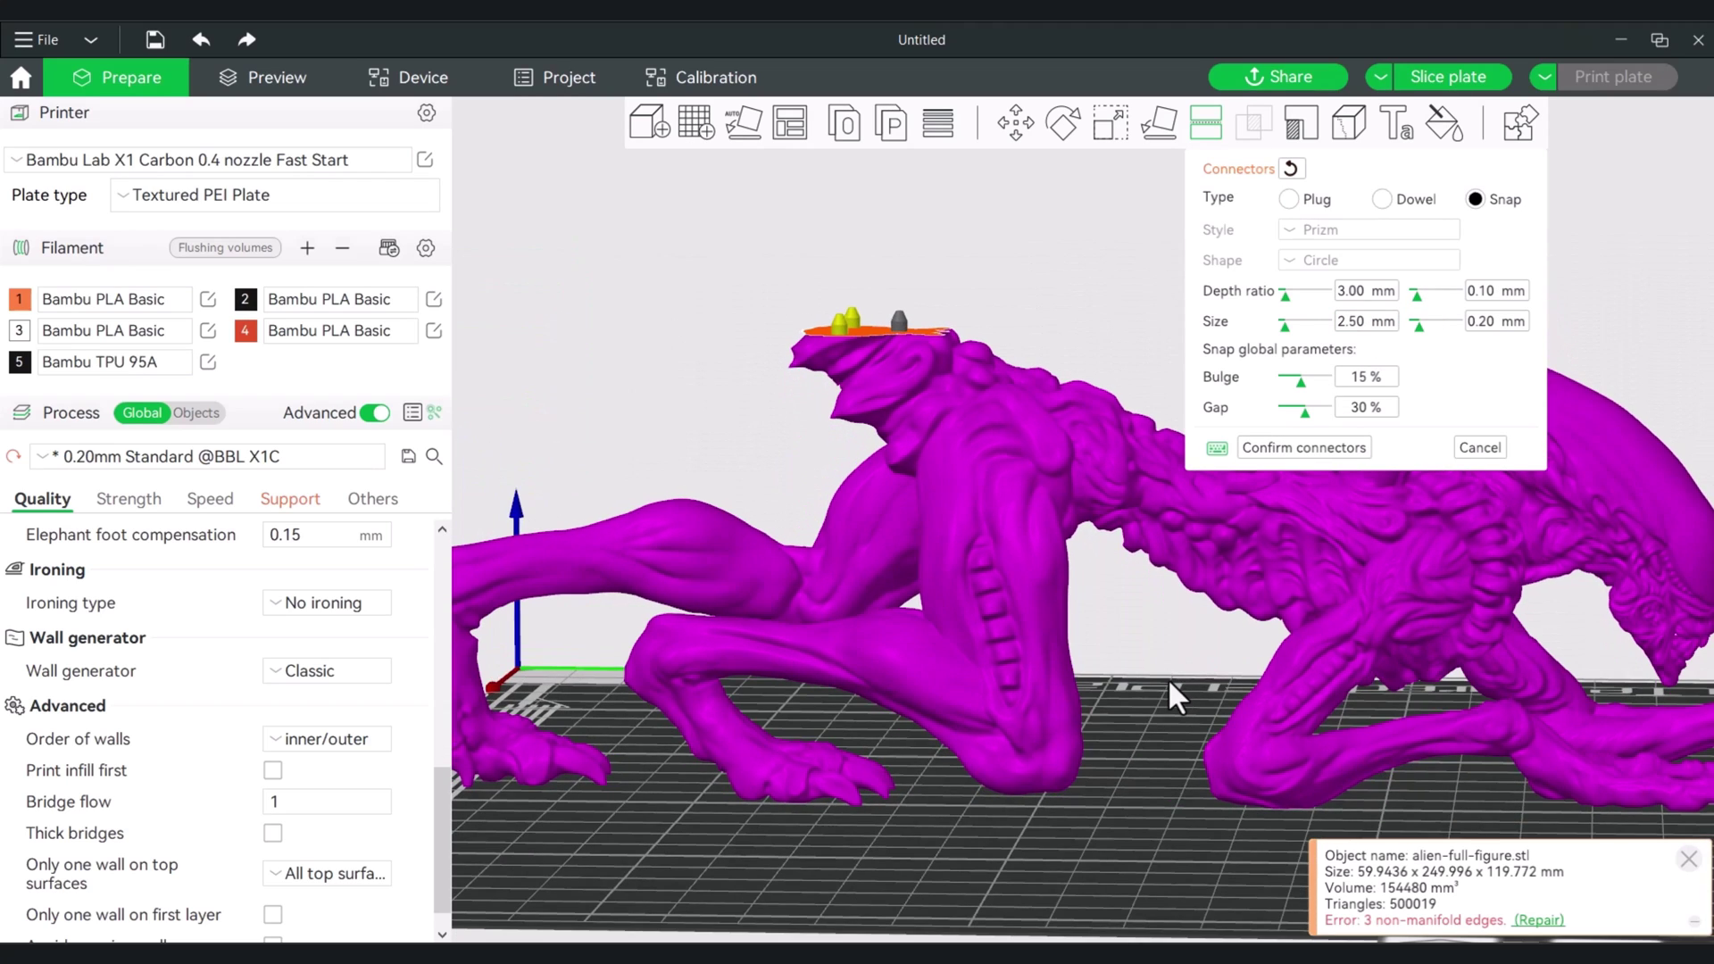
scroll(1160, 643, up, 3)
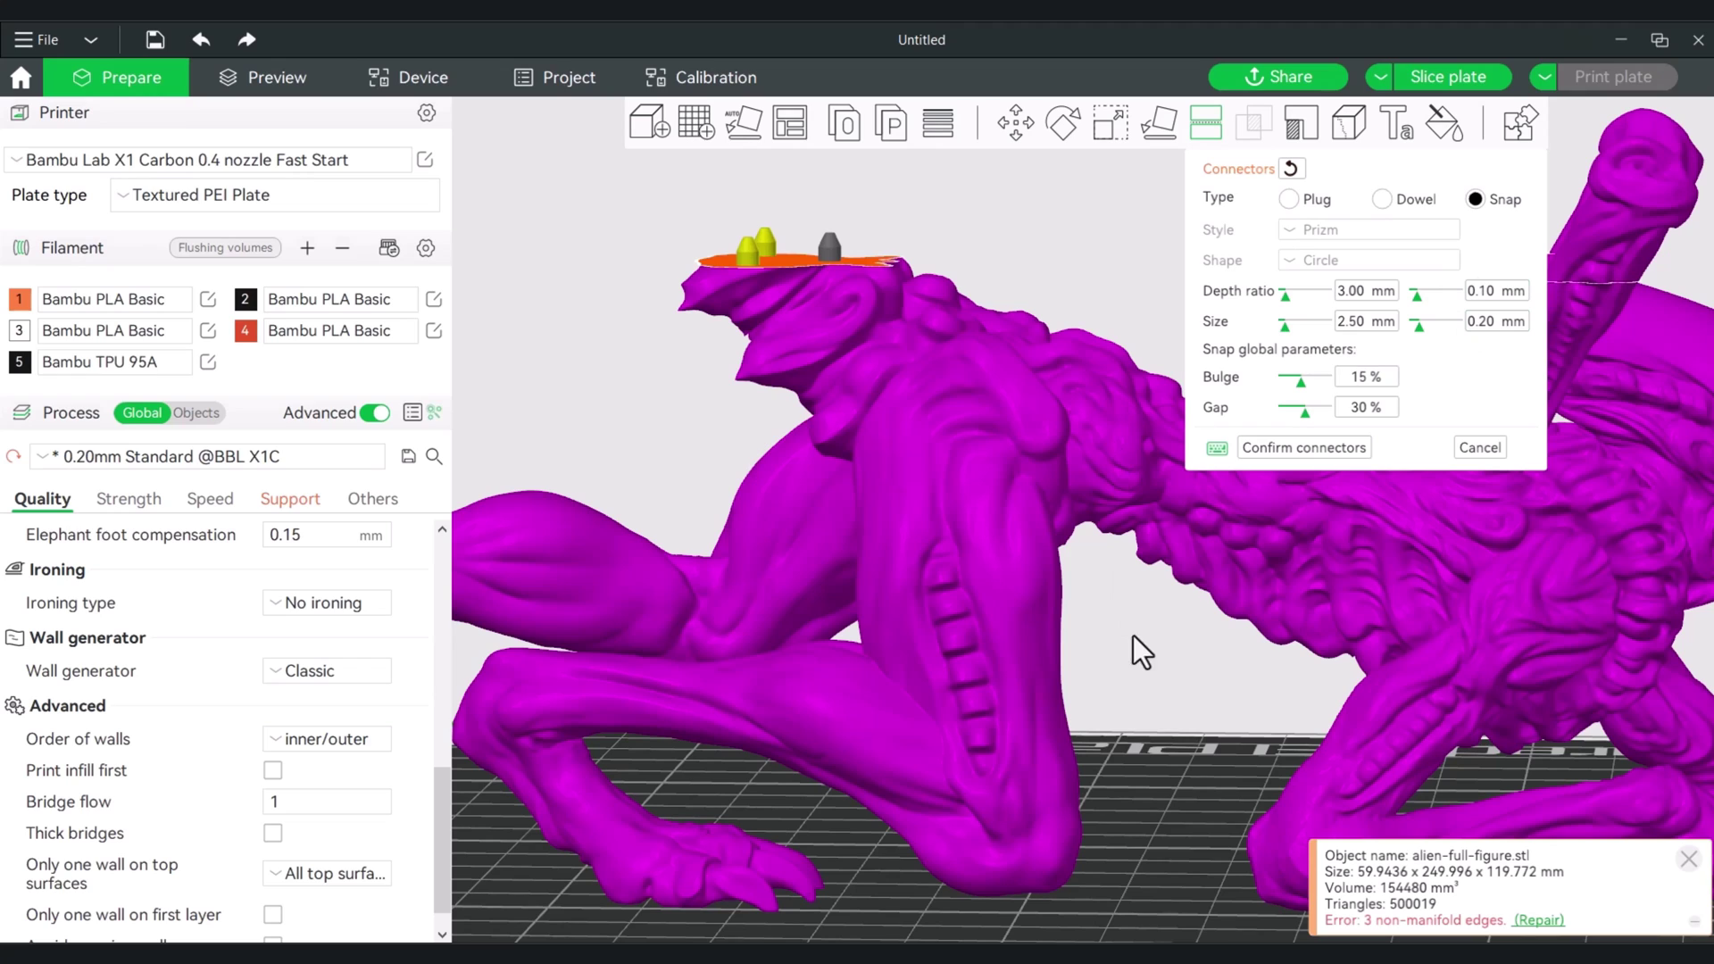
drag(1133, 634, 1074, 605)
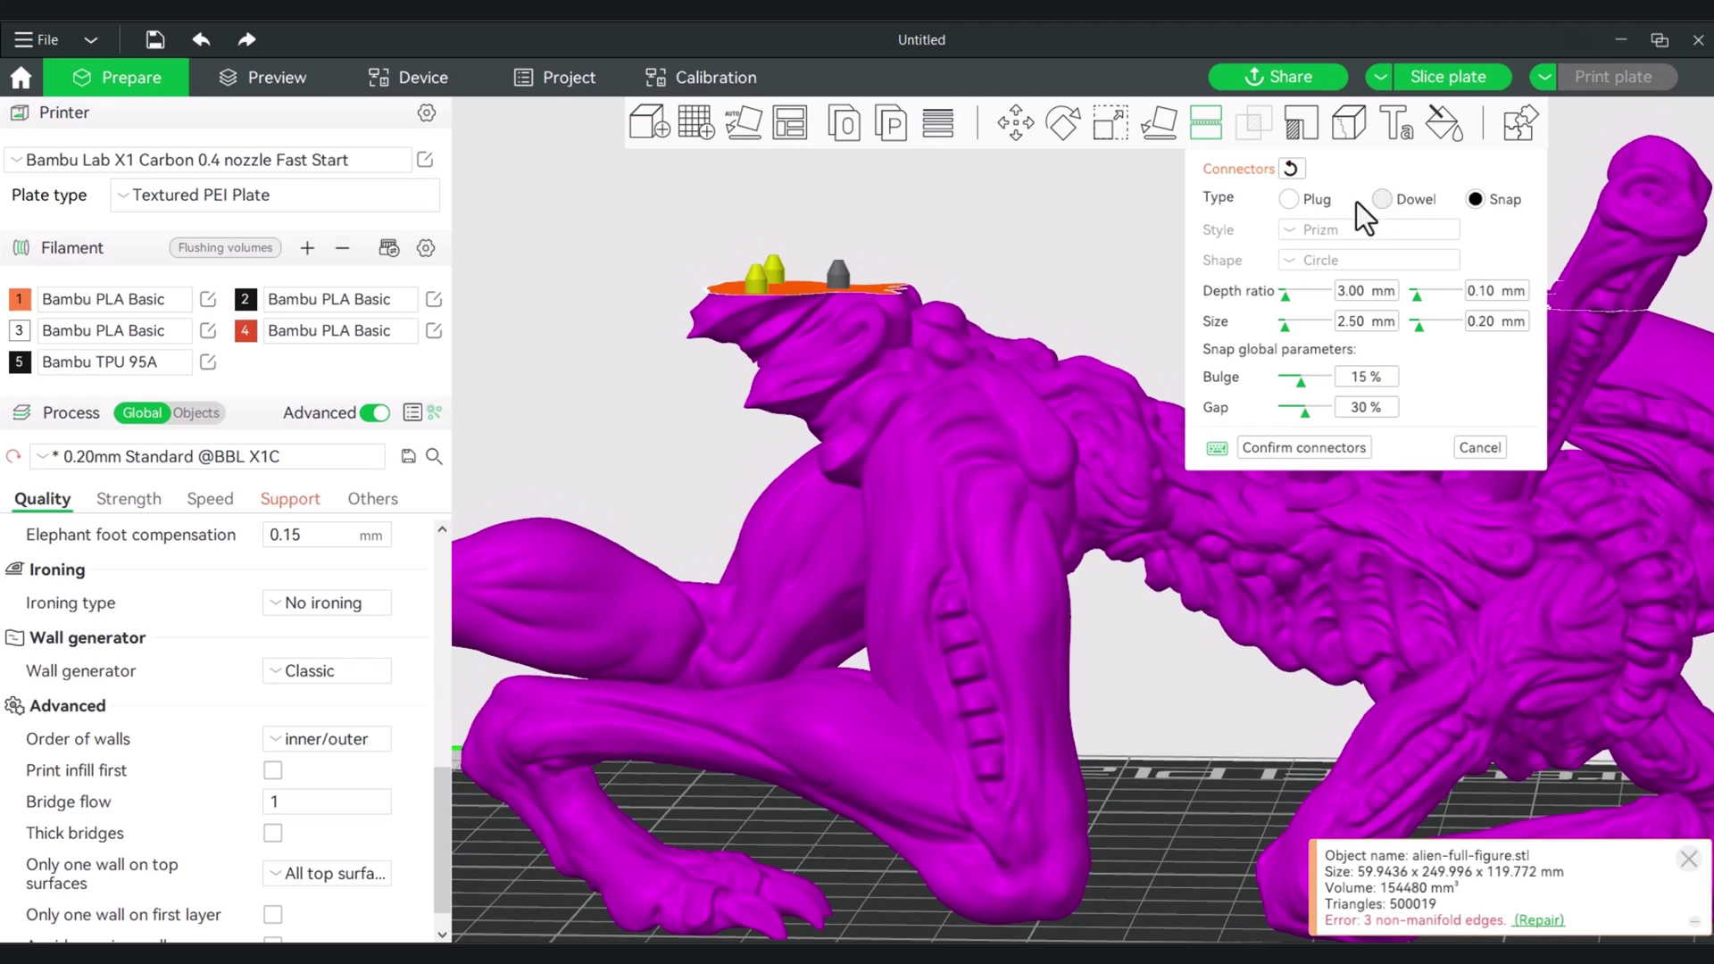
drag(1218, 704, 1194, 720)
click(1290, 448)
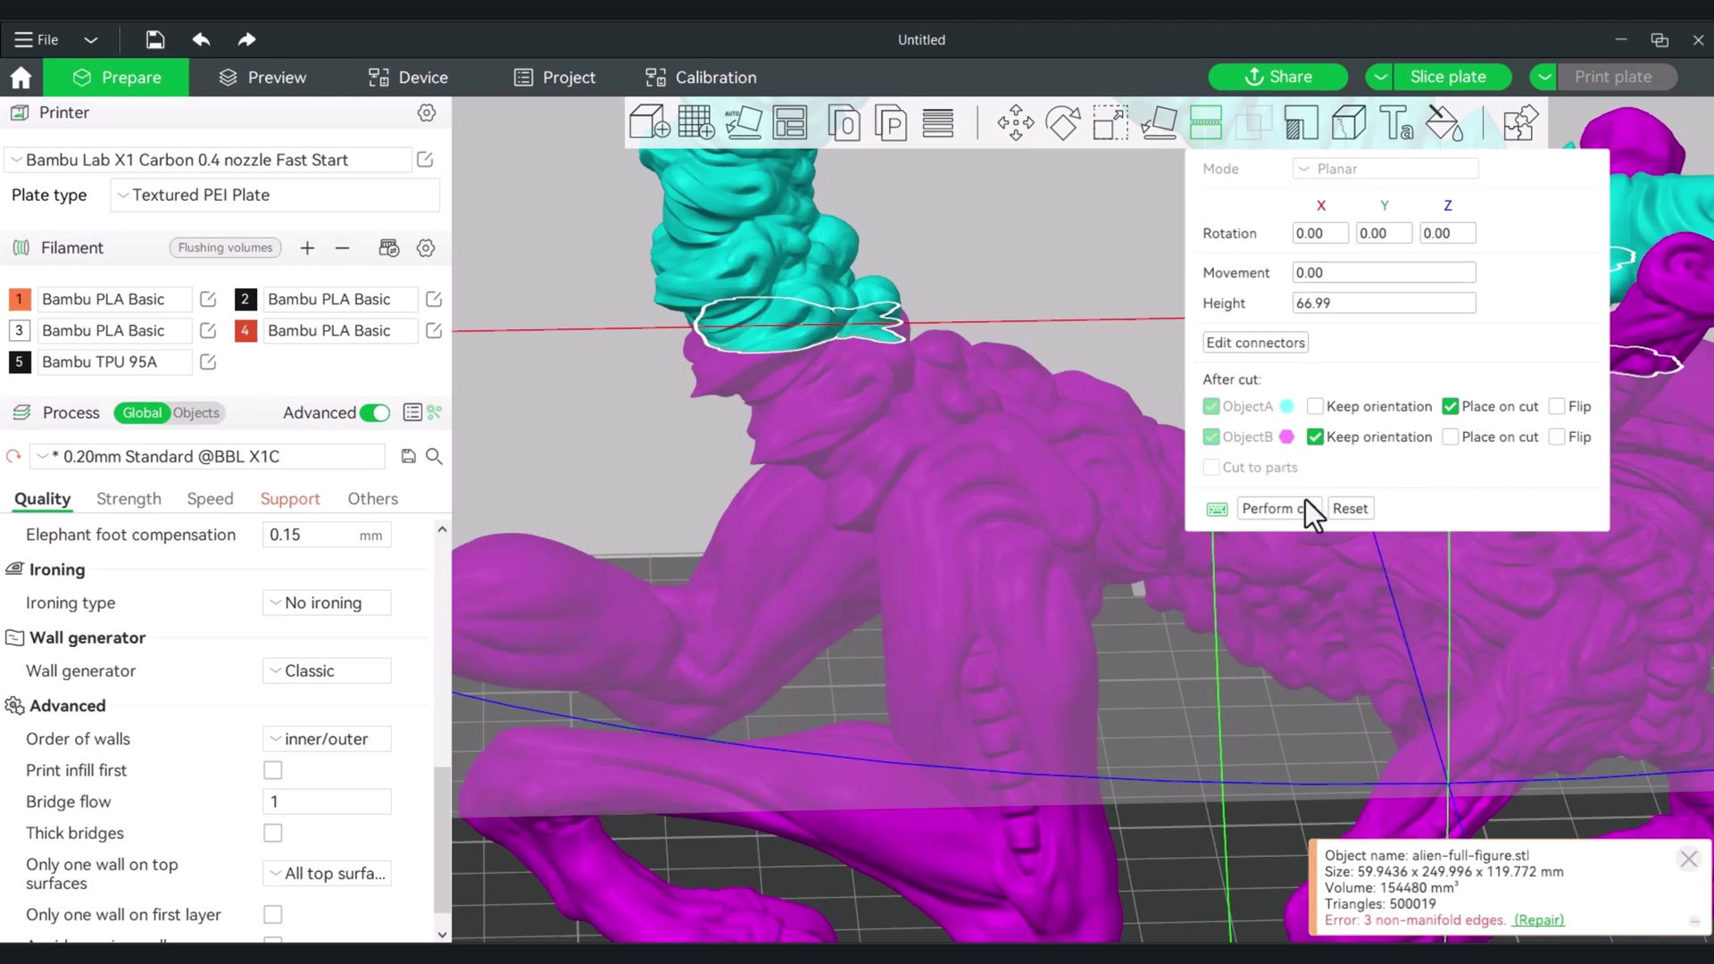
click(1292, 510)
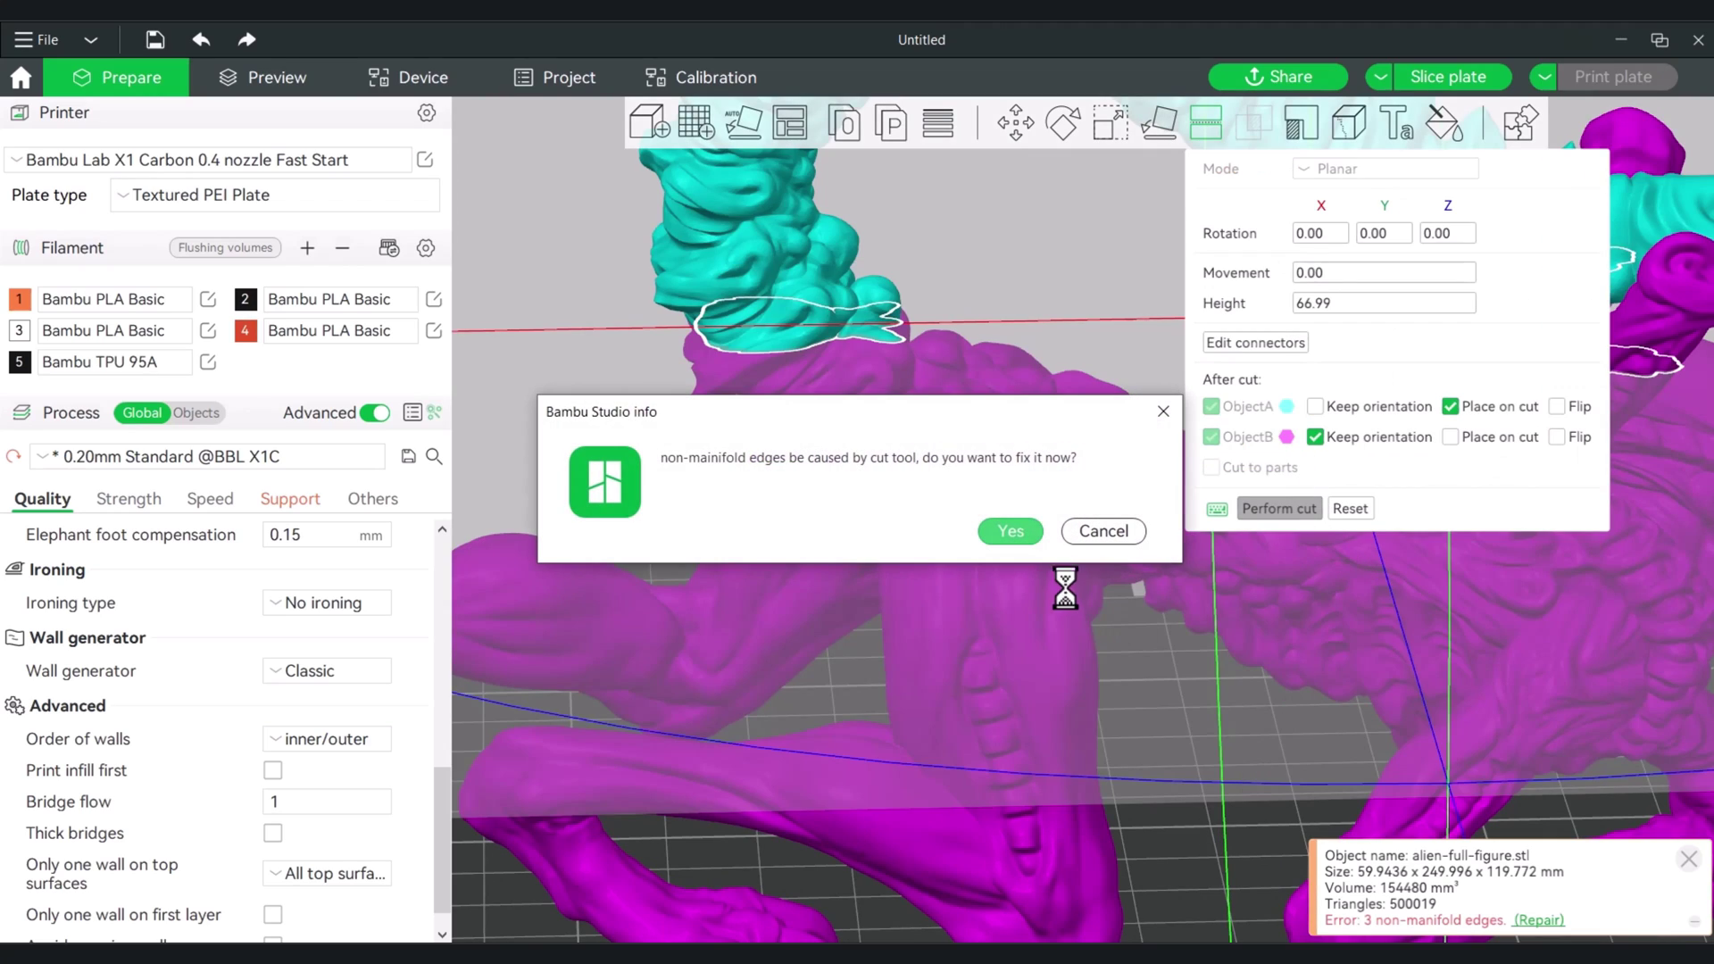
click(1103, 531)
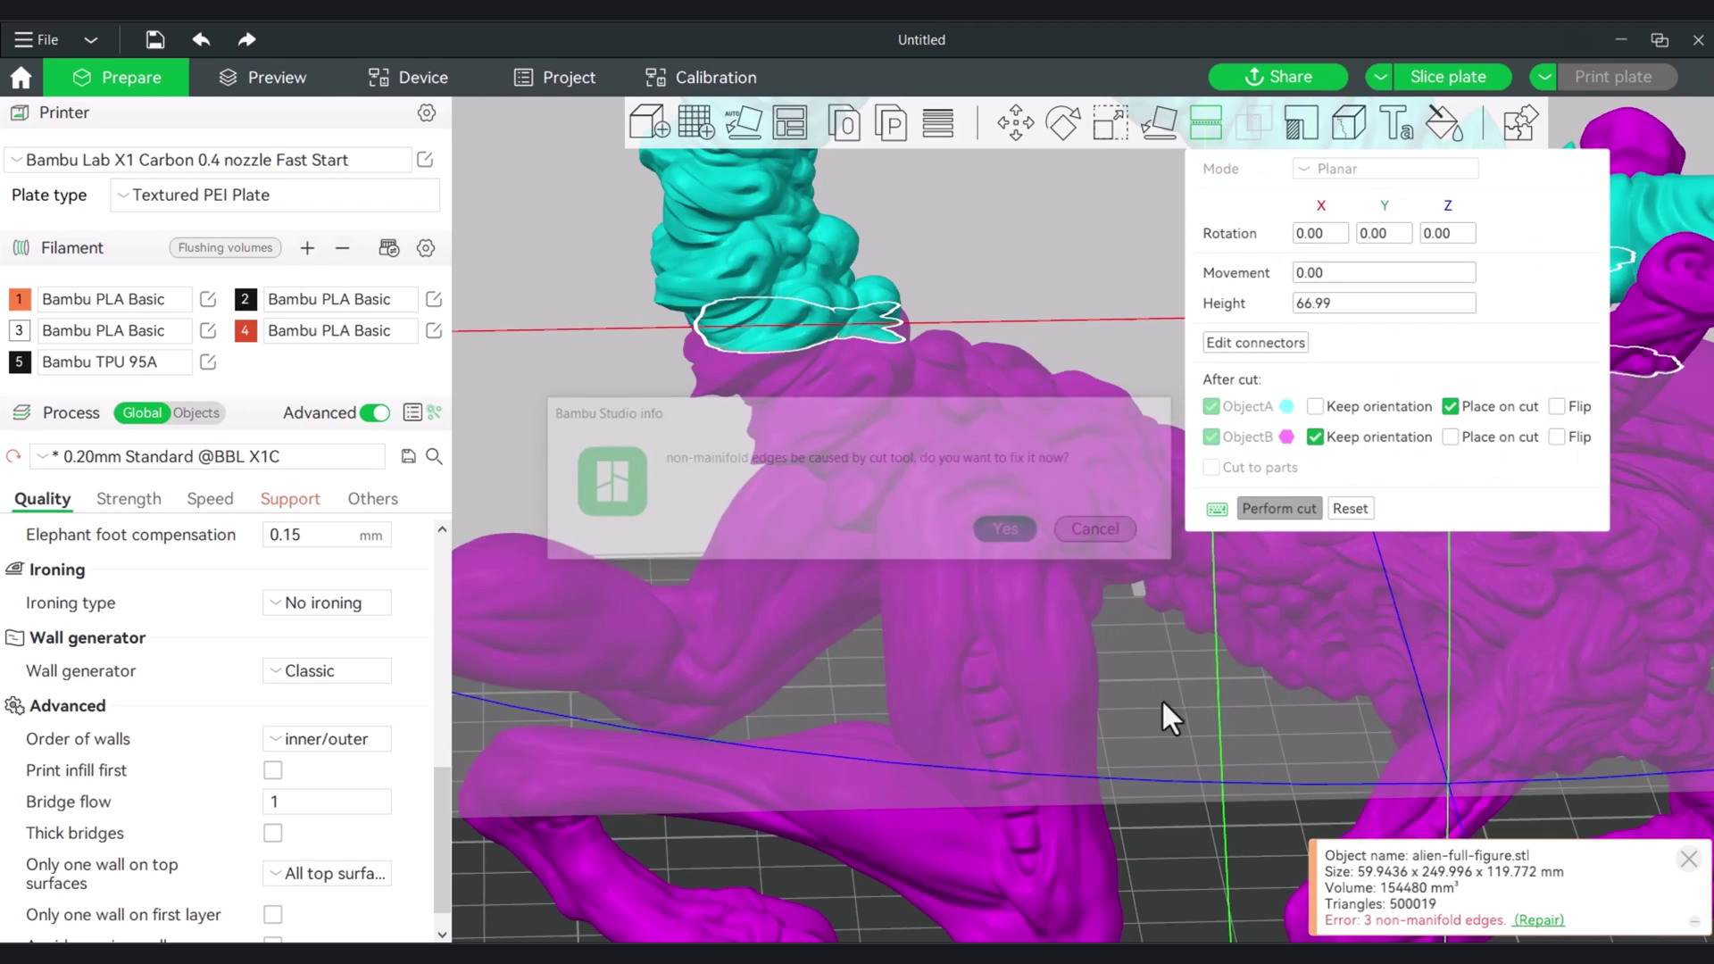
Move the cut-off tail piece clear of the body on the plate and inspect both pieces.
scroll(1066, 848, down, 5)
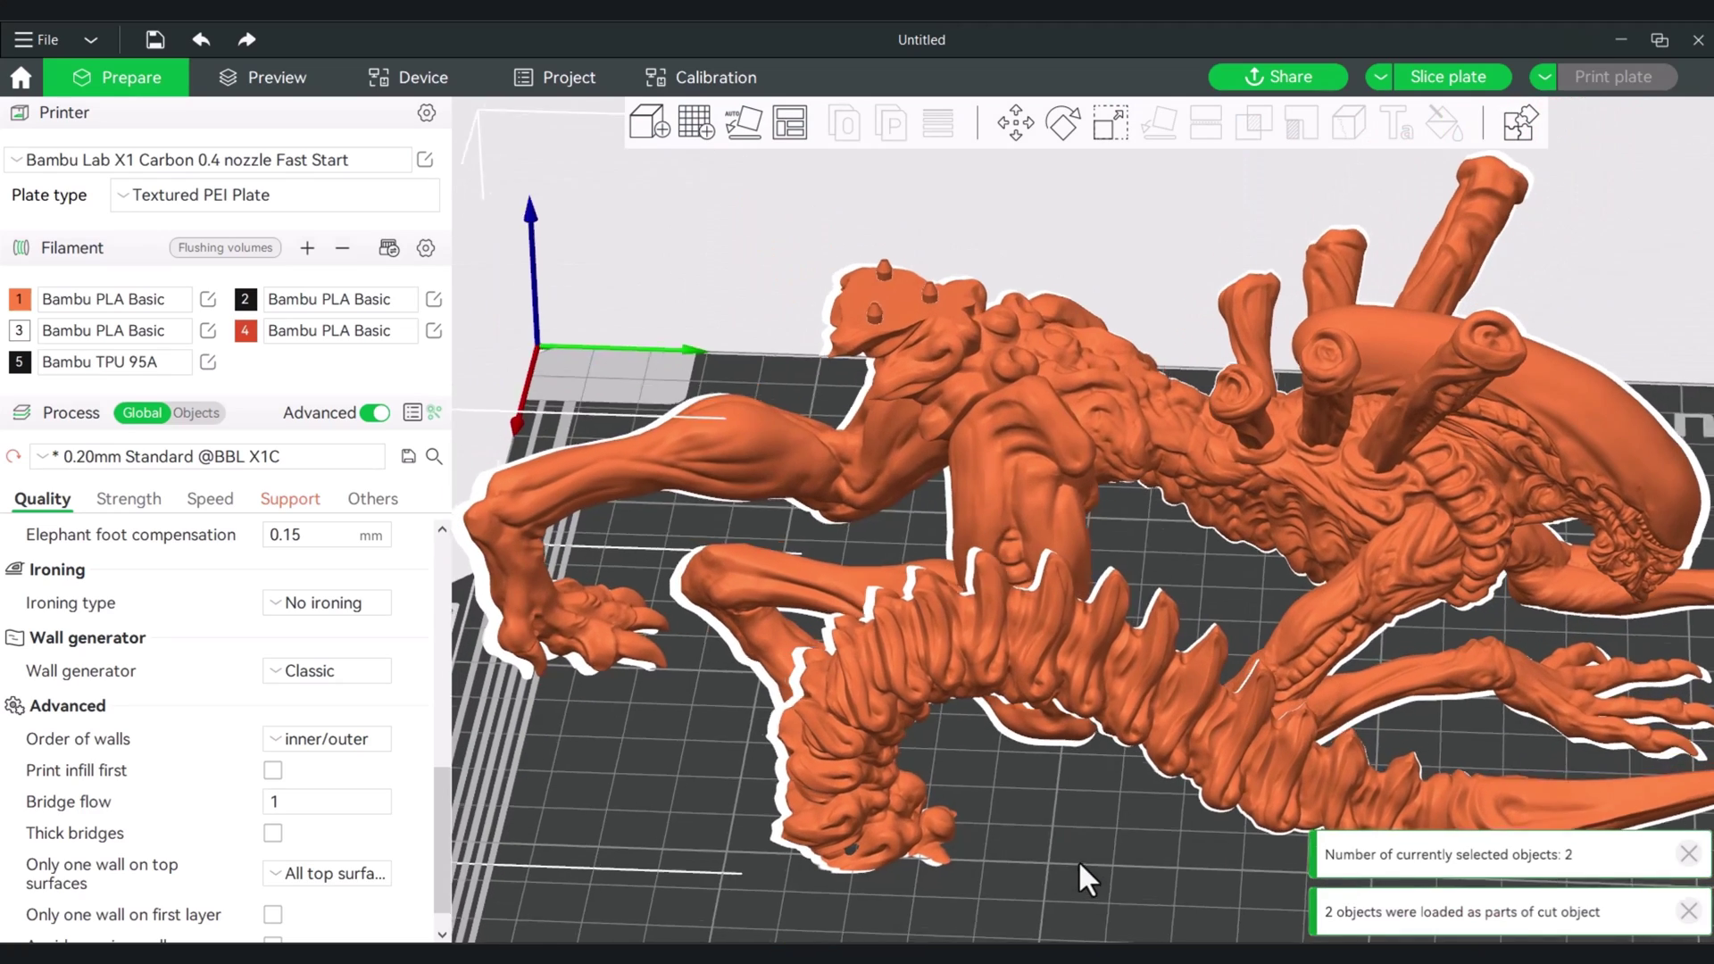
scroll(1030, 865, down, 4)
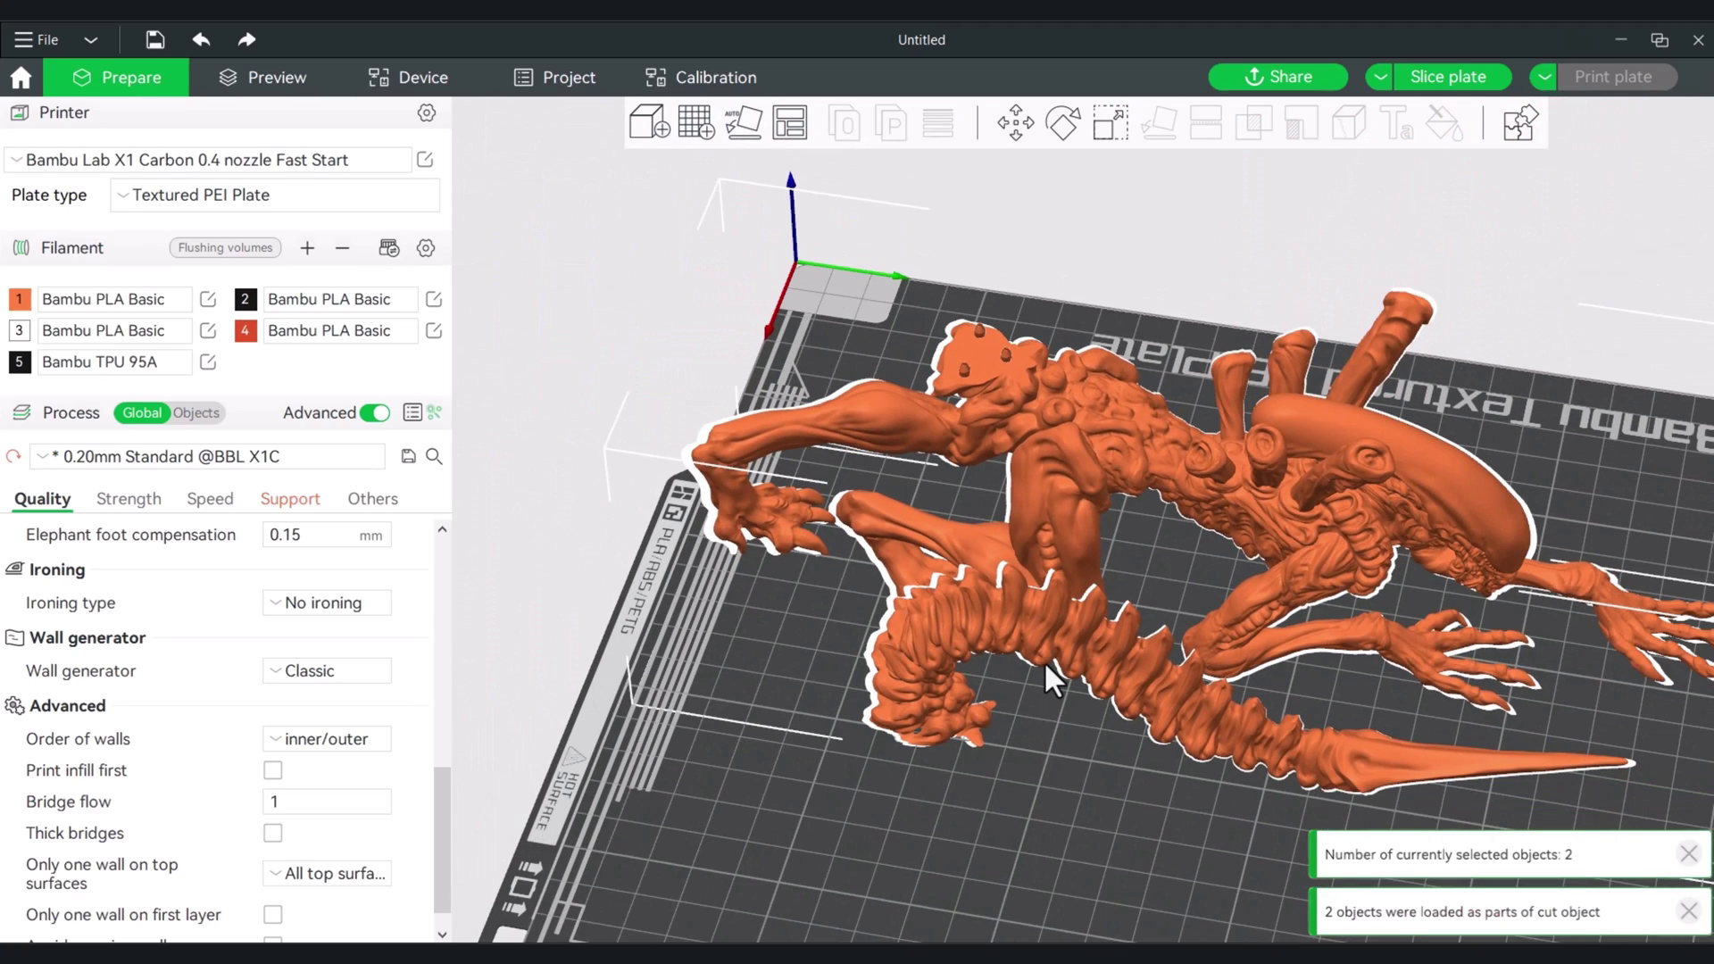
click(973, 789)
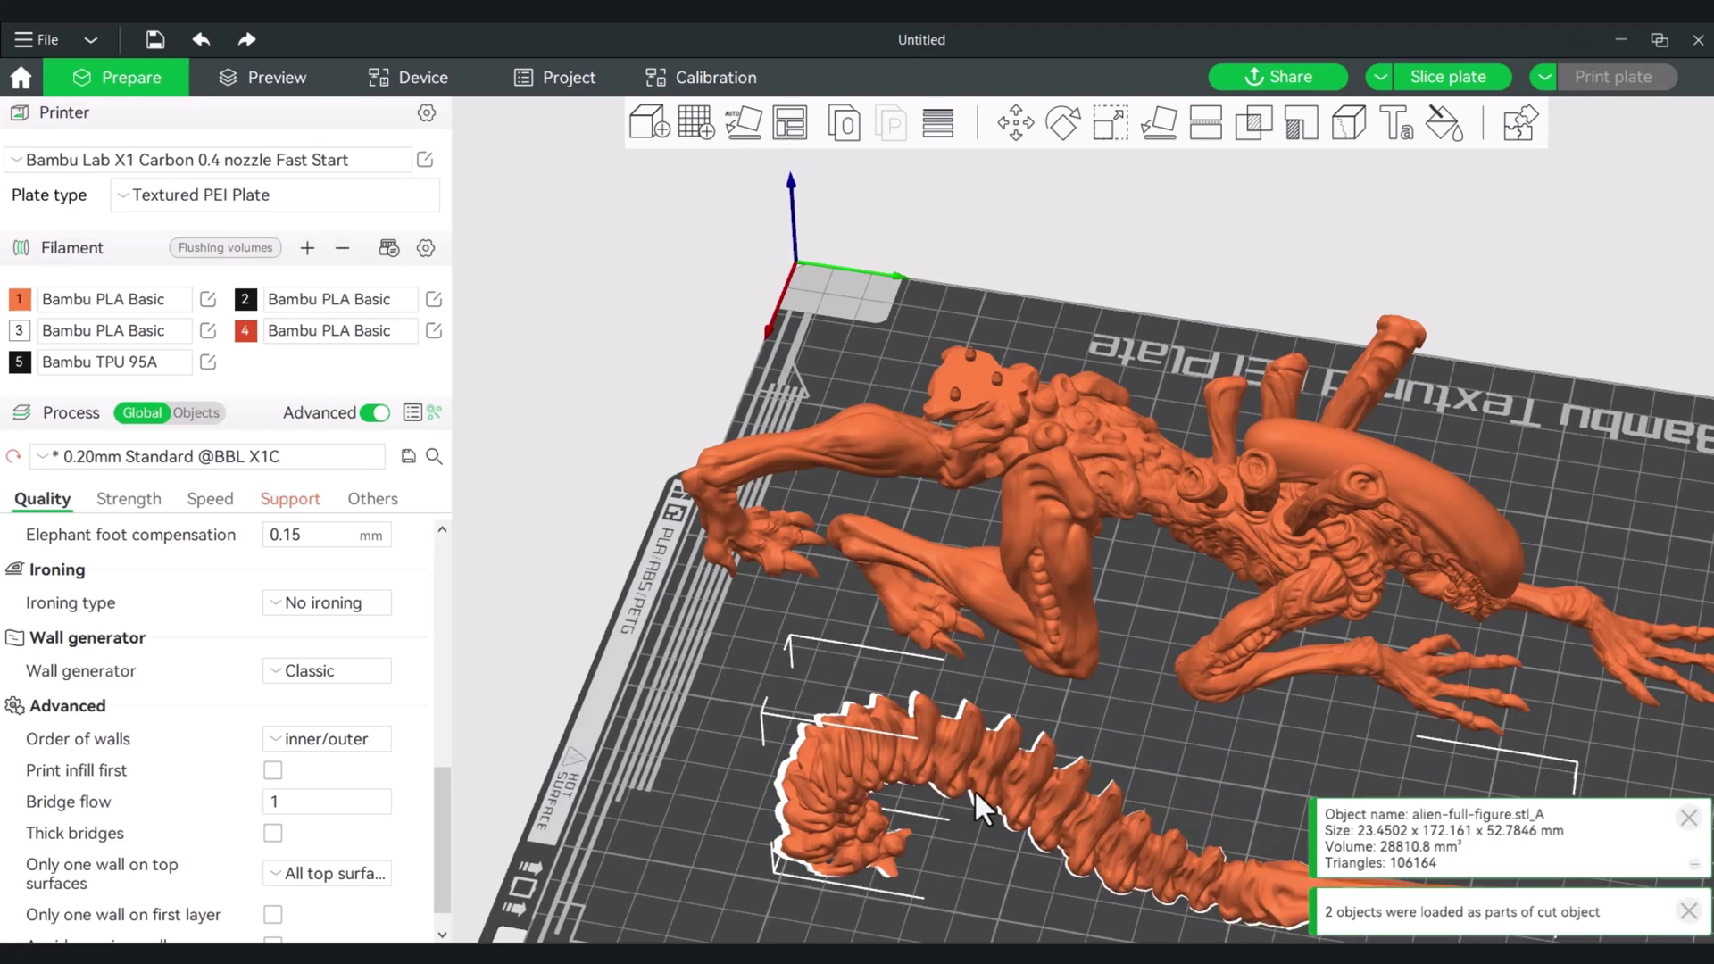
key(3)
drag(1105, 614, 846, 533)
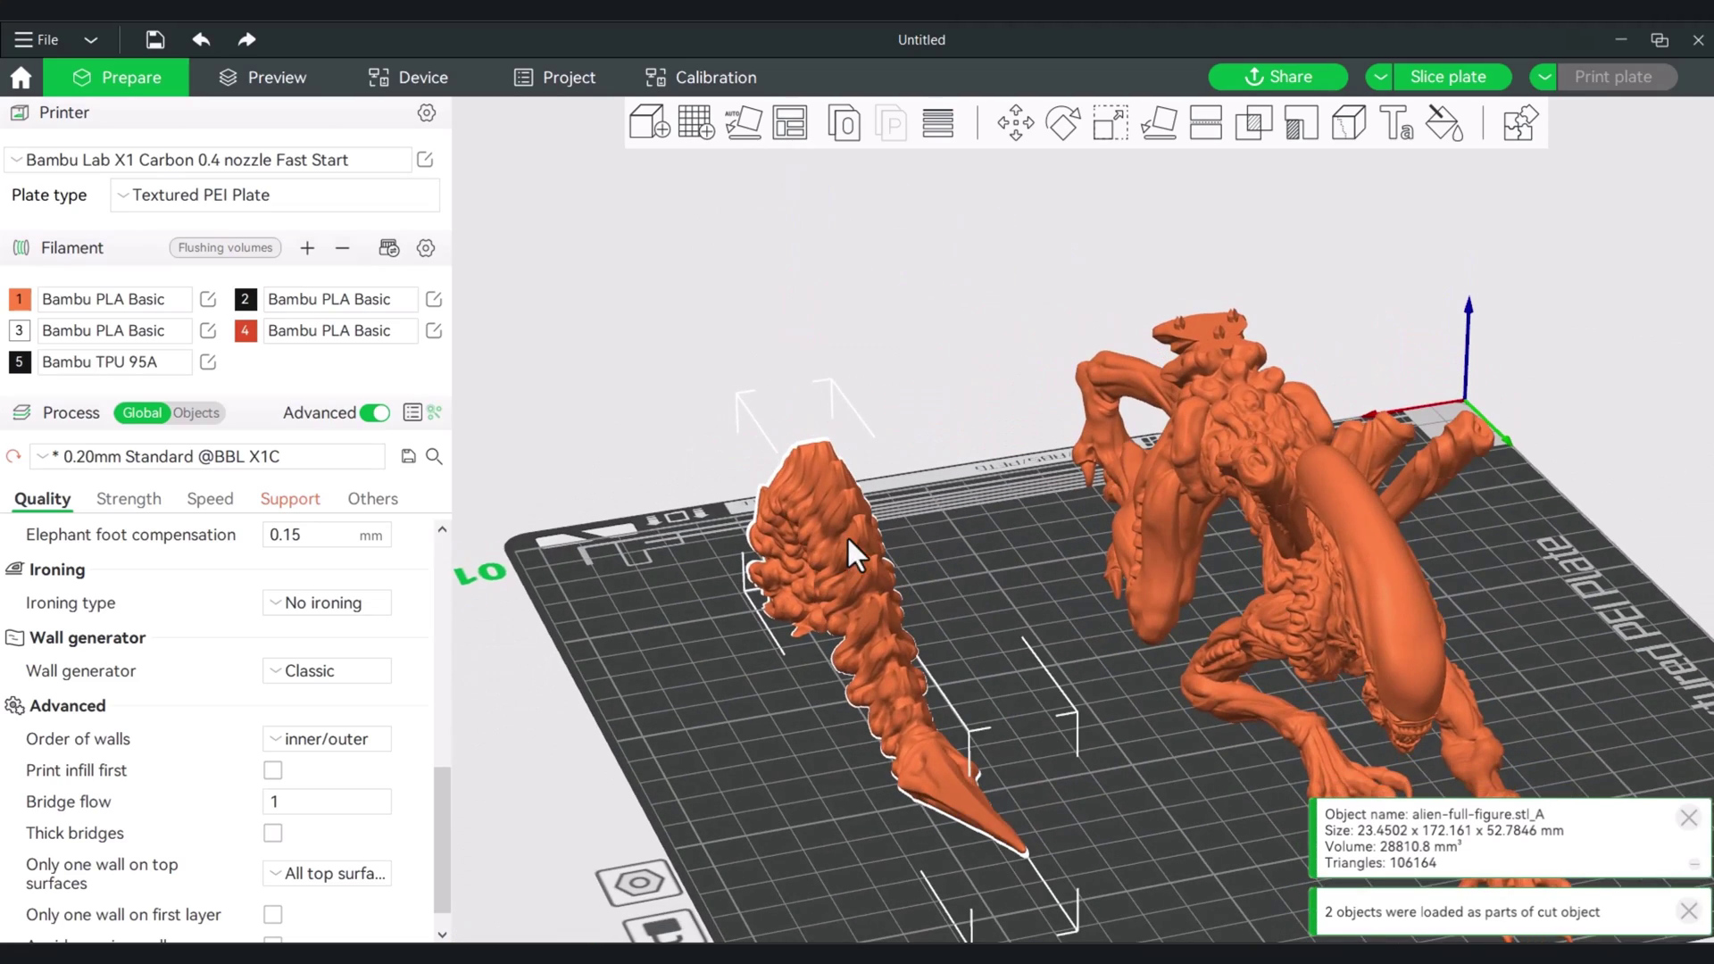